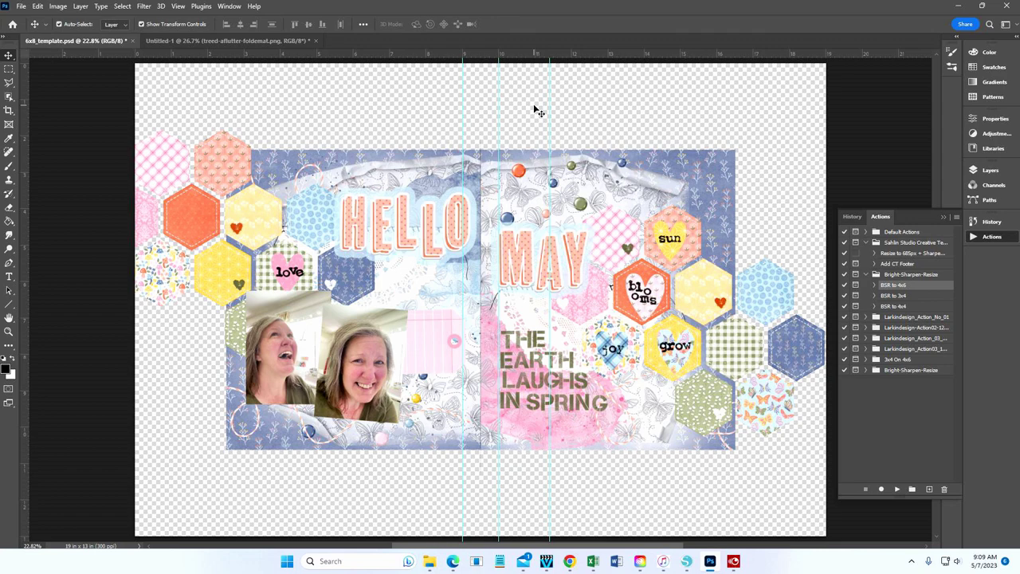
# Hide every layer of the scrapbook spread except Line 1
pyautogui.click(990, 172)
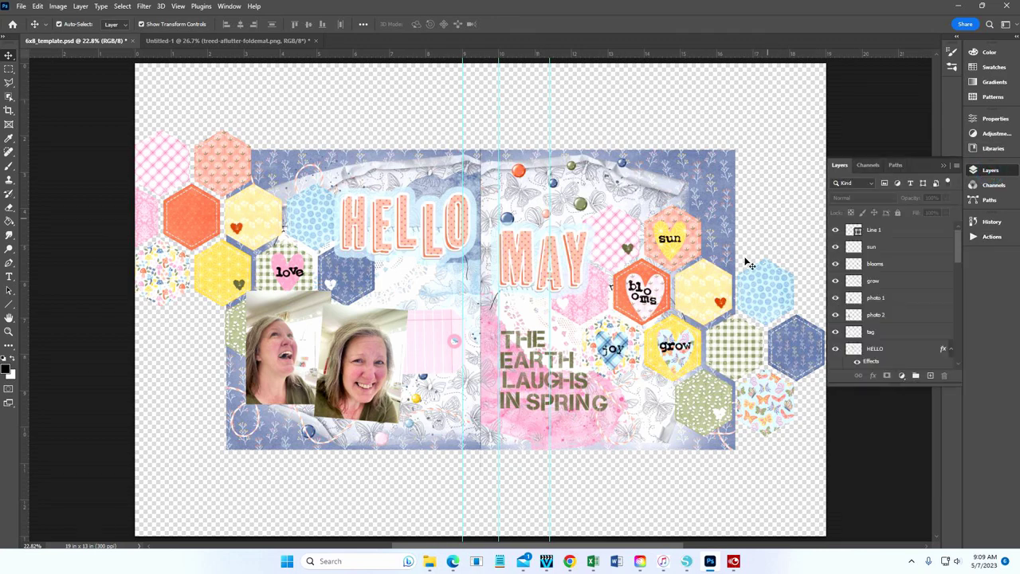
pyautogui.rightClick(836, 231)
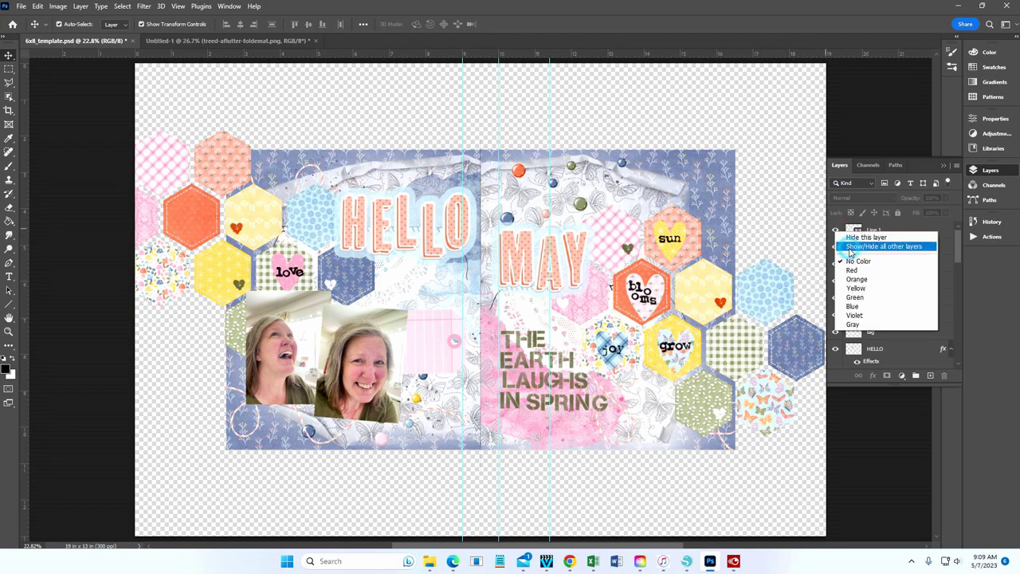
pyautogui.click(851, 246)
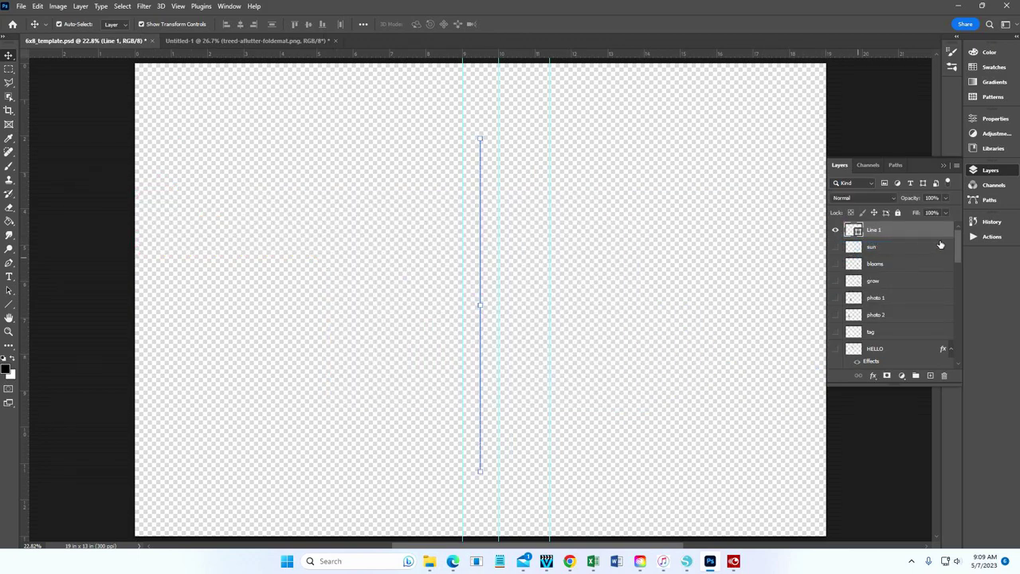
# Show the left page's base shape Rectangle 1 and the blue patterned paper Layer 2 clipped to it
pyautogui.moveTo(957, 234); pyautogui.dragTo(961, 346)
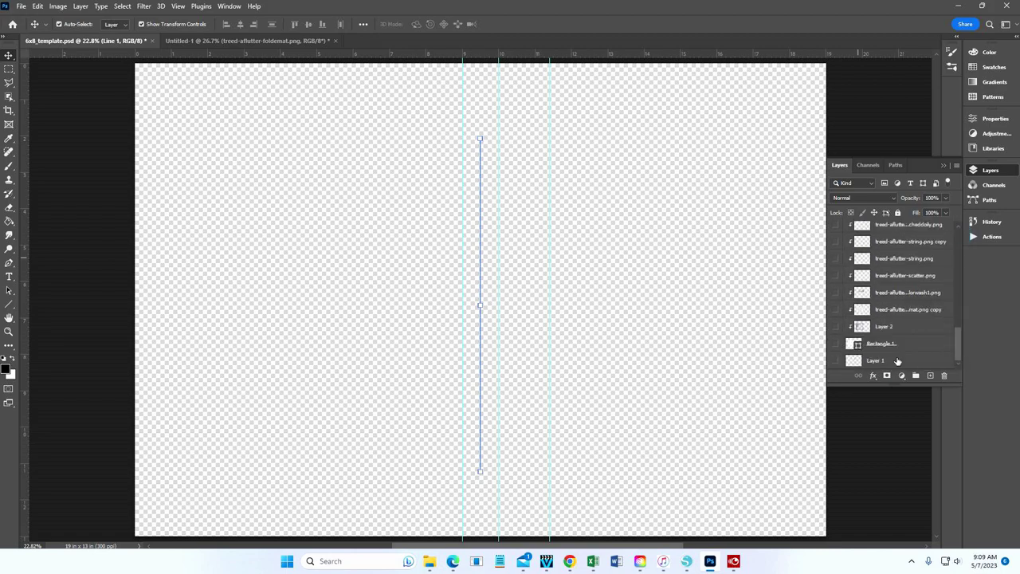
pyautogui.click(835, 346)
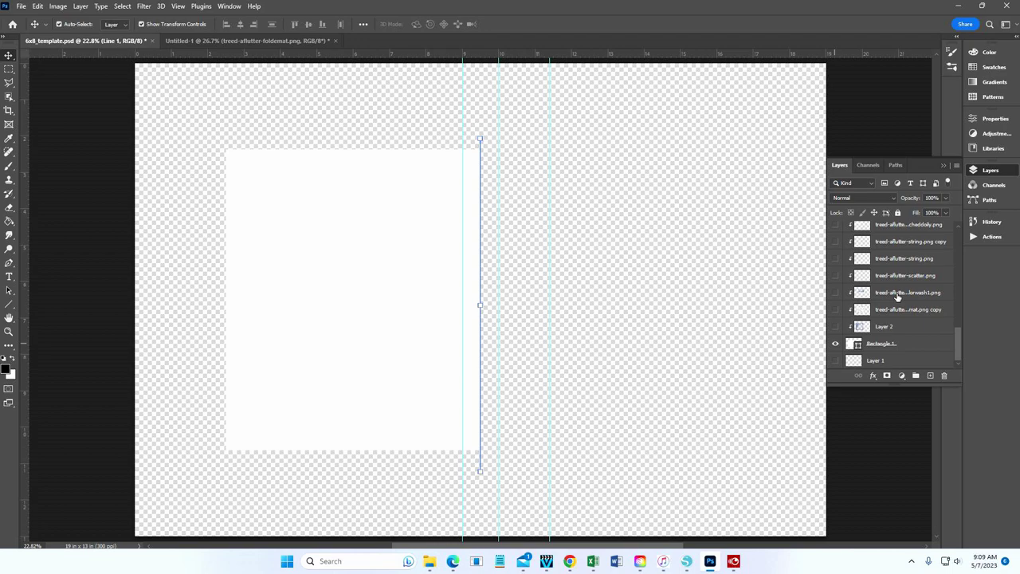
pyautogui.scroll(2, 898, 296)
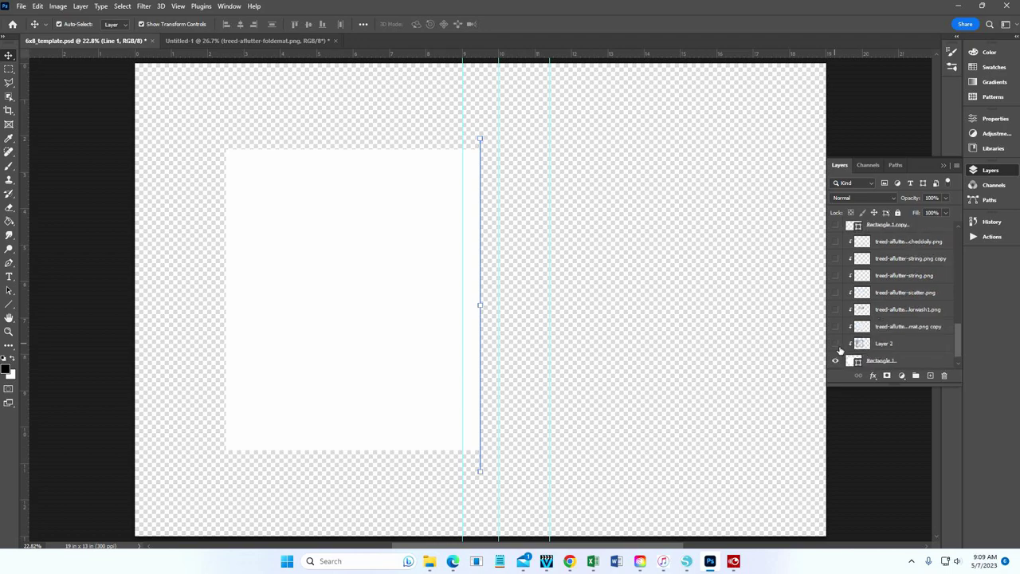
pyautogui.click(836, 343)
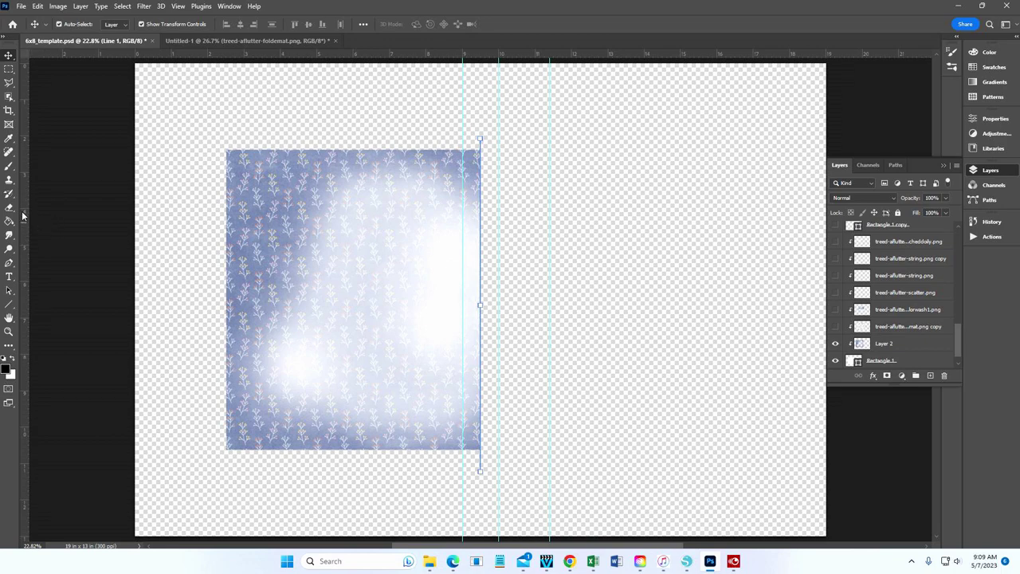
pyautogui.click(8, 152)
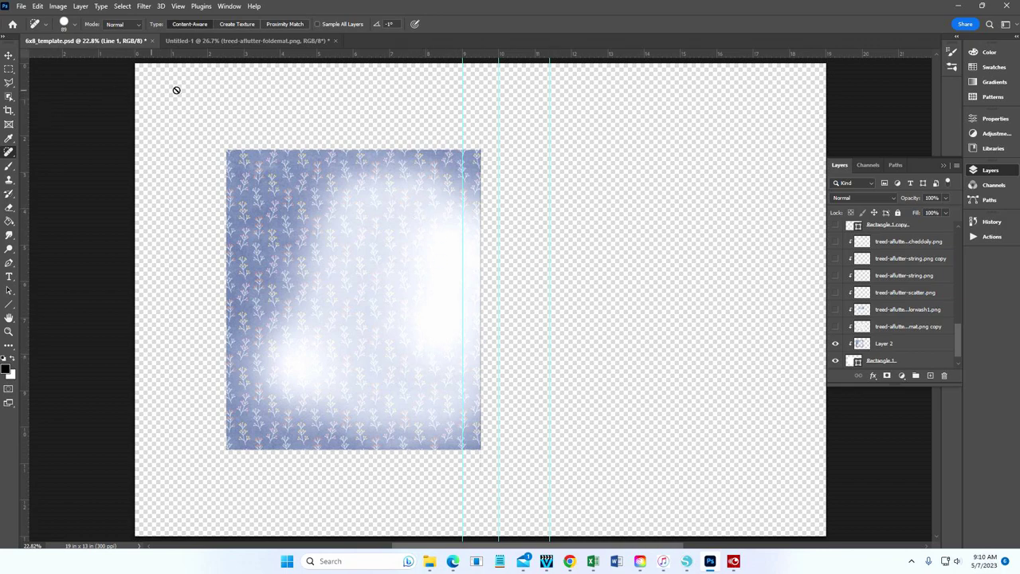
# Show the left page's butterfly fold mat, blue colorwash, scatter, both strings and stitched doily layers, working upward from Layer 2
pyautogui.click(836, 327)
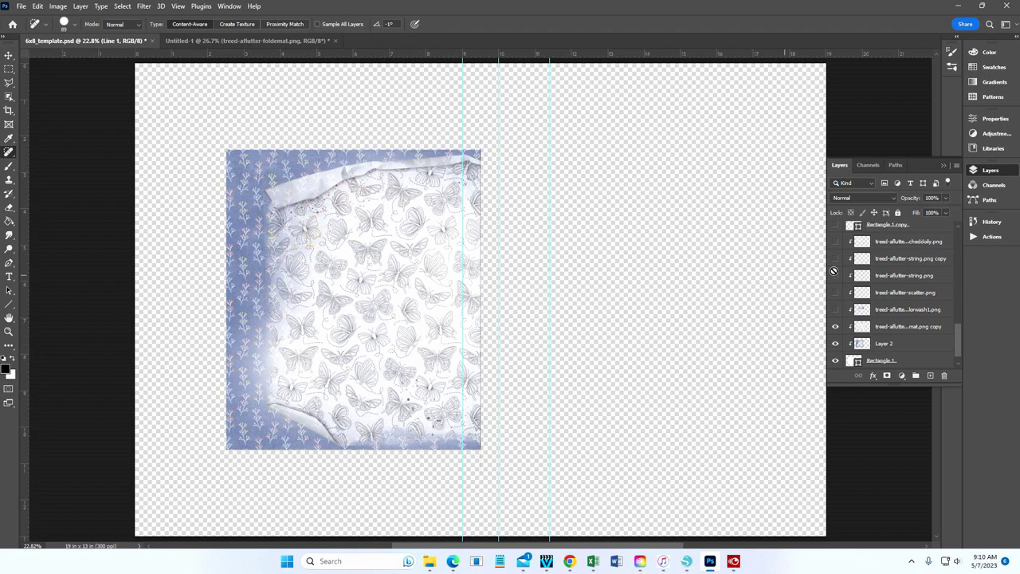
pyautogui.click(836, 310)
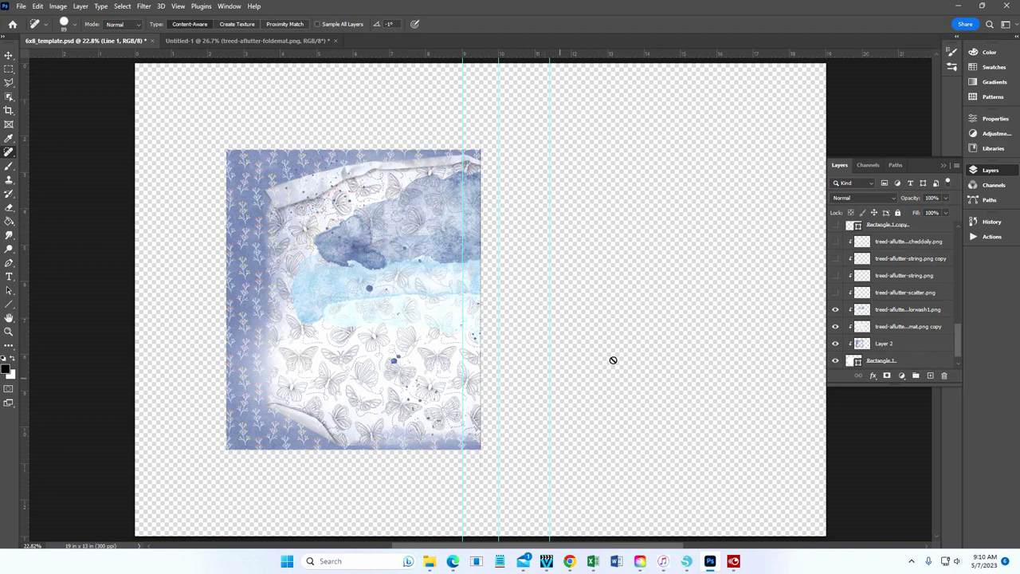
pyautogui.click(835, 293)
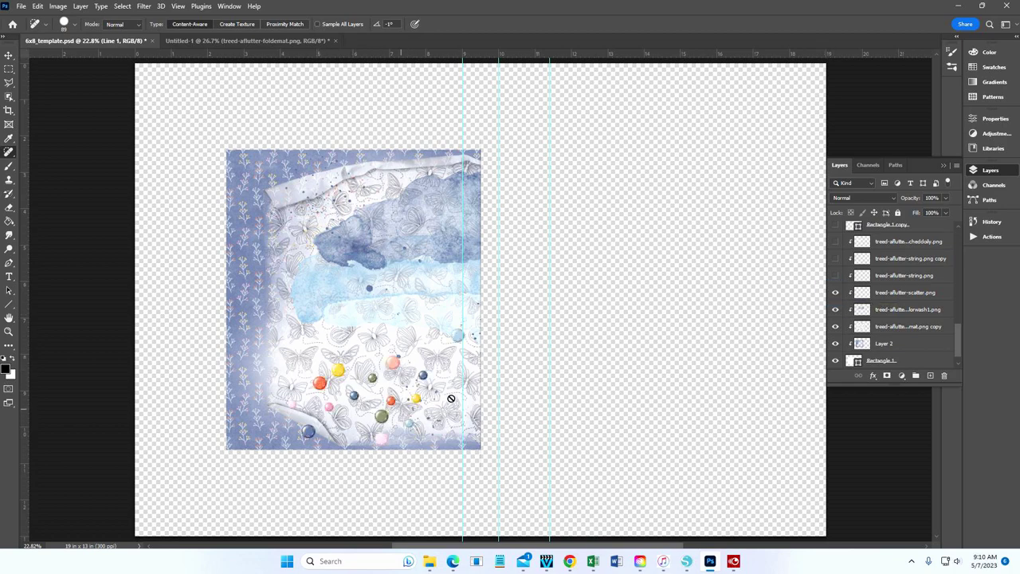
pyautogui.click(836, 277)
pyautogui.click(835, 258)
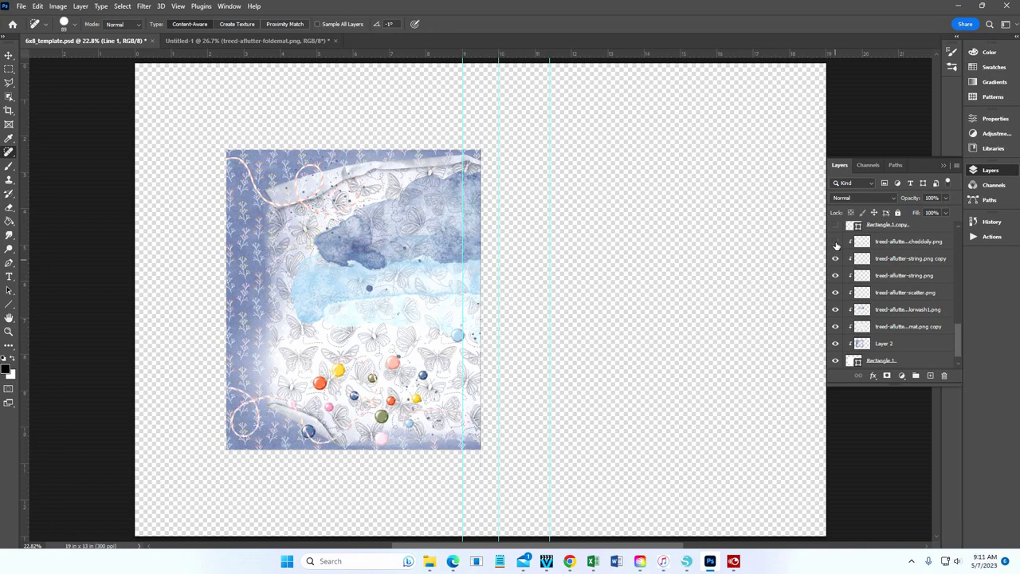
pyautogui.click(836, 240)
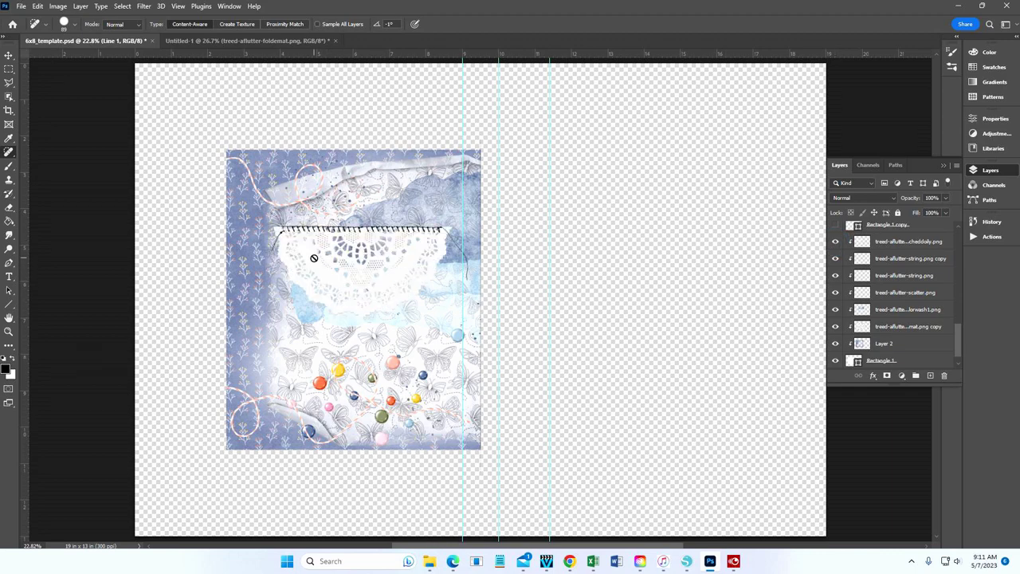
# Show the right page's base shape Rectangle 1 copy with its Layer 3 paper, folded mat and pink colorwash layers
pyautogui.moveTo(959, 348); pyautogui.dragTo(917, 327)
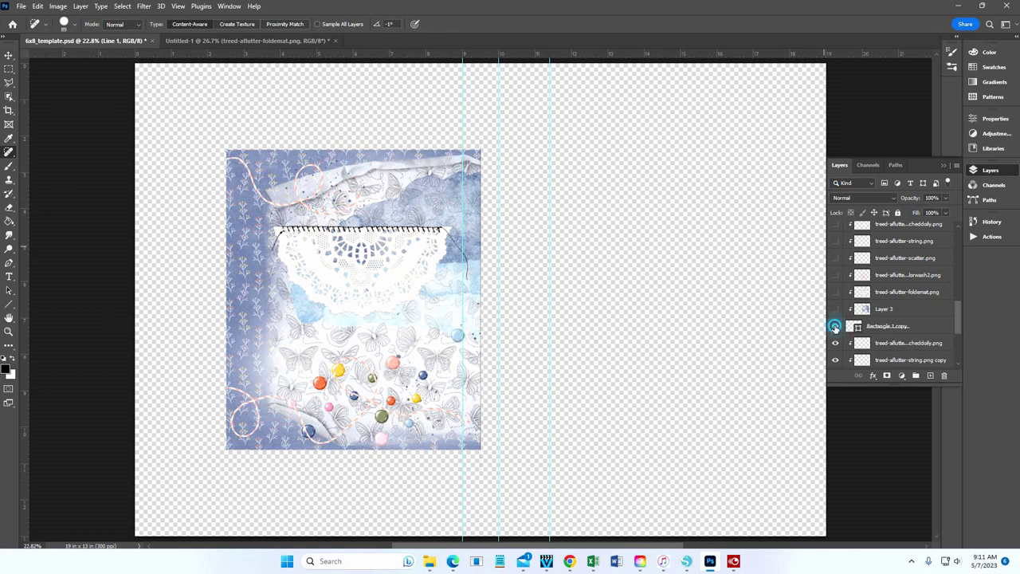
pyautogui.click(835, 326)
pyautogui.click(835, 308)
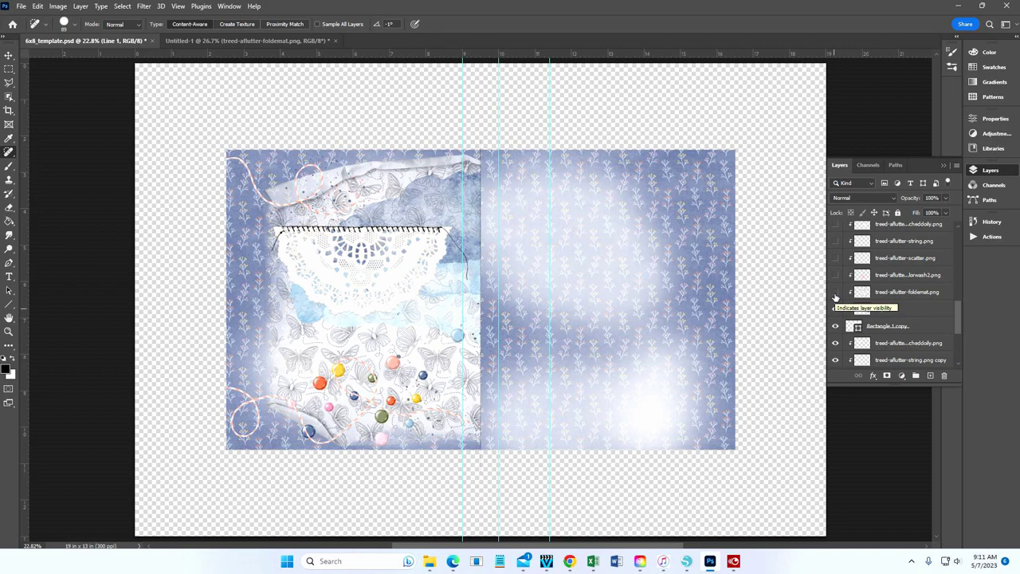
pyautogui.click(836, 293)
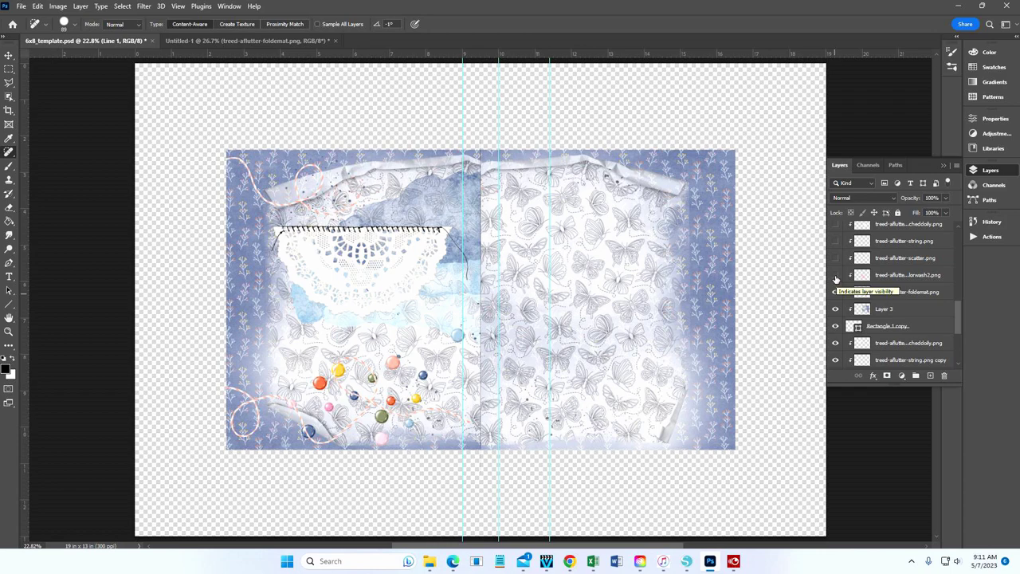
pyautogui.click(836, 275)
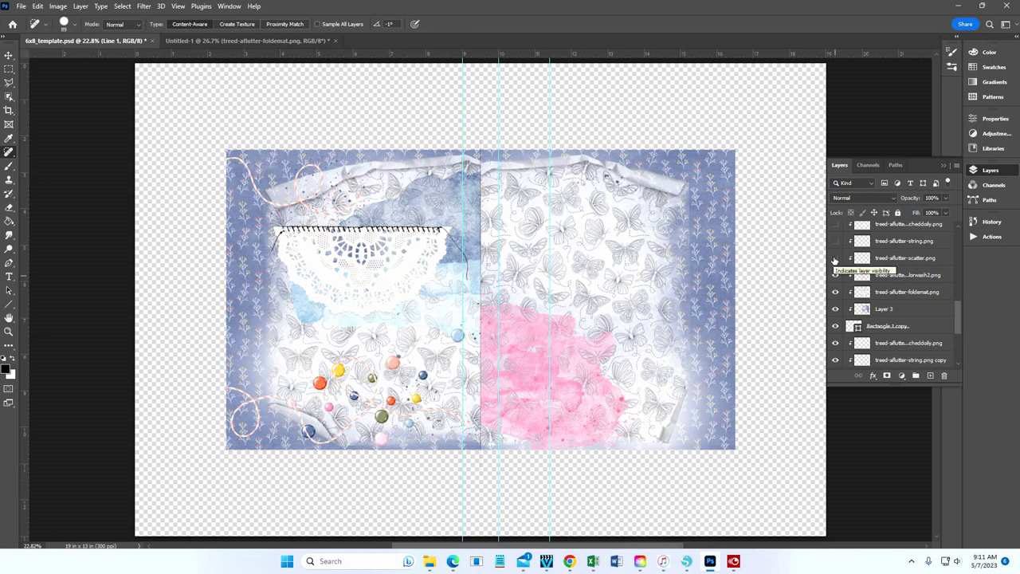
# Show the right page's scatter, string and stitched doily layers
pyautogui.click(835, 258)
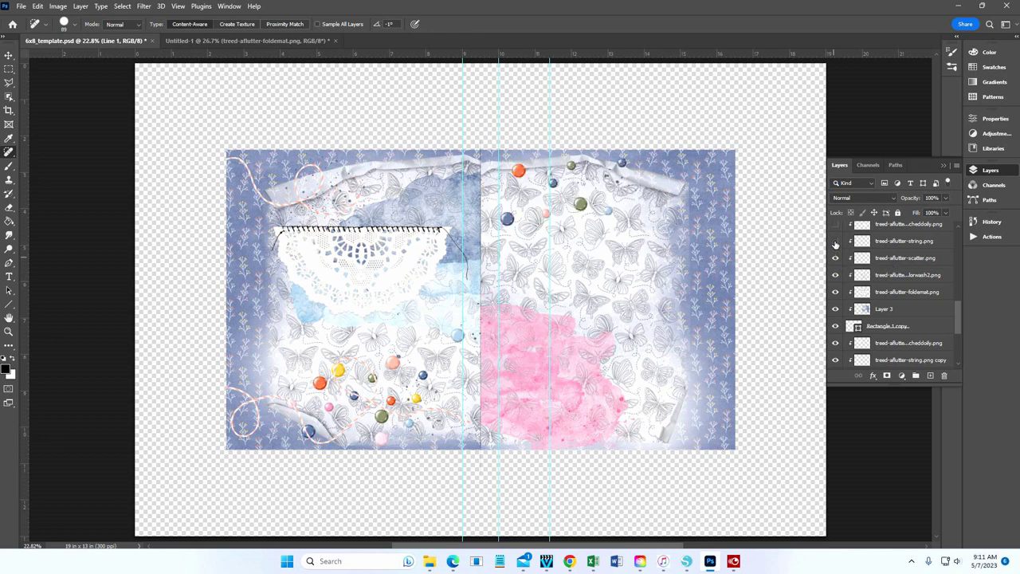
pyautogui.click(836, 241)
pyautogui.moveTo(959, 317); pyautogui.dragTo(959, 297)
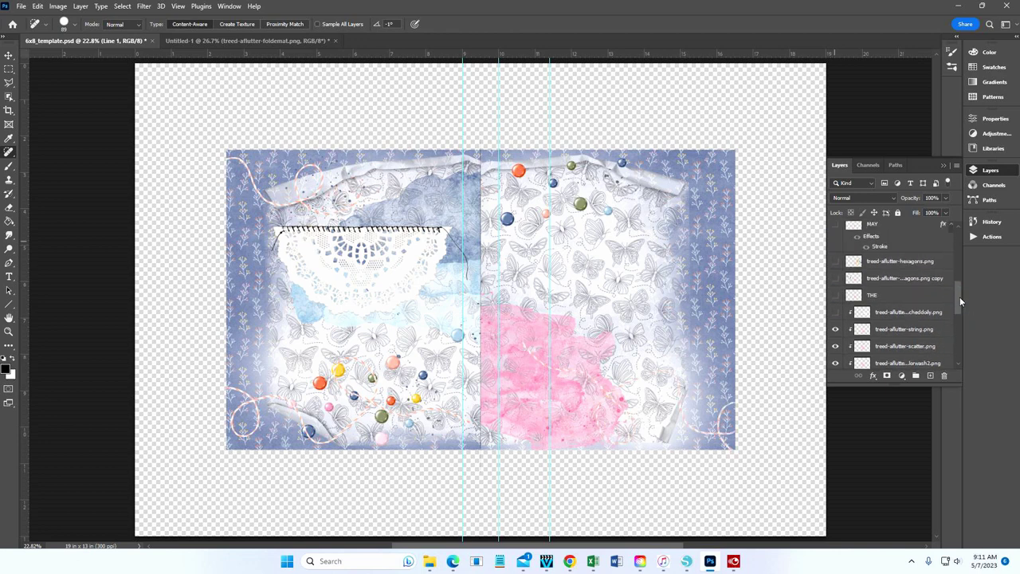
pyautogui.click(836, 311)
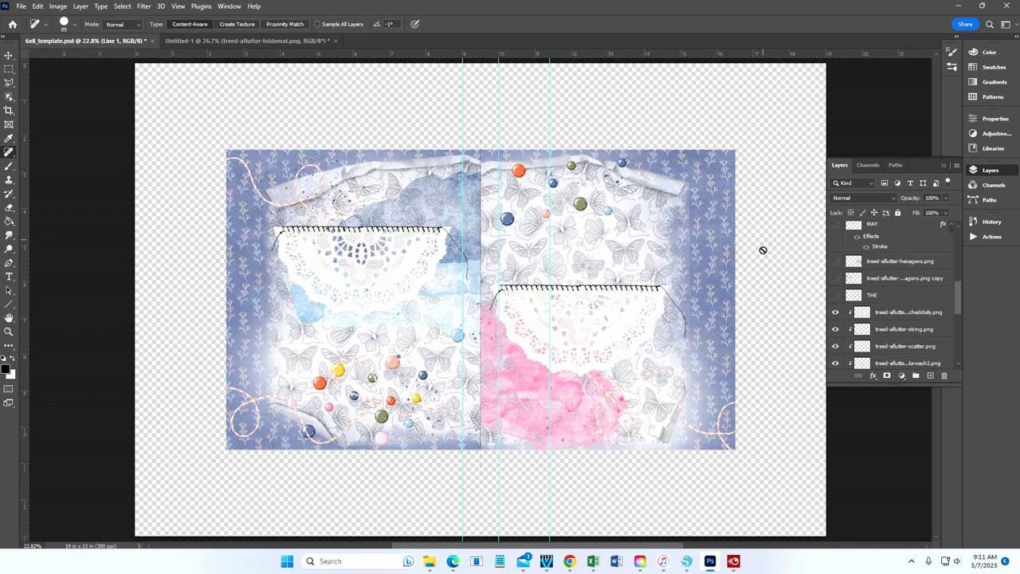
# Show the THE layer with the "THE EARTH LAUGHS IN SPRING" lettering and examine its stencil letters up close
pyautogui.click(835, 295)
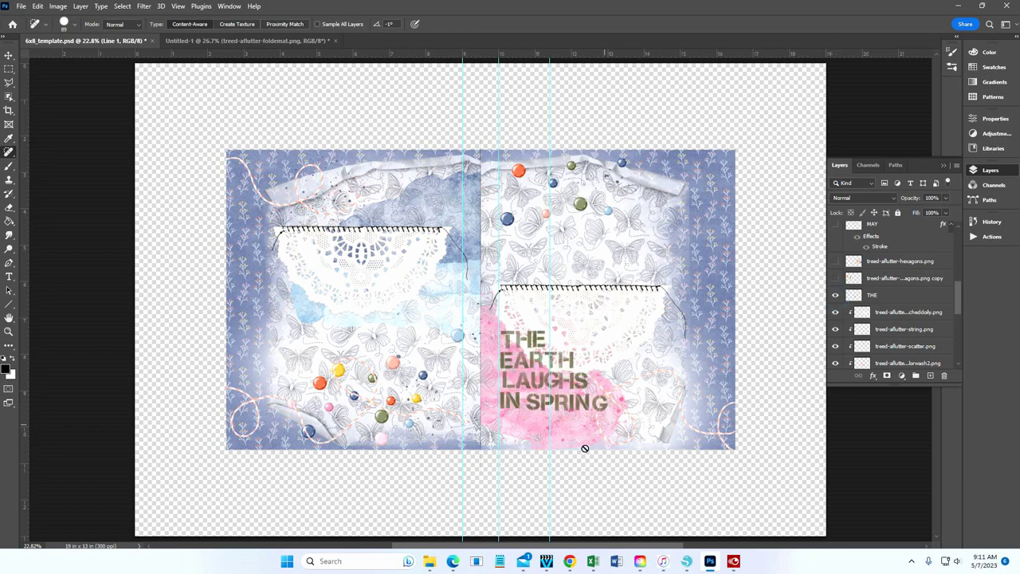
pyautogui.click(9, 332)
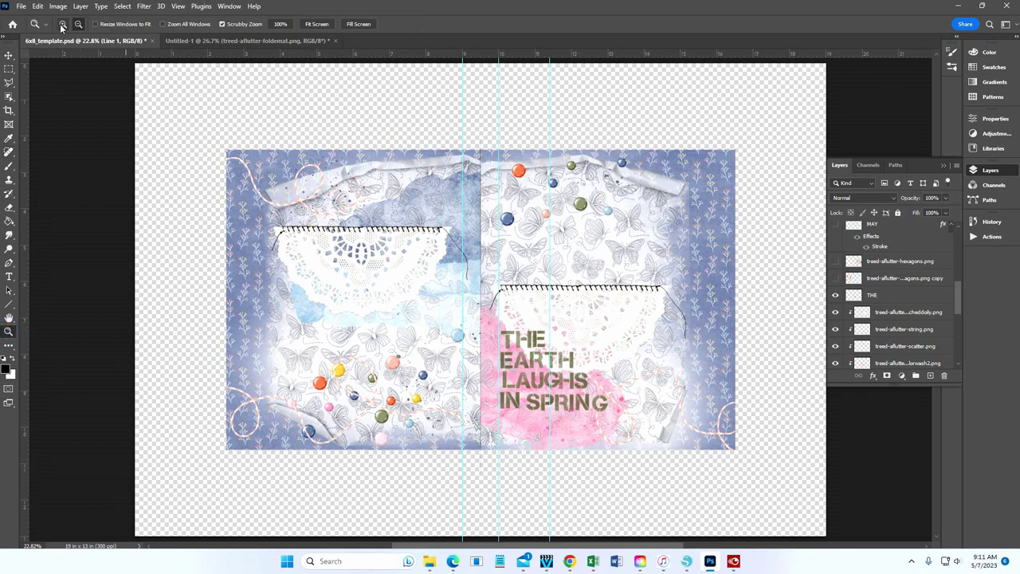
pyautogui.click(541, 380)
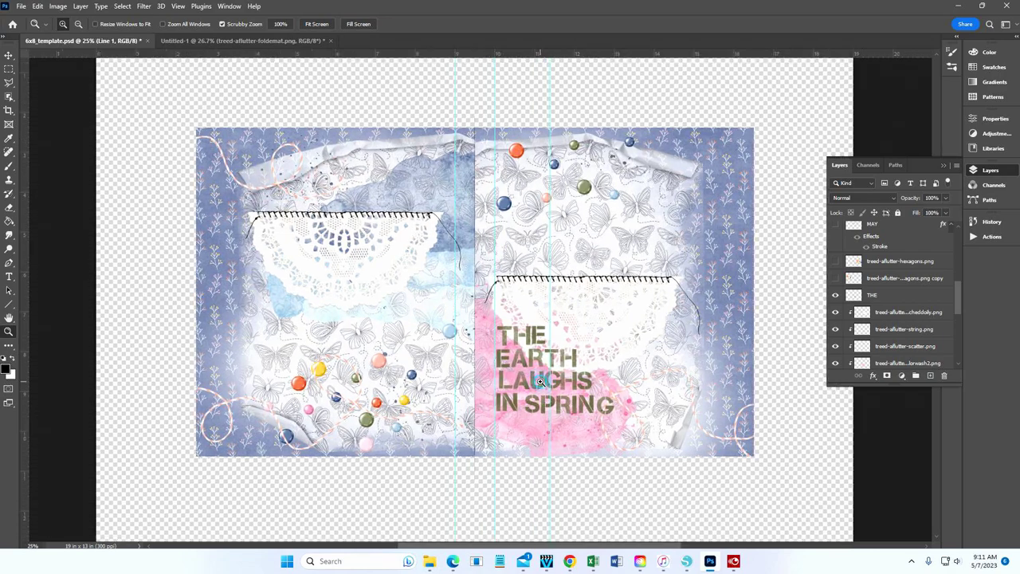
pyautogui.click(542, 381)
pyautogui.click(539, 396)
pyautogui.scroll(-1, 653, 386)
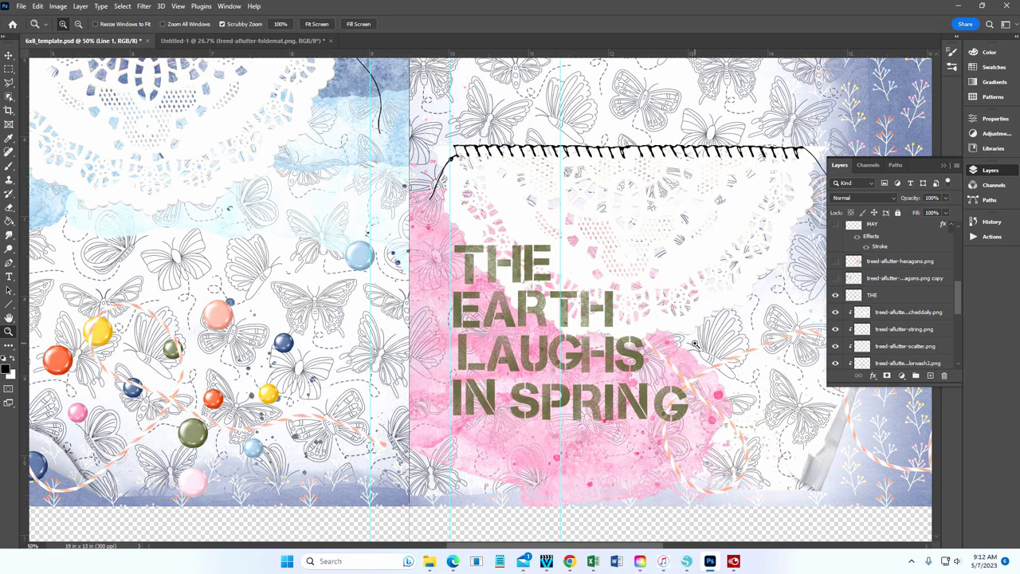
pyautogui.scroll(-3, 634, 327)
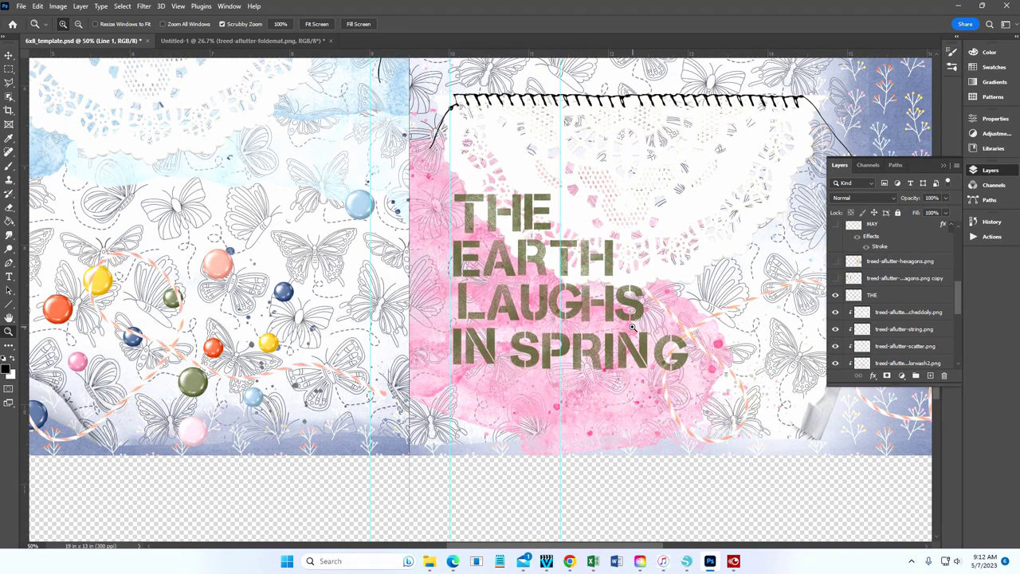
pyautogui.scroll(-1, 632, 327)
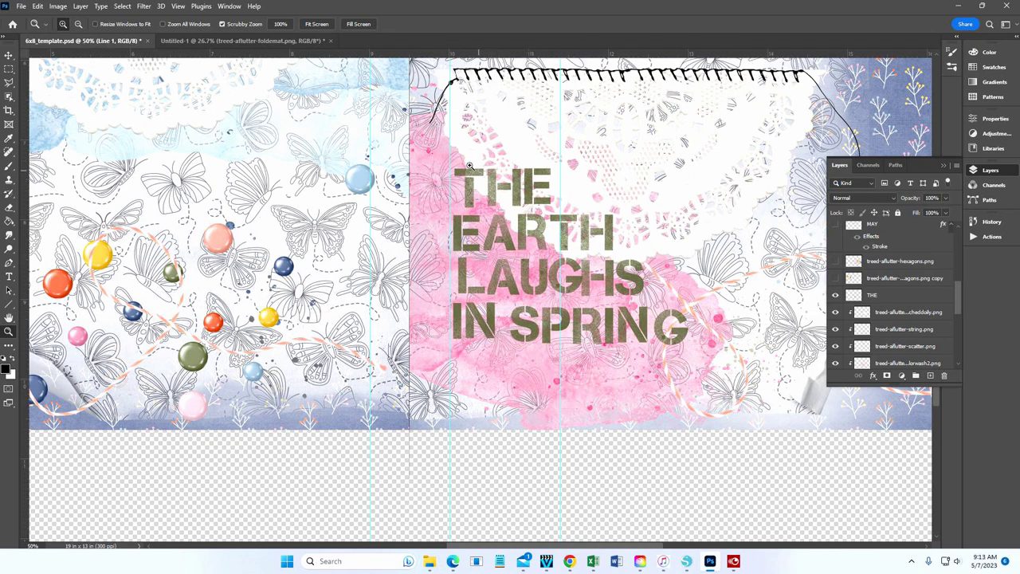
# Browse the files to open down to the Alphabitties 2 alphabet folder inside 2023 TRD's Products and Aphabitties folders
pyautogui.click(21, 6)
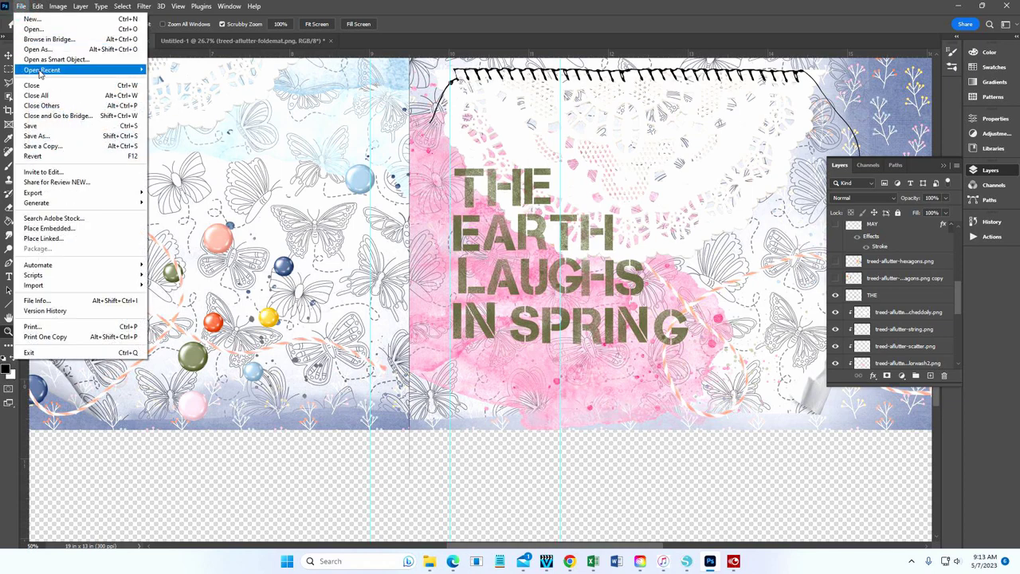
pyautogui.click(34, 29)
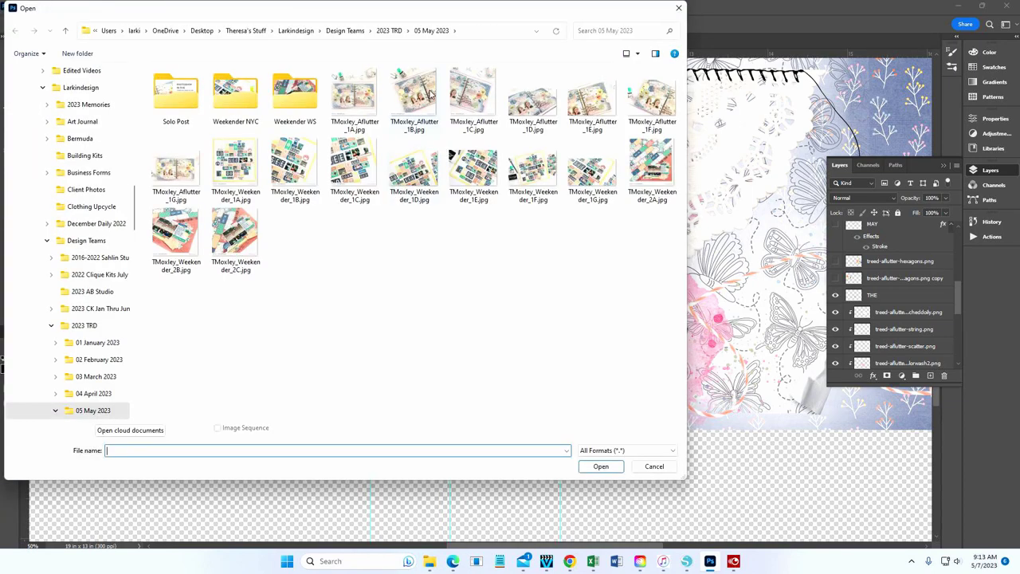
pyautogui.click(386, 32)
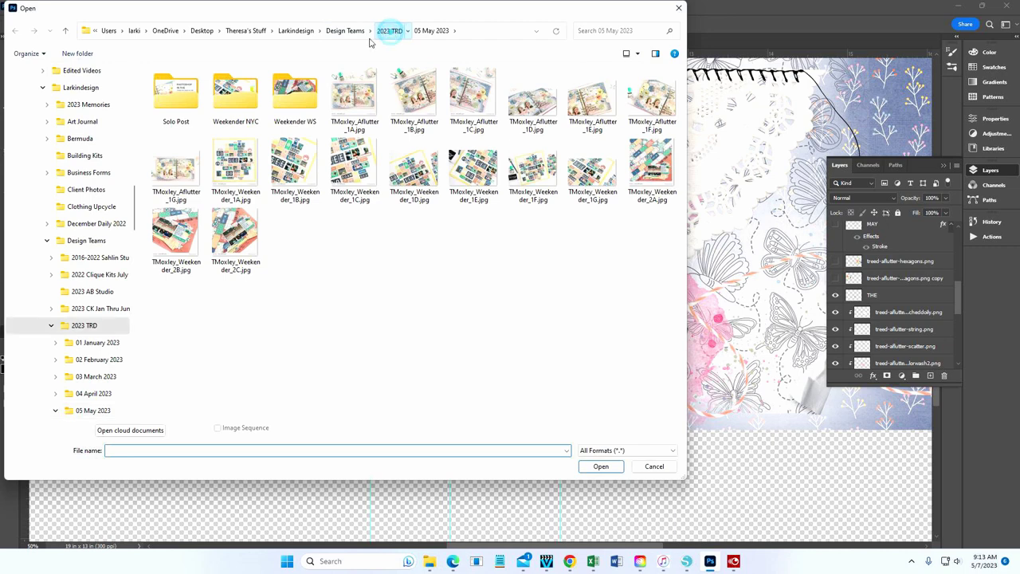
pyautogui.doubleClick(174, 204)
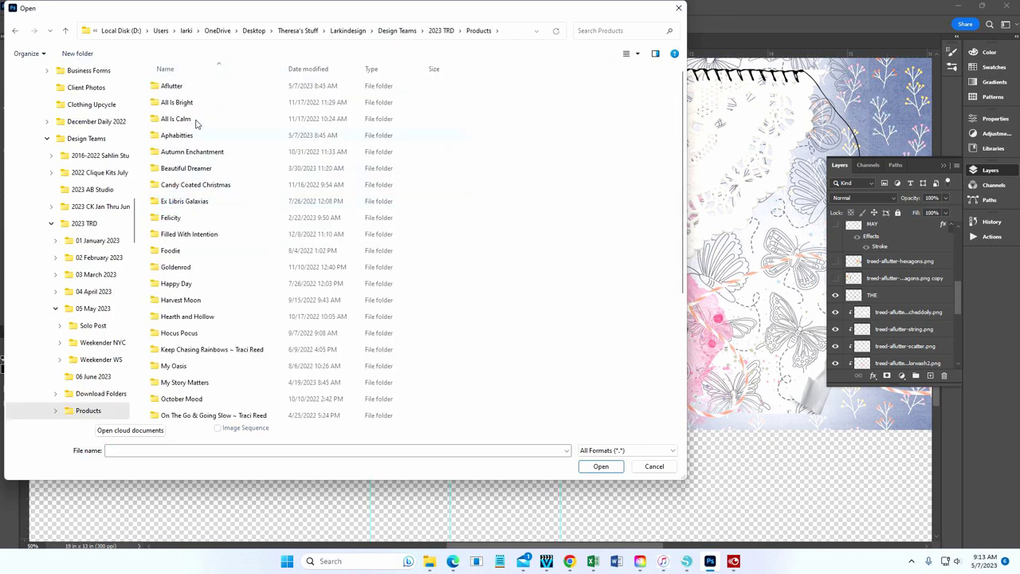
pyautogui.doubleClick(174, 135)
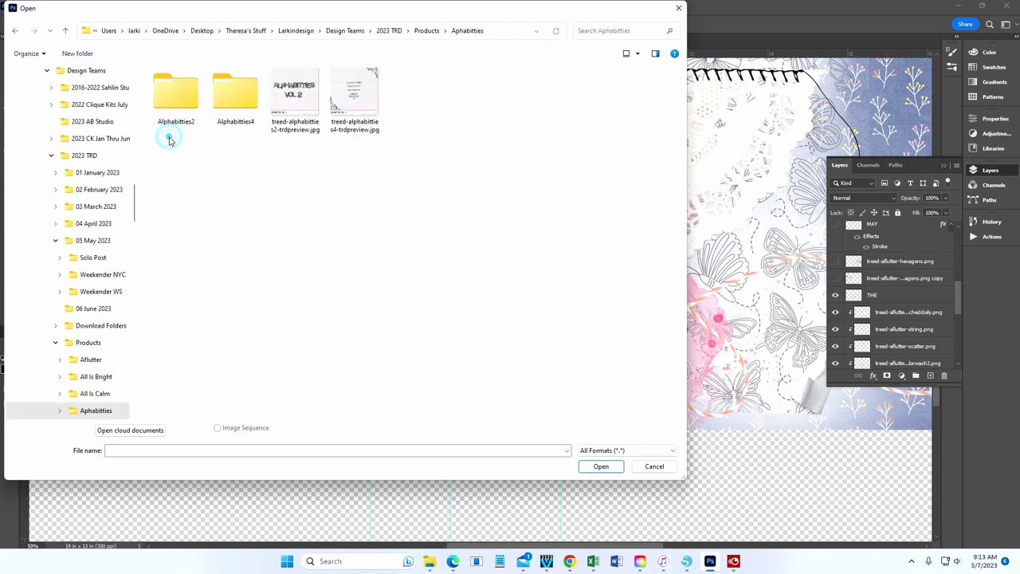
pyautogui.doubleClick(178, 91)
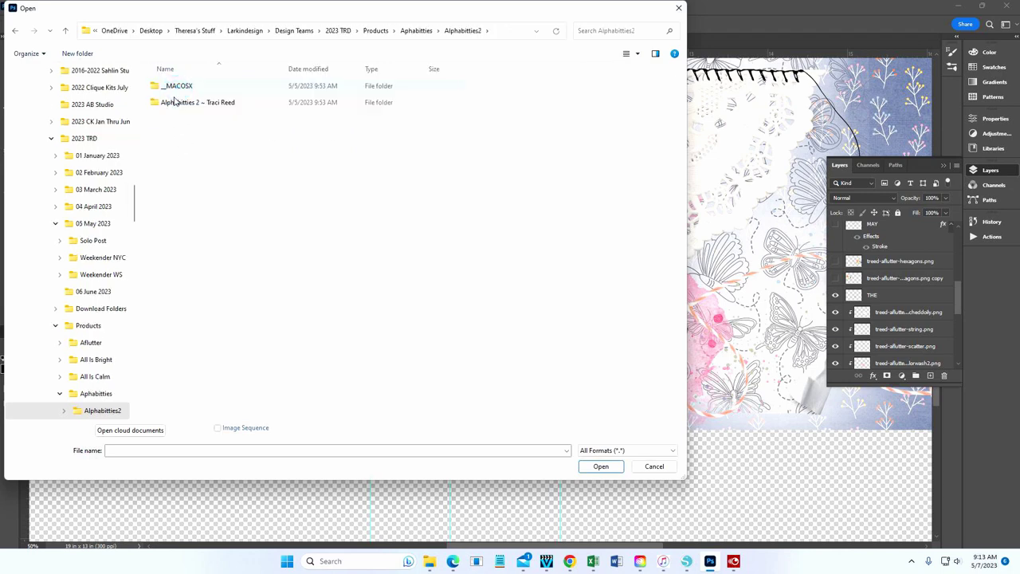
pyautogui.doubleClick(191, 103)
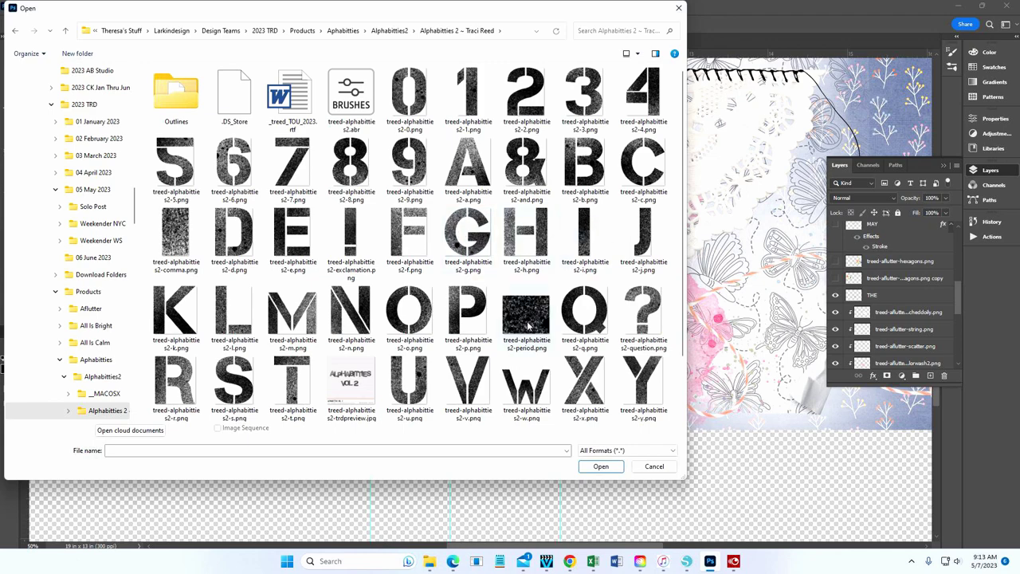
# Examine the stencil letter files and the Outlines folder of the Alphabitties 2 set, and leave the file browser without opening anything
pyautogui.scroll(-1, 527, 325)
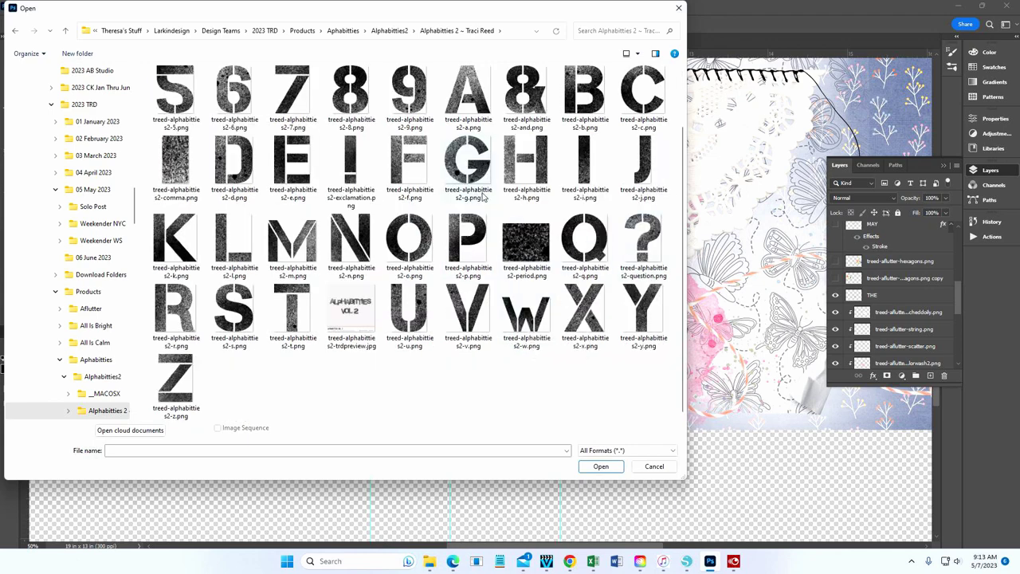
pyautogui.scroll(1, 347, 169)
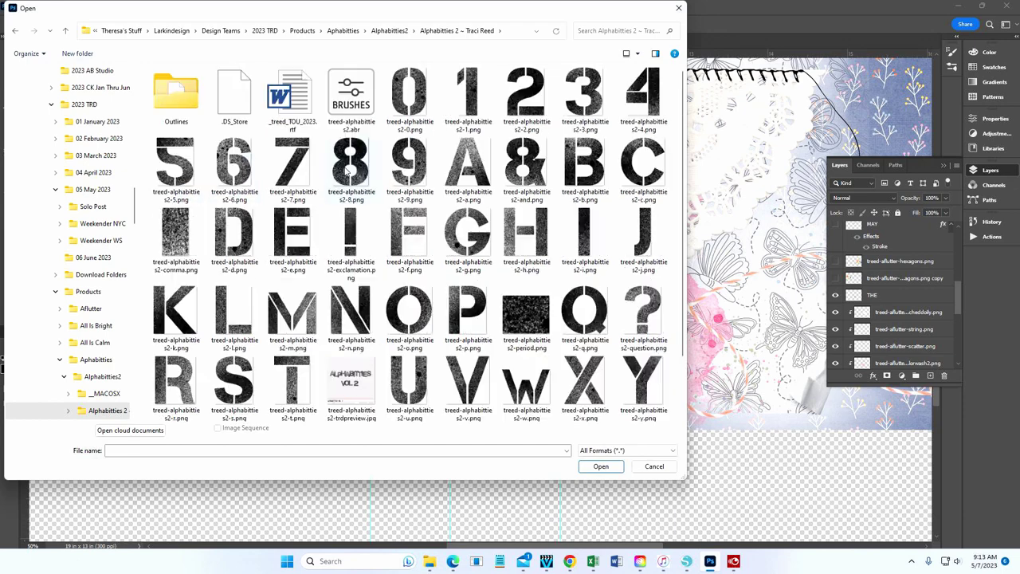
pyautogui.doubleClick(180, 105)
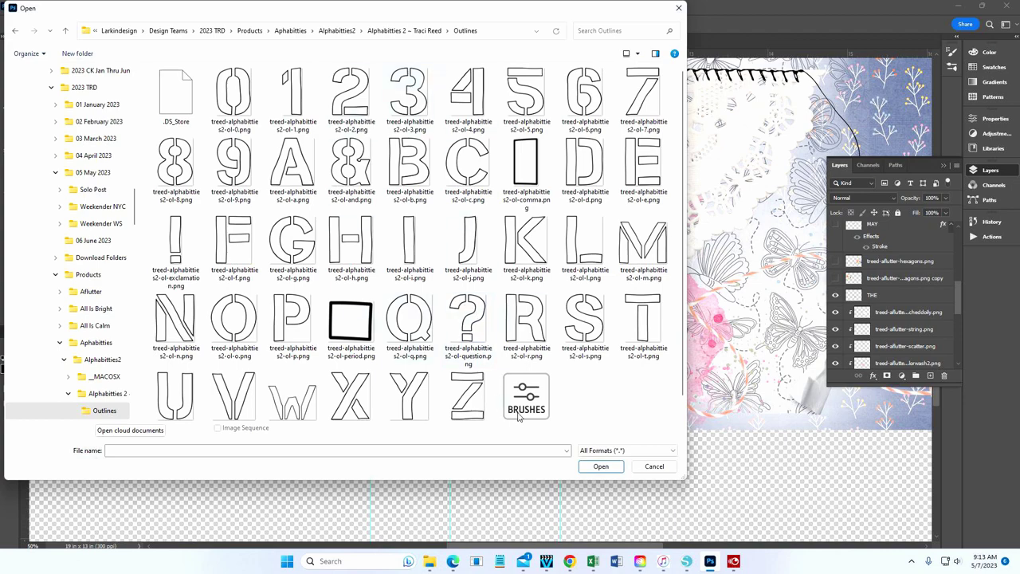
pyautogui.click(411, 34)
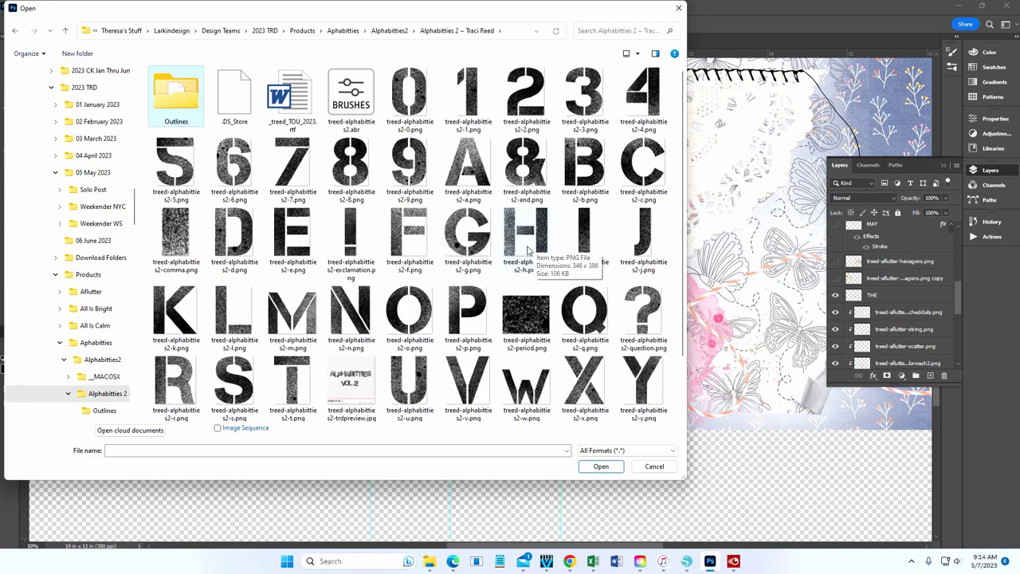
pyautogui.click(653, 467)
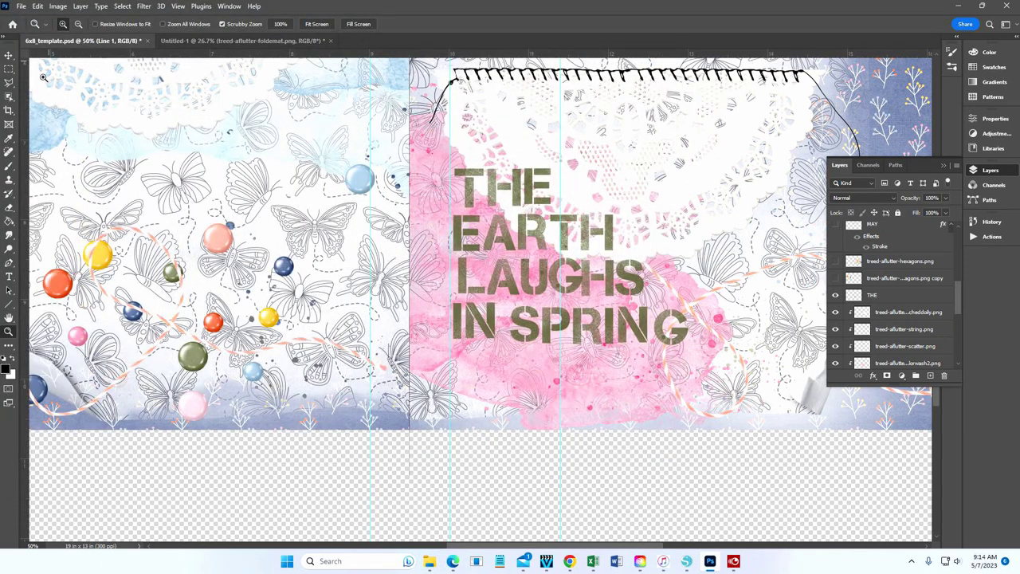
# Activate the Brush tool and collapse the treed-alphabitties4 group in the brush presets
pyautogui.click(9, 170)
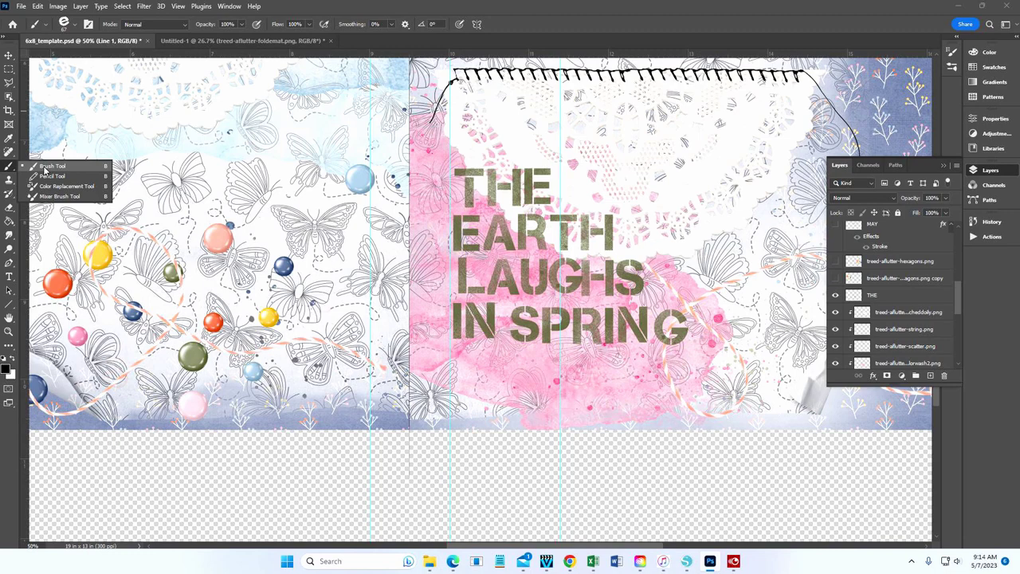
pyautogui.click(74, 26)
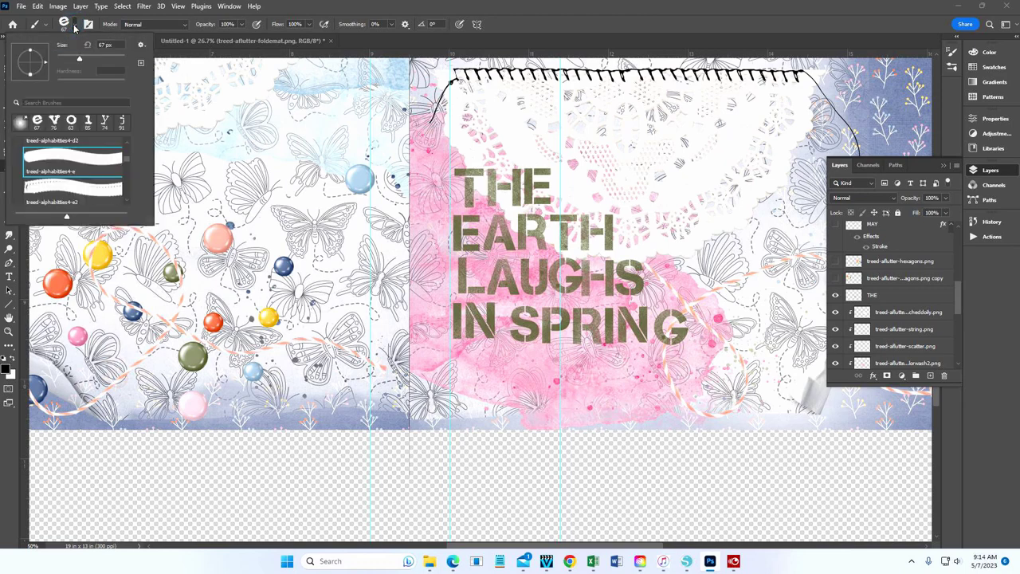
pyautogui.scroll(8, 69, 169)
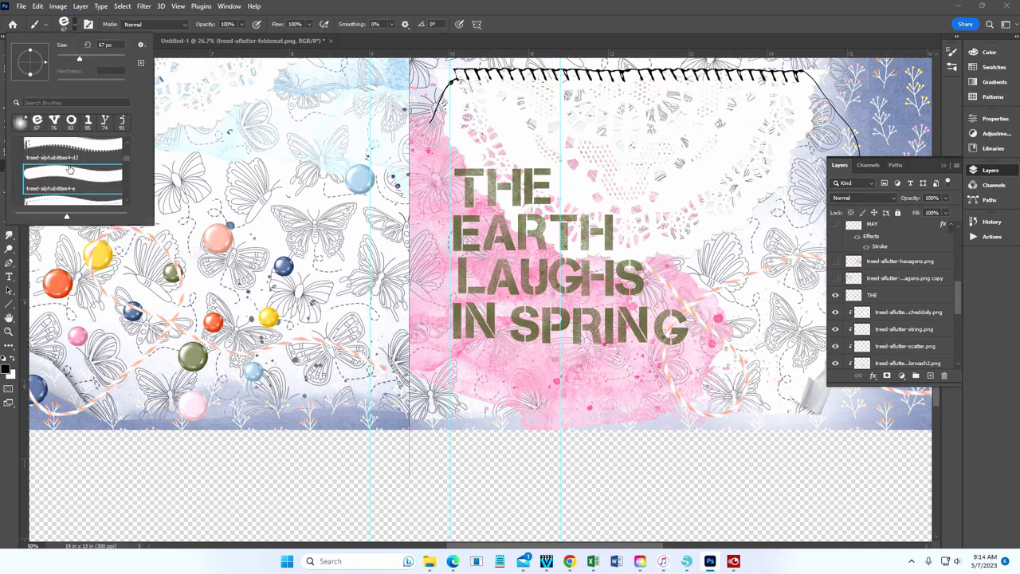
pyautogui.scroll(5, 69, 169)
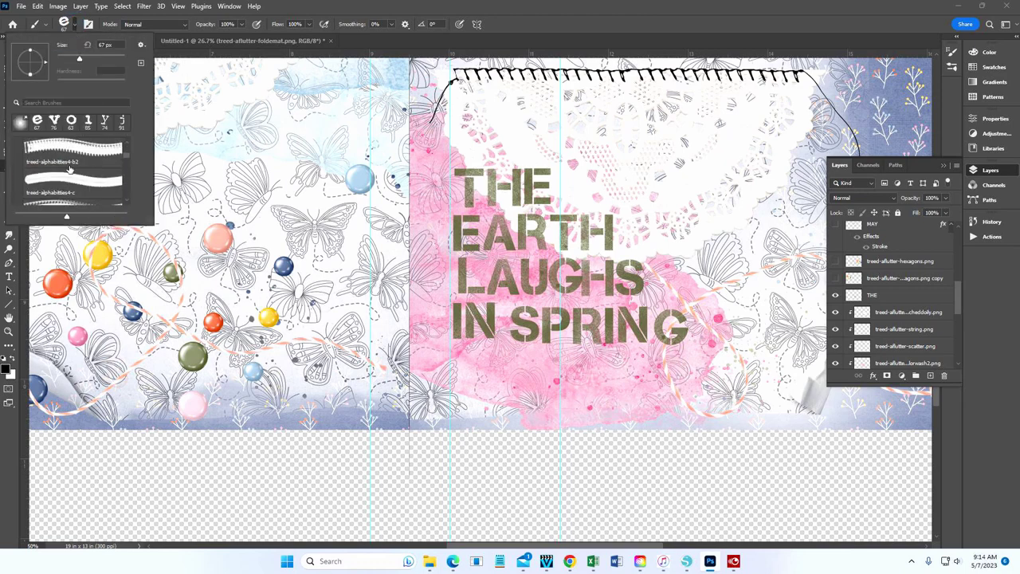
pyautogui.scroll(2, 69, 170)
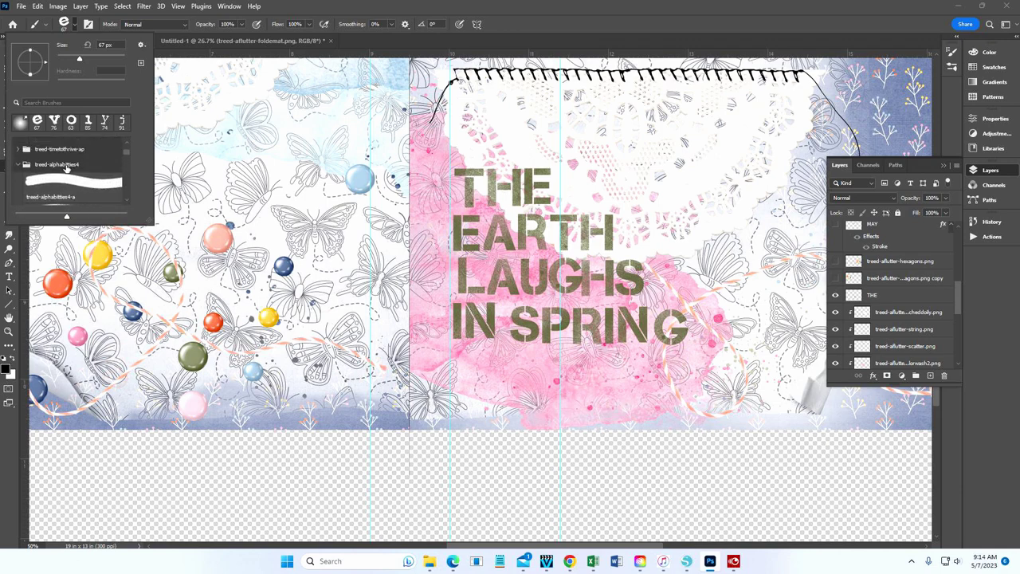
pyautogui.click(17, 166)
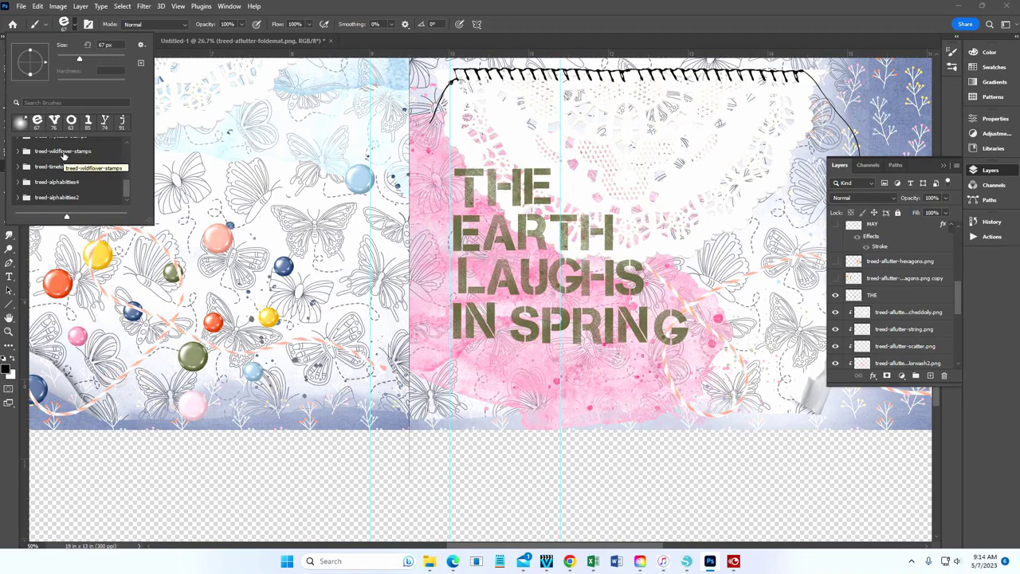
# Look through the brushes in the treed-wildflower-stamps group and collapse its Wildflower Stamps subgroup
pyautogui.click(18, 152)
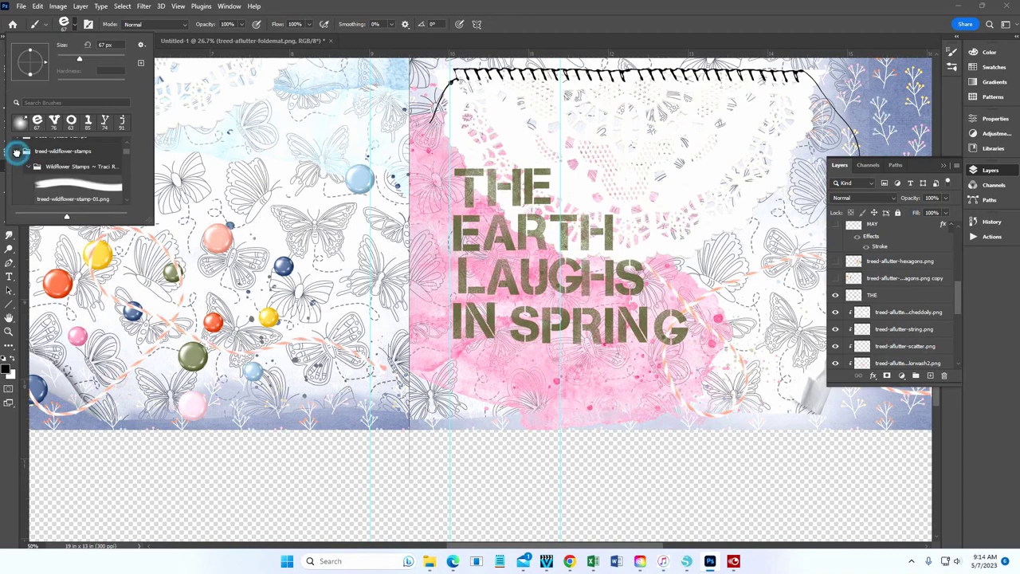
pyautogui.scroll(-1, 61, 167)
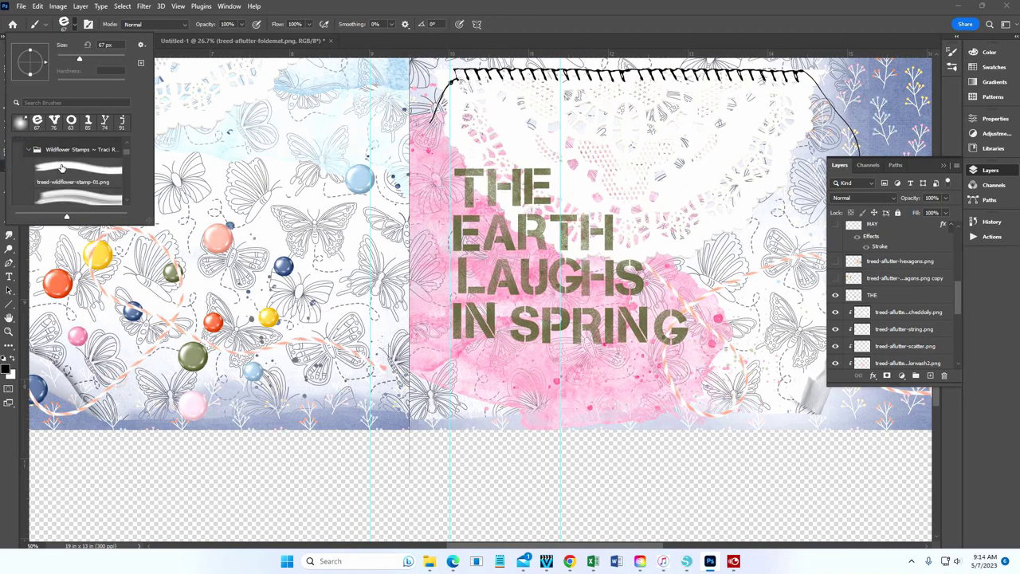
pyautogui.scroll(-1, 62, 167)
pyautogui.scroll(2, 62, 167)
pyautogui.click(29, 151)
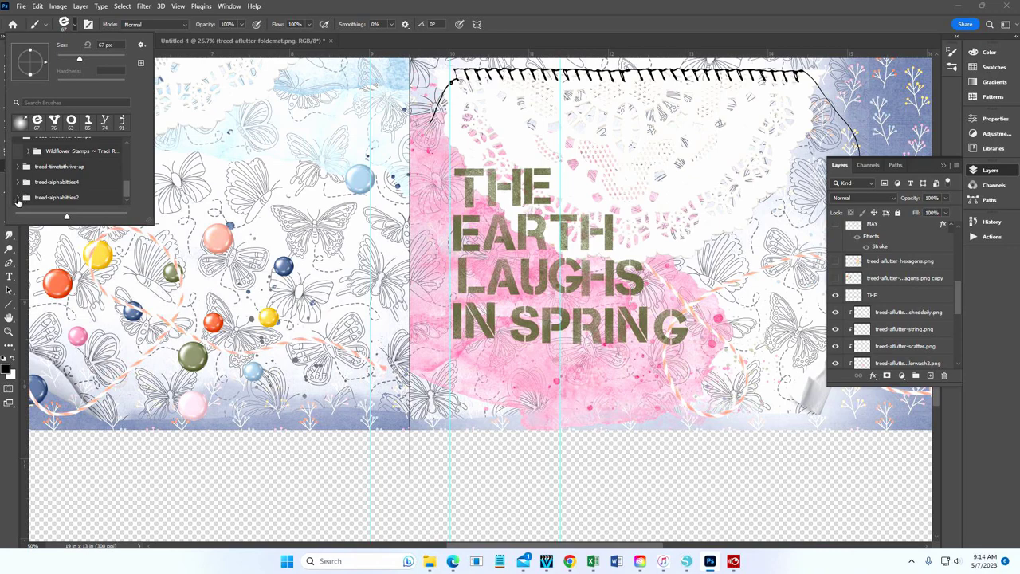
# Expand the treed-alphabitties2 brush group and choose the treed-sprayedstencilalpha-a brush
pyautogui.click(18, 197)
pyautogui.scroll(-1, 74, 173)
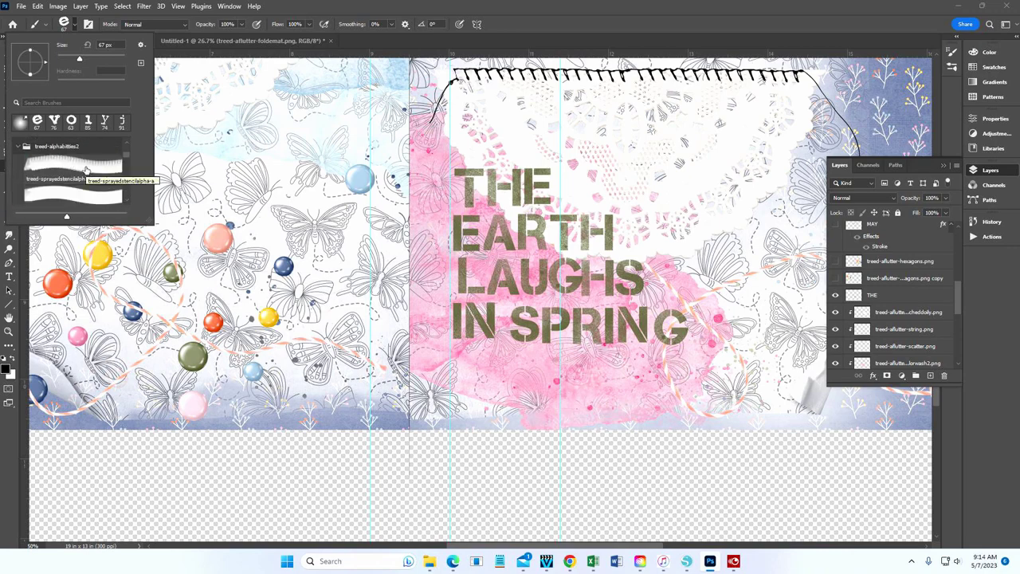
pyautogui.click(87, 167)
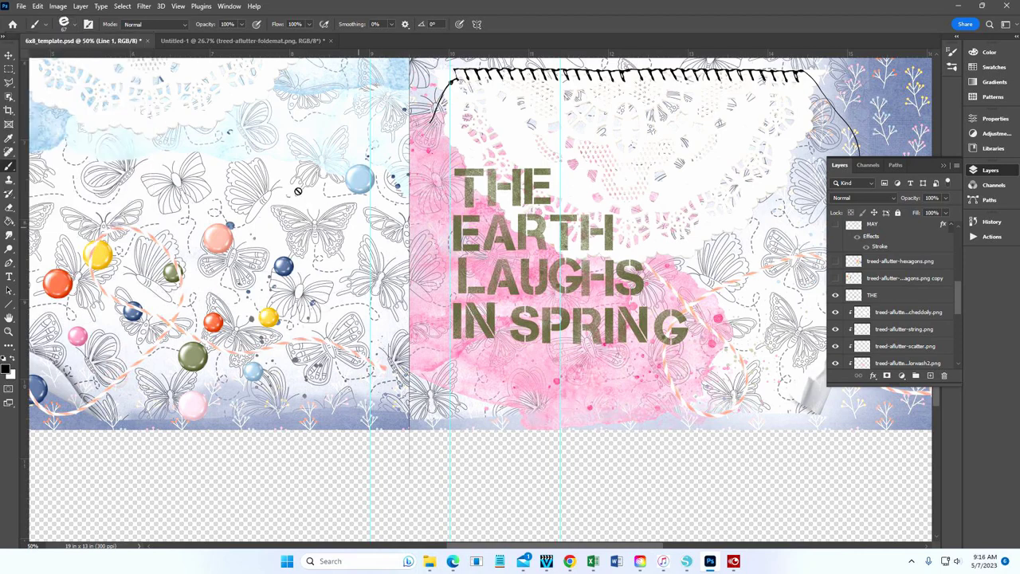
pyautogui.click(66, 24)
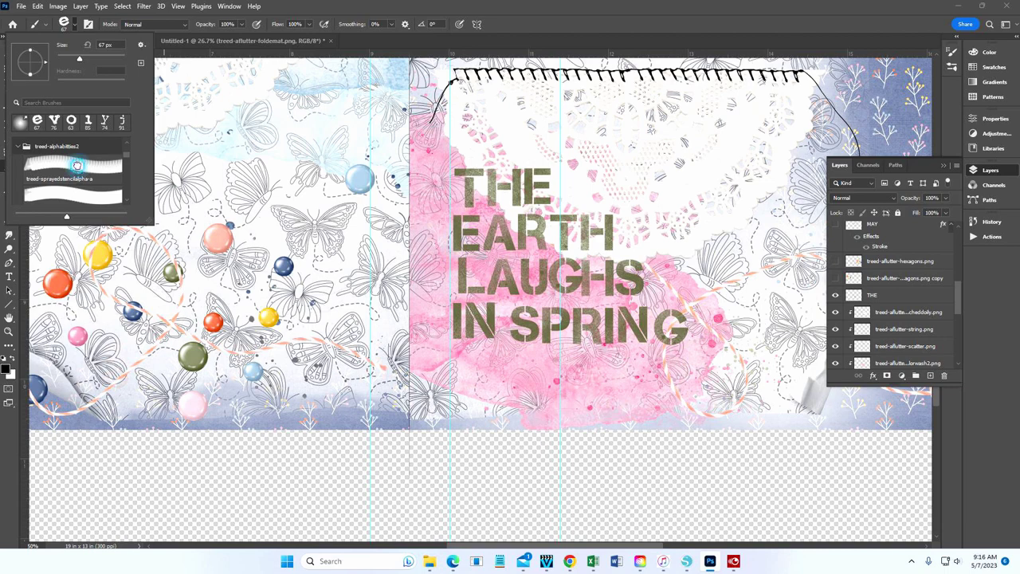
pyautogui.click(79, 168)
# Add a new layer at the top of the layer stack, above Line 1
pyautogui.click(956, 294)
pyautogui.moveTo(956, 293); pyautogui.dragTo(956, 236)
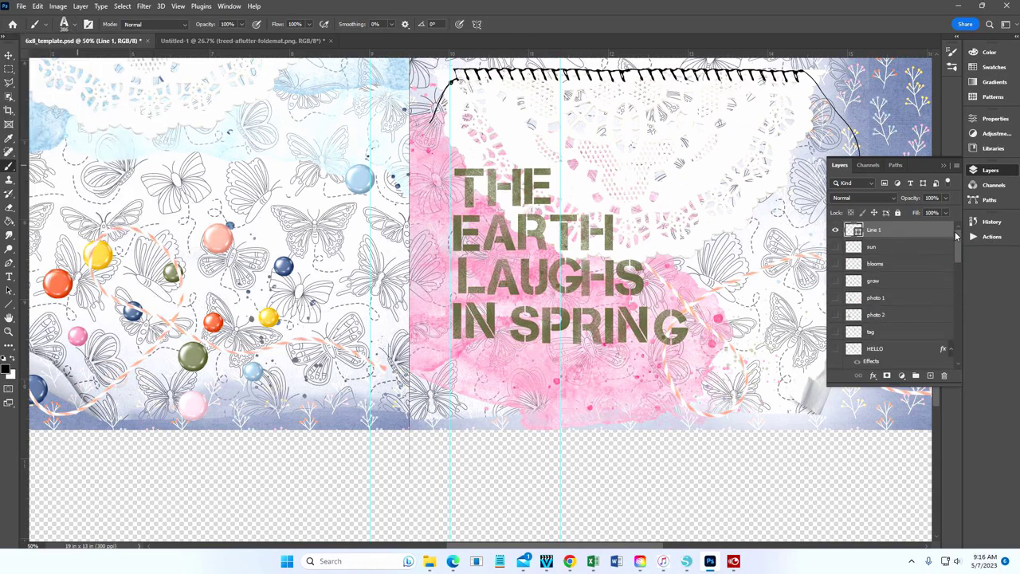
pyautogui.click(929, 376)
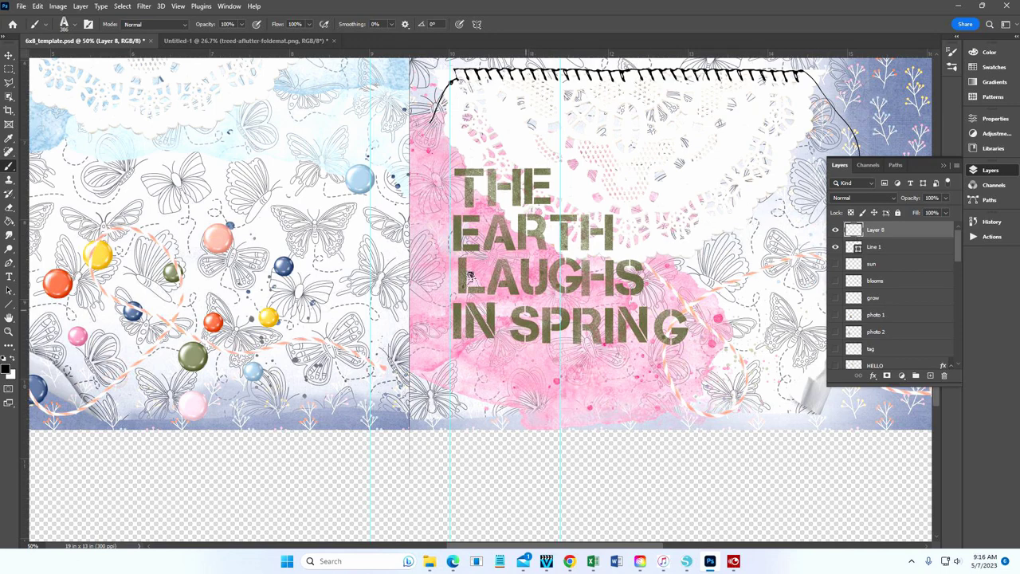
# Stamp a black stencil letter A at 386 px in the empty canvas area below the right page
pyautogui.scroll(-2, 483, 263)
pyautogui.scroll(-2, 483, 260)
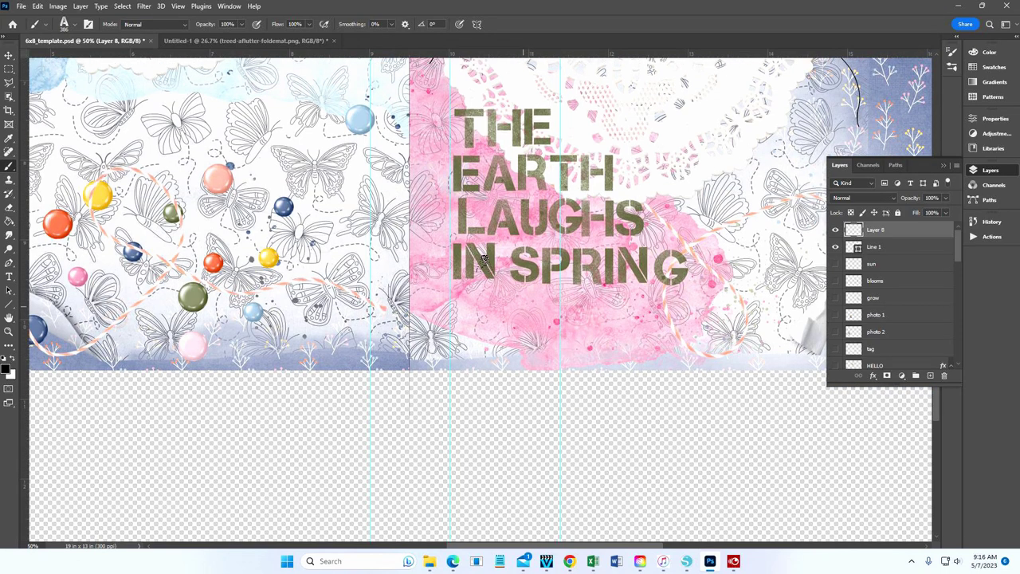
pyautogui.scroll(-5, 483, 260)
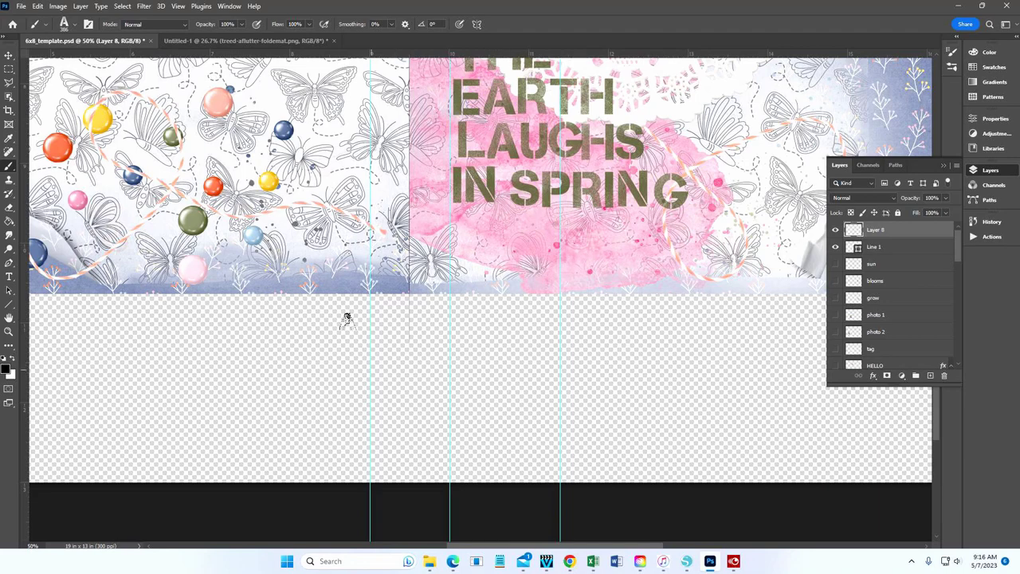
pyautogui.scroll(-1, 413, 317)
pyautogui.scroll(-1, 413, 318)
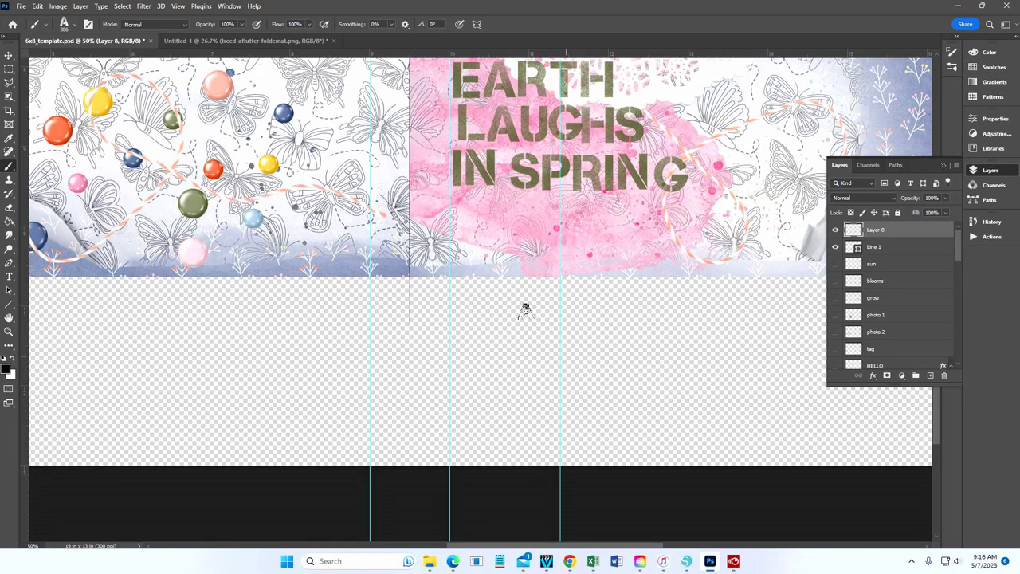
pyautogui.click(497, 354)
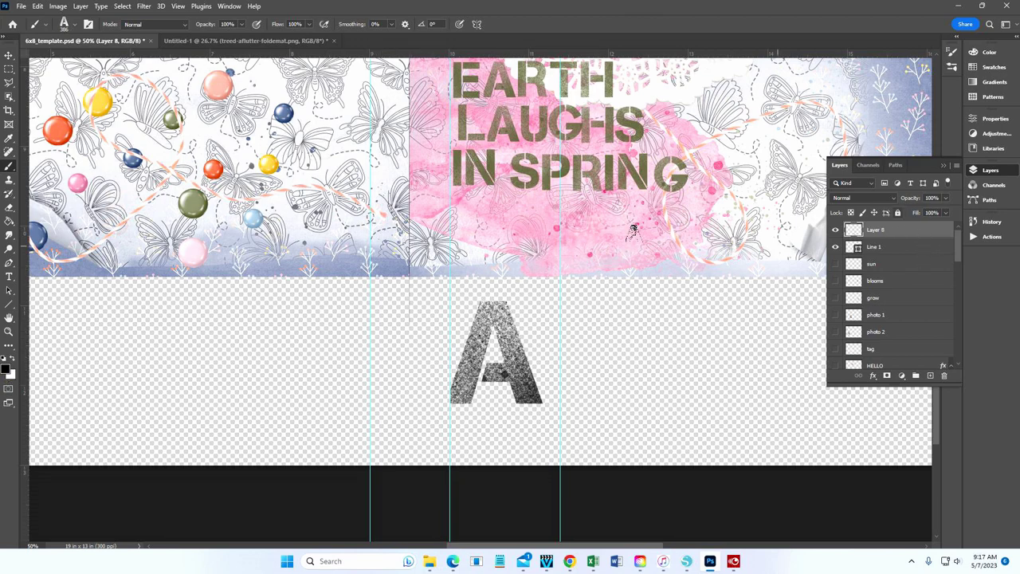
# Reduce the brush size to 127 px and stamp a smaller letter A to the right of the large one
pyautogui.click(77, 28)
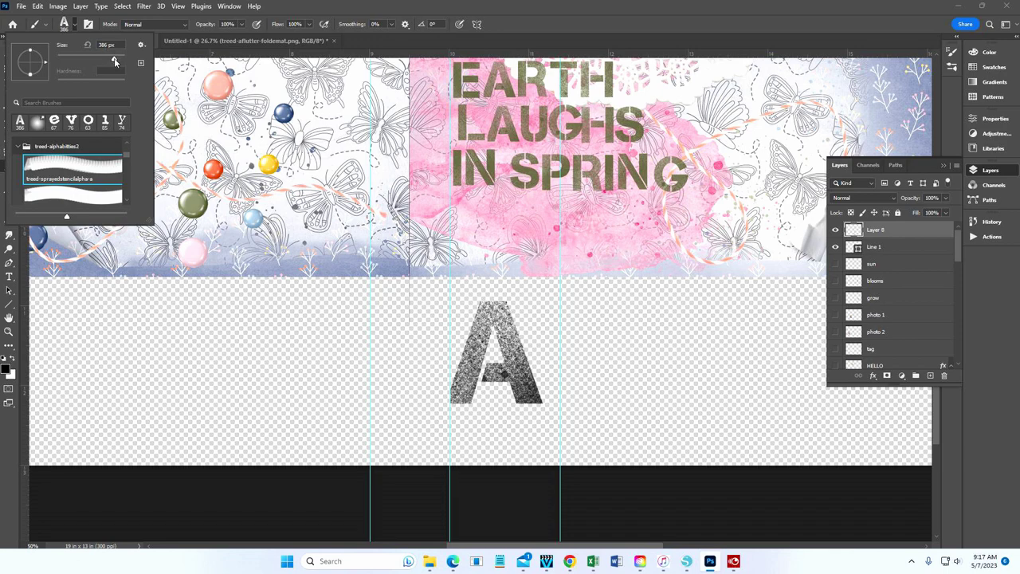
pyautogui.moveTo(114, 62); pyautogui.dragTo(101, 62)
pyautogui.moveTo(99, 62); pyautogui.dragTo(100, 62)
pyautogui.moveTo(99, 62); pyautogui.dragTo(96, 62)
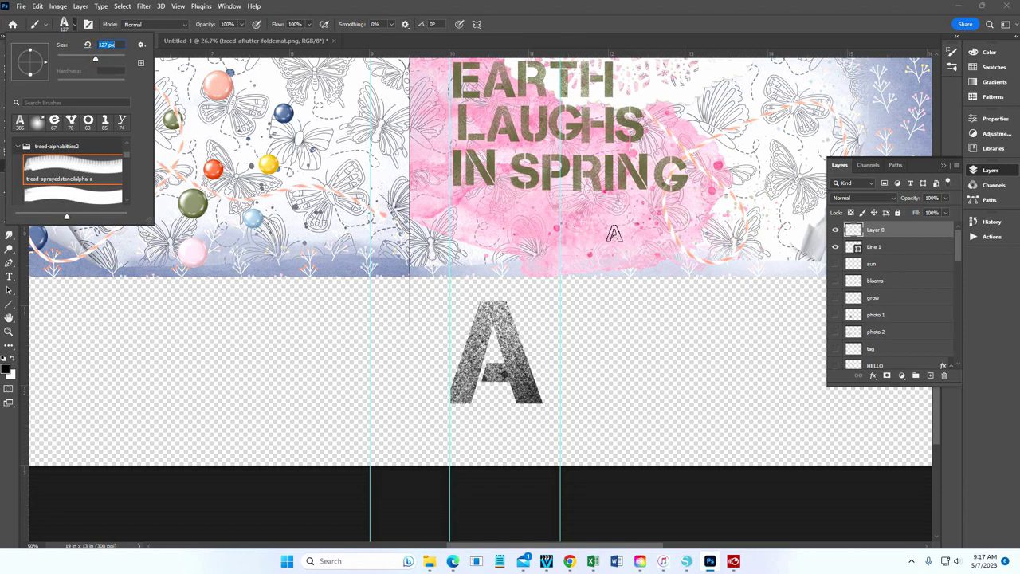
pyautogui.click(606, 301)
pyautogui.click(611, 311)
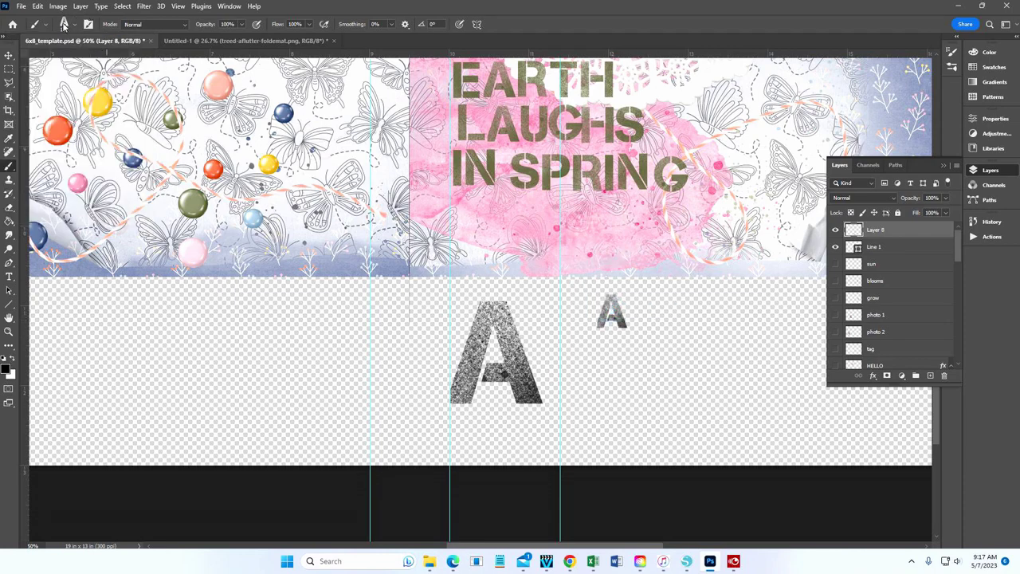
# Set the foreground colour to olive green 5c5f39 sampled from the green bead and stamp another letter A beside the small black one
pyautogui.click(7, 370)
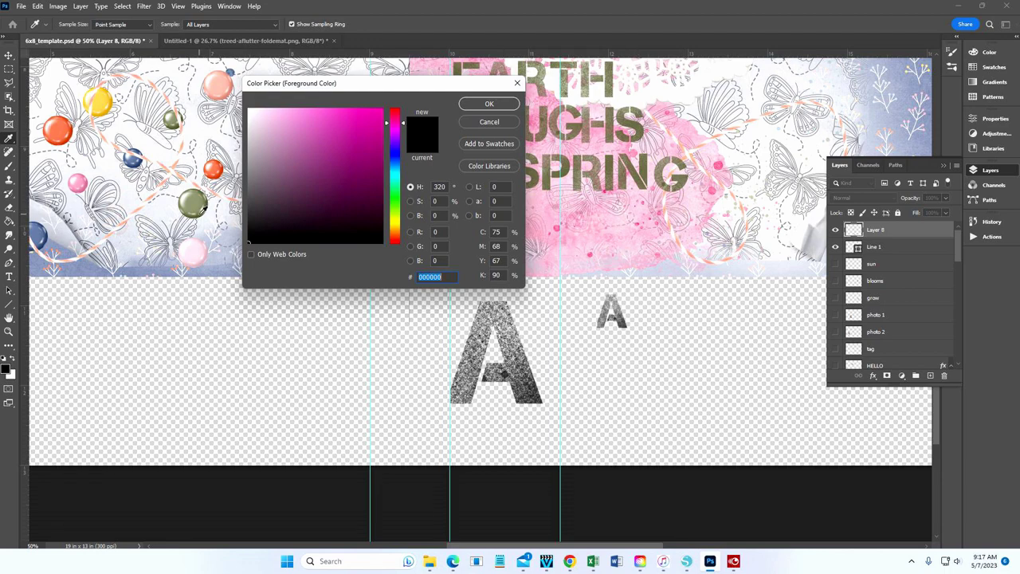
pyautogui.click(203, 209)
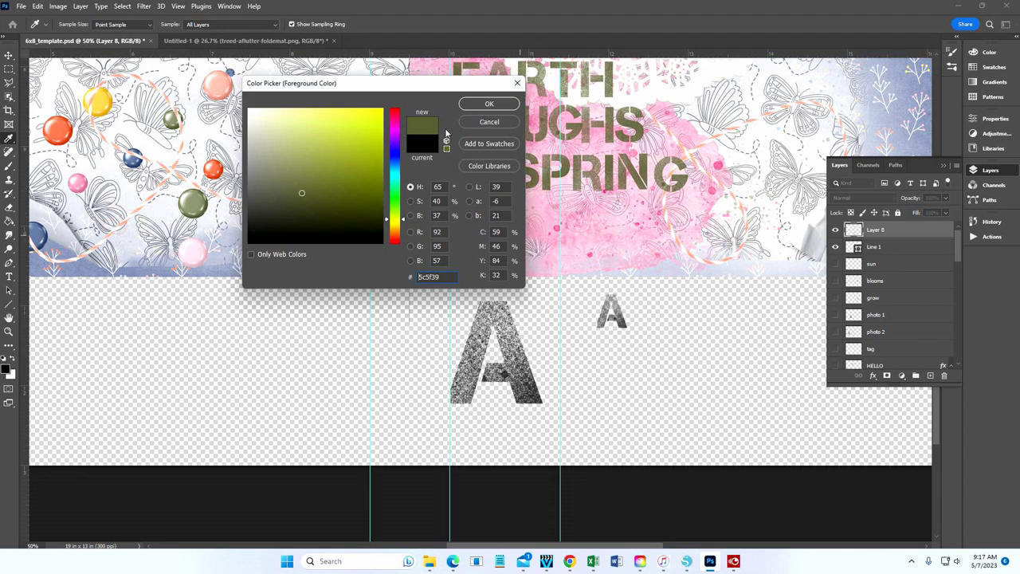
pyautogui.click(490, 103)
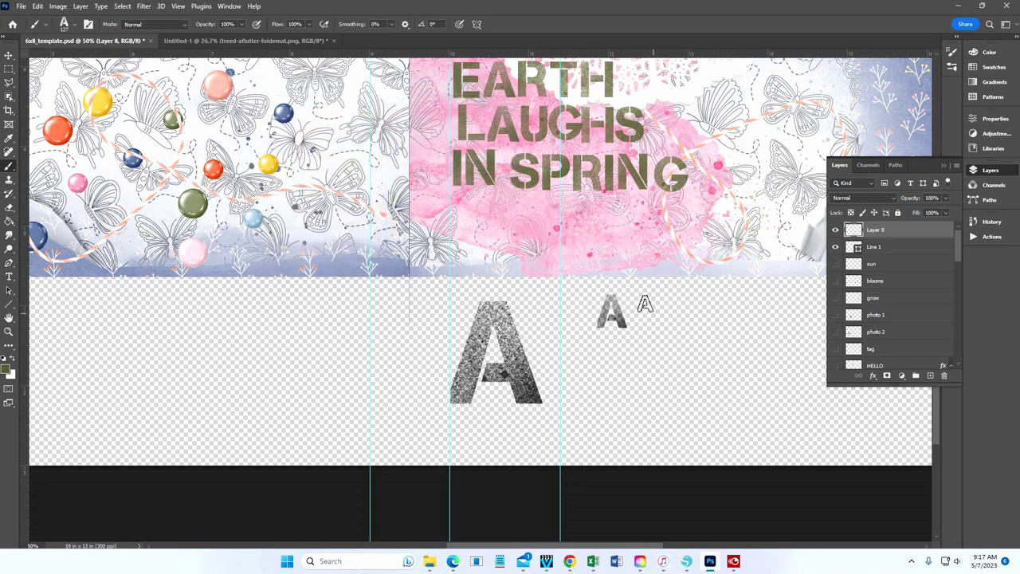
pyautogui.click(653, 313)
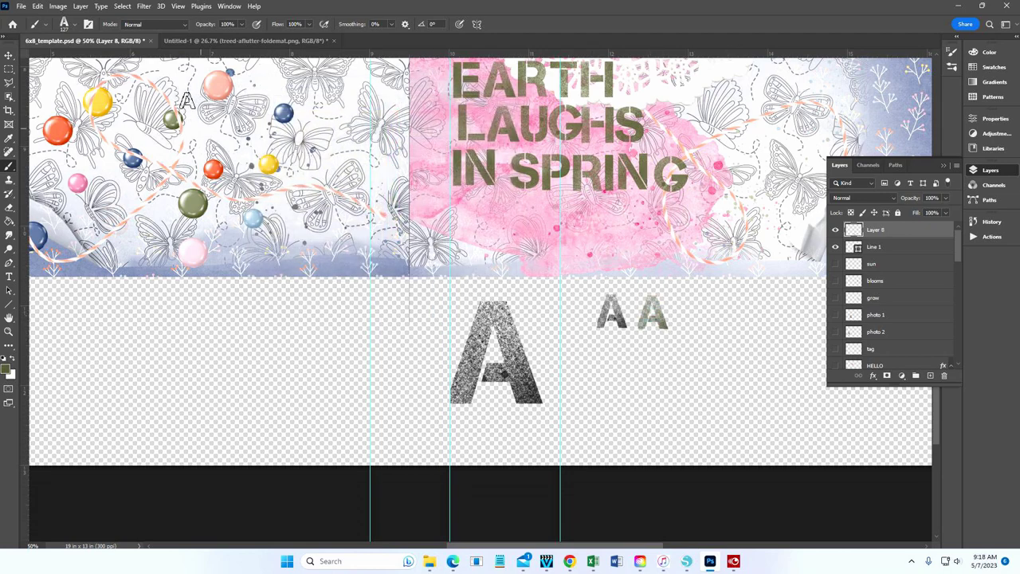
# Choose the treed-sprayedstencilalpha-n brush, set its size to 120 px and stamp an N directly after the green A
pyautogui.click(67, 26)
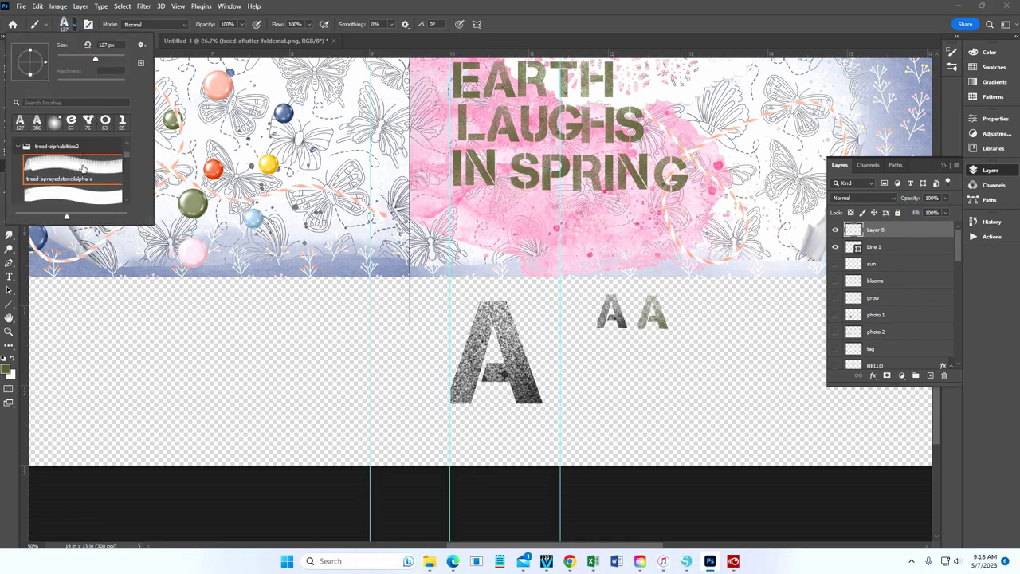
pyautogui.scroll(-4, 83, 169)
pyautogui.scroll(-3, 83, 169)
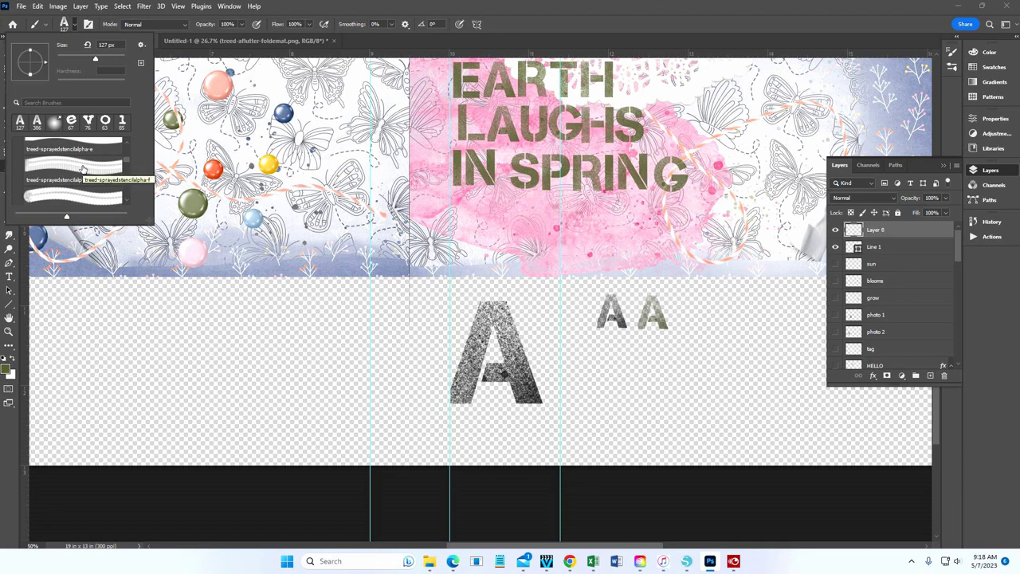
pyautogui.scroll(-4, 83, 169)
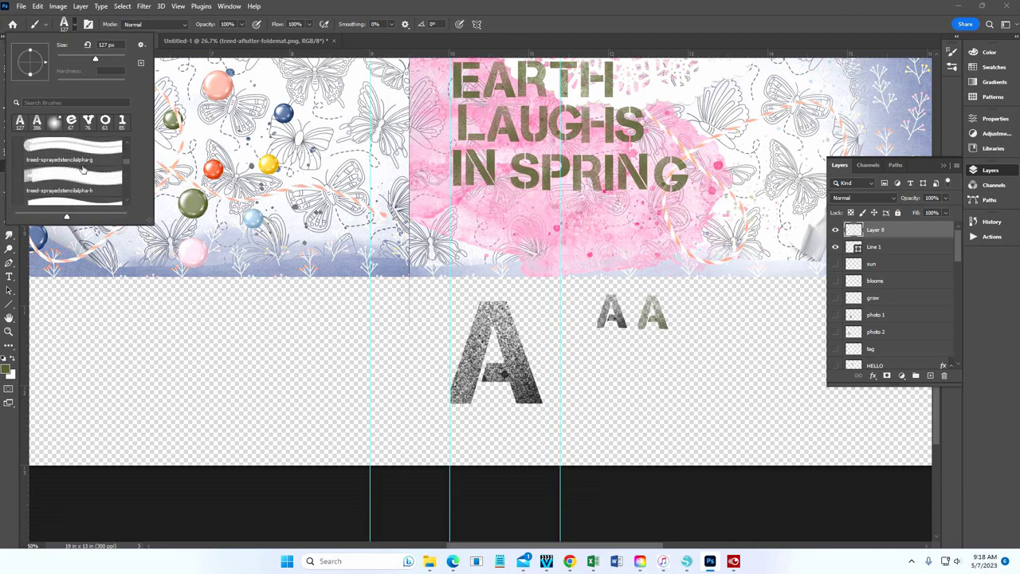
pyautogui.scroll(-4, 80, 168)
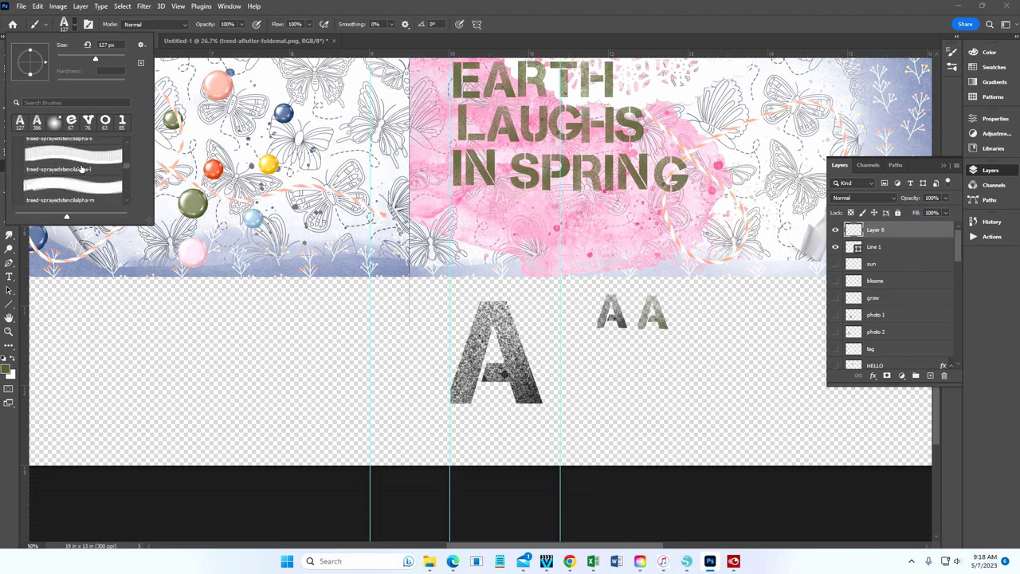
pyautogui.scroll(-2, 81, 169)
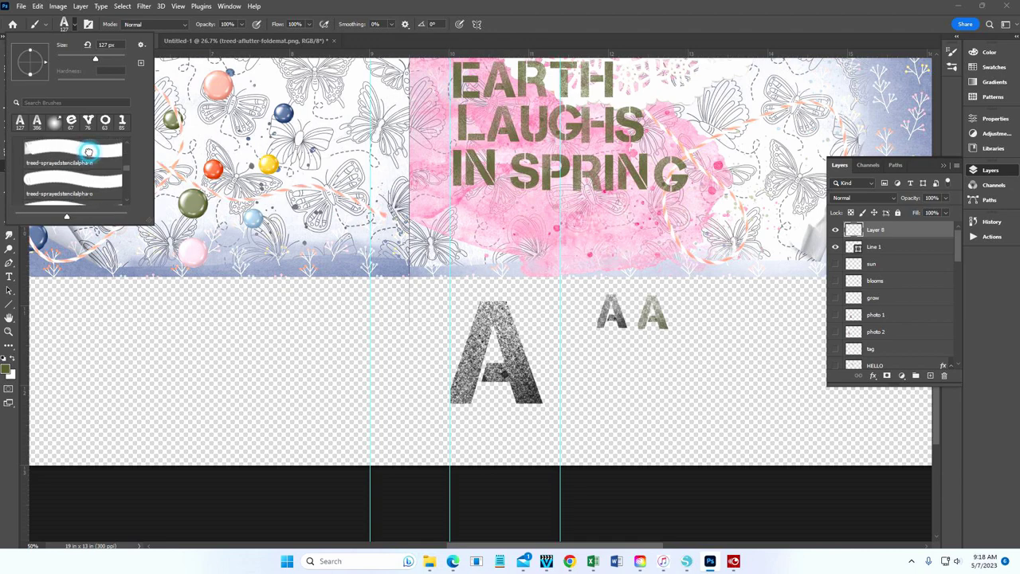
pyautogui.click(89, 154)
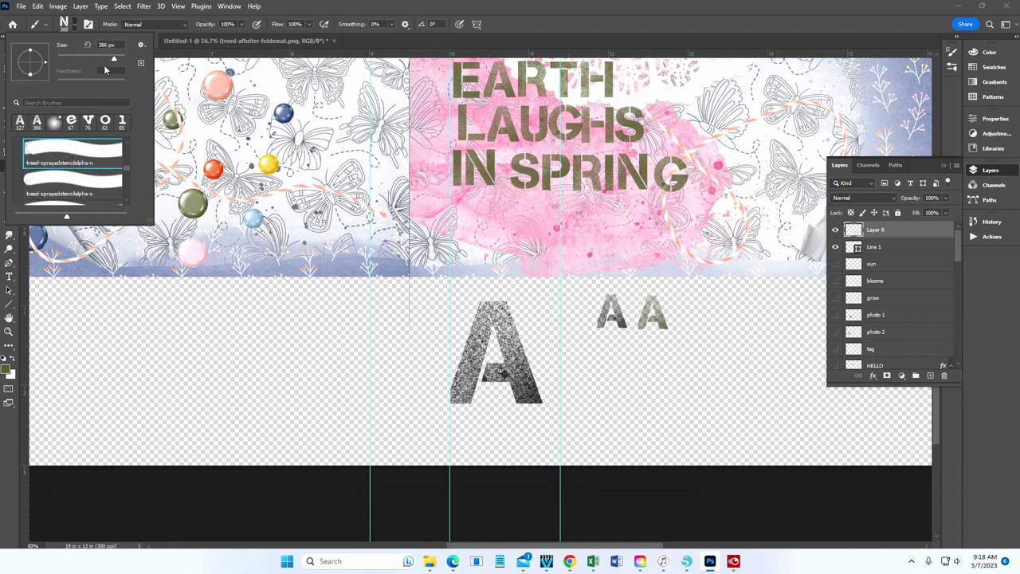
pyautogui.moveTo(113, 61); pyautogui.dragTo(99, 62)
pyautogui.click(677, 306)
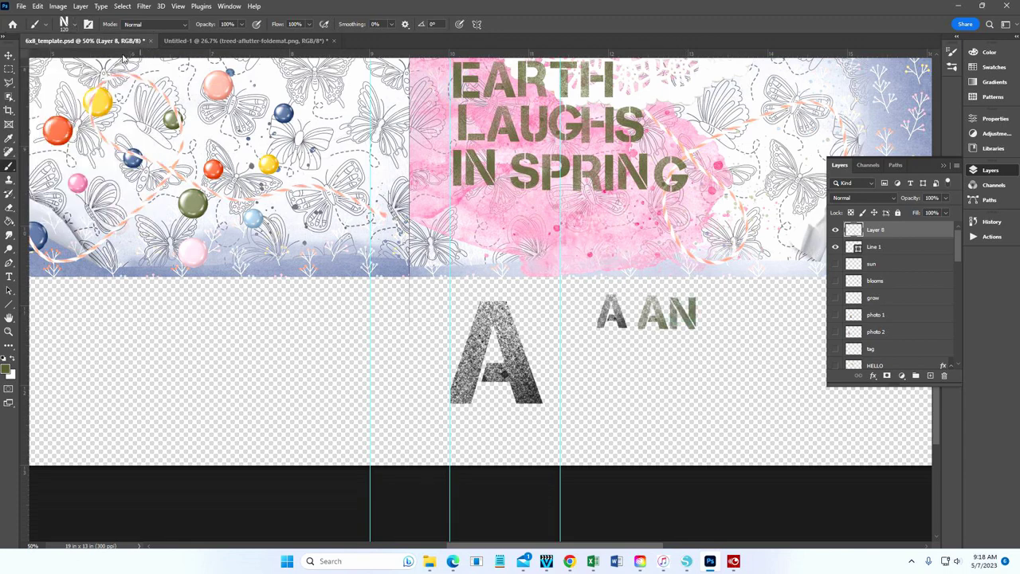
# Choose the treed-sprayedstencilalpha-d brush, reduce it to 120 px and stamp a D after the N to complete the word AND
pyautogui.click(71, 30)
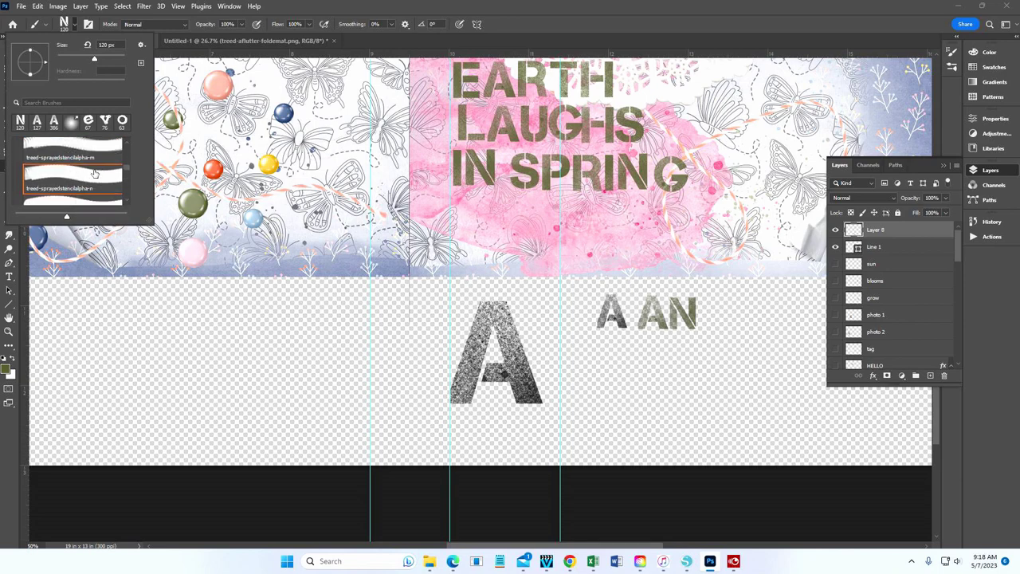
pyautogui.scroll(5, 94, 173)
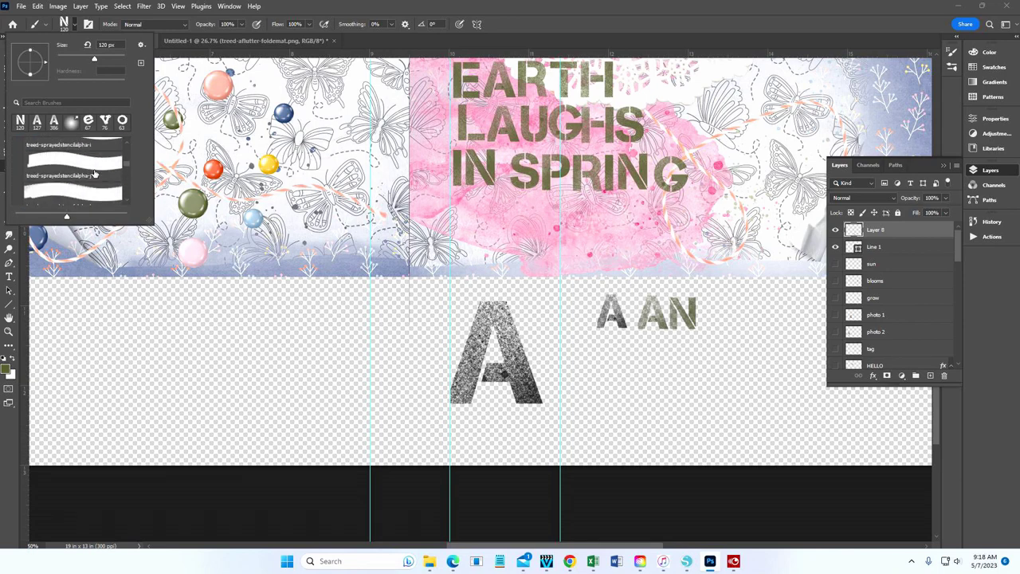
pyautogui.scroll(3, 94, 173)
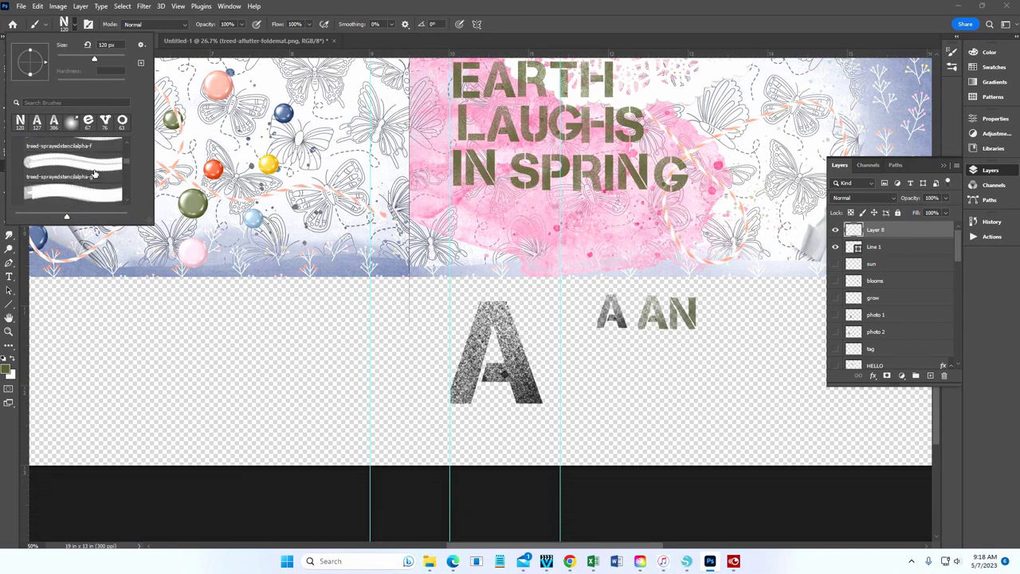
pyautogui.scroll(2, 94, 173)
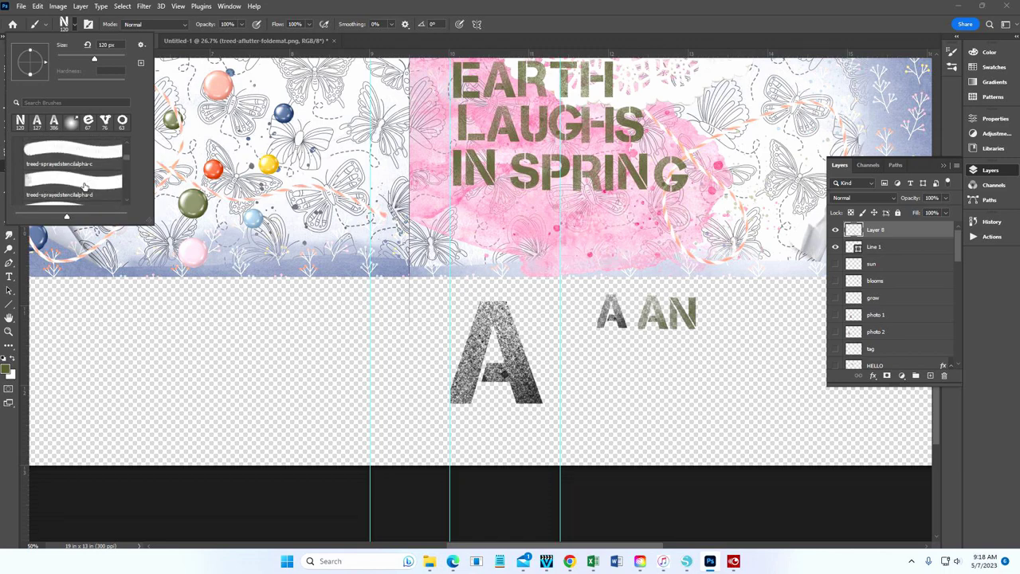
pyautogui.click(82, 183)
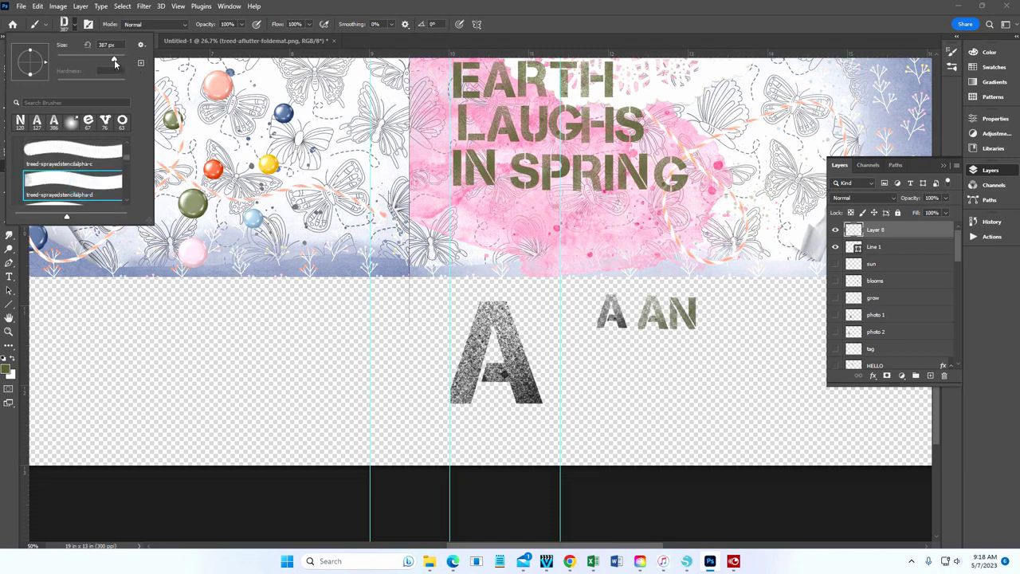
pyautogui.moveTo(115, 63); pyautogui.dragTo(110, 64)
pyautogui.click(94, 62)
pyautogui.click(709, 311)
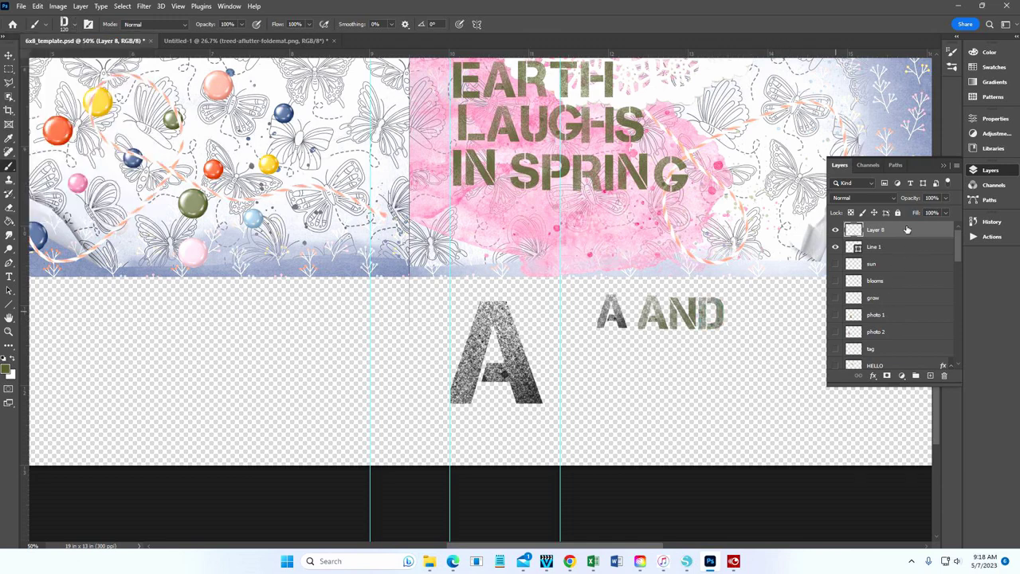
# Move the layer of stamped letters slightly left and down within the empty canvas area below the pages
pyautogui.click(8, 56)
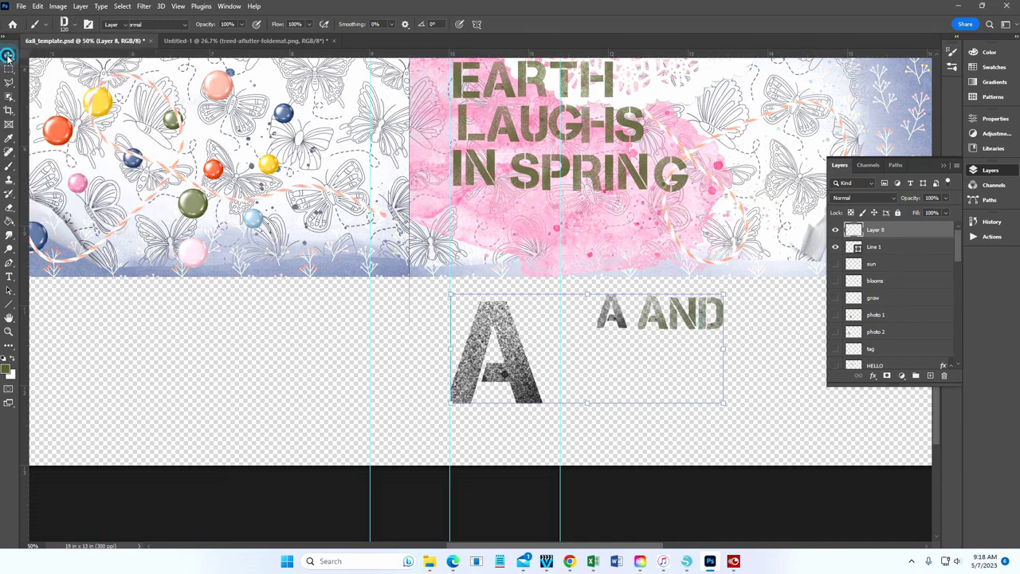
pyautogui.moveTo(692, 327); pyautogui.dragTo(629, 335)
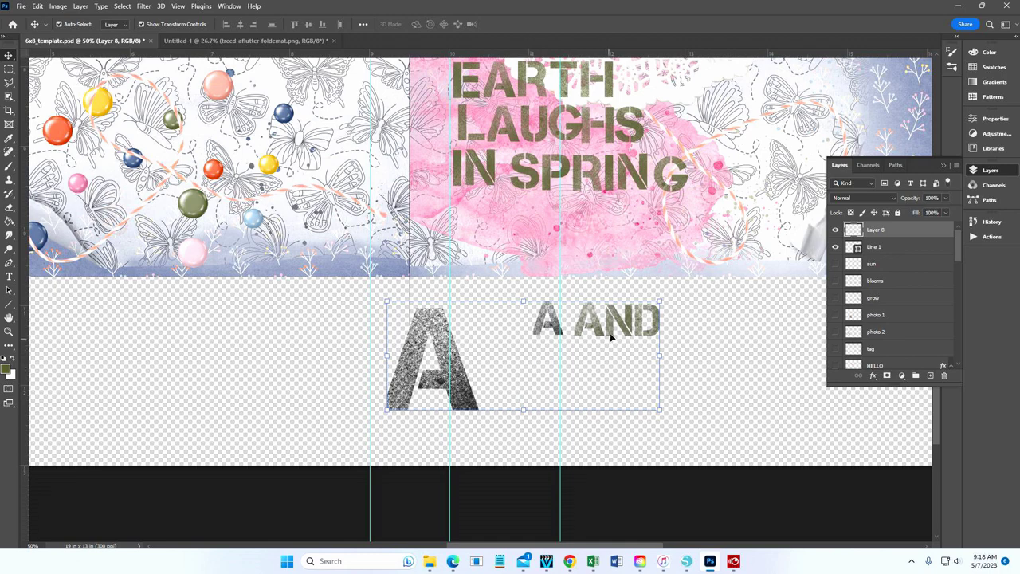
# Show the sun, blooms and grow layers, and briefly display photo 1 before hiding it again
pyautogui.scroll(3, 652, 211)
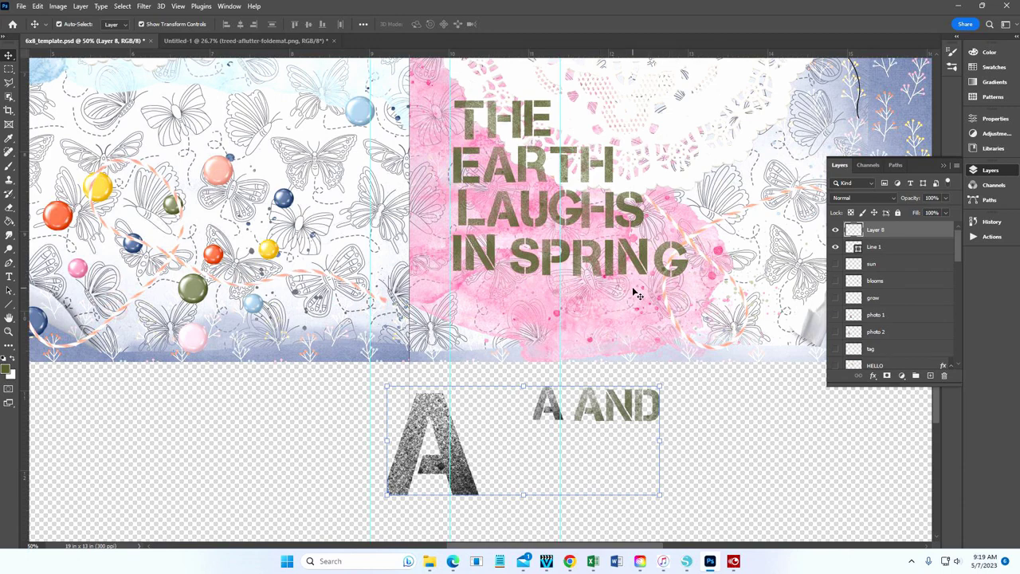
pyautogui.scroll(2, 658, 288)
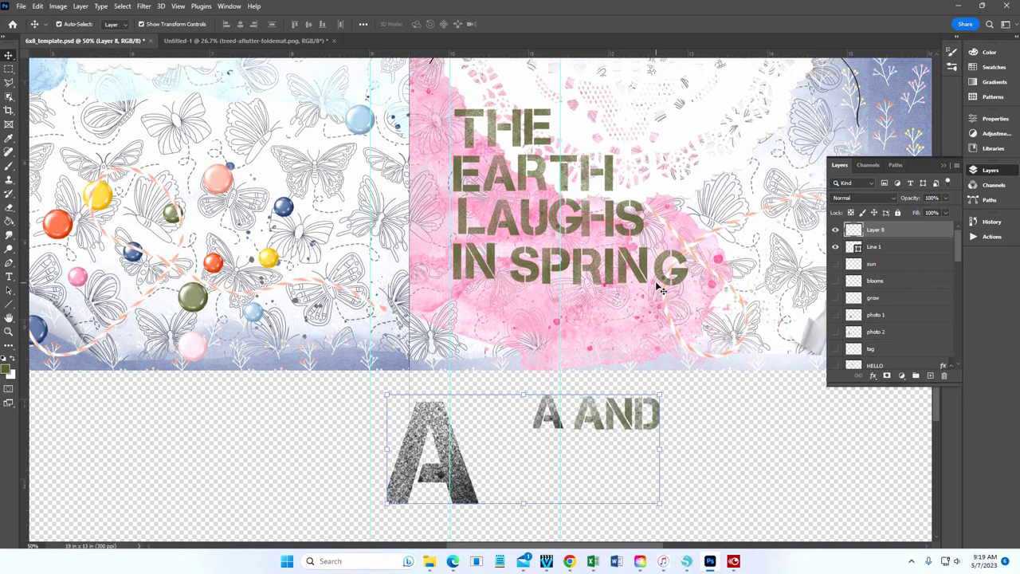
pyautogui.scroll(6, 660, 287)
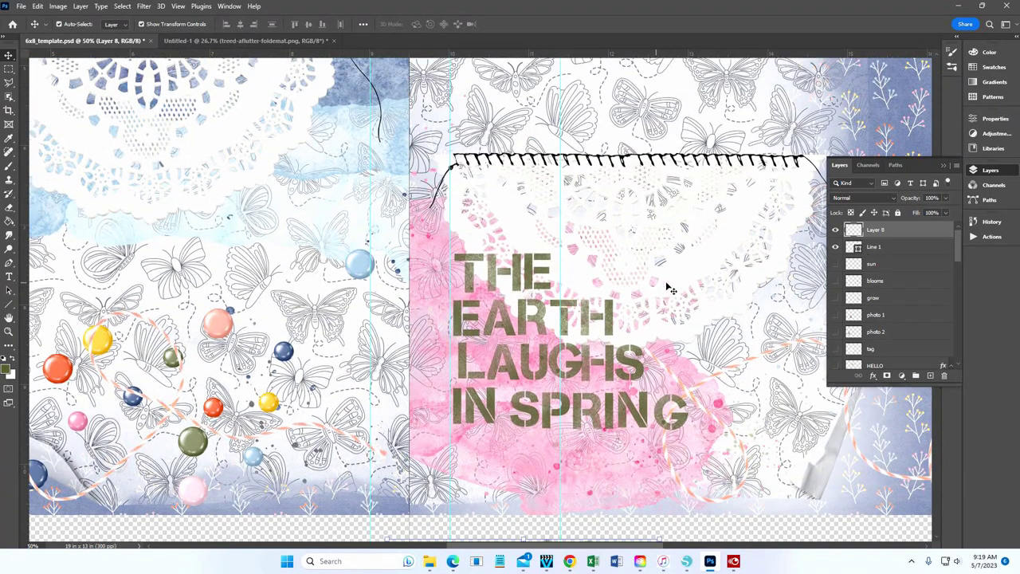
pyautogui.click(836, 264)
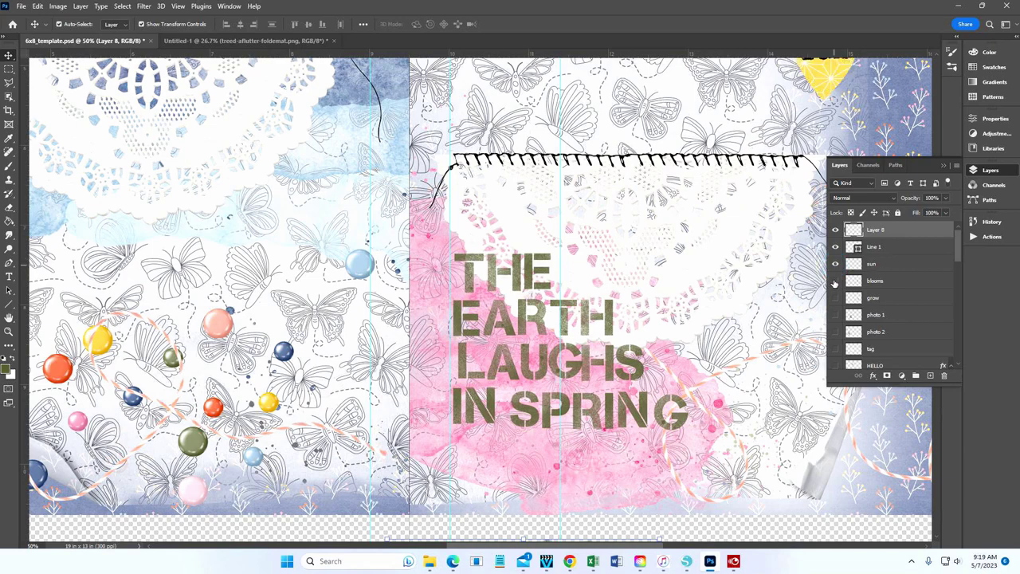
pyautogui.click(836, 281)
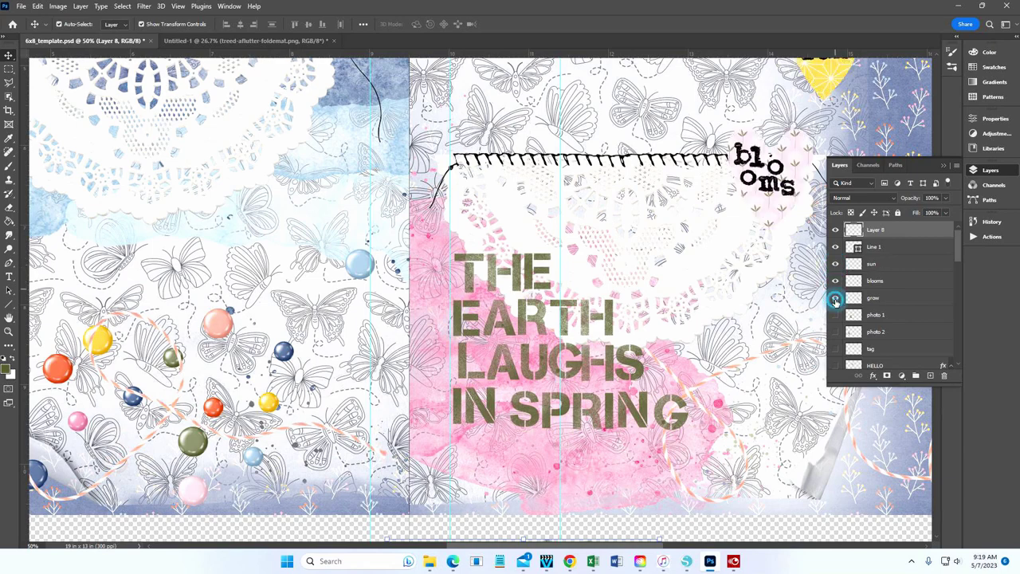
pyautogui.click(836, 297)
pyautogui.click(835, 316)
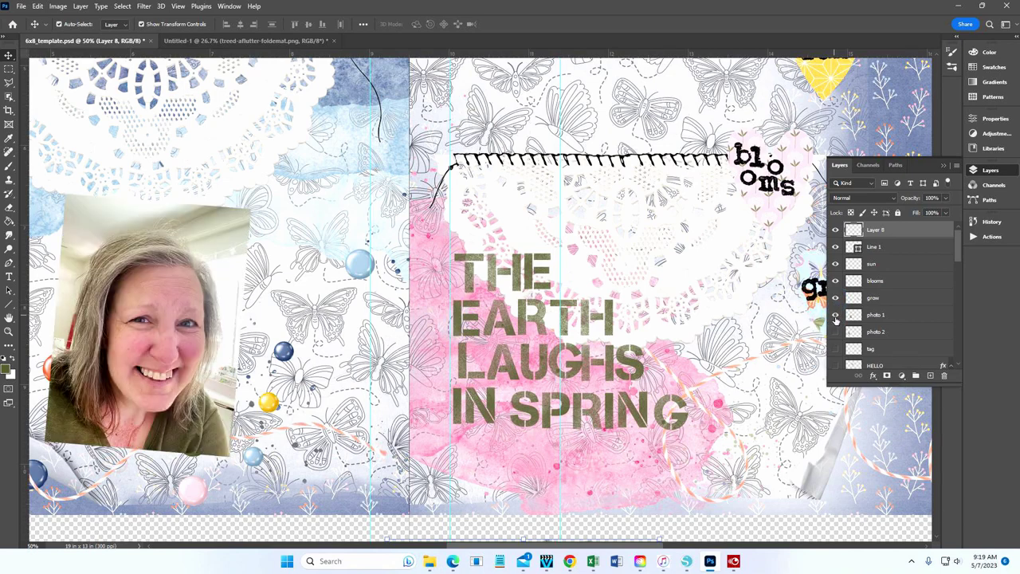
pyautogui.click(836, 316)
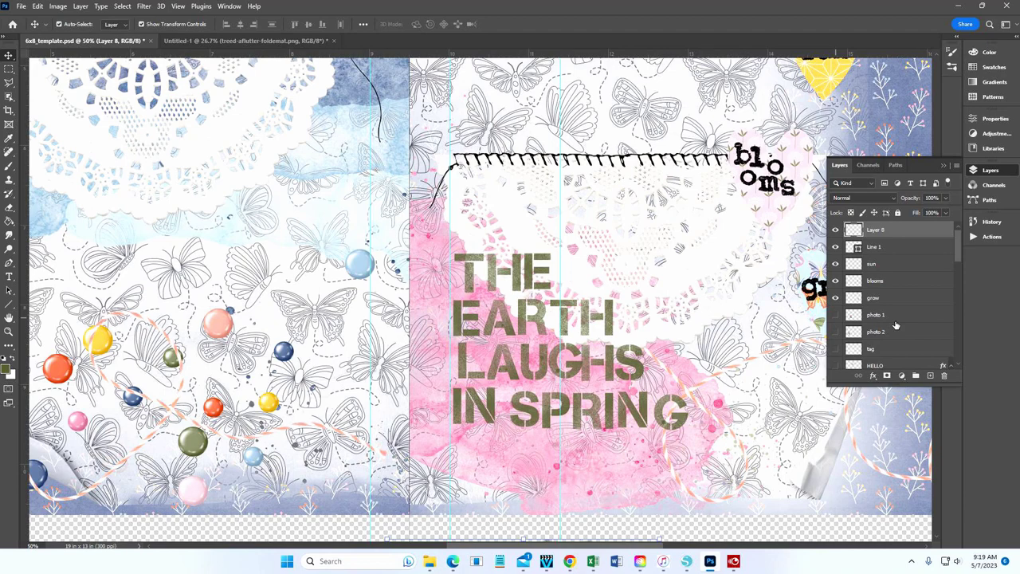
# Fit the whole spread in view, then examine the lettering on the sun and blooms hearts at 100% magnification
pyautogui.scroll(-5, 909, 310)
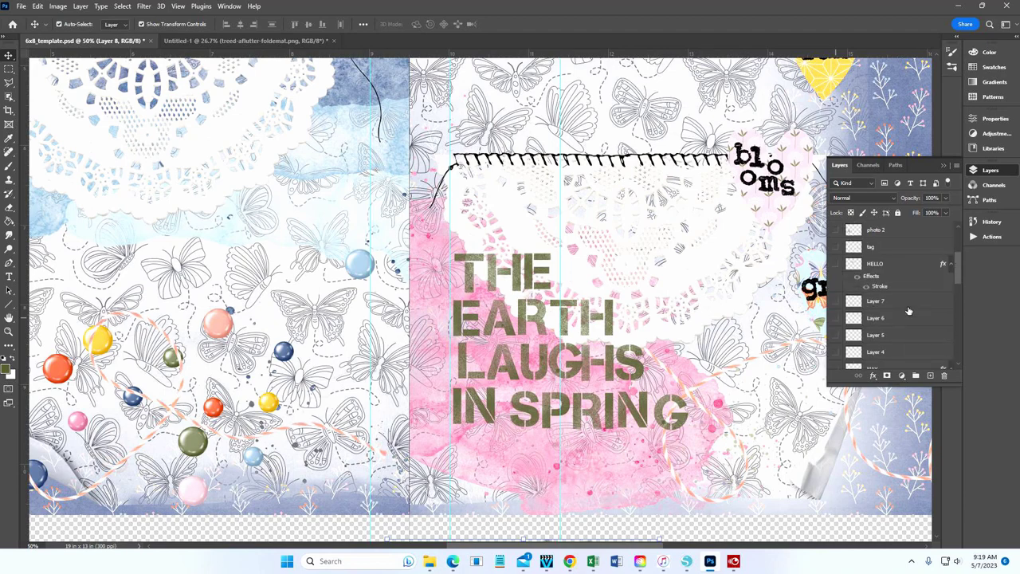
pyautogui.scroll(-2, 909, 311)
pyautogui.scroll(5, 909, 311)
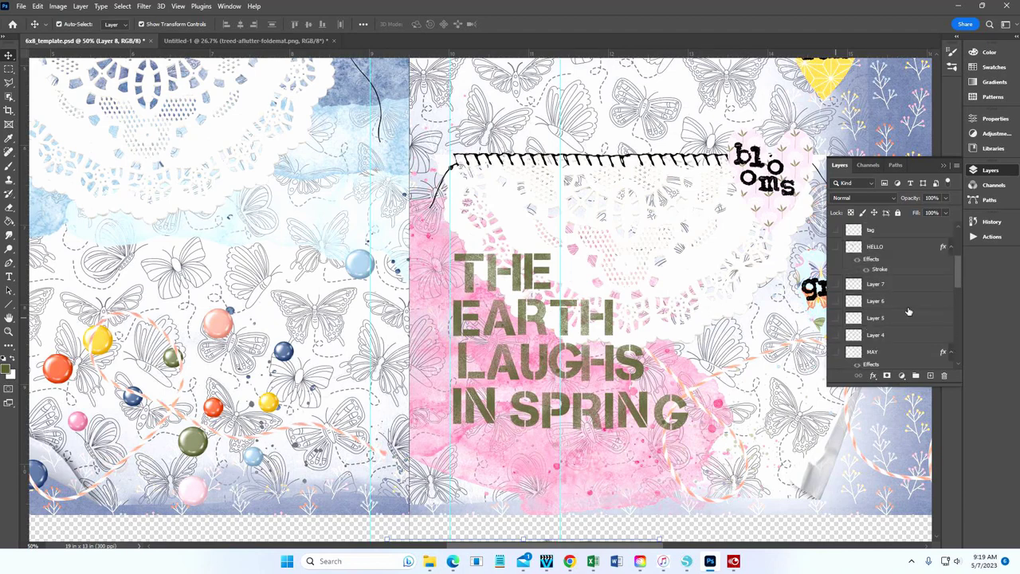
pyautogui.click(9, 332)
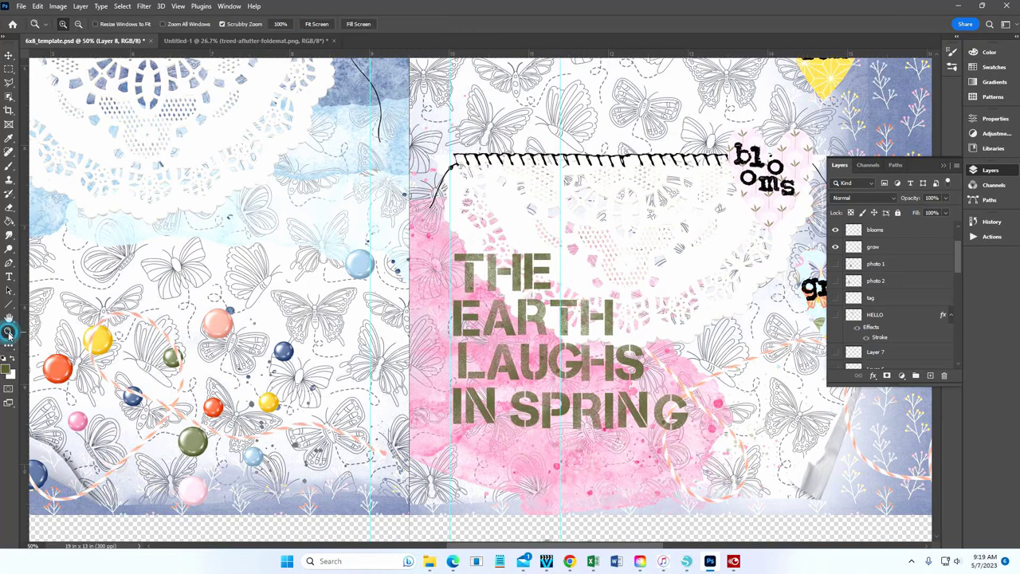
pyautogui.click(316, 24)
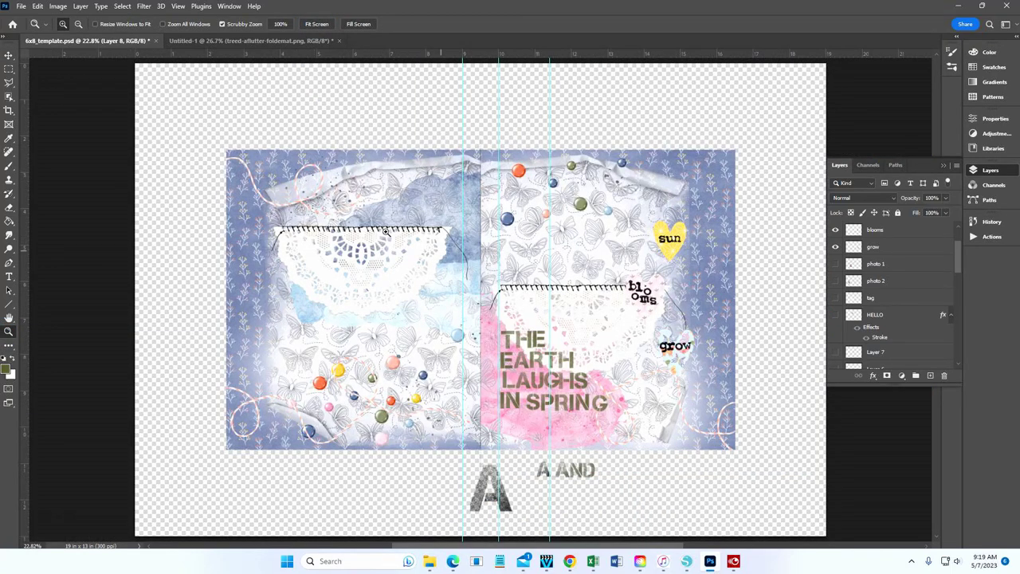
pyautogui.click(673, 245)
pyautogui.click(674, 246)
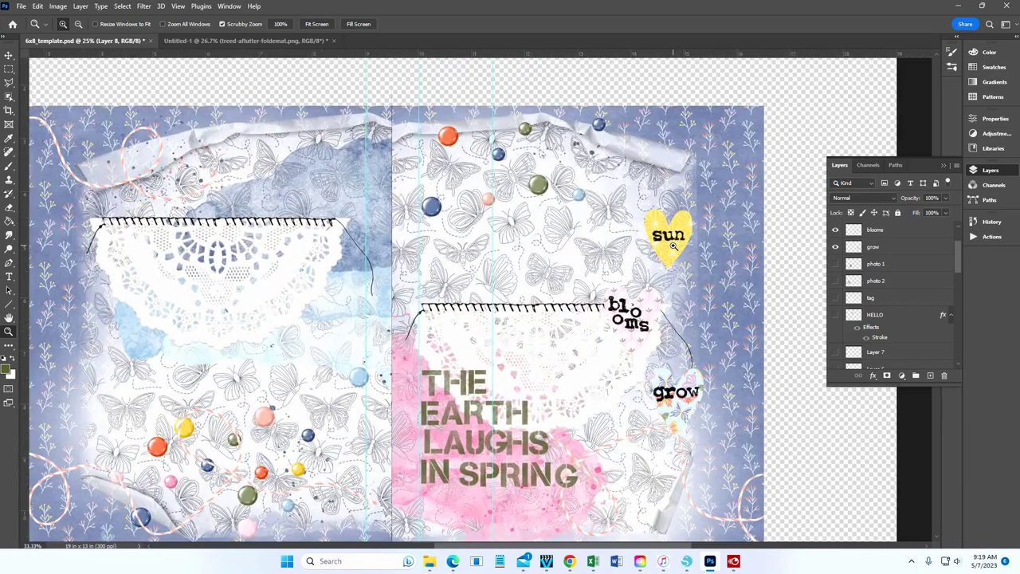
pyautogui.click(674, 246)
pyautogui.click(674, 246)
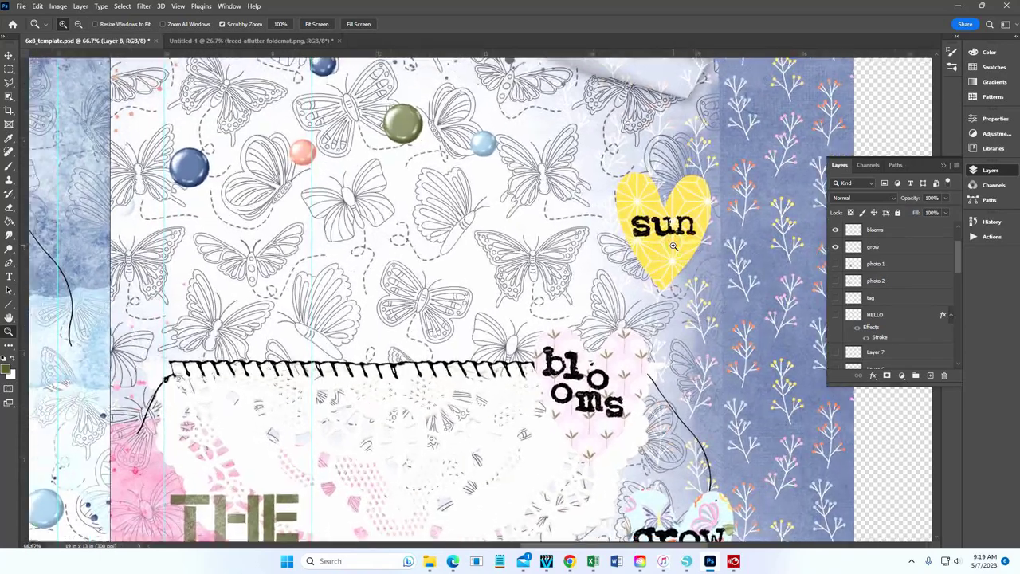
pyautogui.click(674, 246)
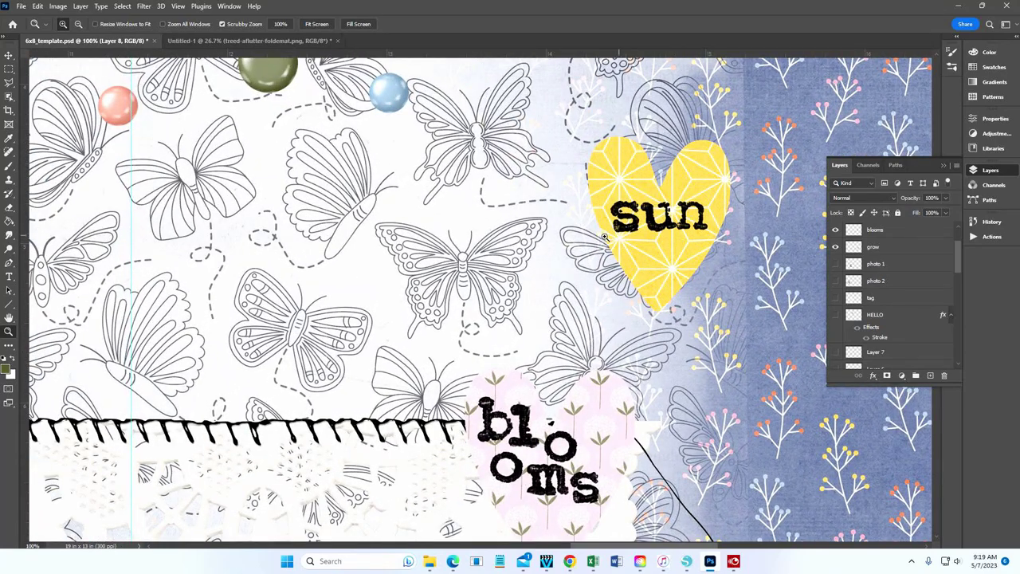
pyautogui.scroll(2, 597, 231)
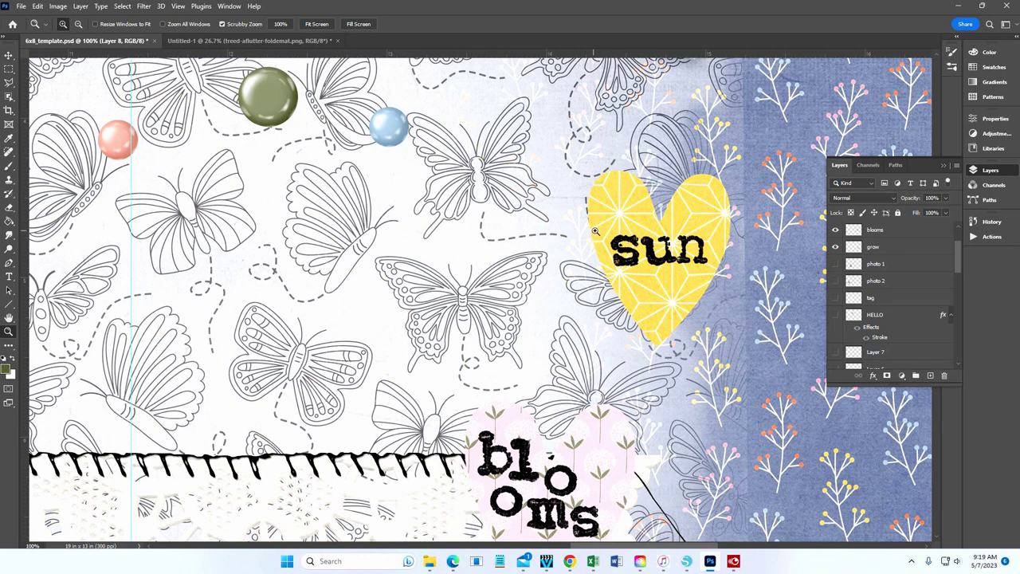
# Look through the elements in the Aflutter Ellies folder under 2023 TRD Products without opening any file
pyautogui.click(20, 7)
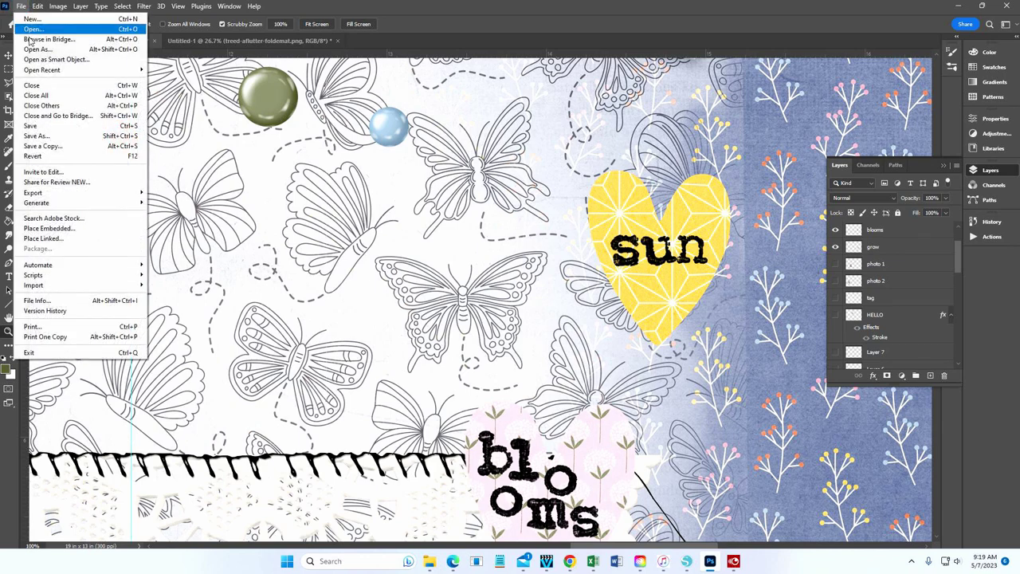
pyautogui.click(33, 28)
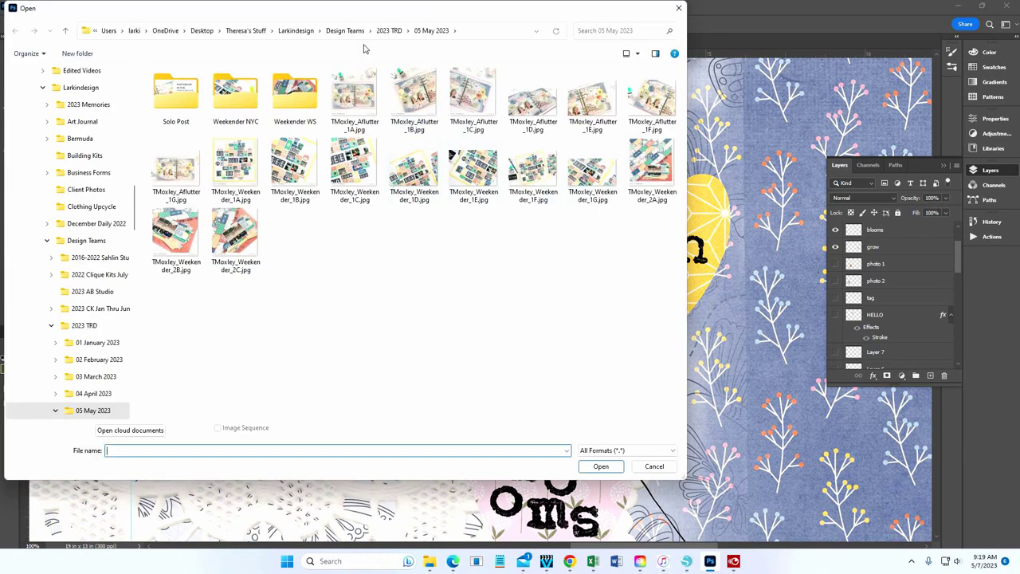
pyautogui.click(389, 30)
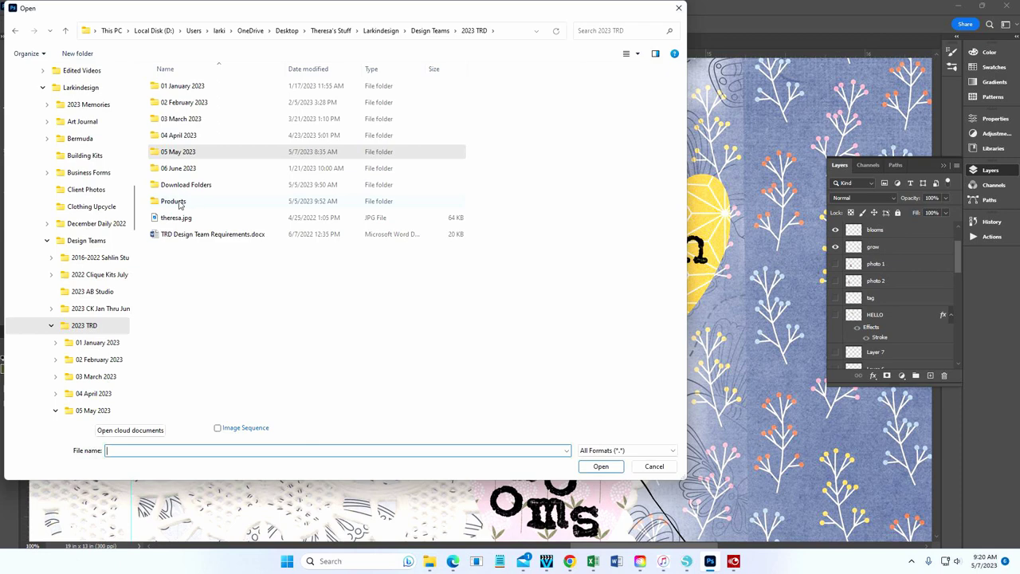
pyautogui.doubleClick(173, 202)
pyautogui.doubleClick(189, 86)
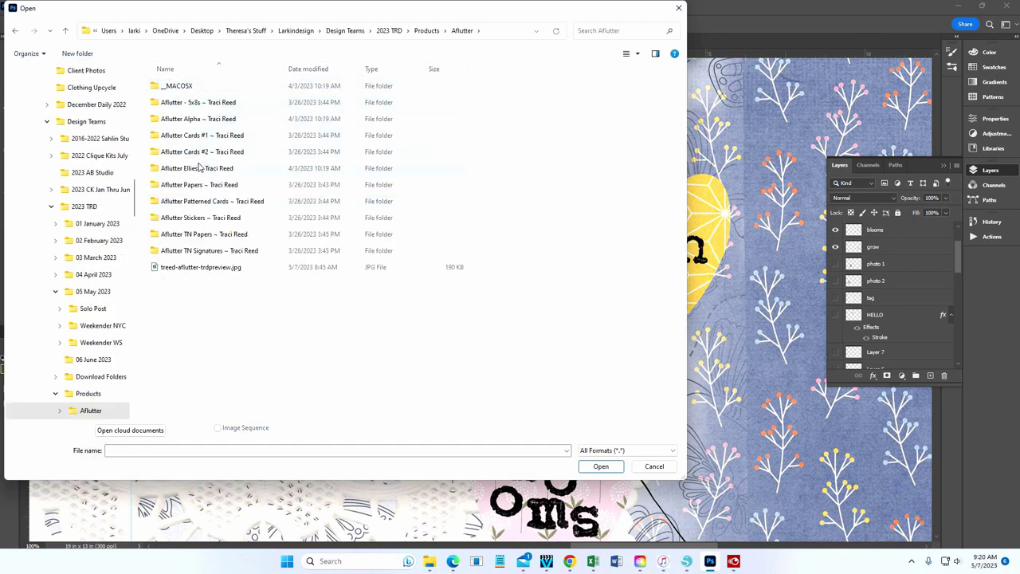
pyautogui.doubleClick(197, 170)
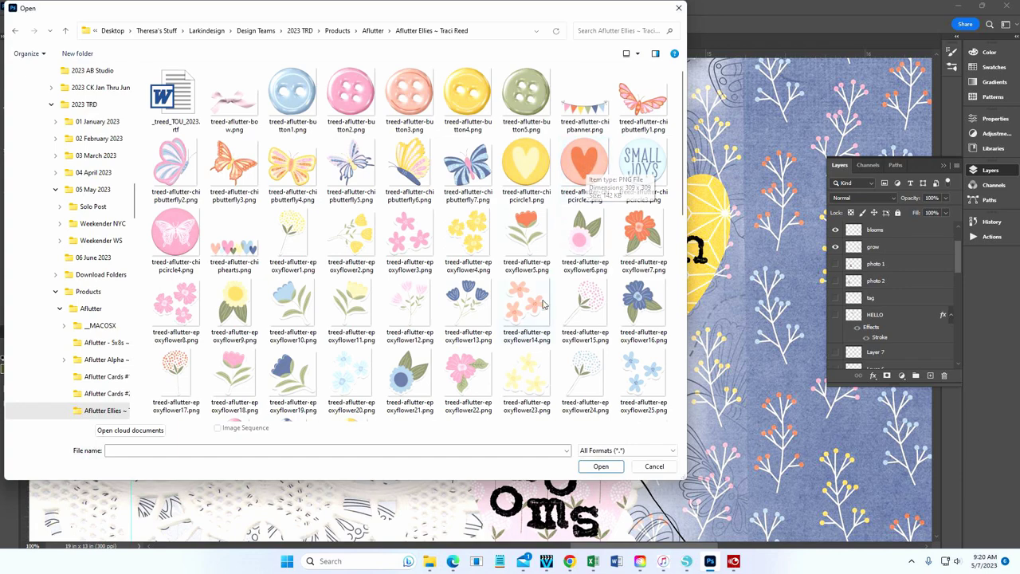
pyautogui.scroll(-10, 541, 314)
pyautogui.scroll(6, 541, 314)
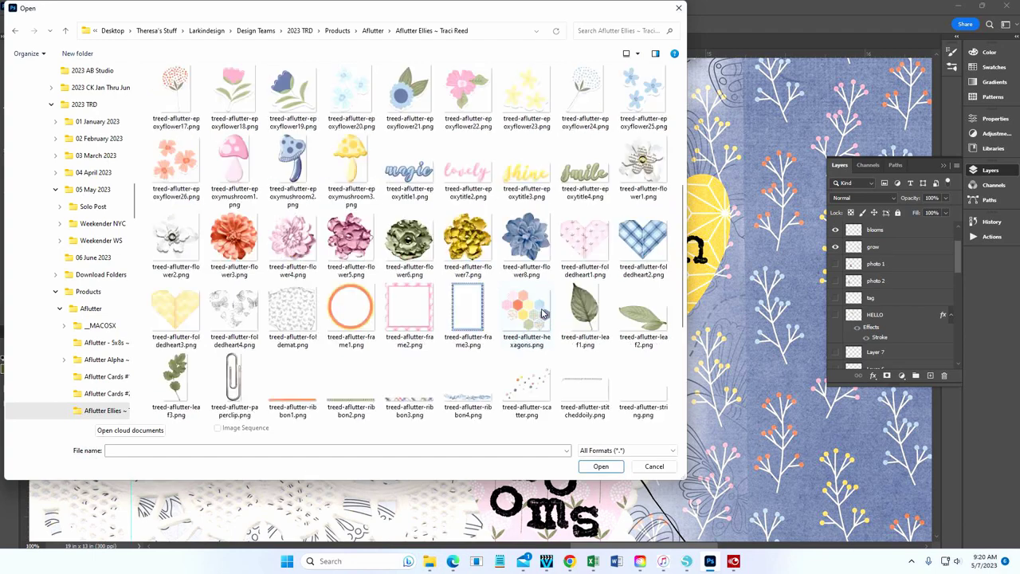
pyautogui.scroll(-2, 541, 313)
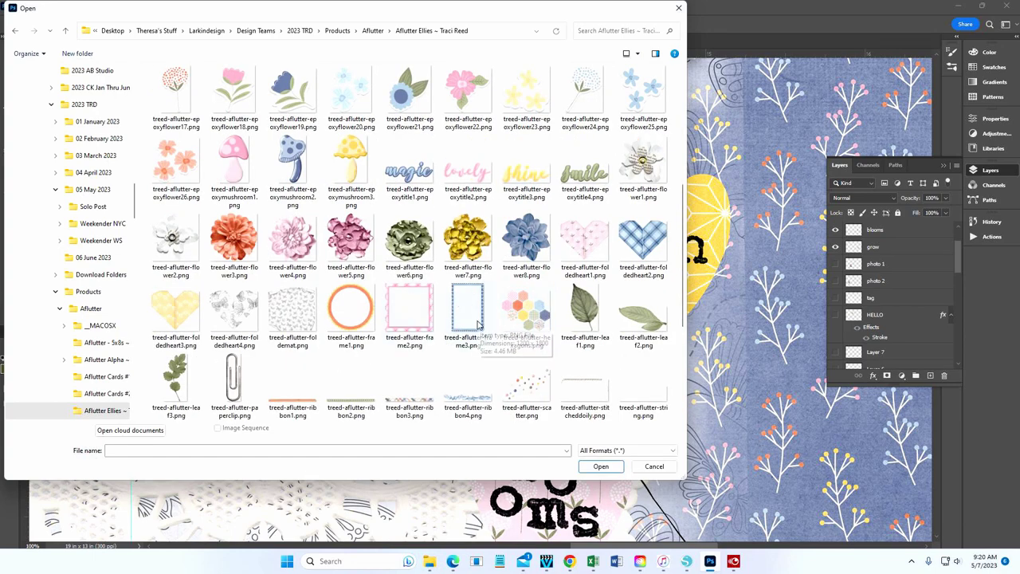
pyautogui.scroll(-3, 478, 324)
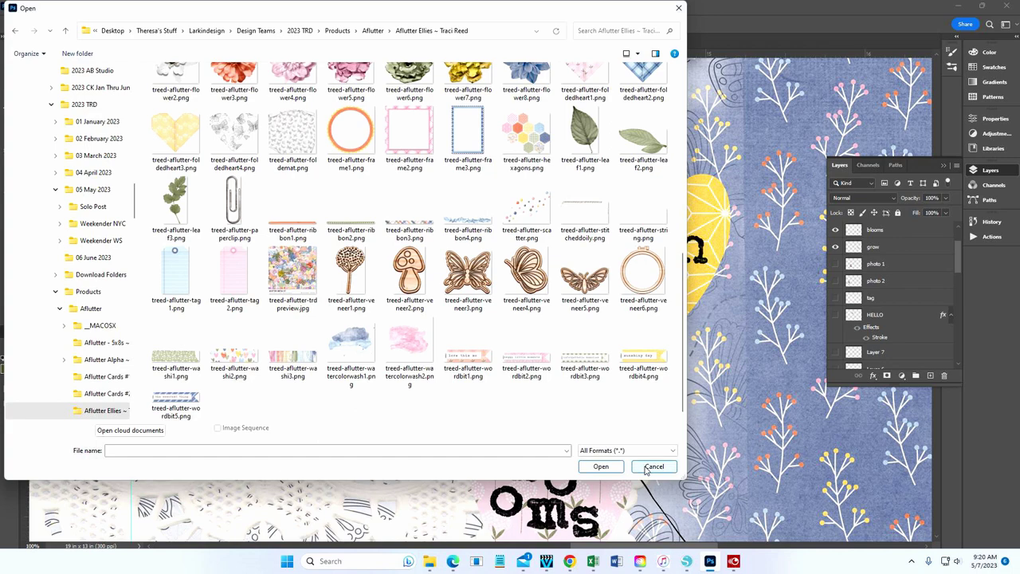
pyautogui.click(652, 467)
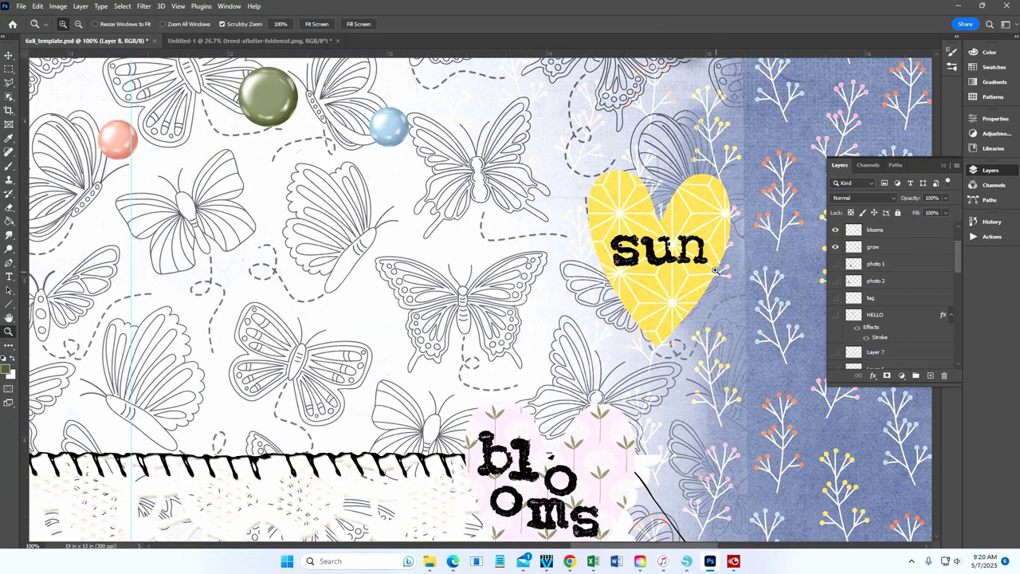
# Move the sun heart slightly left and down on the butterfly background
pyautogui.click(9, 55)
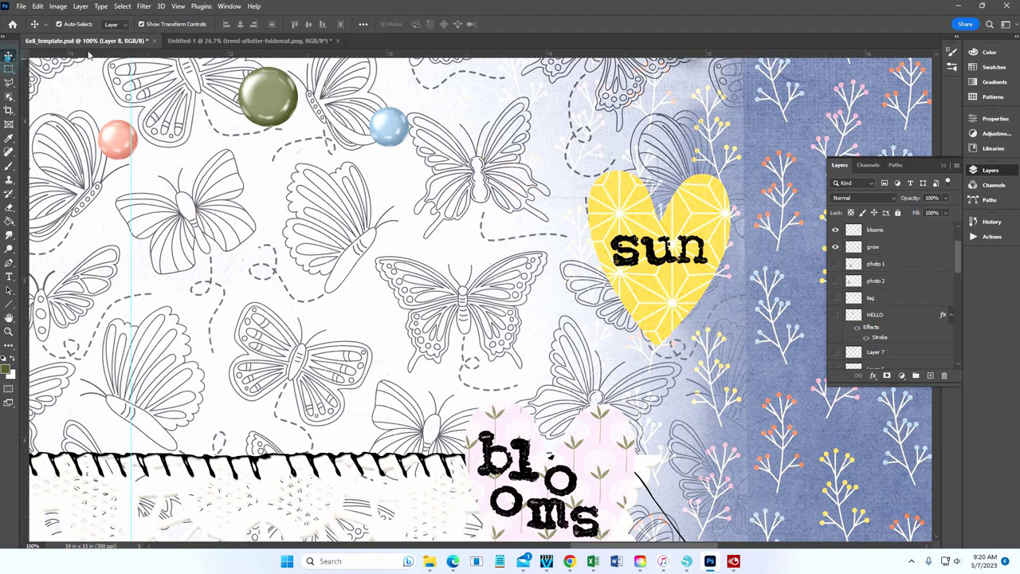
pyautogui.moveTo(677, 268); pyautogui.dragTo(649, 275)
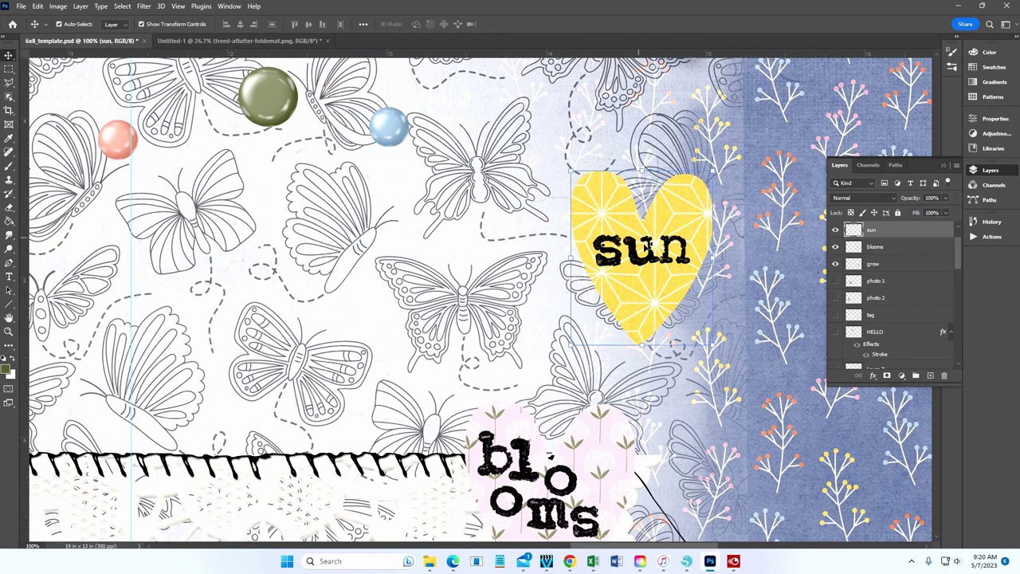
pyautogui.moveTo(637, 267); pyautogui.dragTo(617, 282)
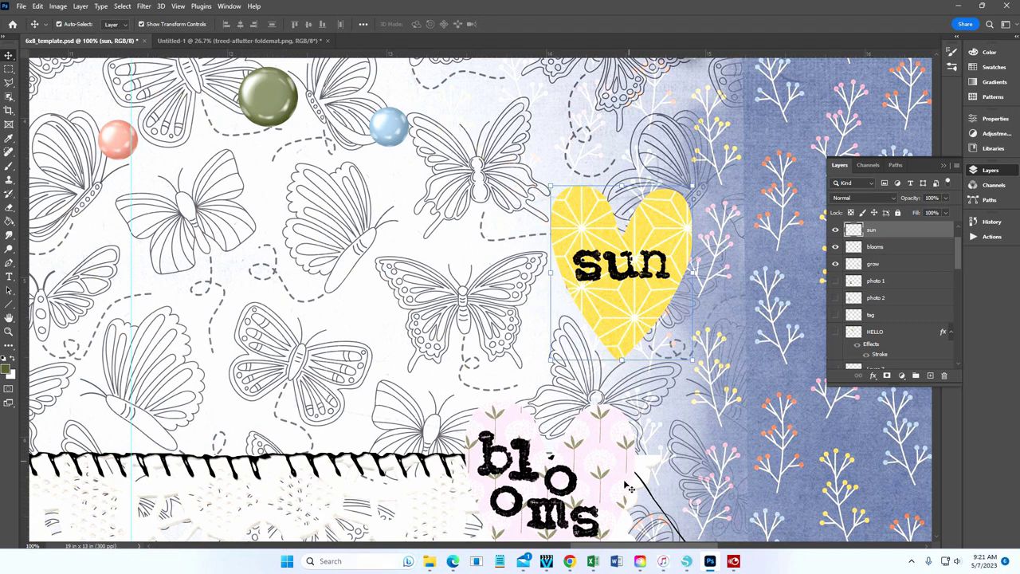
# Search the Aflutter Ellies folder for the plain yellow patterned heart used behind the word sun
pyautogui.moveTo(636, 549); pyautogui.dragTo(684, 547)
pyautogui.click(20, 5)
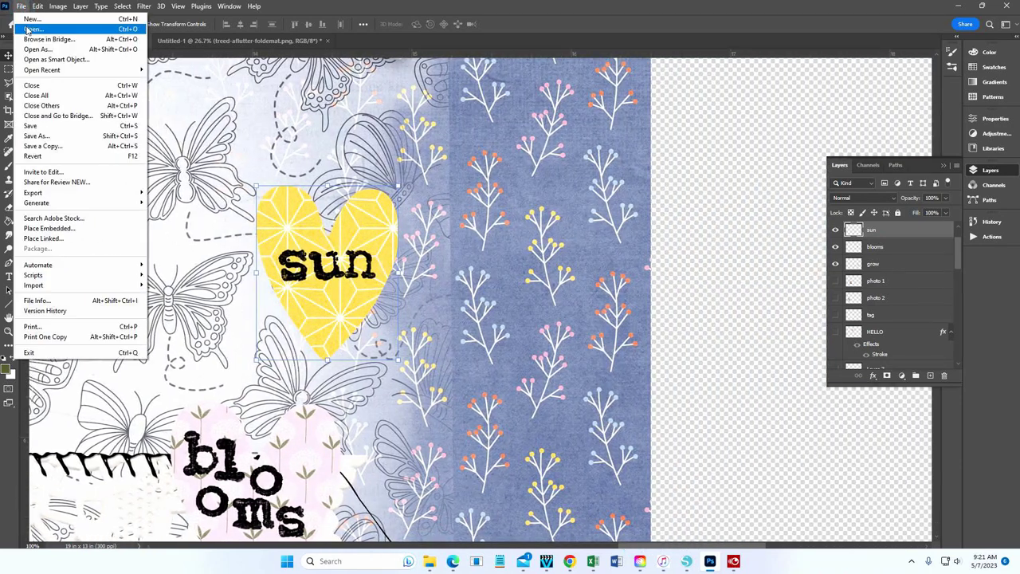
pyautogui.press('Escape')
pyautogui.hotkey('ctrl', 'o')
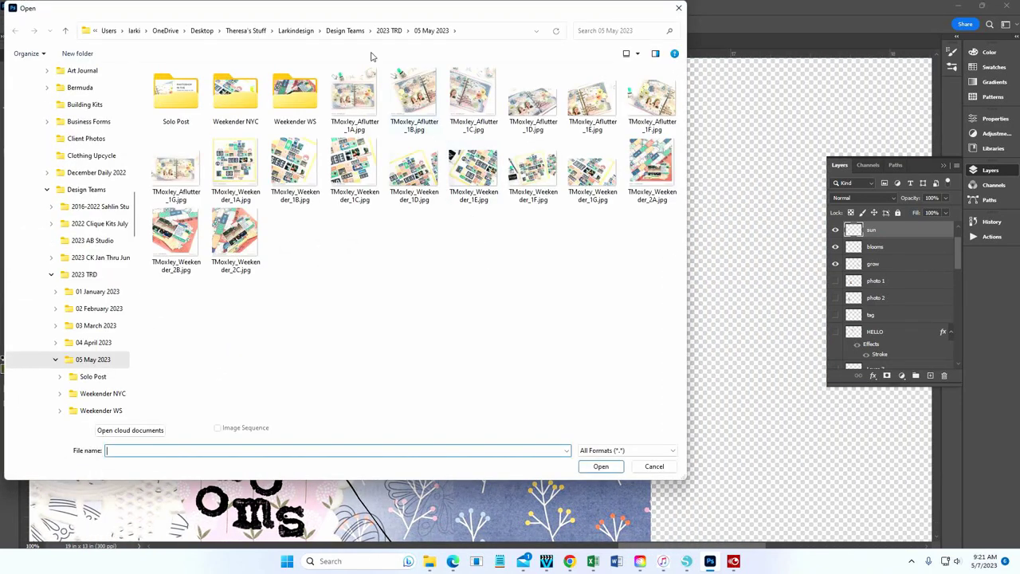
pyautogui.click(386, 31)
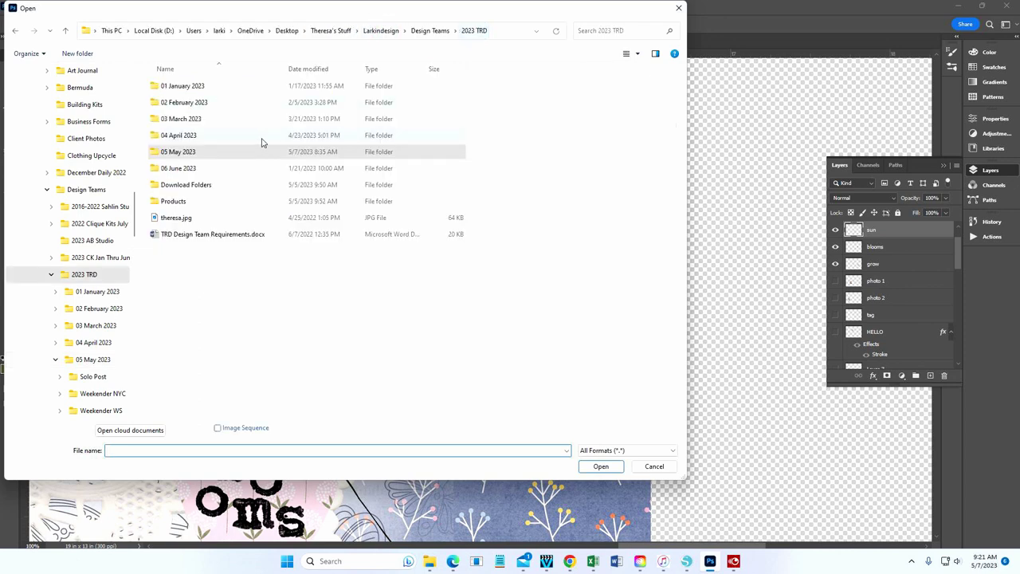
pyautogui.doubleClick(172, 203)
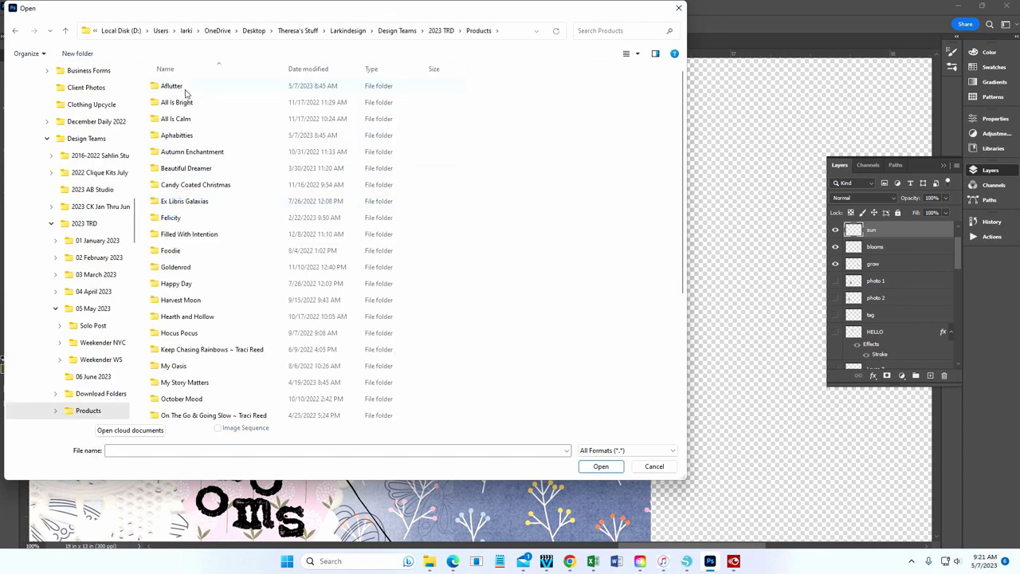
pyautogui.doubleClick(180, 88)
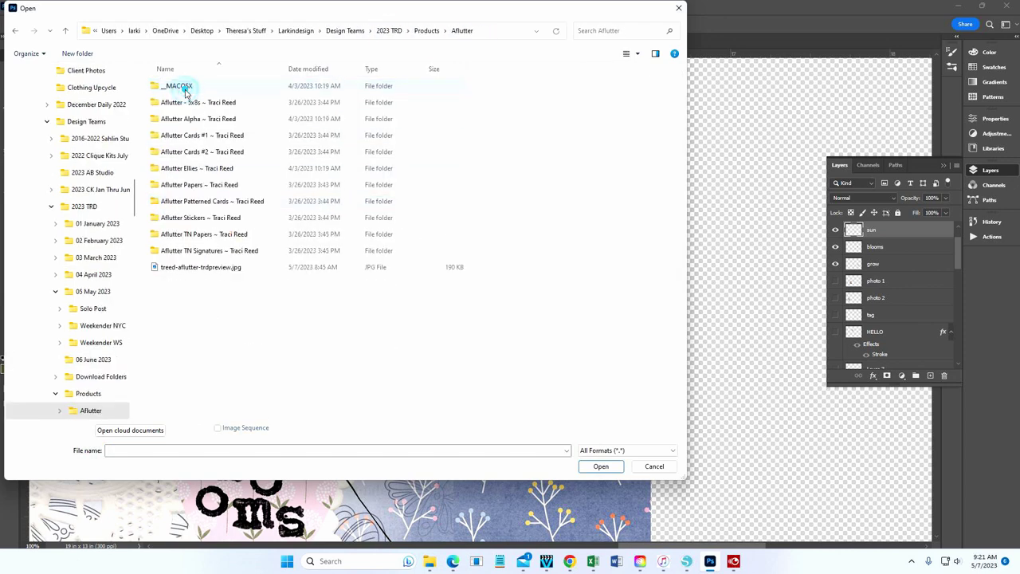
pyautogui.doubleClick(183, 170)
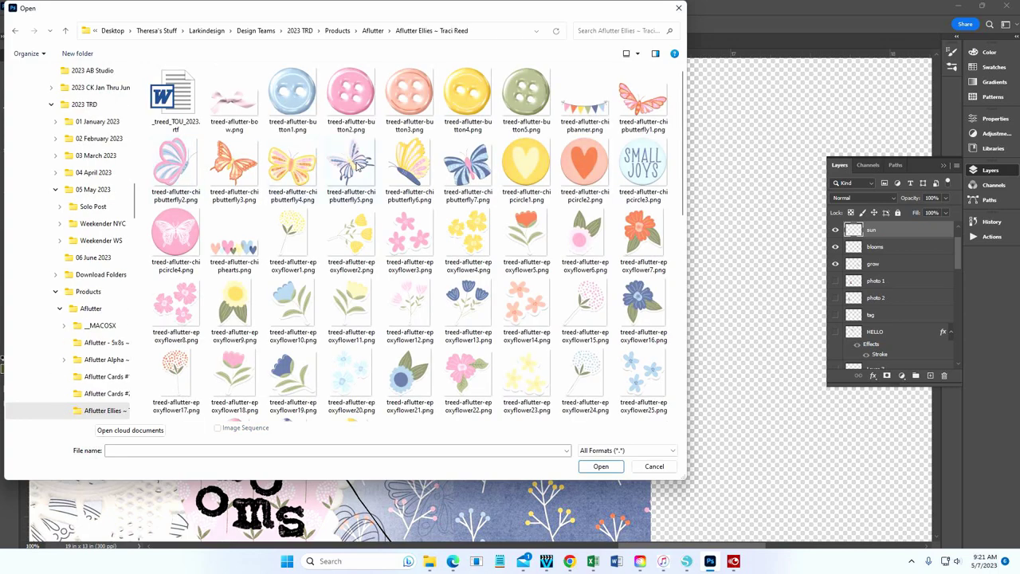
pyautogui.scroll(-10, 357, 165)
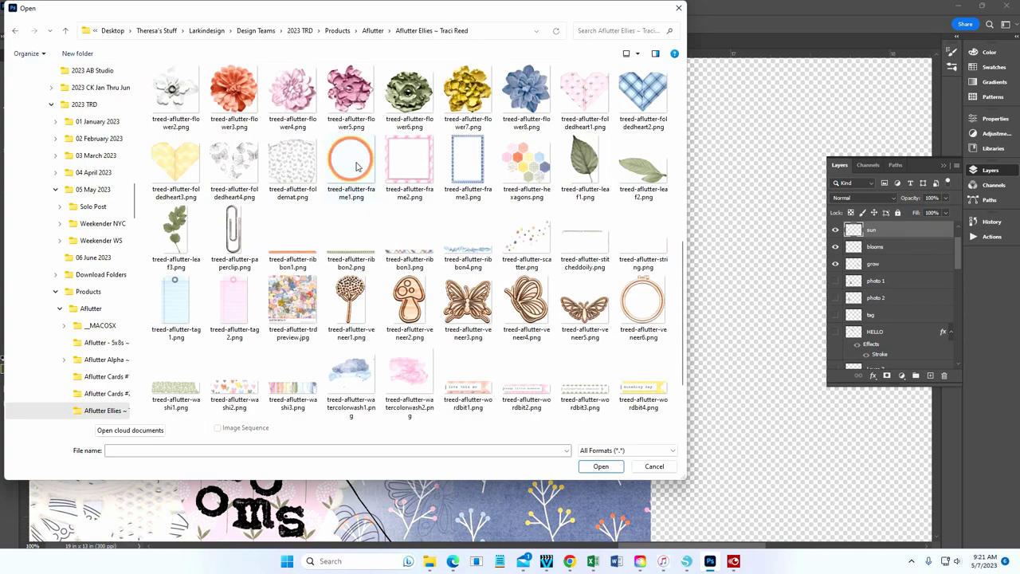
pyautogui.scroll(-1, 357, 165)
pyautogui.scroll(10, 337, 144)
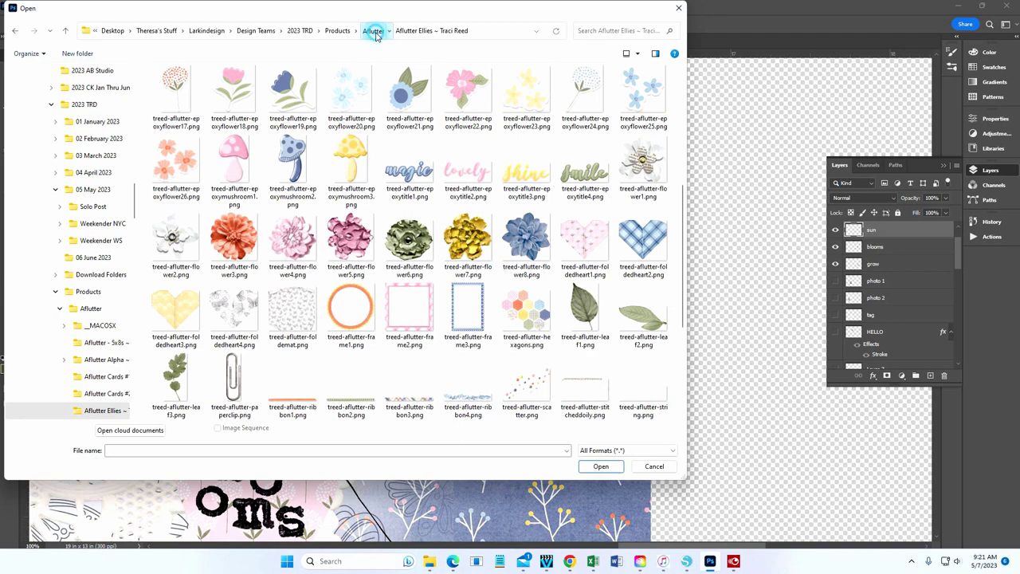
# Open treed-aflutter-sp-10.png, the yellow heart, from the Individual Files folder of Aflutter Stickers
pyautogui.click(373, 30)
pyautogui.doubleClick(193, 220)
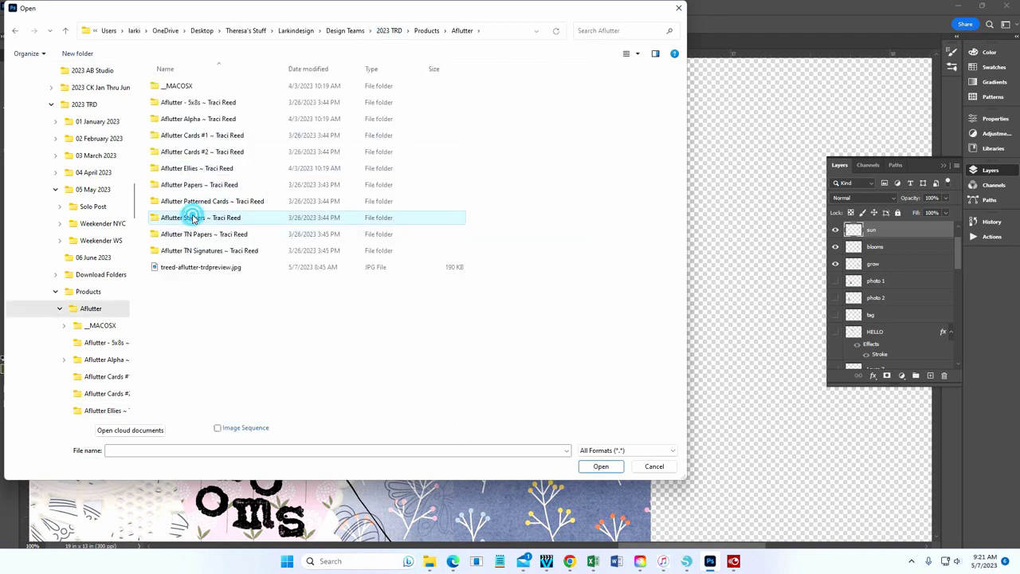
pyautogui.doubleClick(191, 124)
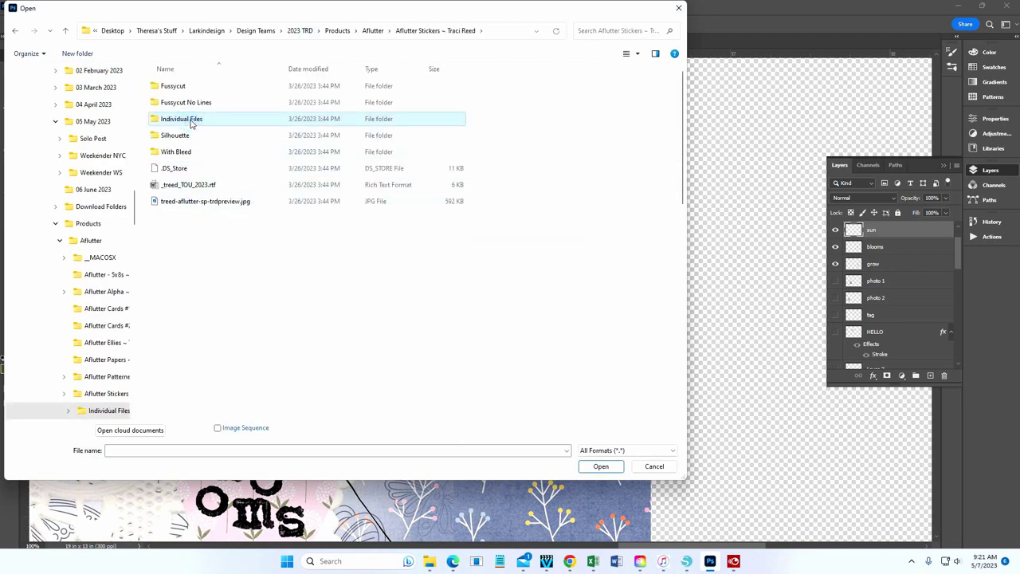
pyautogui.click(176, 166)
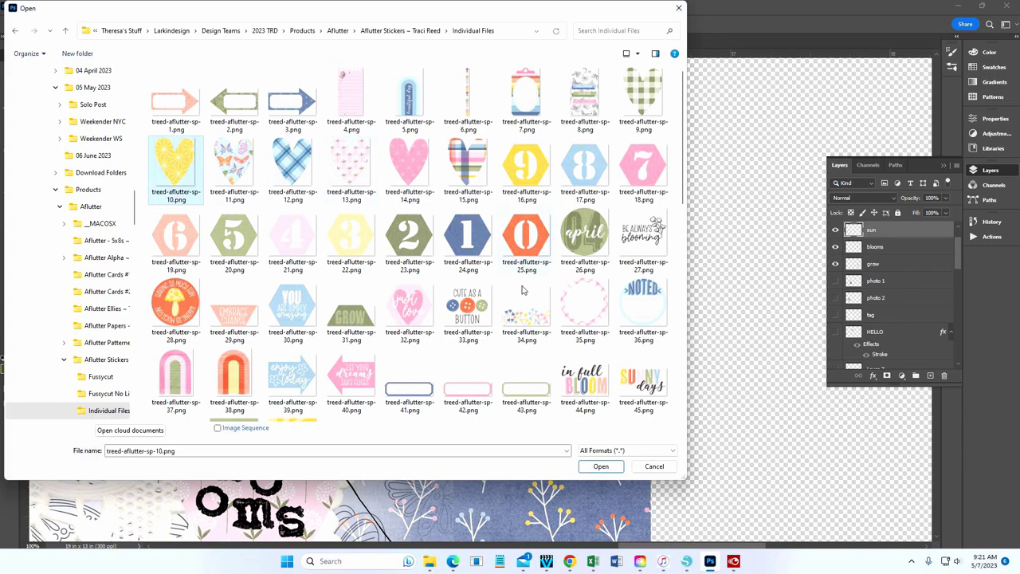
pyautogui.click(601, 467)
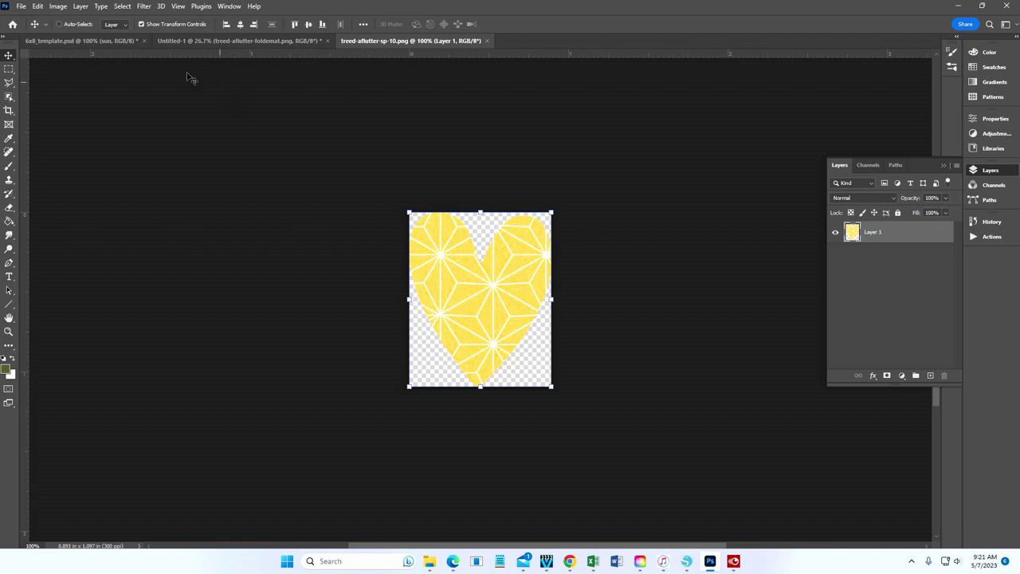
# Copy the plain yellow heart into 6x8_template.psd and place it on the empty canvas to the right of the page
pyautogui.click(133, 43)
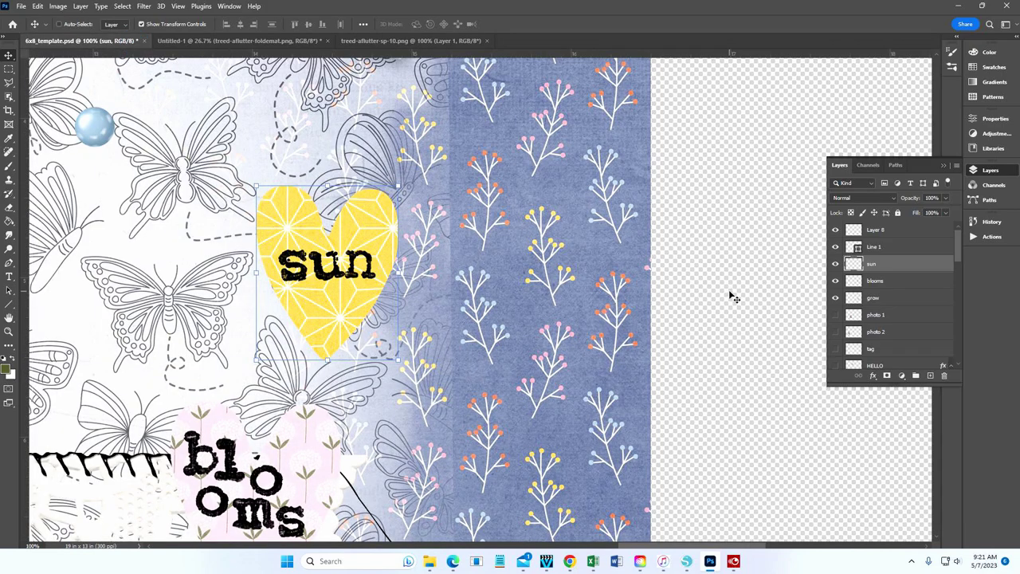
pyautogui.hotkey('ctrl', 'v')
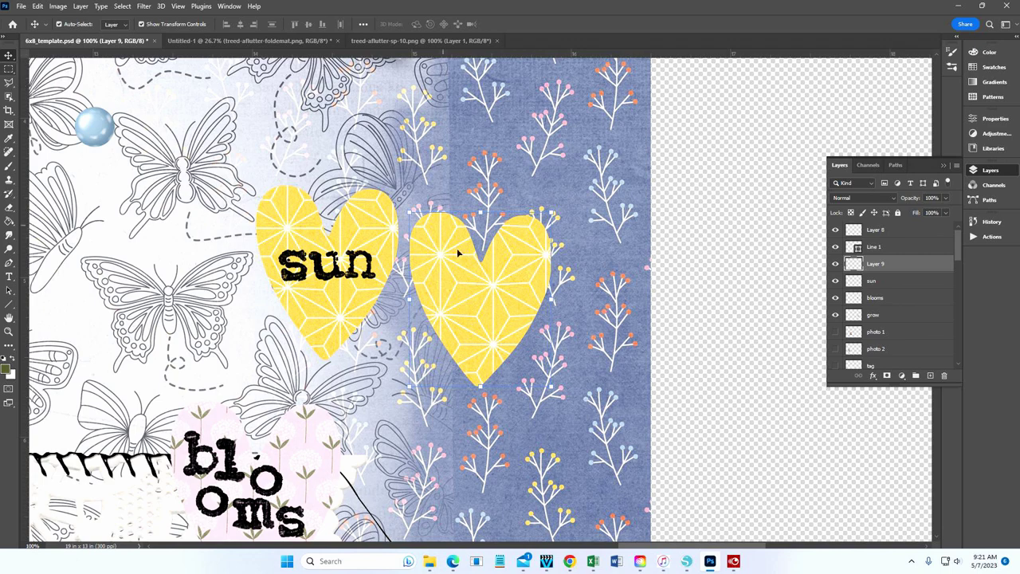
pyautogui.moveTo(477, 315); pyautogui.dragTo(729, 268)
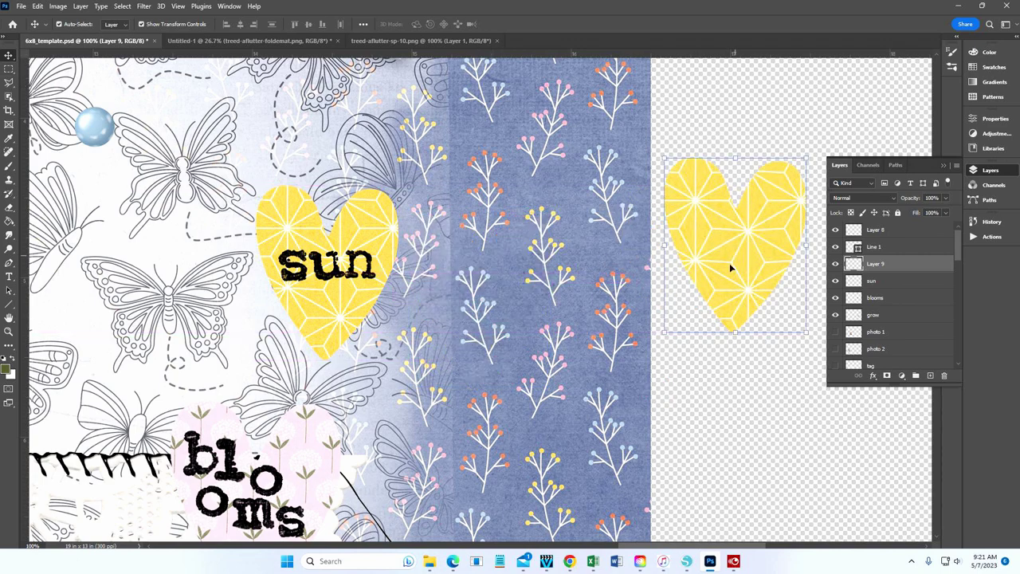
pyautogui.moveTo(630, 549); pyautogui.dragTo(644, 549)
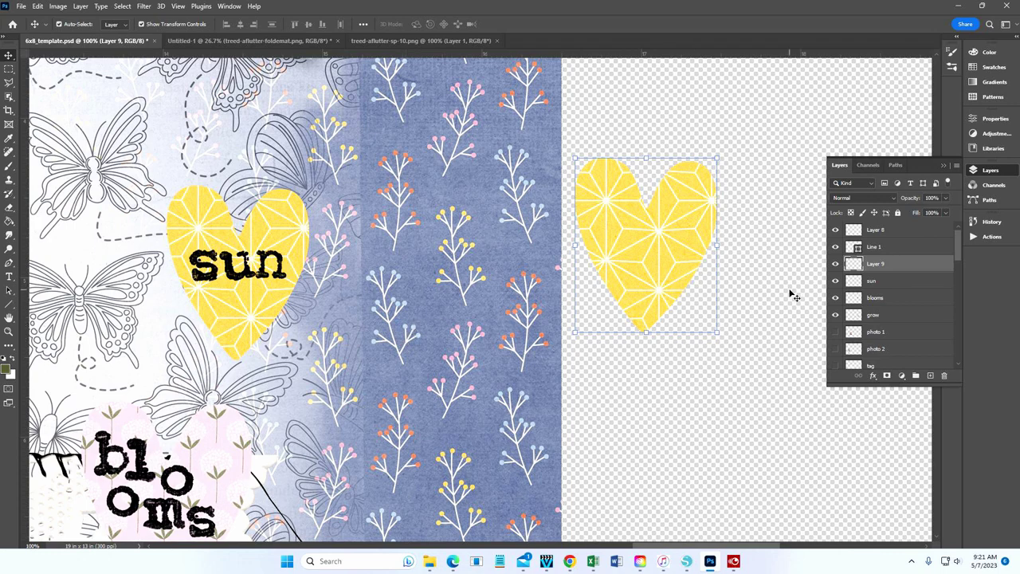
# Show the treed-aflutter-hexagons.png layer and center the sun heart on the coral flowered hexagon
pyautogui.scroll(-4, 910, 301)
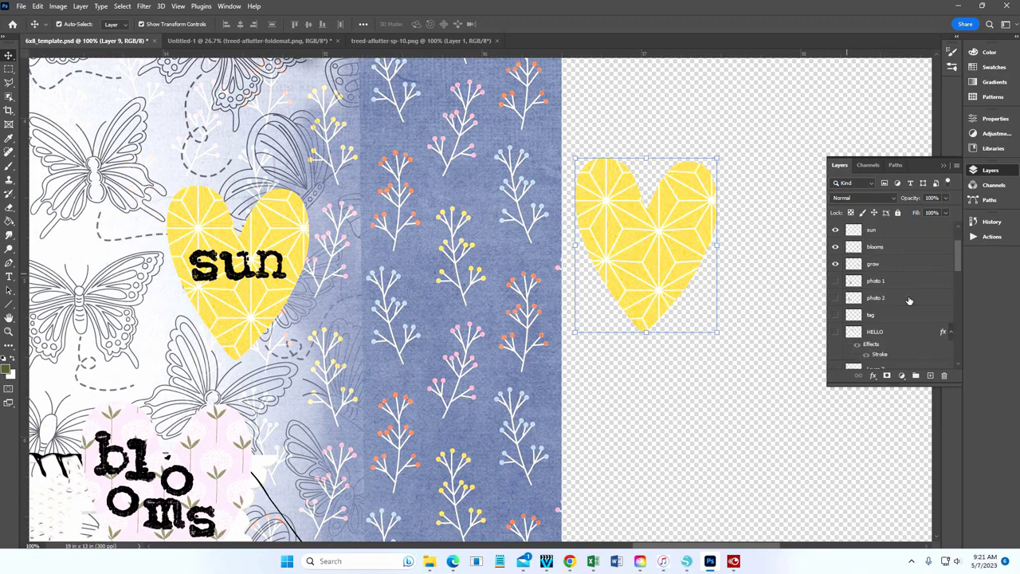
pyautogui.scroll(-2, 909, 300)
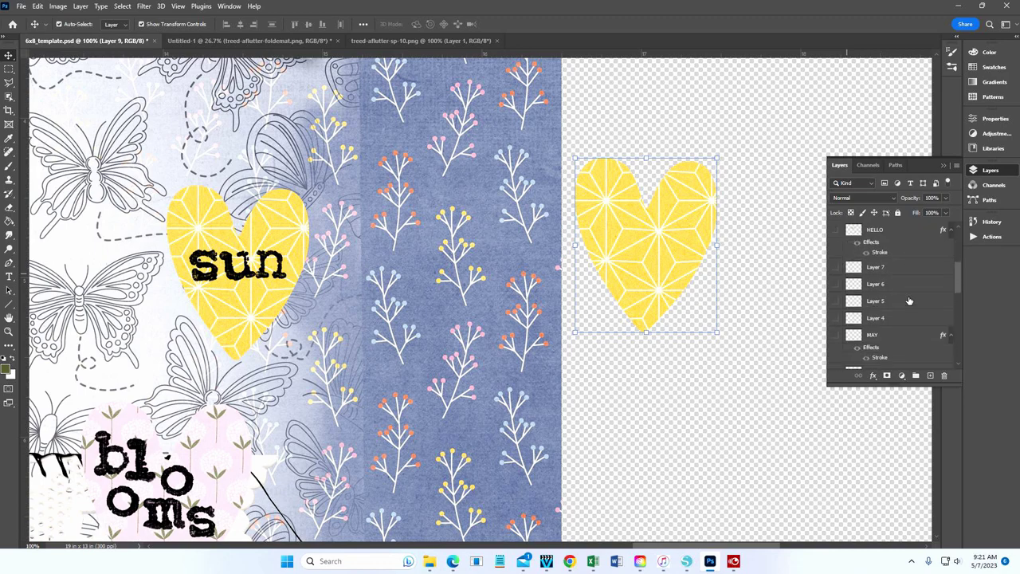
pyautogui.scroll(-2, 910, 301)
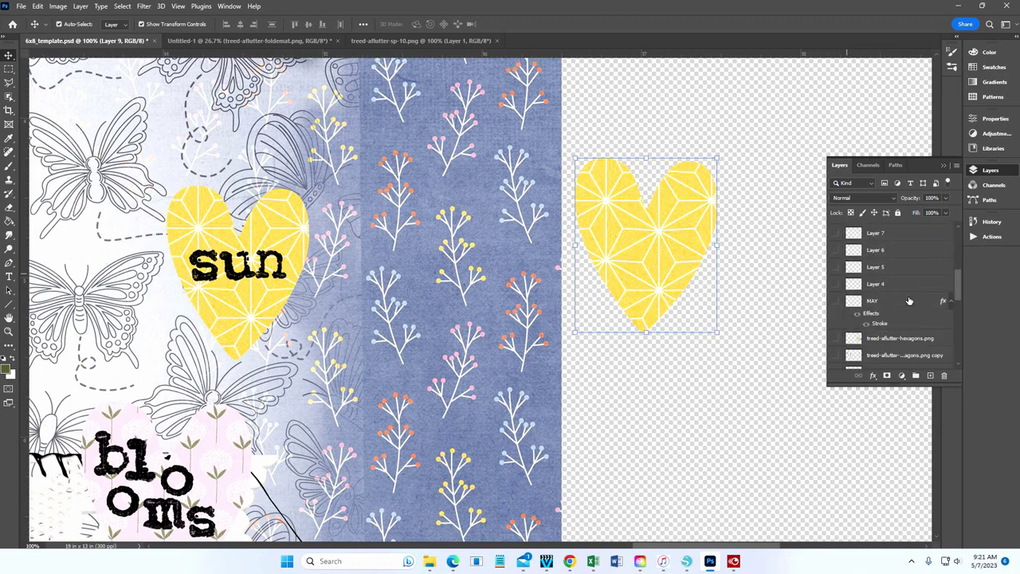
pyautogui.scroll(-1, 910, 300)
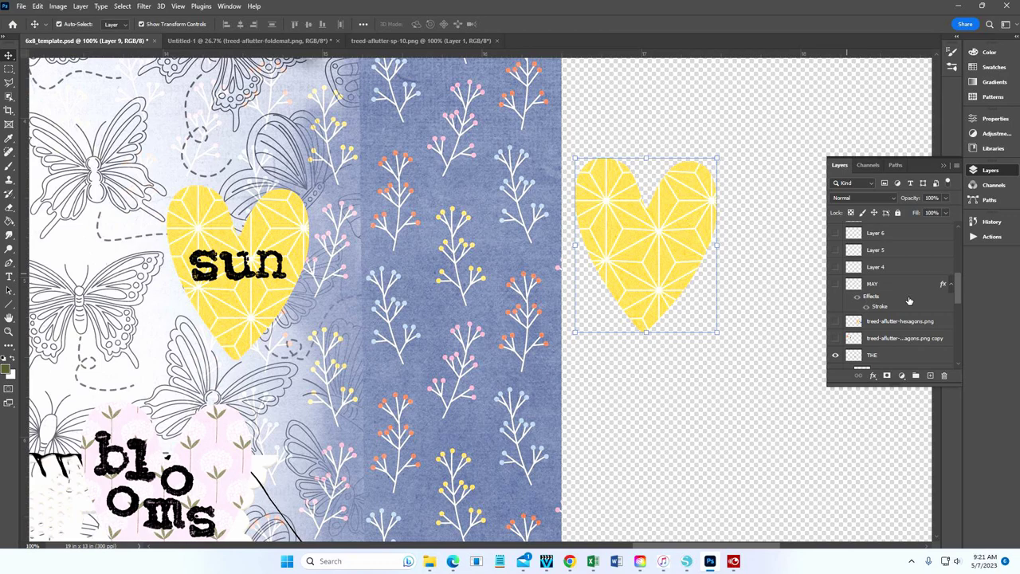
pyautogui.click(834, 322)
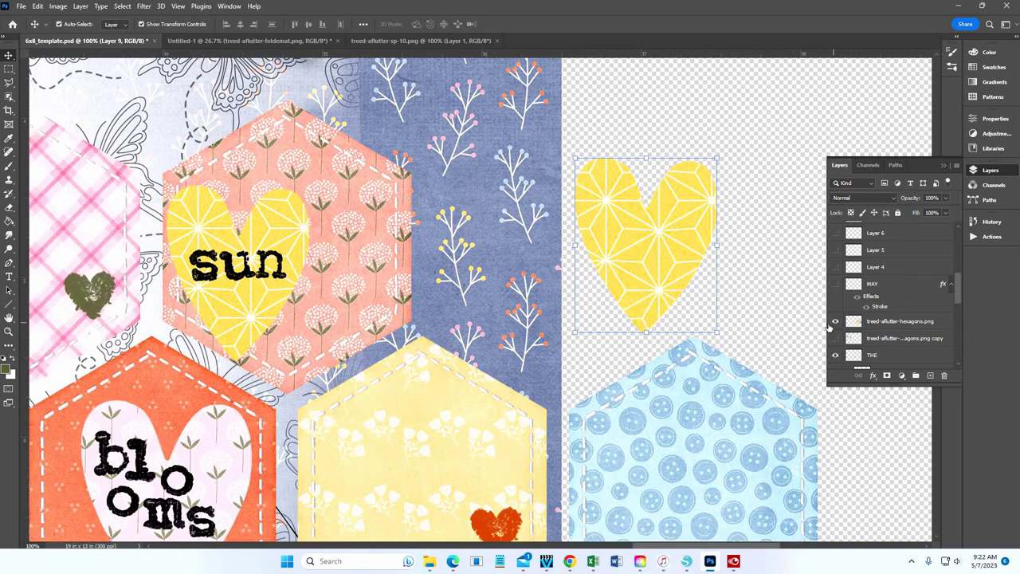
pyautogui.click(280, 222)
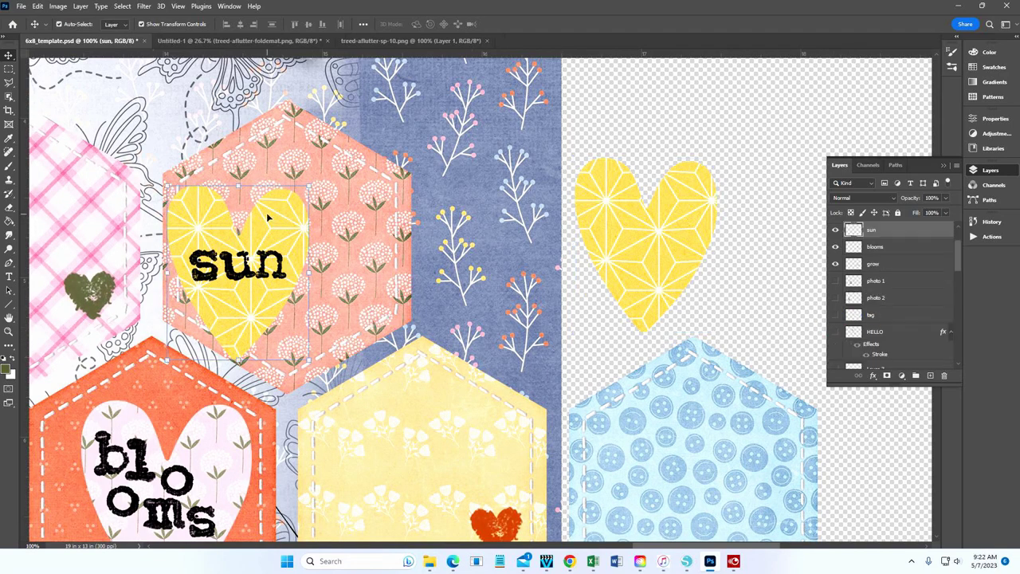
pyautogui.moveTo(267, 217); pyautogui.dragTo(318, 203)
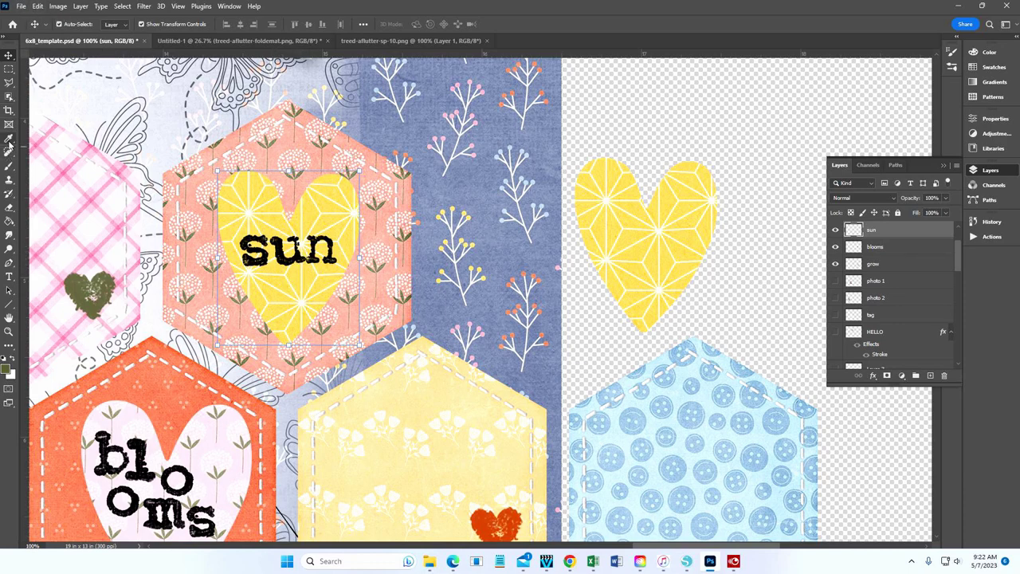
# Stamp the letter a above the plain yellow heart with the Brush tool, using treed-alphabitties4-a from the treed-alphabitties4 set
pyautogui.click(8, 169)
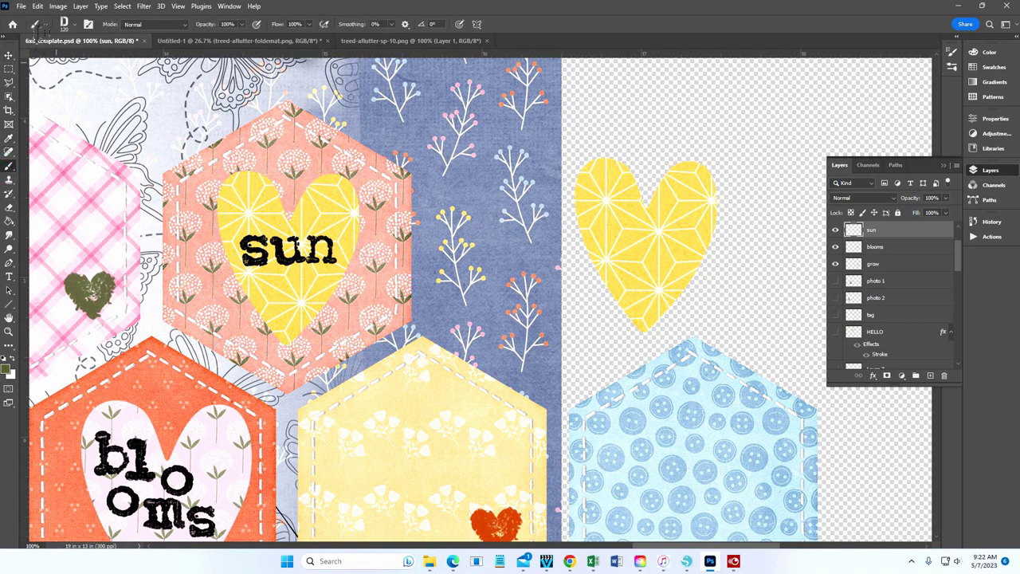
pyautogui.click(75, 27)
pyautogui.scroll(5, 69, 168)
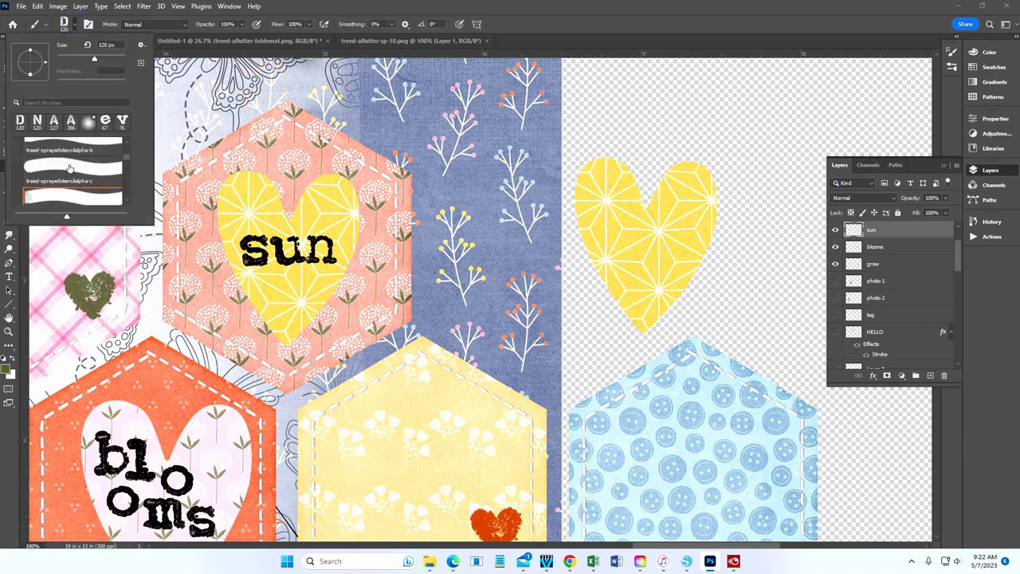
pyautogui.scroll(2, 70, 168)
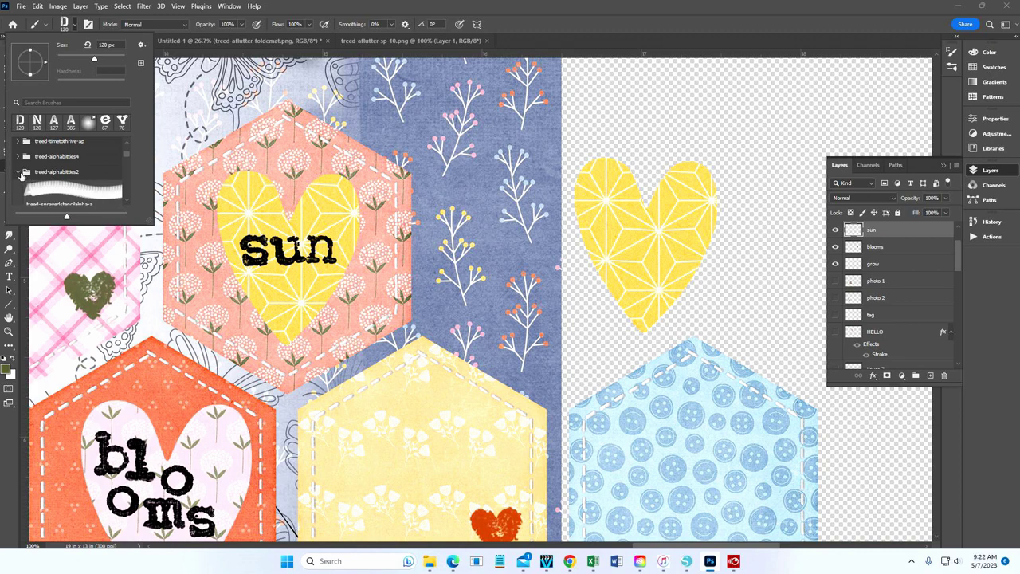
pyautogui.click(21, 173)
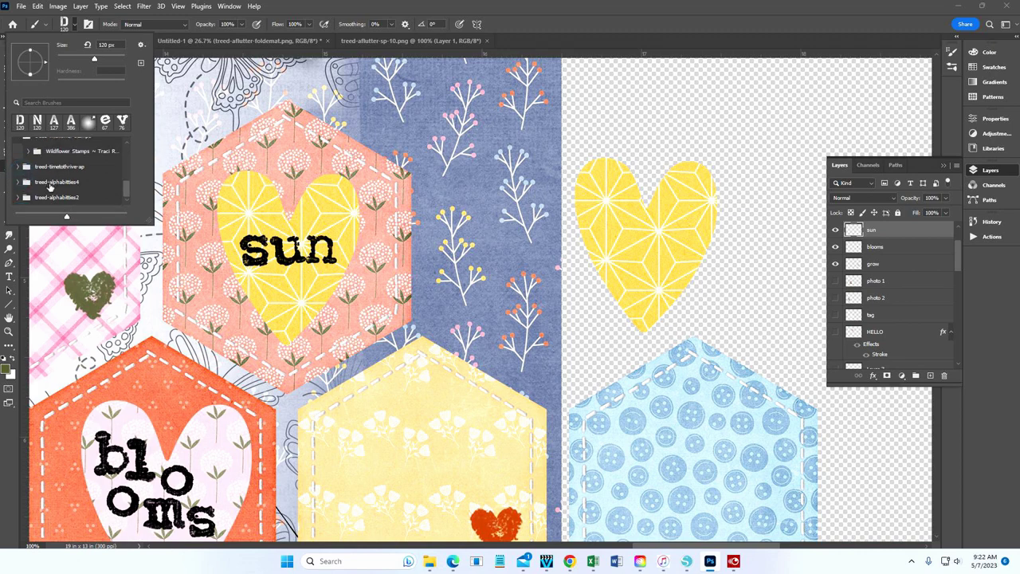
pyautogui.click(18, 183)
pyautogui.scroll(-3, 72, 166)
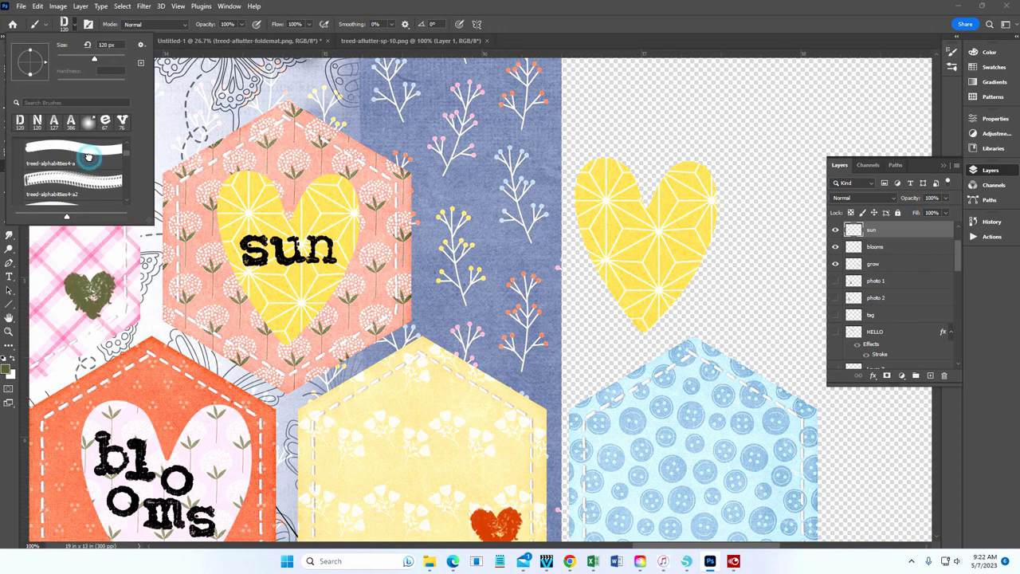
pyautogui.click(89, 162)
pyautogui.click(646, 104)
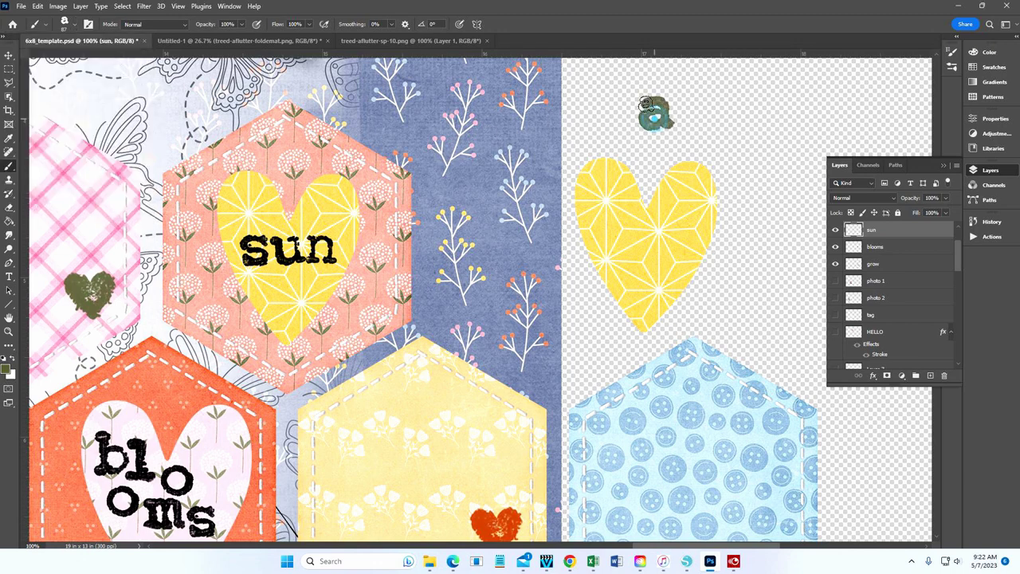
# Stamp the framed letter a beside the first one with the 123 px treed-alphabitties4-a2 brush
pyautogui.click(67, 22)
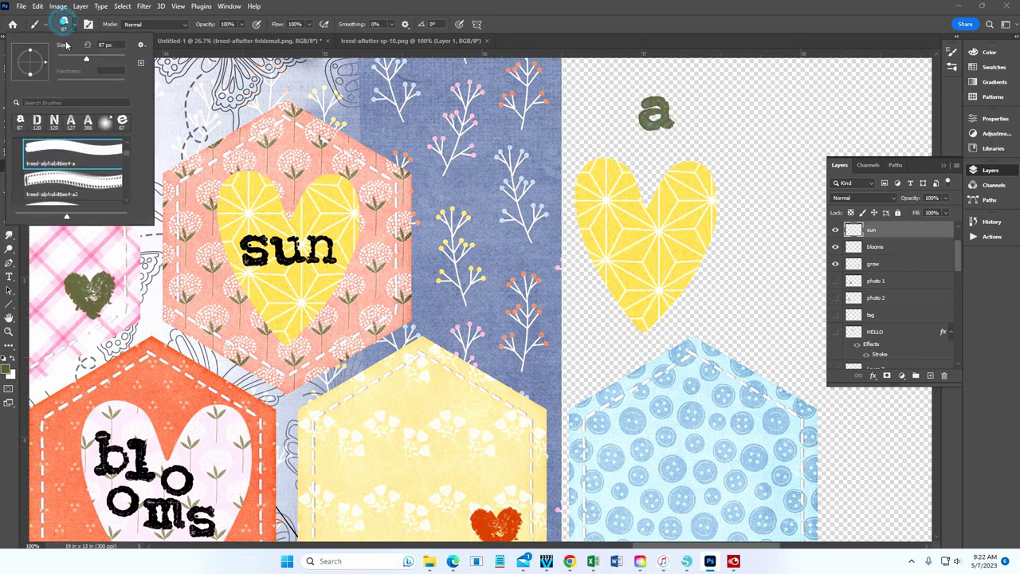
pyautogui.click(90, 184)
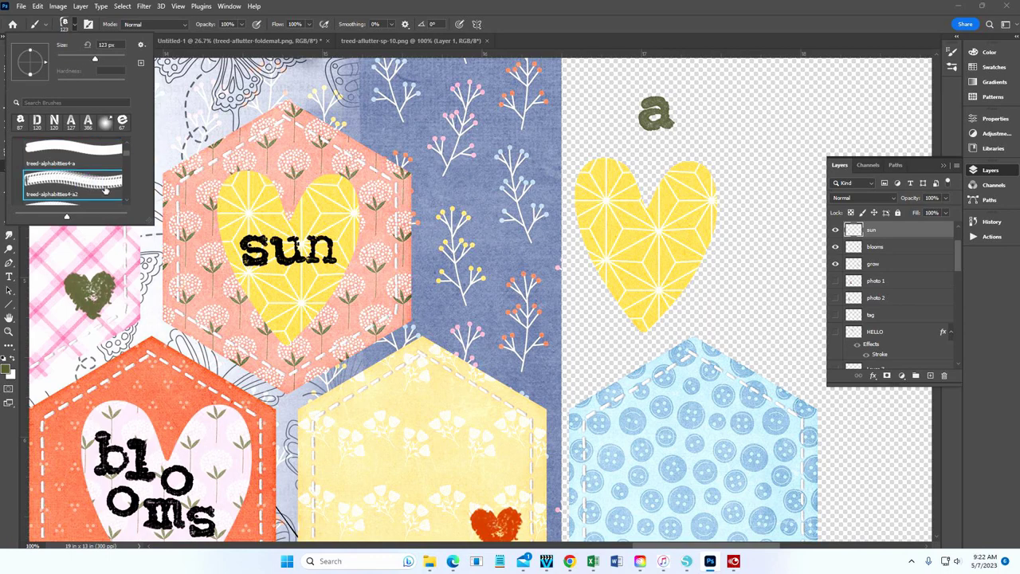
pyautogui.click(720, 116)
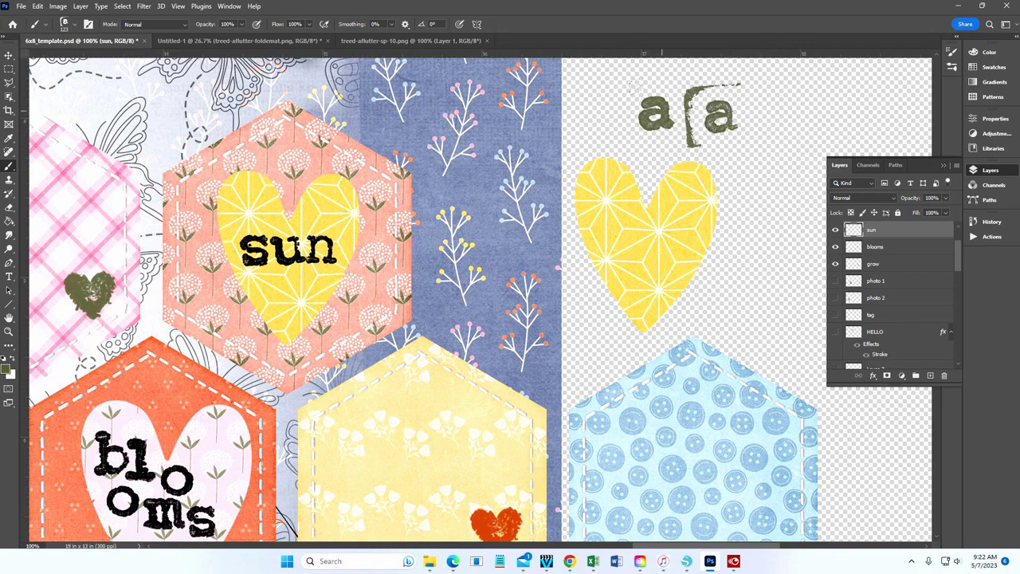
# Select the treed-alphabitties4-s letter brush at 62 px, comparing it with the treed-alphabitties4-s2 variant
pyautogui.click(64, 22)
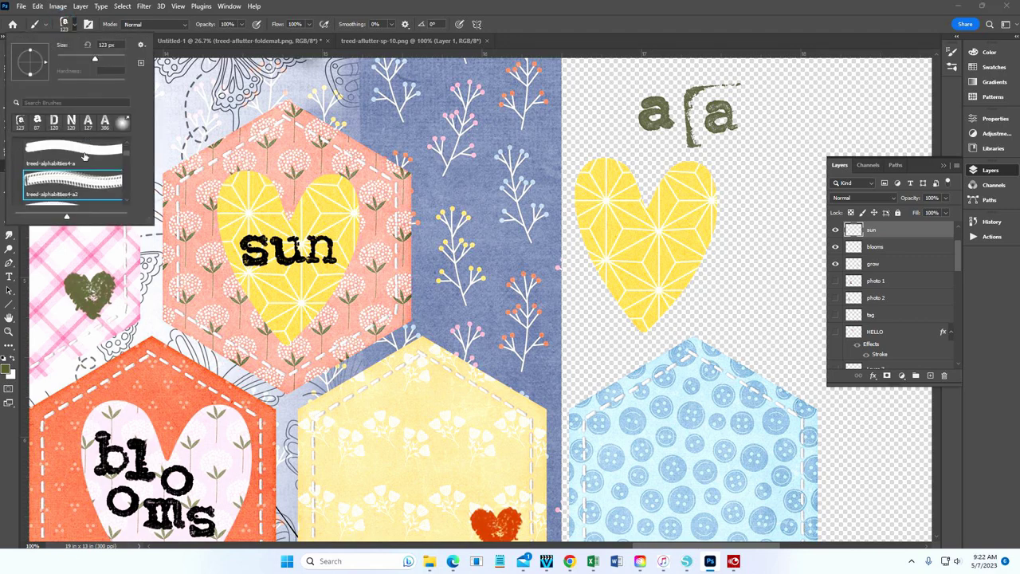
pyautogui.scroll(-4, 85, 157)
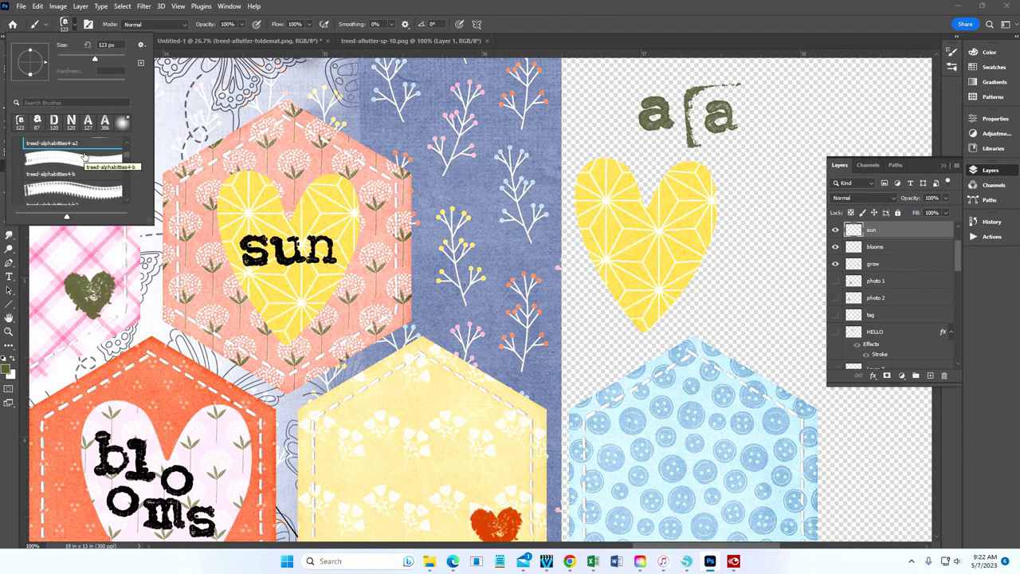
pyautogui.scroll(-5, 84, 156)
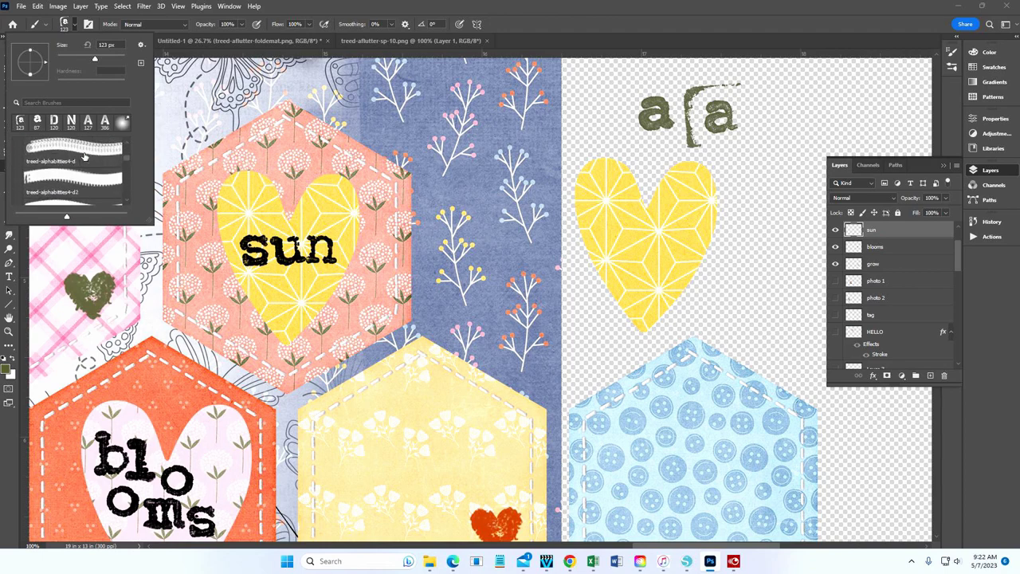
pyautogui.scroll(-3, 84, 157)
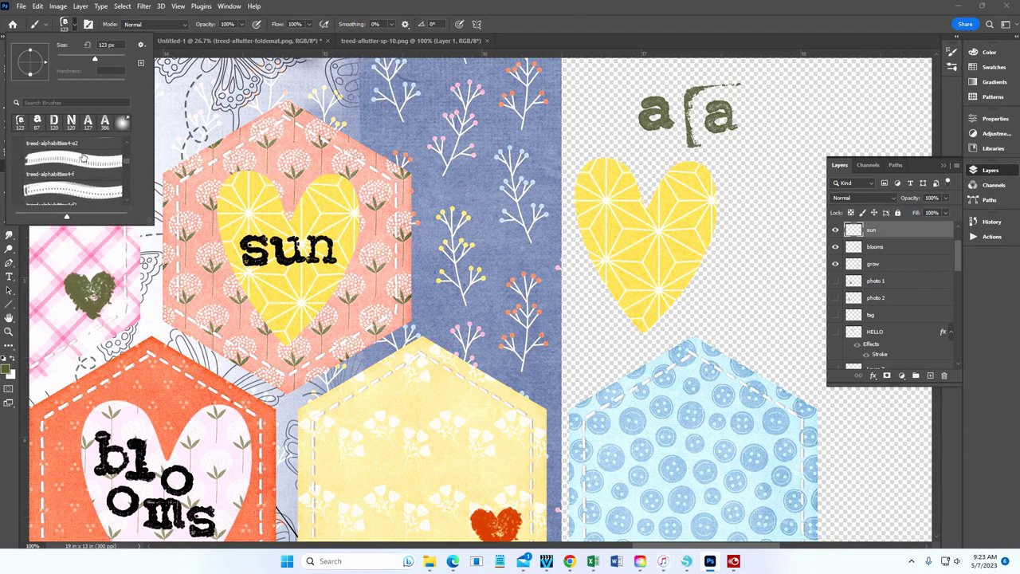
pyautogui.scroll(-5, 82, 157)
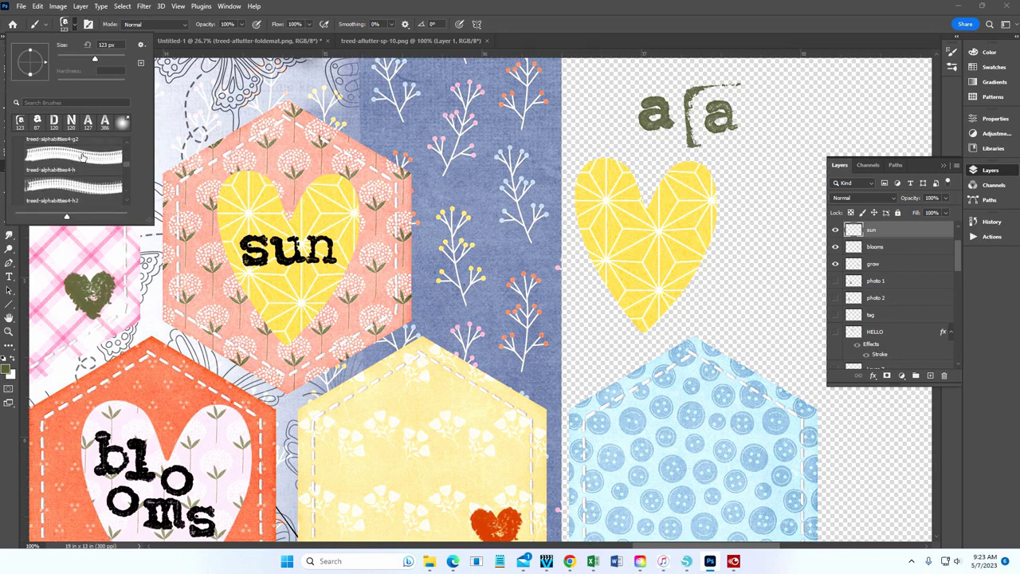
pyautogui.scroll(-5, 83, 156)
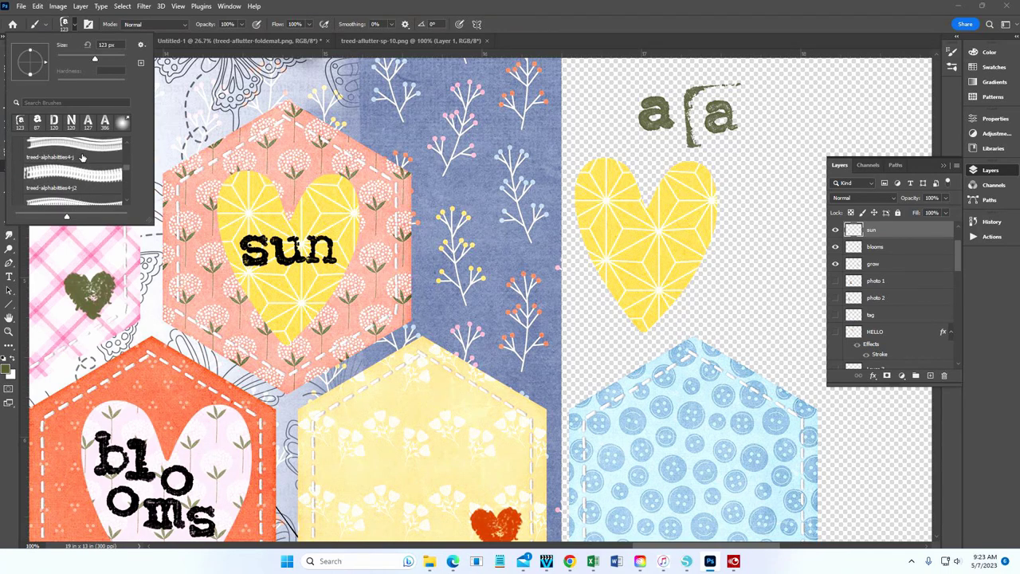
pyautogui.scroll(-5, 83, 157)
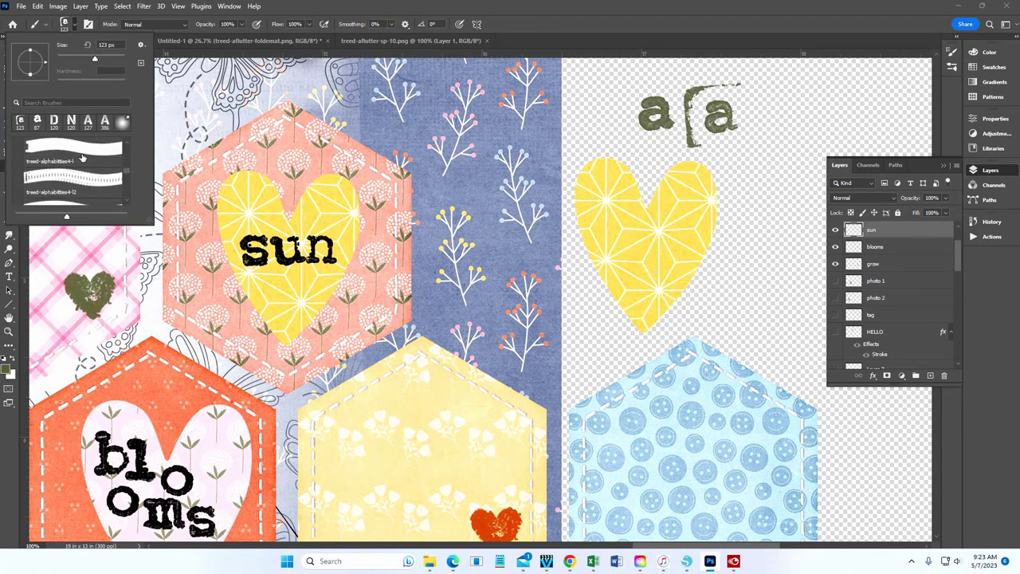
pyautogui.scroll(-5, 83, 157)
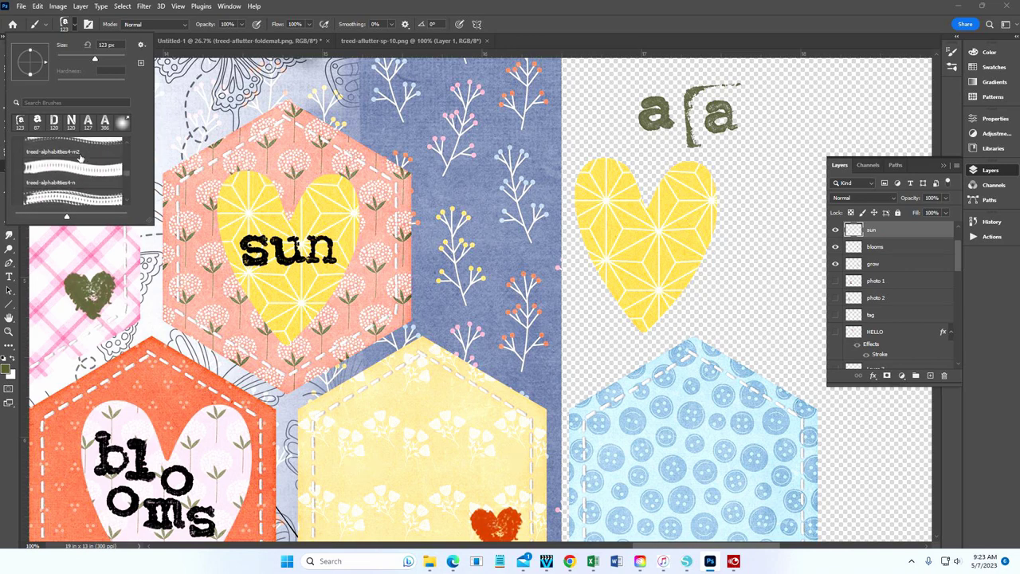
pyautogui.scroll(-3, 80, 157)
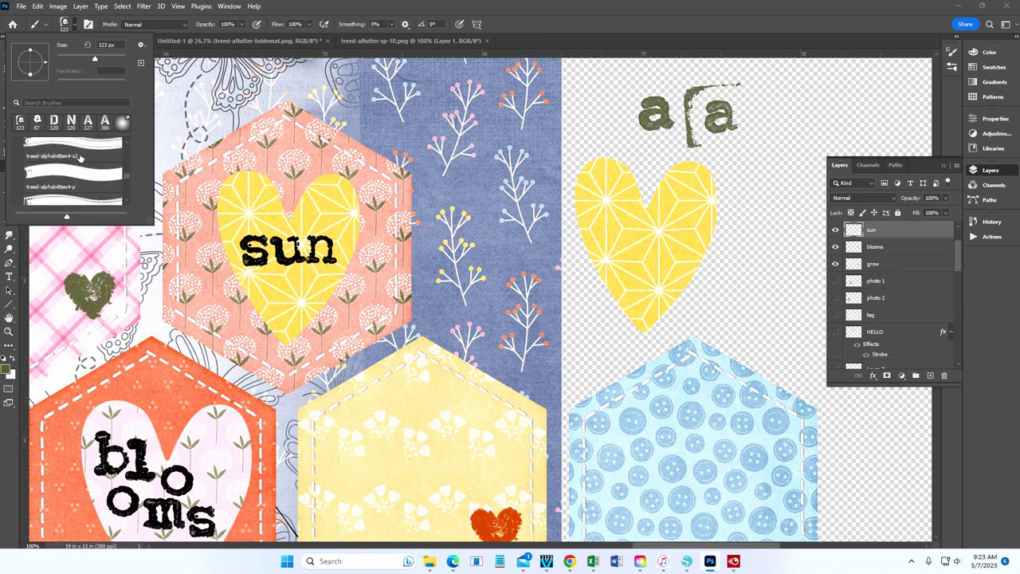
pyautogui.scroll(-5, 80, 157)
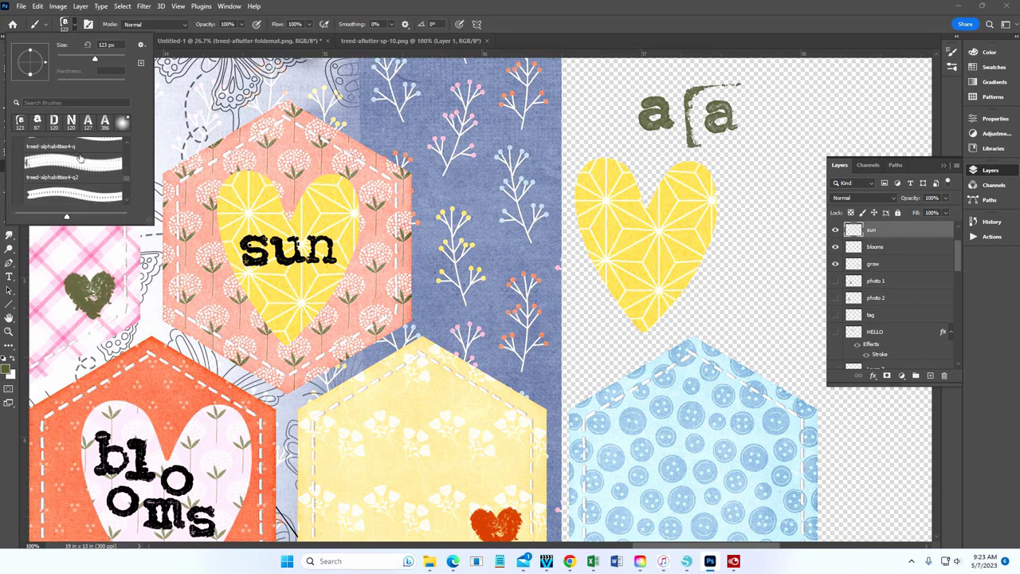
pyautogui.scroll(-2, 80, 157)
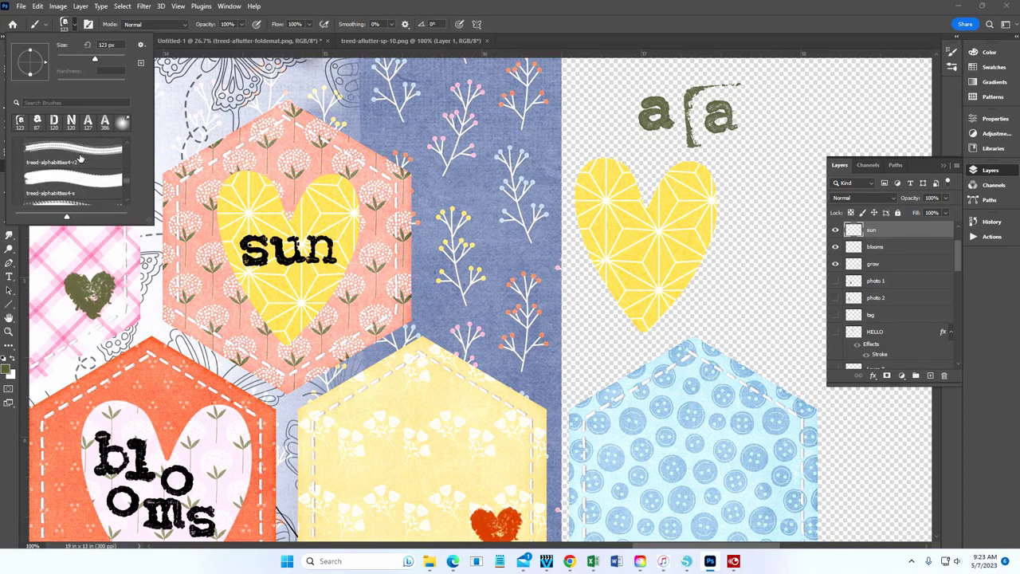
pyautogui.click(79, 157)
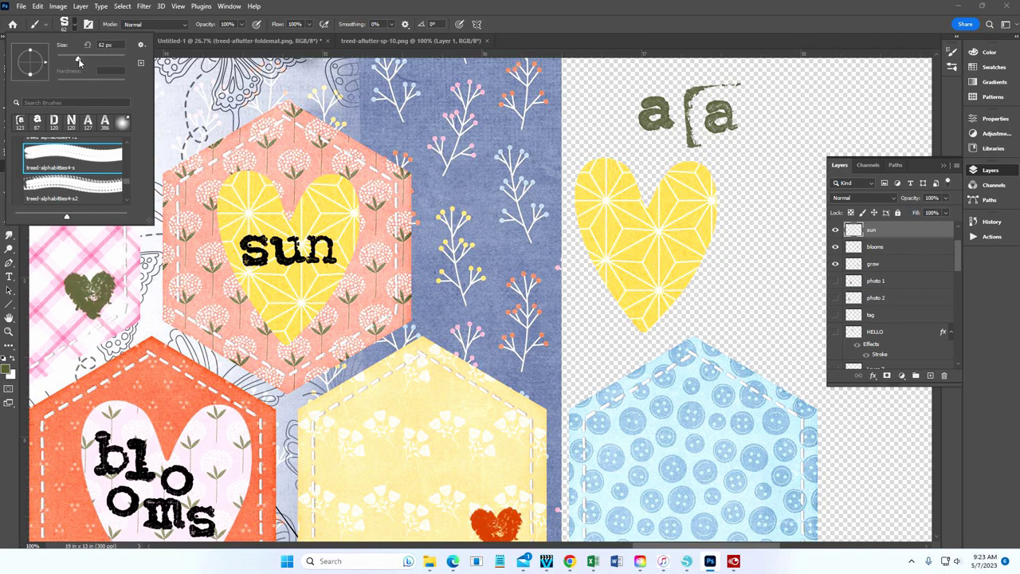
pyautogui.moveTo(79, 62); pyautogui.dragTo(99, 62)
pyautogui.click(76, 188)
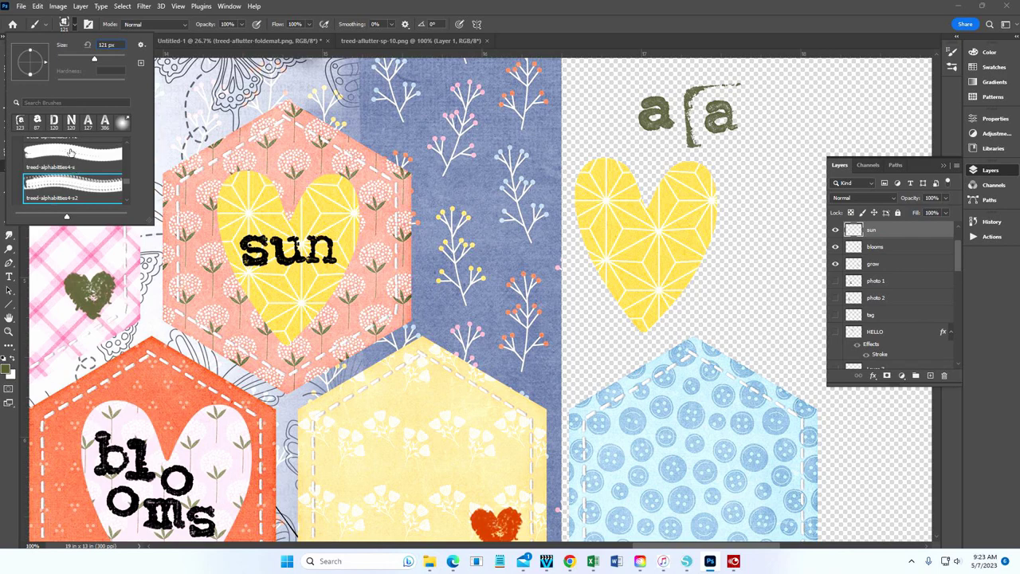
pyautogui.click(71, 152)
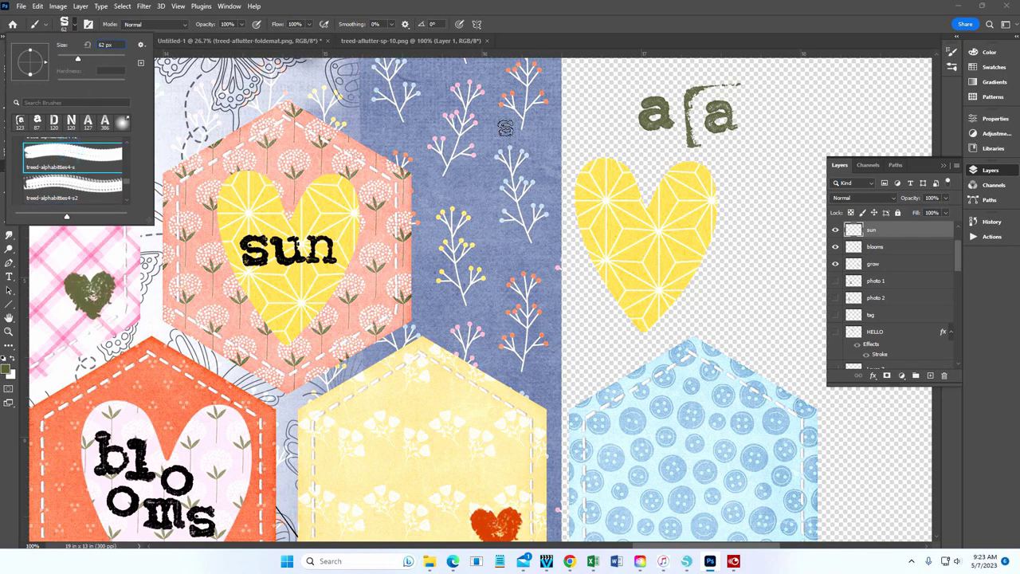
# Try stamping the letter s on the plain yellow heart, and shift the heart sideways to check beneath it
pyautogui.click(599, 222)
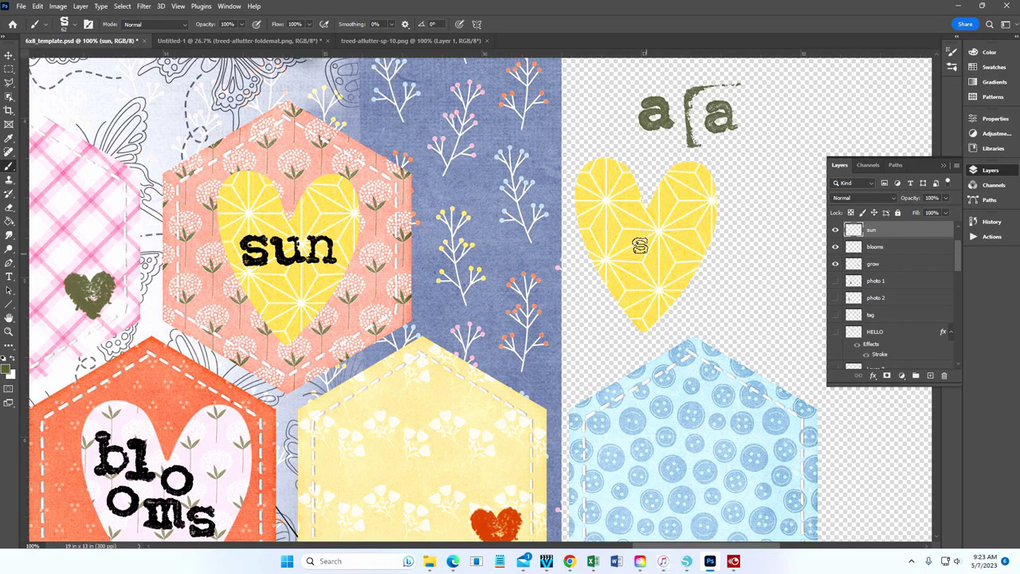
pyautogui.hotkey('ctrl', 'shift', 'alt', 'n')
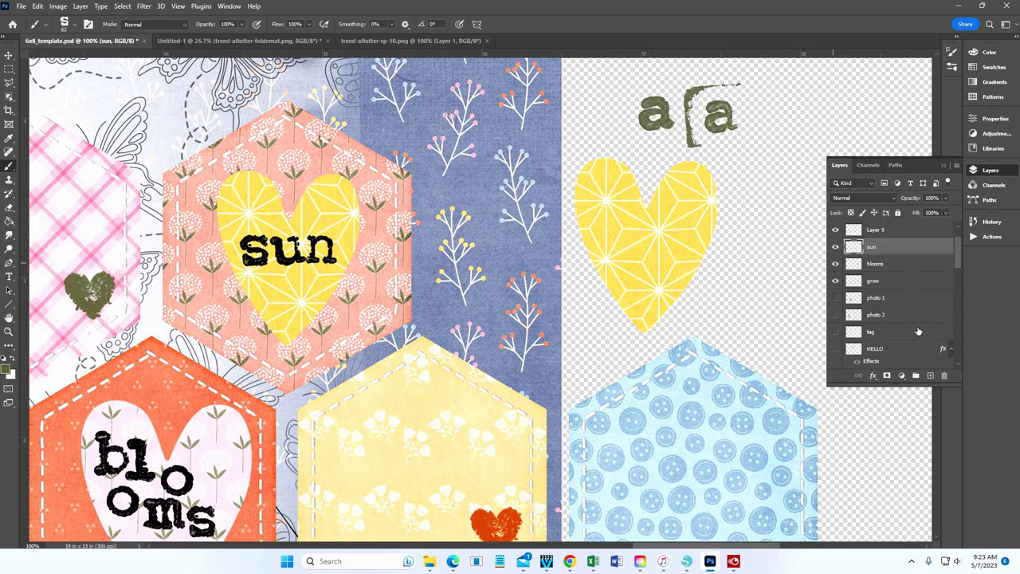
pyautogui.click(931, 377)
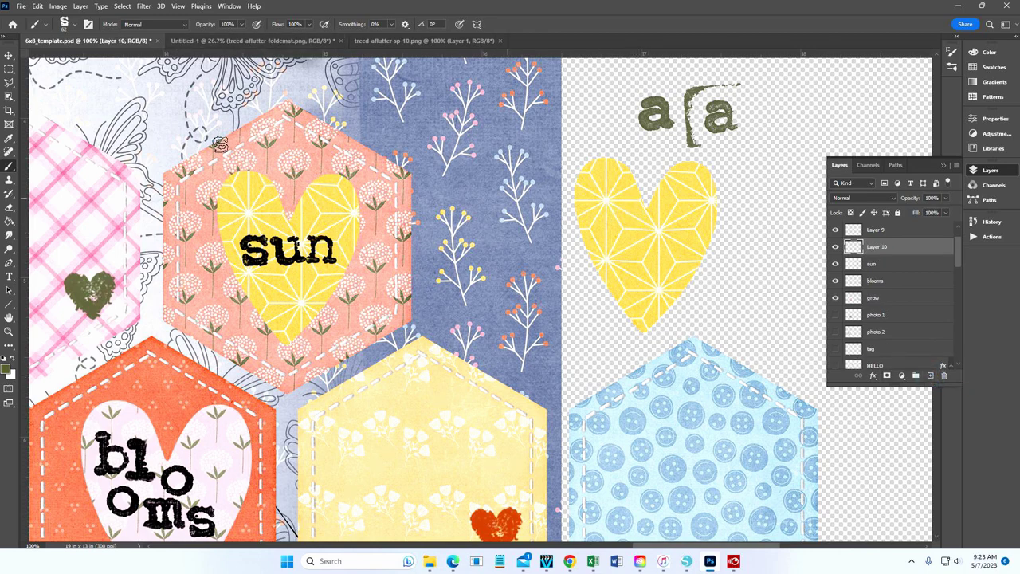
pyautogui.click(10, 55)
pyautogui.moveTo(597, 184); pyautogui.dragTo(644, 185)
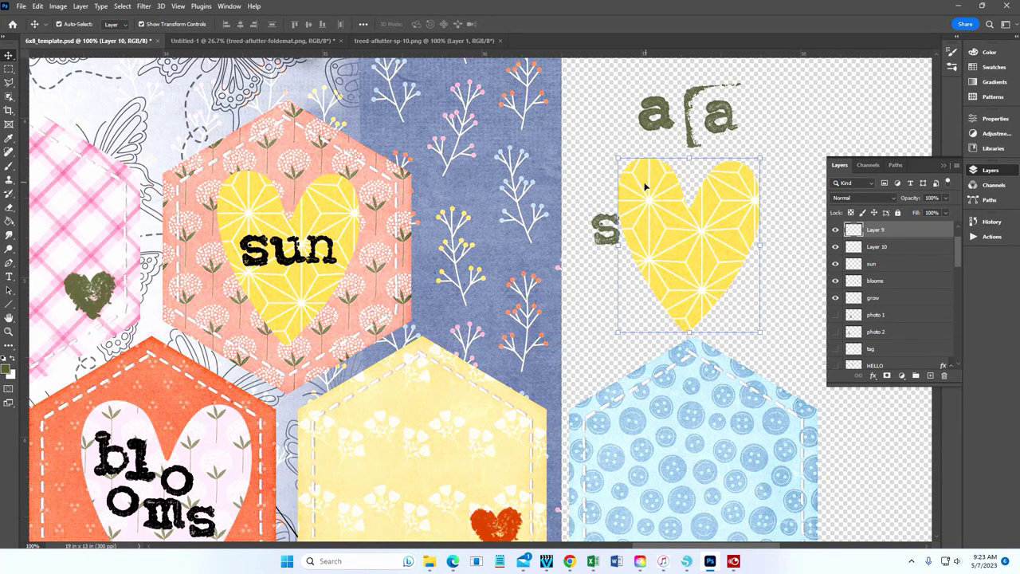
# Undo the heart's move, the new layer and the last letter stamp
pyautogui.click(37, 6)
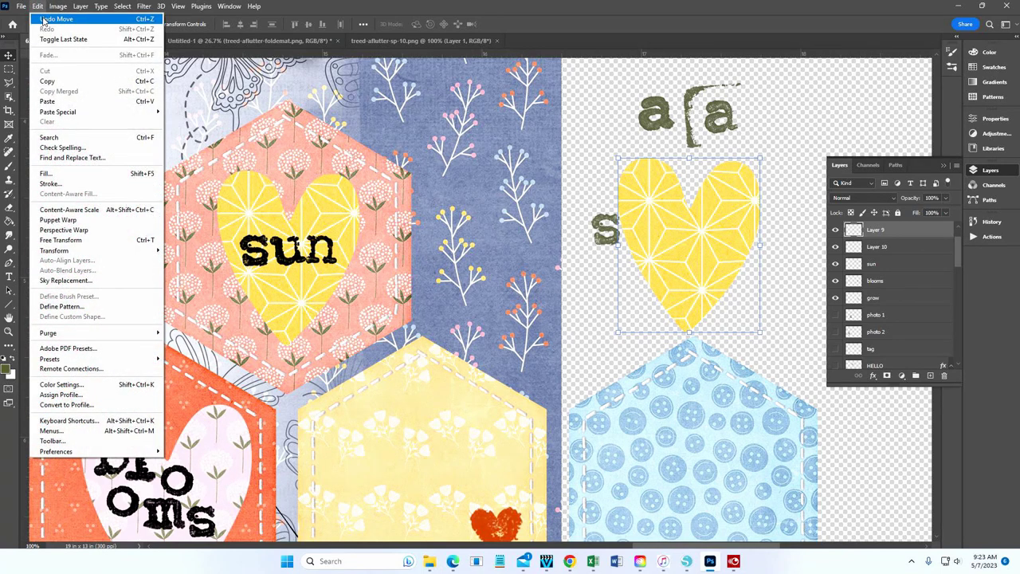
pyautogui.click(45, 18)
pyautogui.click(37, 6)
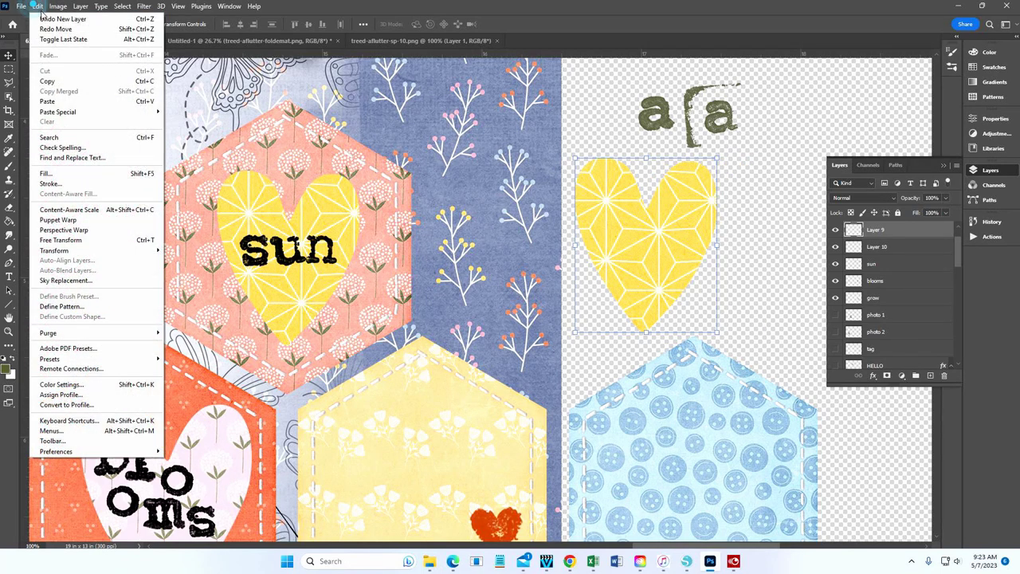
pyautogui.click(45, 18)
pyautogui.click(39, 7)
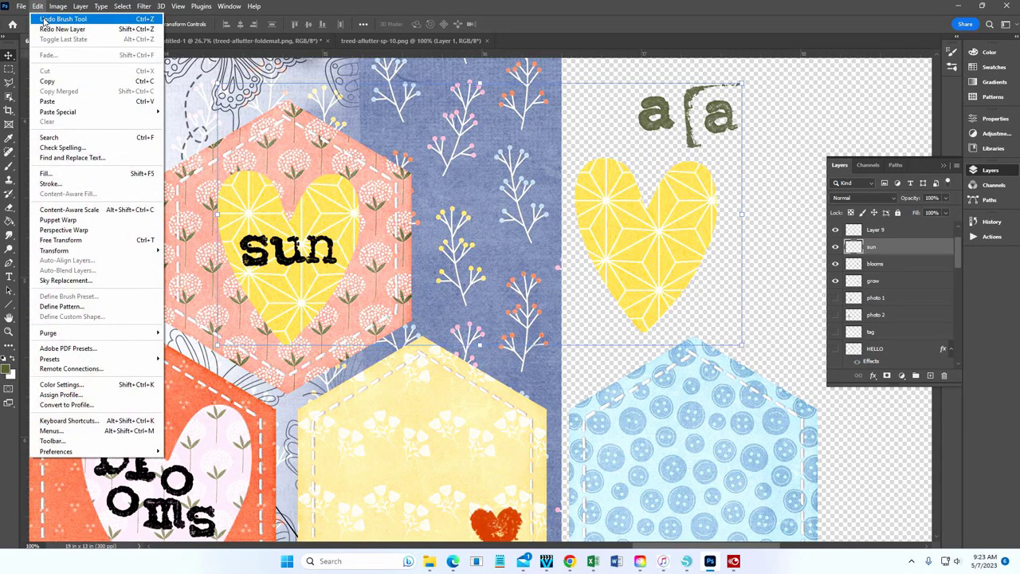
pyautogui.click(39, 7)
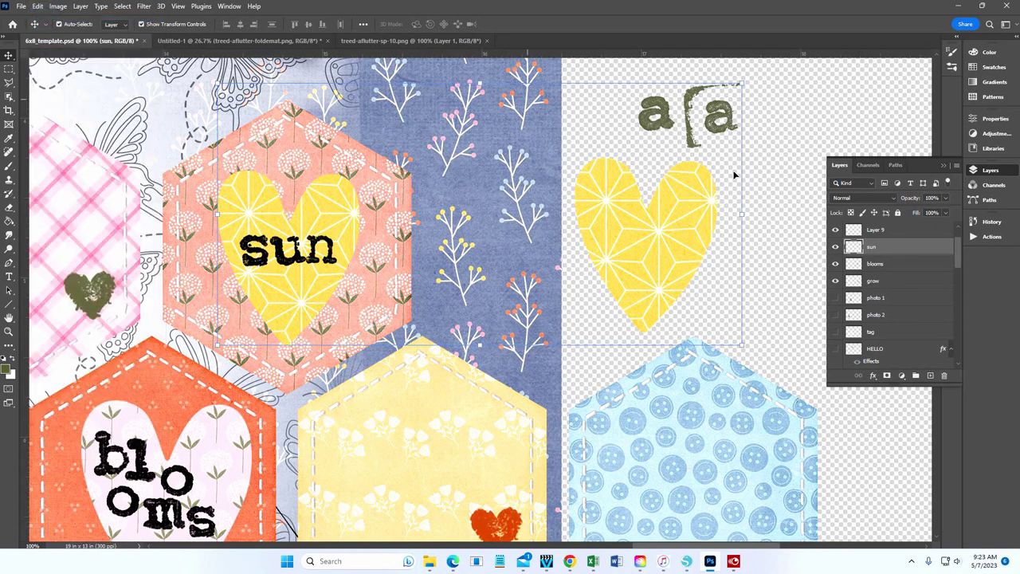
# Add a new layer above the sun layer and stamp the letter s on the empty canvas beside the plain heart
pyautogui.click(931, 375)
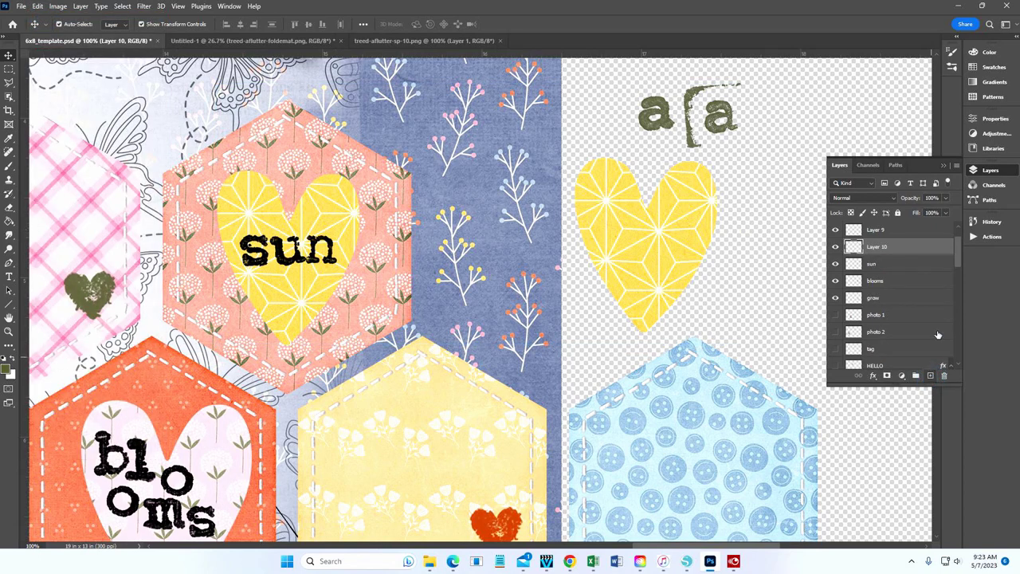
pyautogui.click(8, 167)
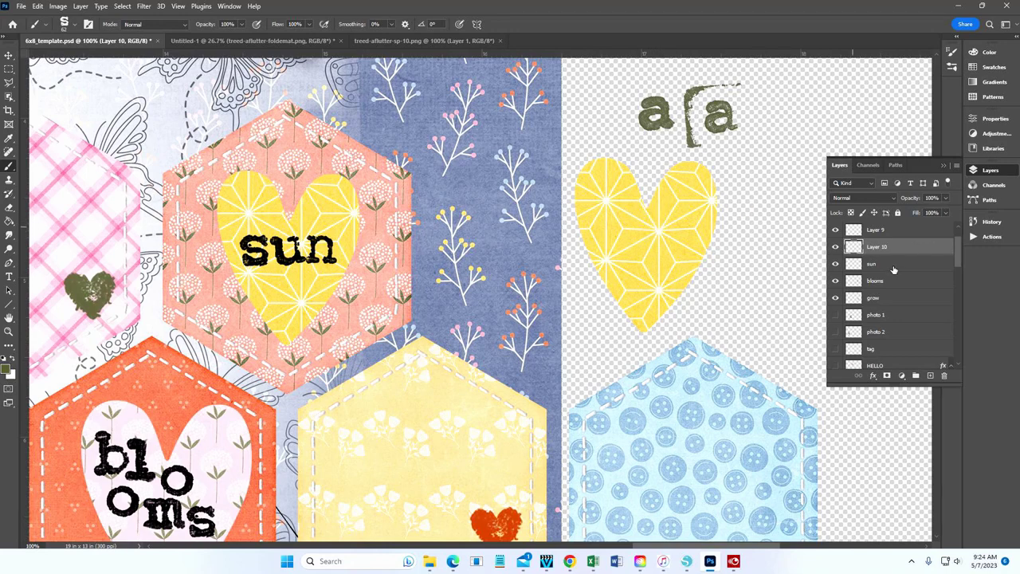
pyautogui.click(766, 228)
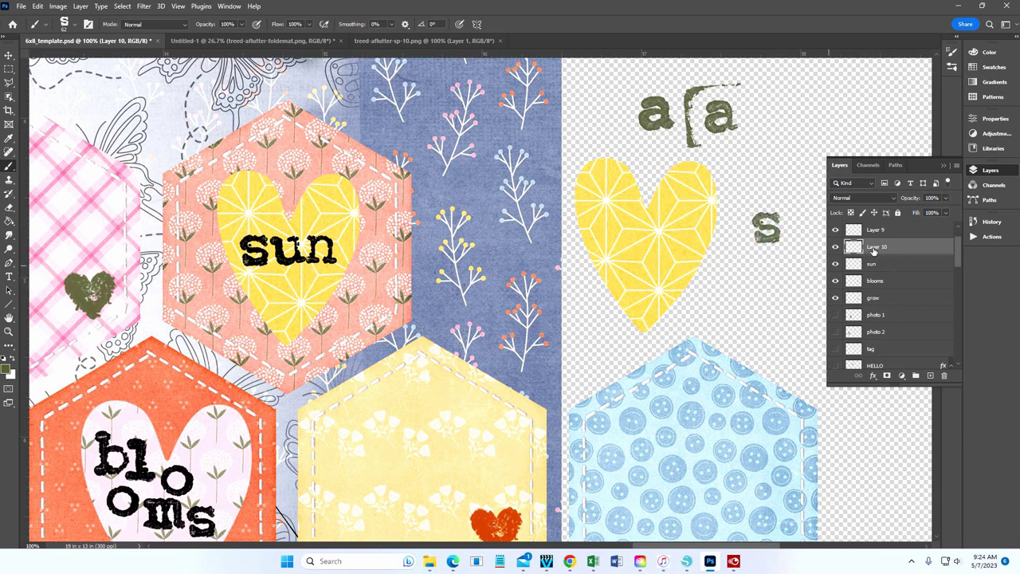
# Stamp the letter u beside the s with the treed-alphabitties4-u brush at 93 px
pyautogui.click(64, 24)
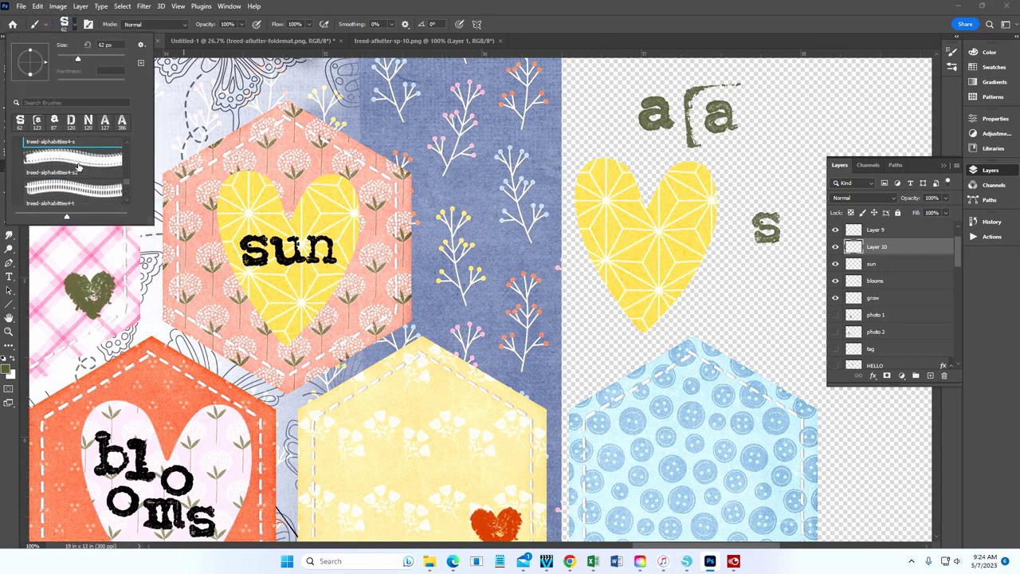
pyautogui.scroll(-3, 78, 166)
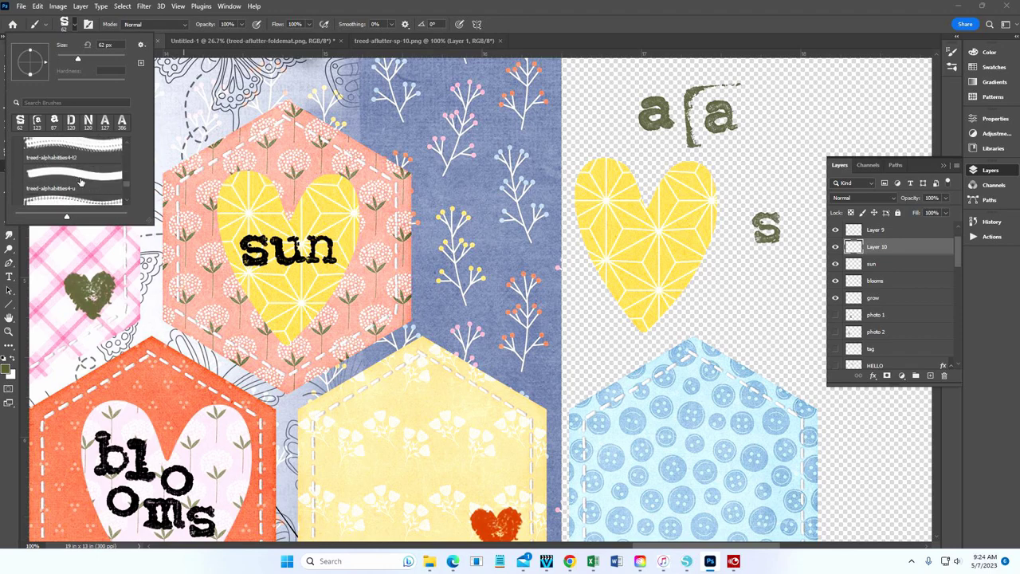
pyautogui.click(80, 183)
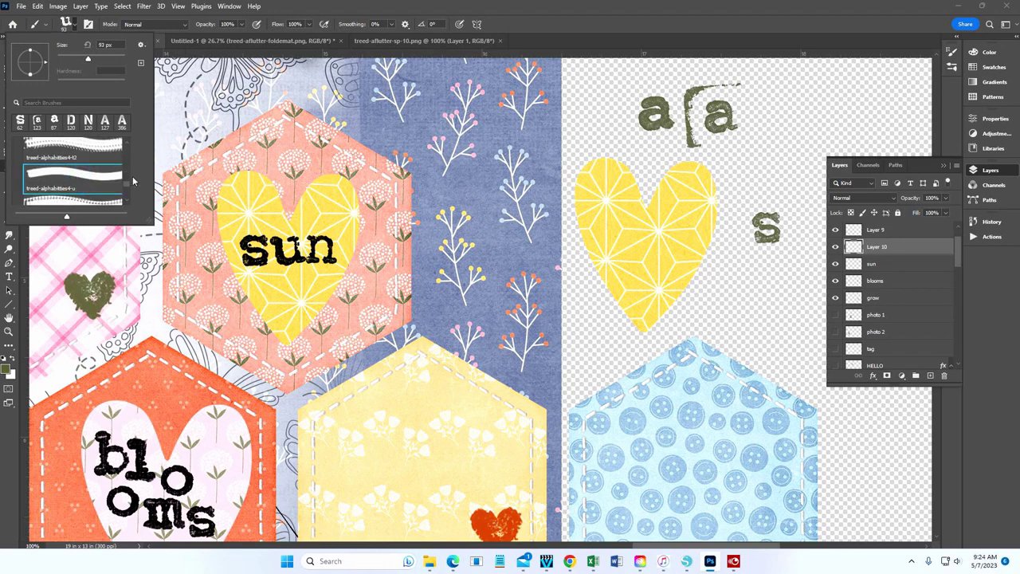
pyautogui.click(788, 225)
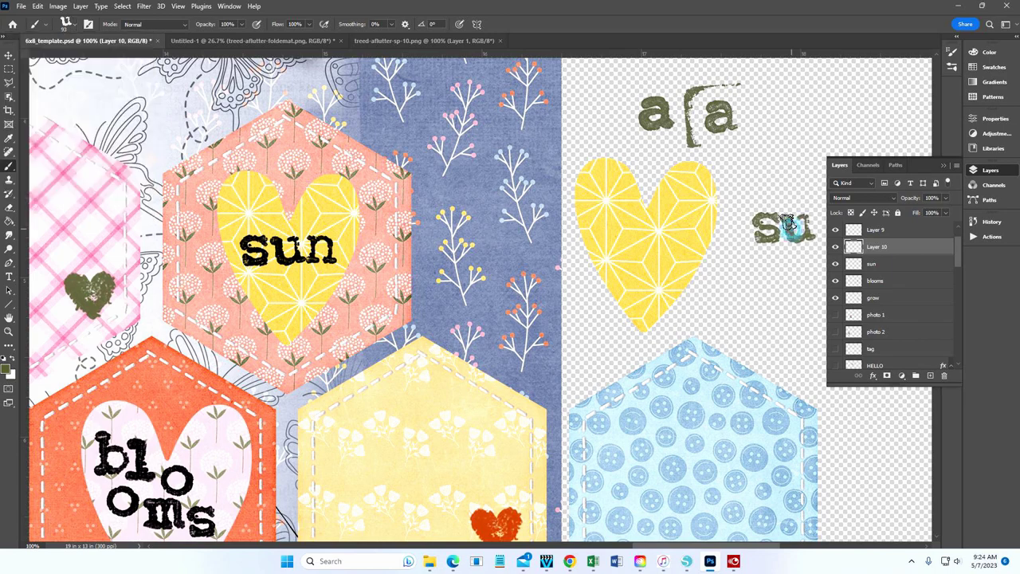
# Stamp the letter n after the u with the treed-alphabitties4-n brush at 61 px, completing the word sun
pyautogui.click(68, 26)
pyautogui.scroll(5, 65, 151)
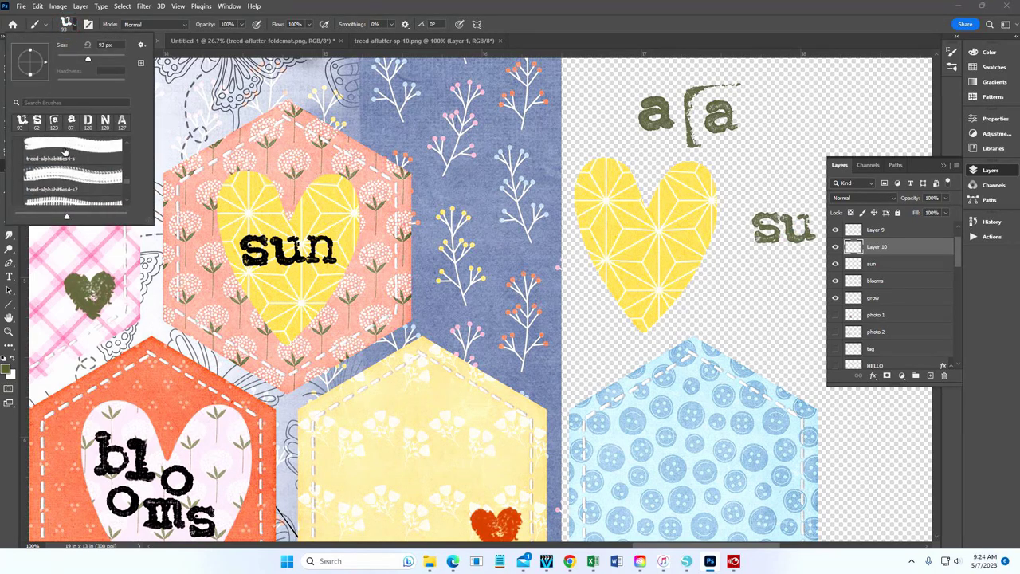
pyautogui.scroll(5, 66, 151)
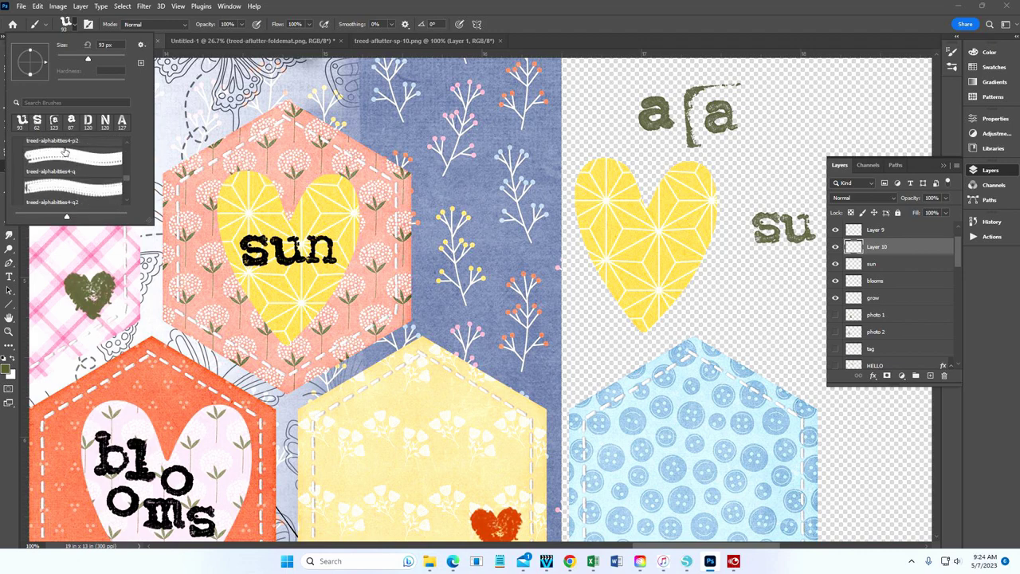
pyautogui.scroll(5, 66, 152)
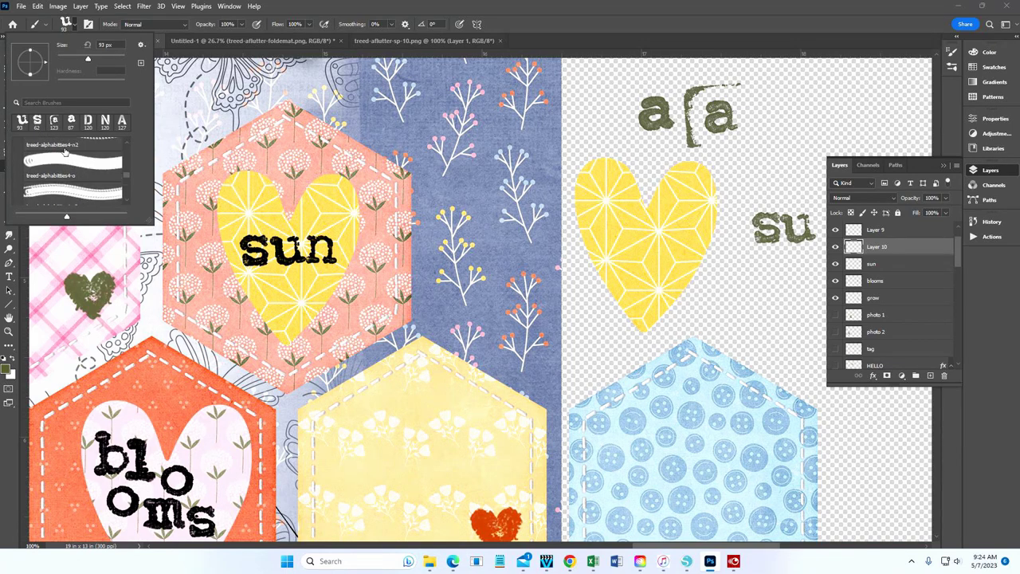
pyautogui.scroll(5, 66, 151)
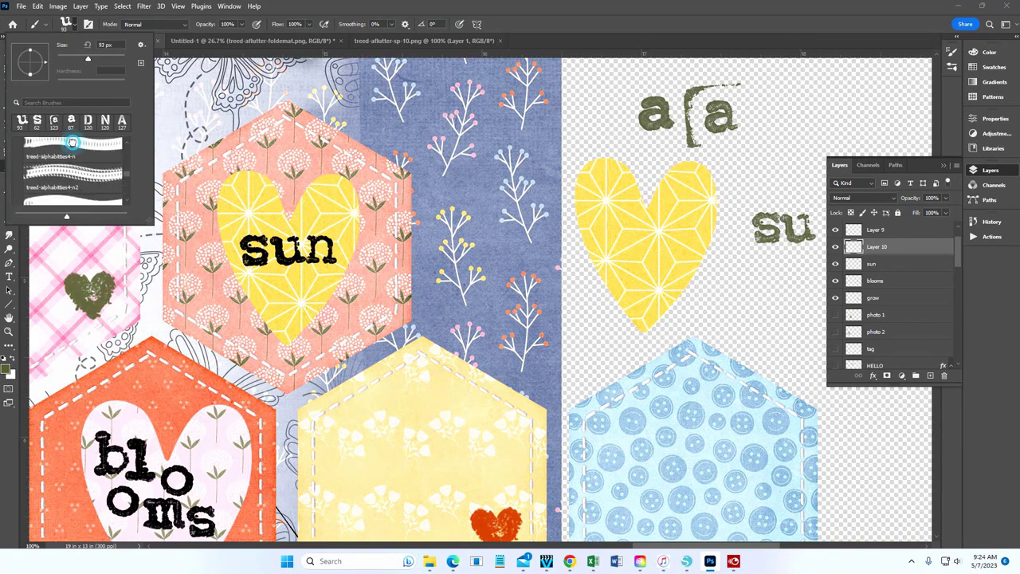
pyautogui.click(72, 143)
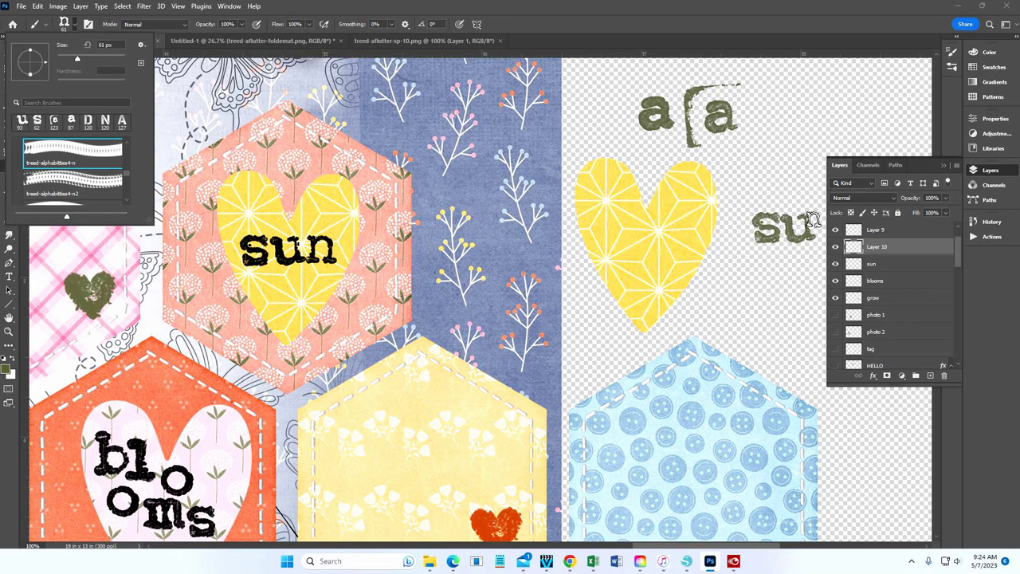
pyautogui.click(945, 167)
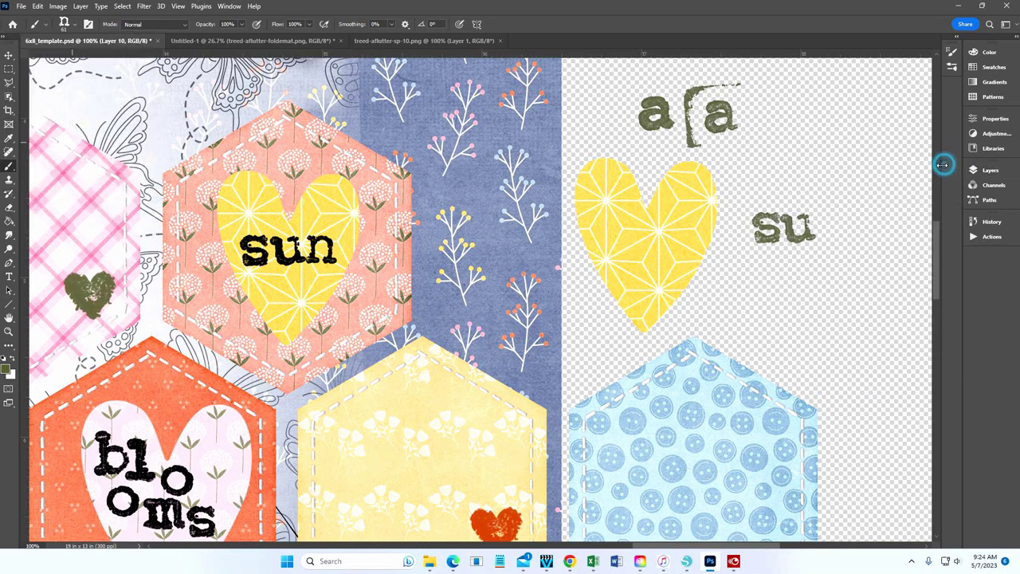
pyautogui.click(823, 226)
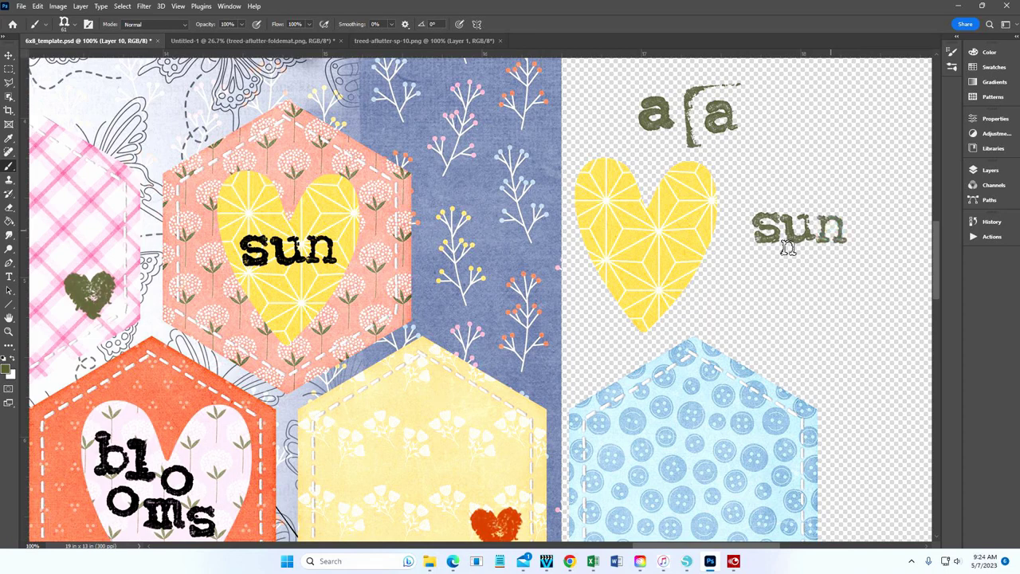
# Place the stamped-letter layer above the plain heart's layer and move the word sun onto the yellow heart
pyautogui.click(8, 55)
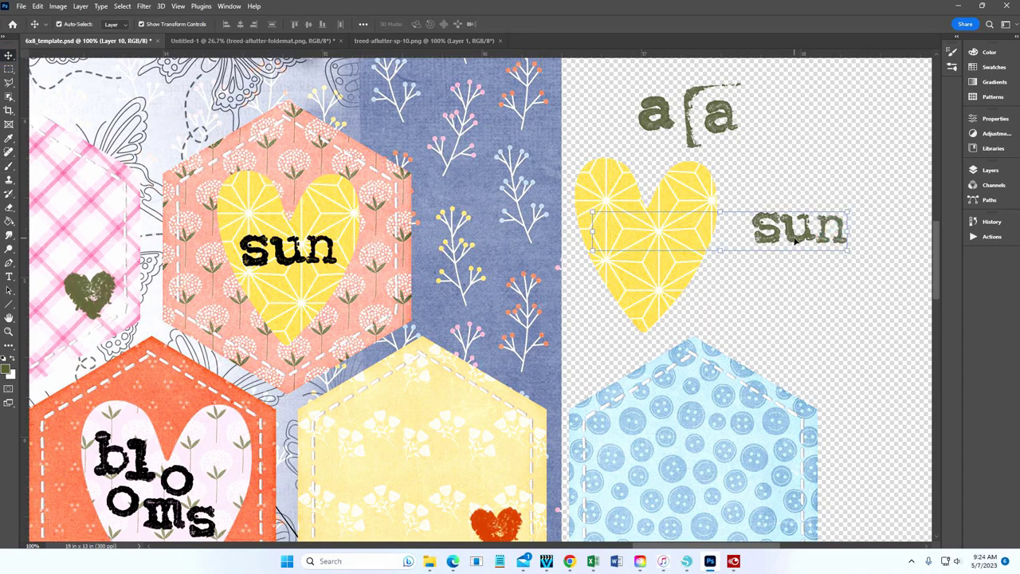
pyautogui.moveTo(795, 241); pyautogui.dragTo(771, 255)
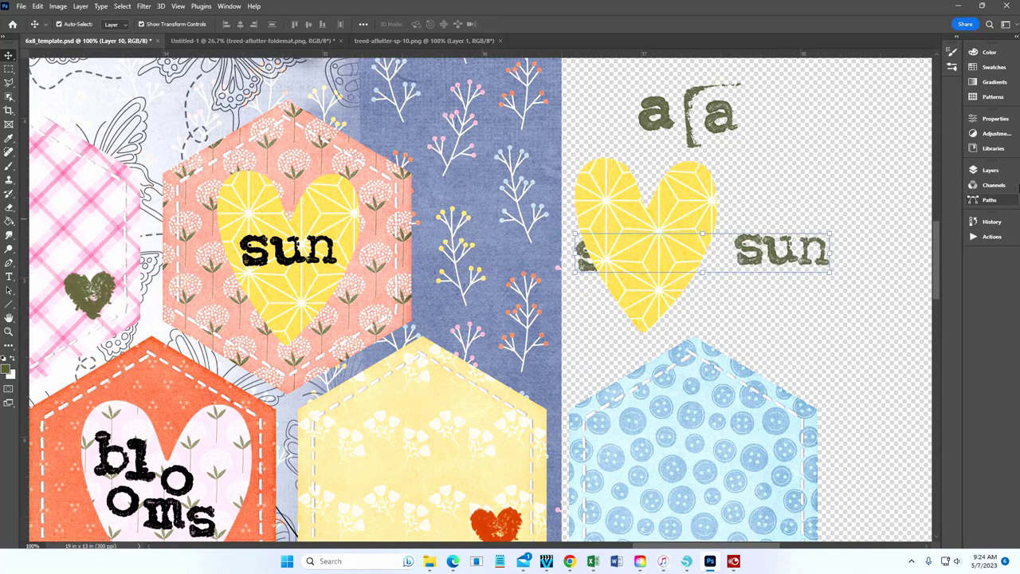
pyautogui.click(1007, 173)
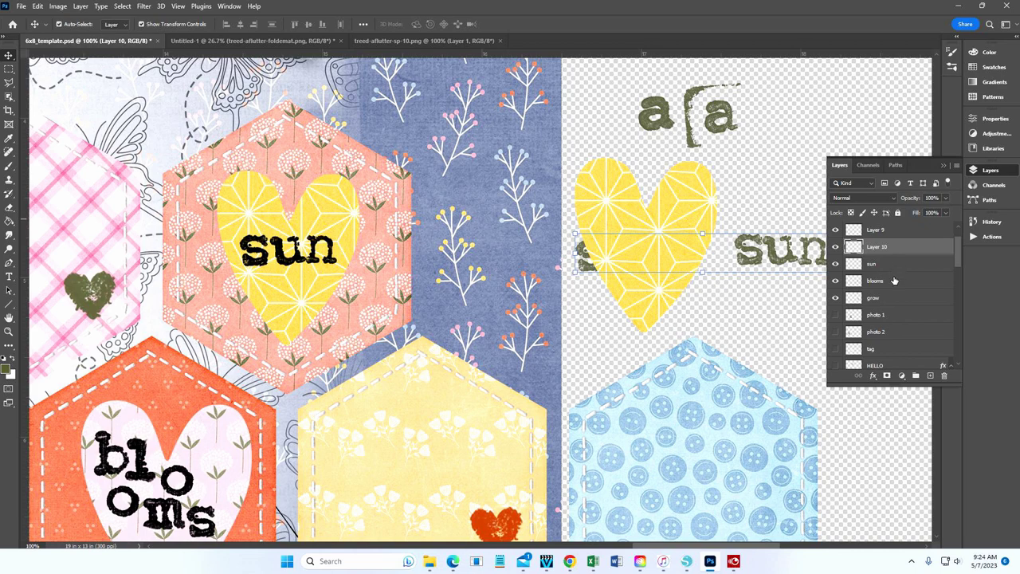
pyautogui.click(693, 181)
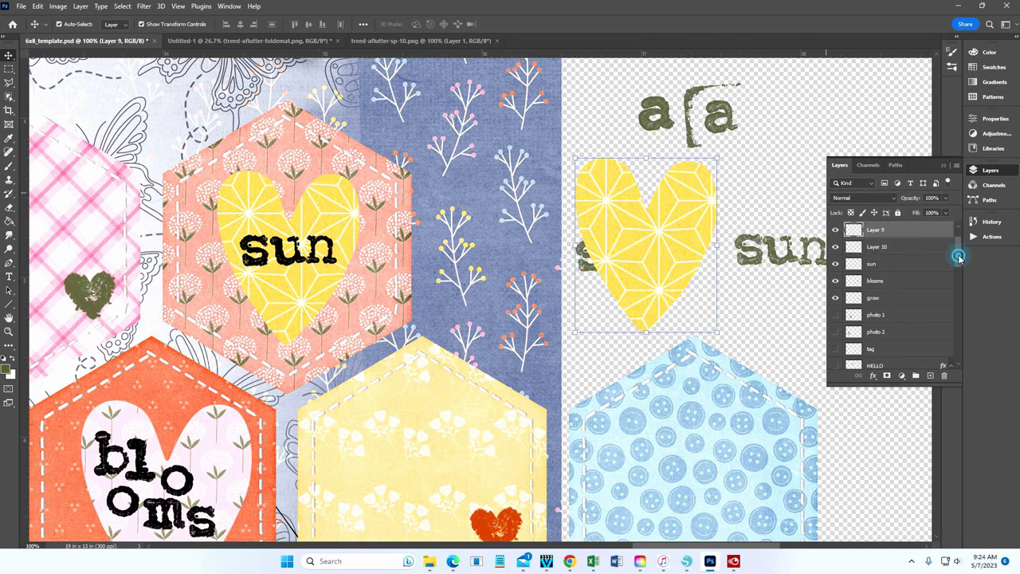
pyautogui.moveTo(960, 255); pyautogui.dragTo(960, 246)
pyautogui.moveTo(890, 282); pyautogui.dragTo(882, 262)
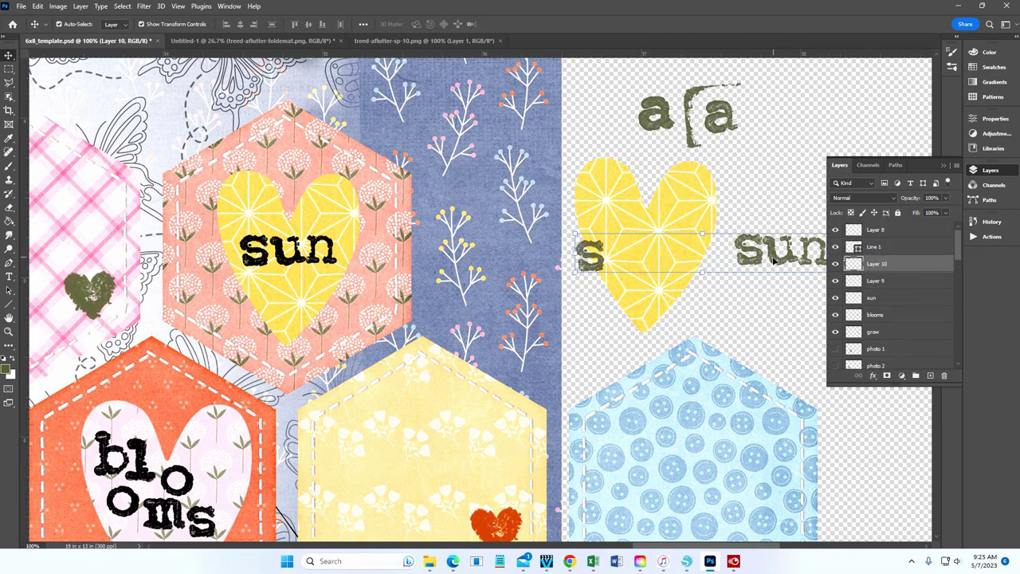
pyautogui.moveTo(774, 249); pyautogui.dragTo(639, 243)
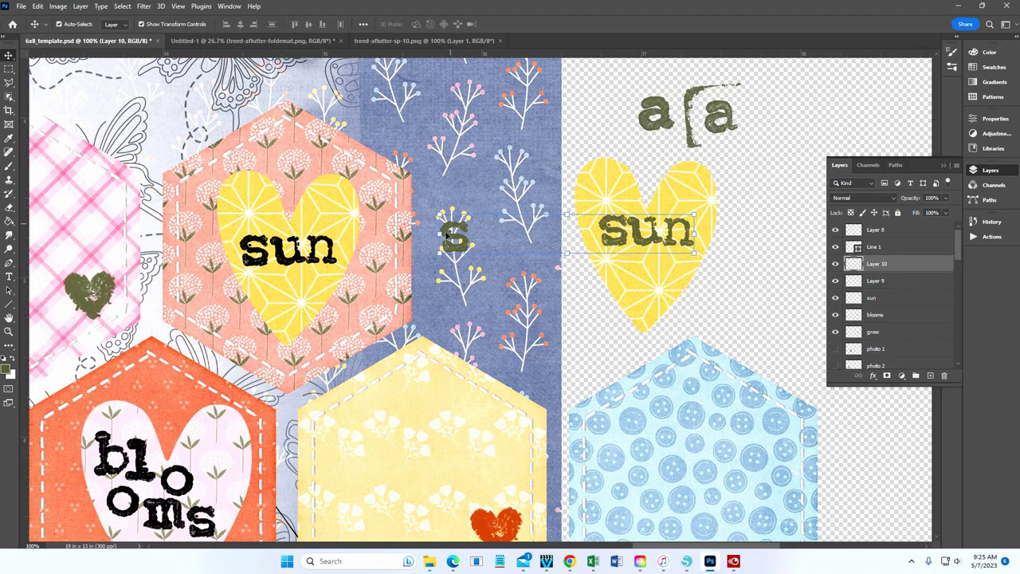
# Erase the stray letter s lying on the blue floral paper from the stamped-letter layer
pyautogui.click(8, 206)
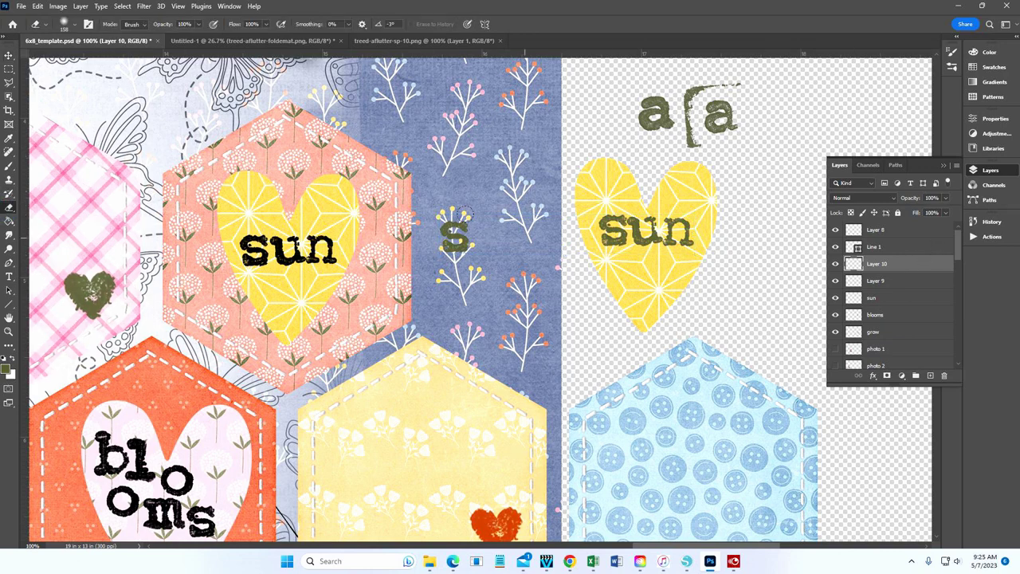
pyautogui.moveTo(429, 210)
pyautogui.mouseDown()
pyautogui.moveTo(456, 232)
pyautogui.moveTo(432, 214)
pyautogui.mouseUp()
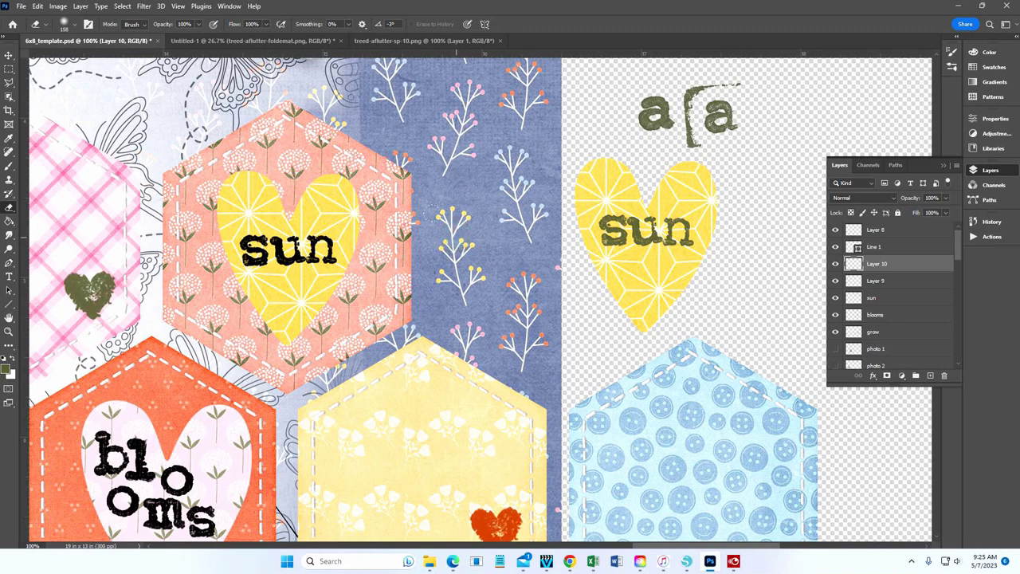
# Merge the stamped-letter layer with the plain heart's layer and shift the merged sun heart slightly sideways, away from the blue paper
pyautogui.click(9, 55)
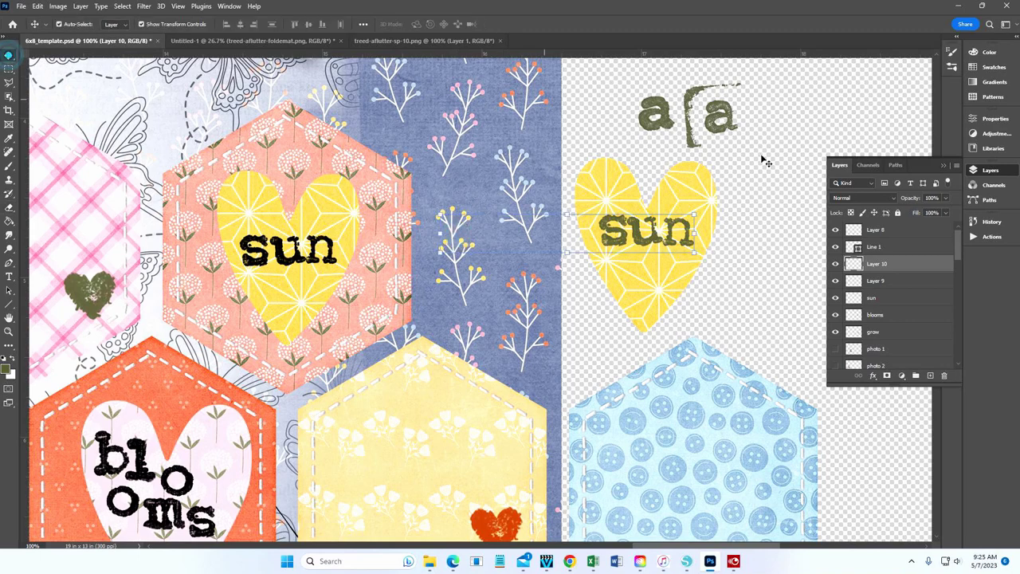
pyautogui.click(892, 283)
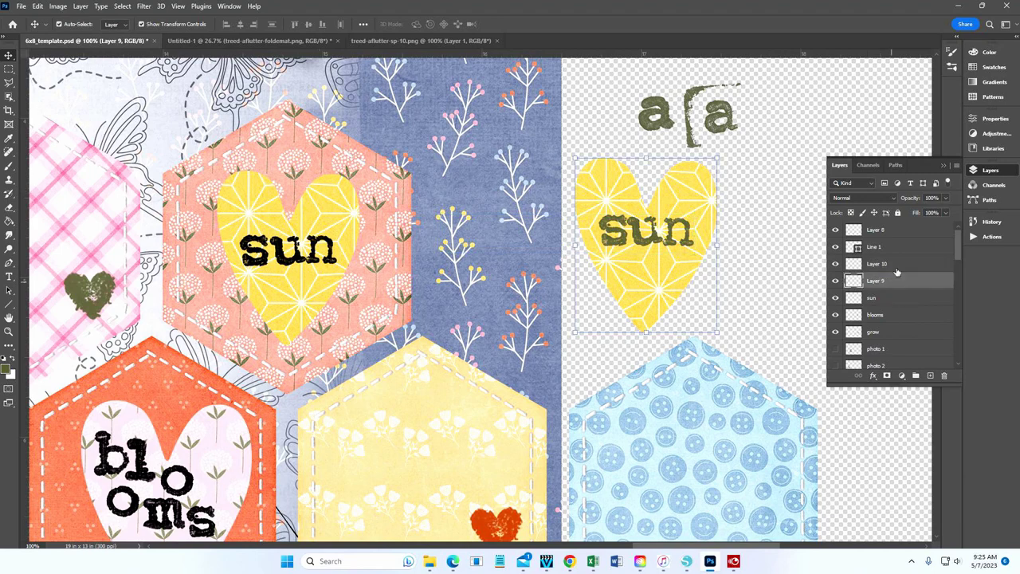
pyautogui.keyDown('shift'); pyautogui.click(898, 266); pyautogui.keyUp('shift')
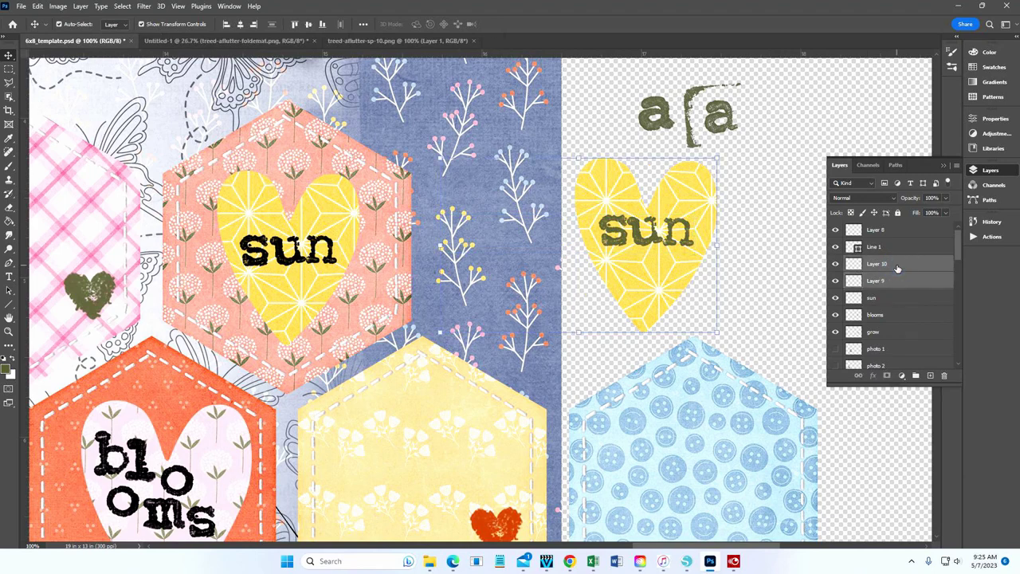
pyautogui.rightClick(898, 270)
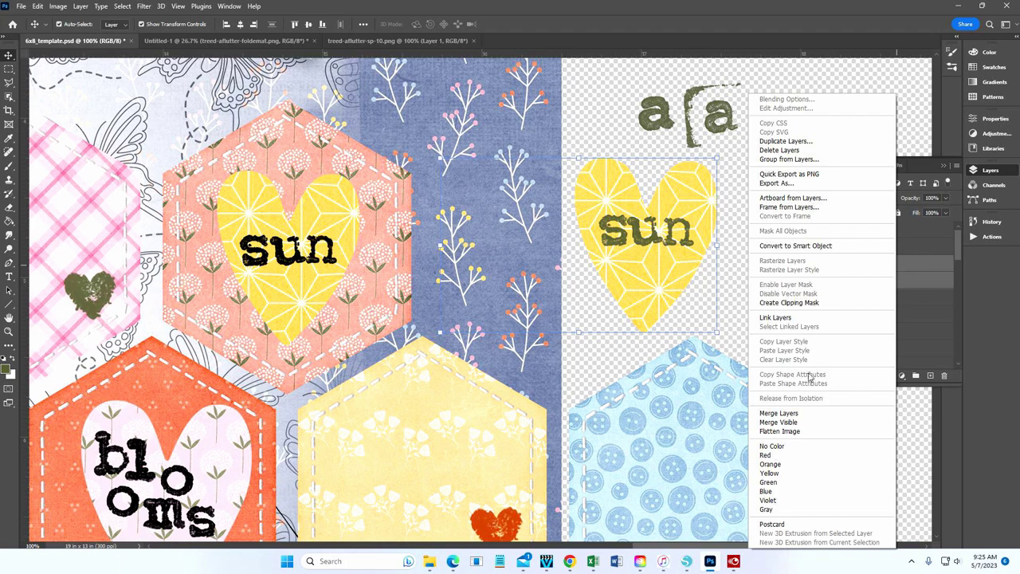
pyautogui.click(792, 416)
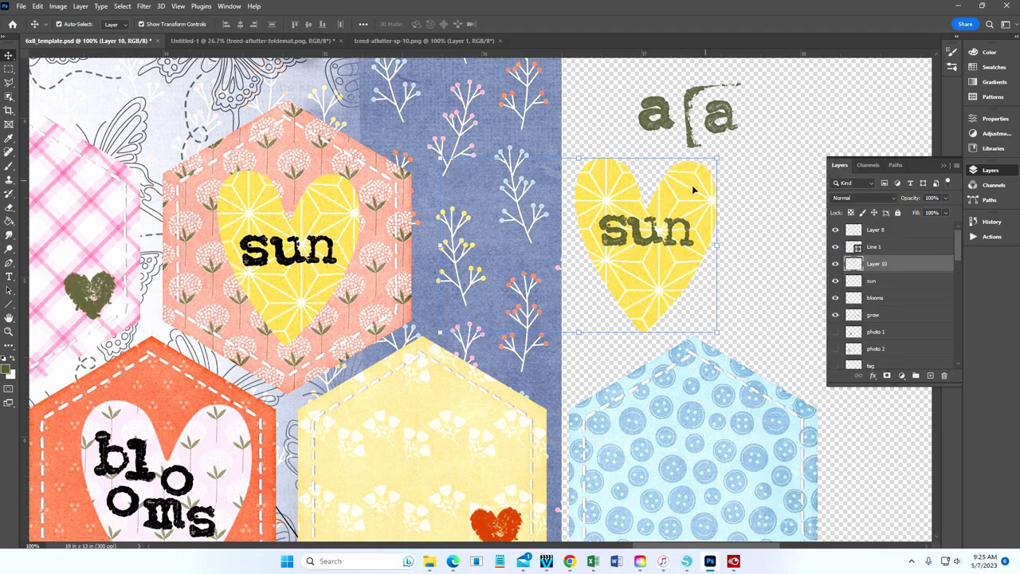
pyautogui.moveTo(682, 191); pyautogui.dragTo(706, 192)
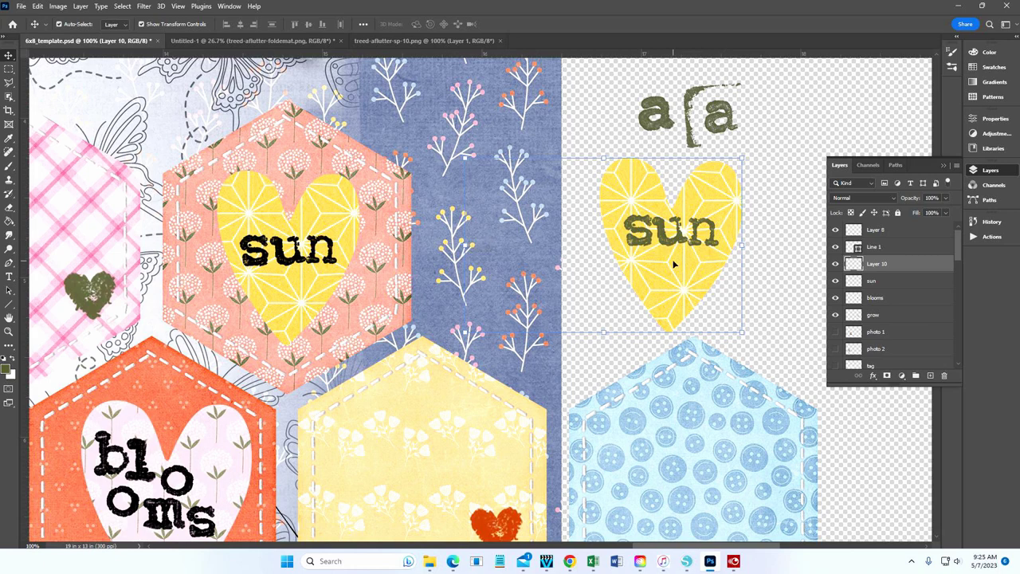
# Choose the treed-alphabitties4-heart2 brush at 121 px for stamping on the hexagons
pyautogui.scroll(-3, 623, 257)
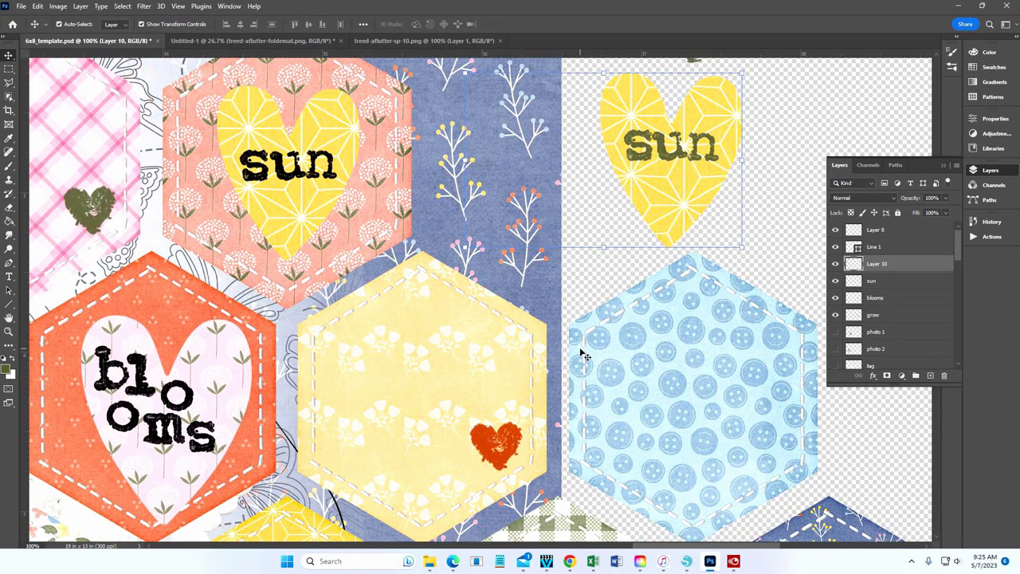
pyautogui.scroll(-3, 585, 356)
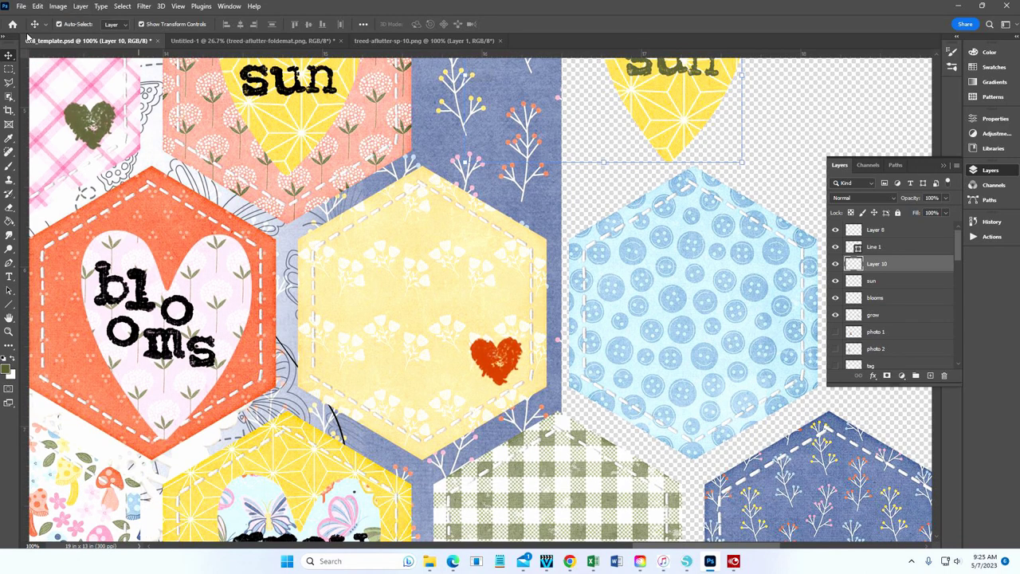
pyautogui.click(9, 166)
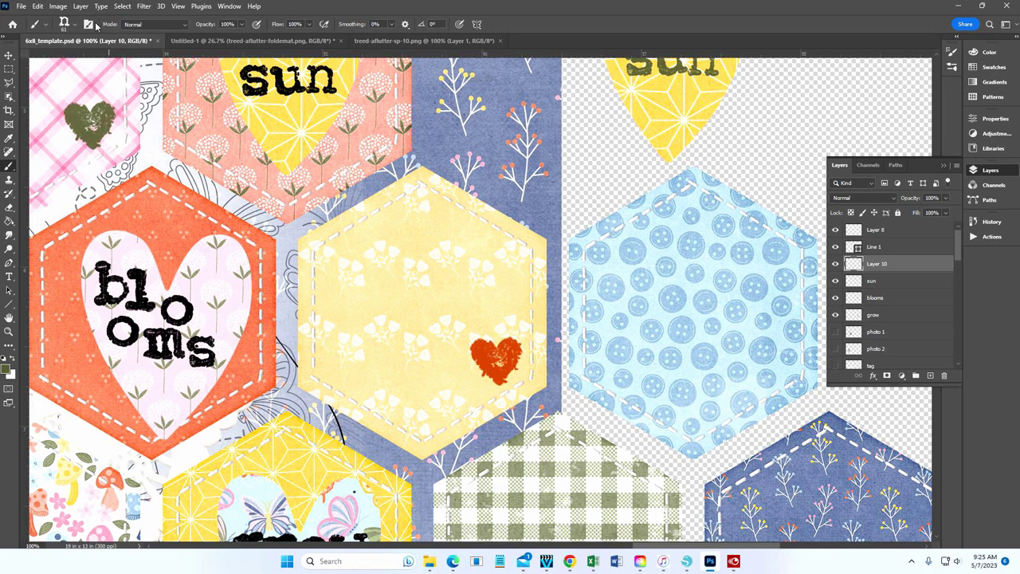
pyautogui.click(70, 24)
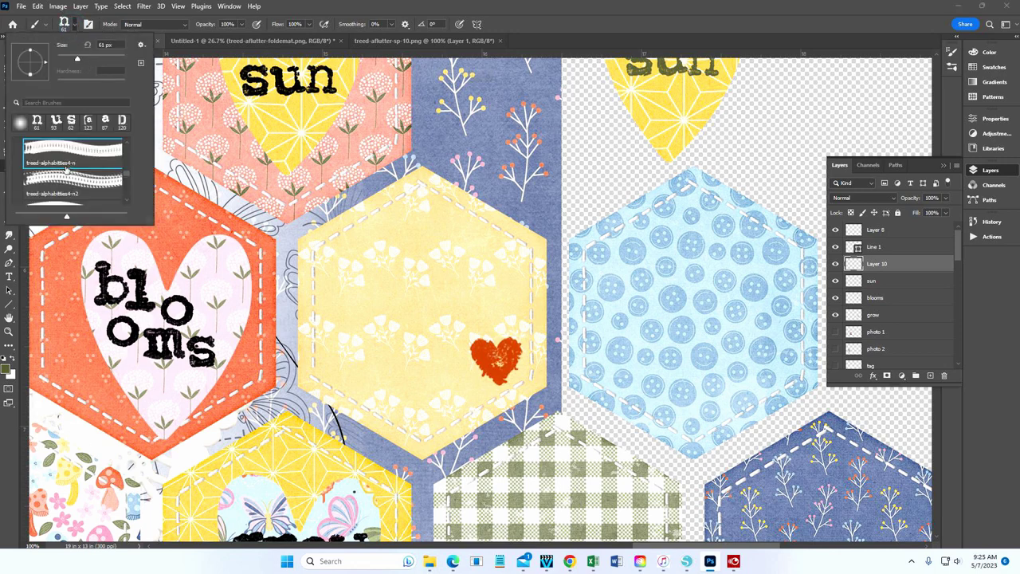
pyautogui.scroll(-3, 67, 169)
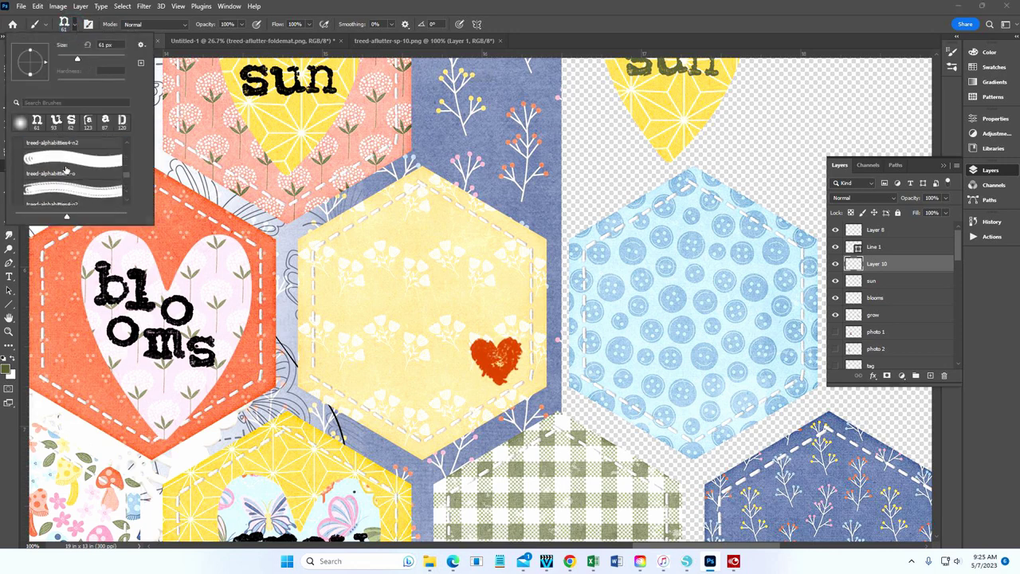
pyautogui.scroll(-3, 67, 168)
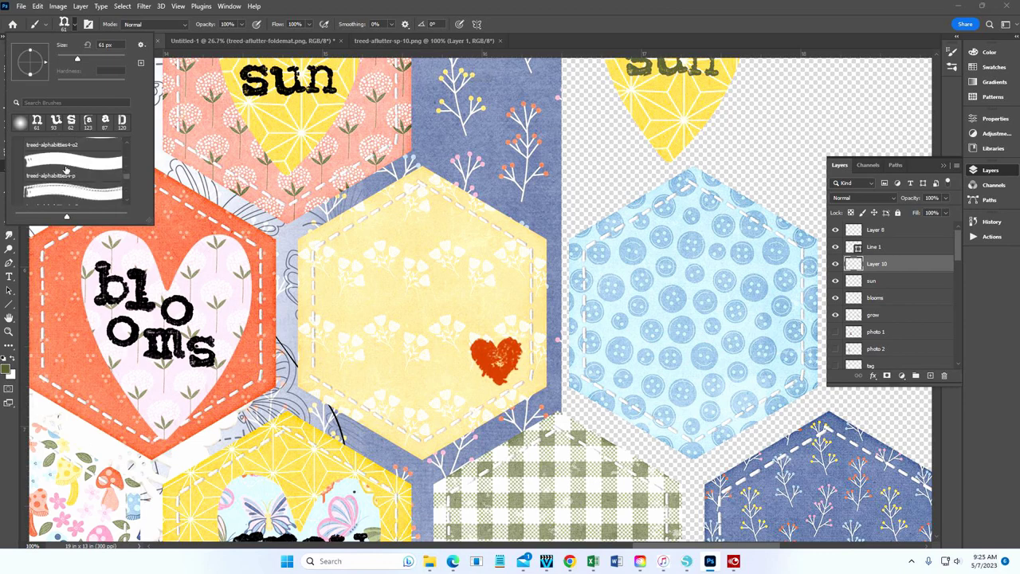
pyautogui.scroll(-4, 67, 169)
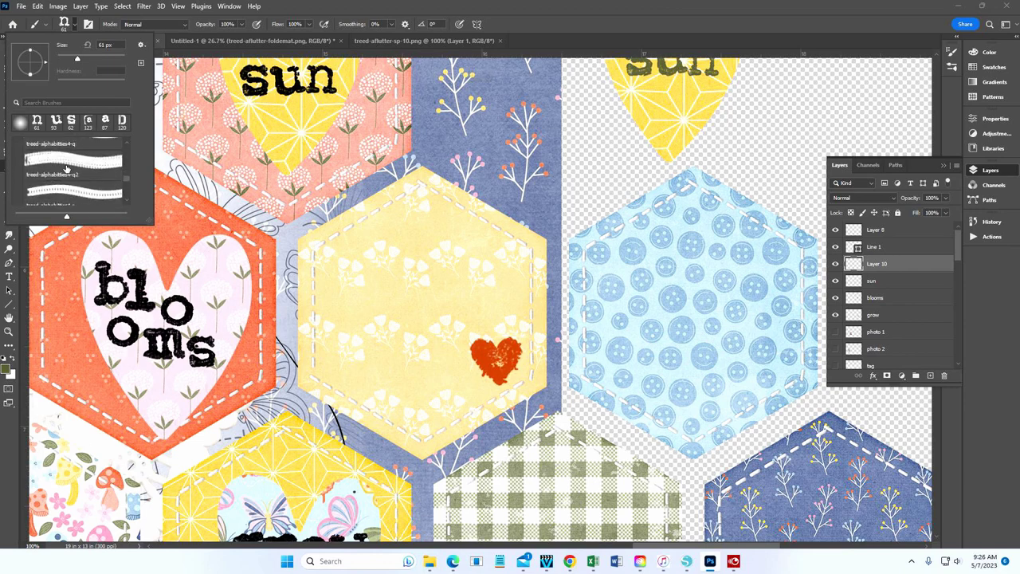
pyautogui.scroll(-4, 66, 169)
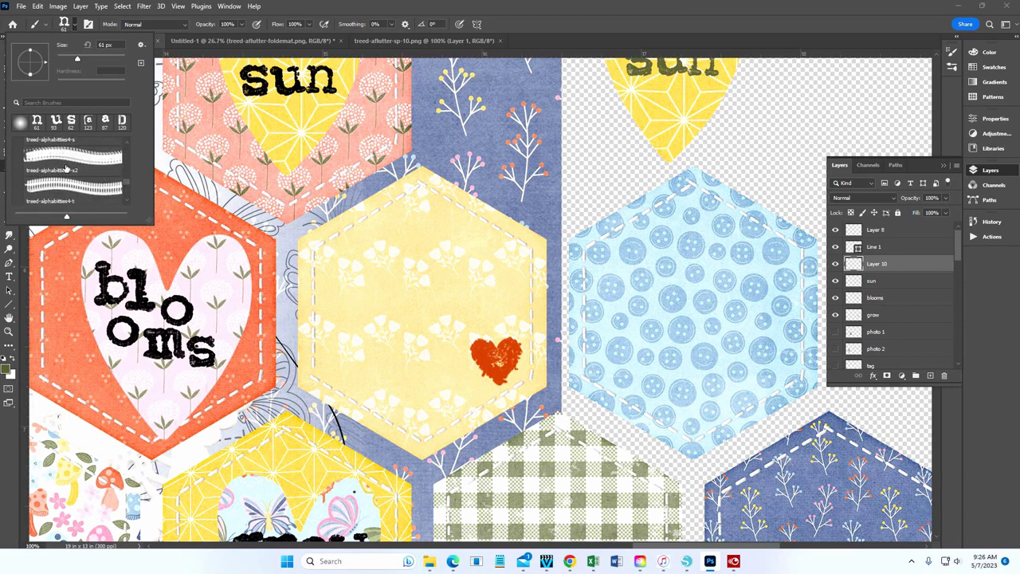
pyautogui.scroll(-4, 66, 169)
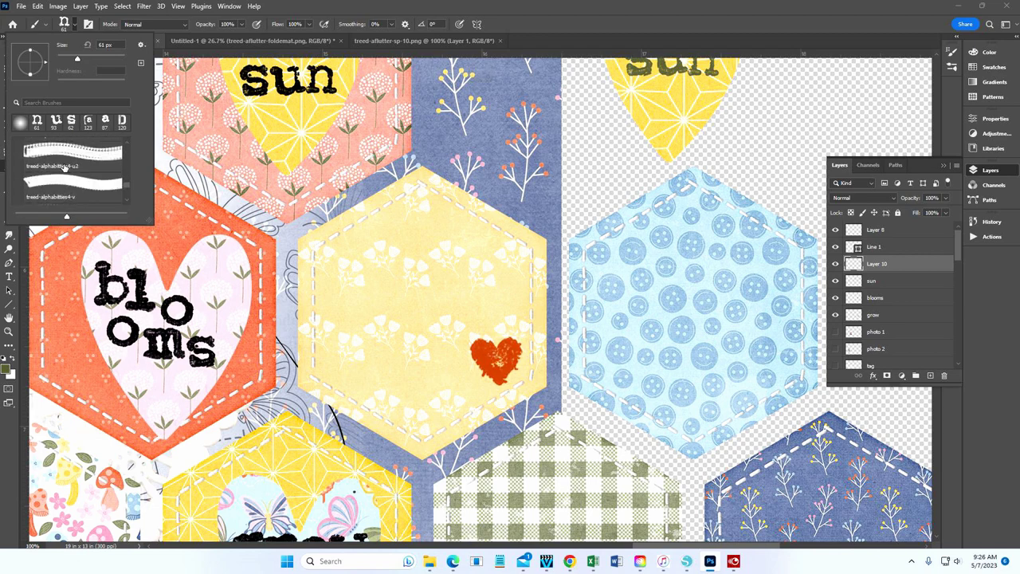
pyautogui.scroll(-4, 64, 167)
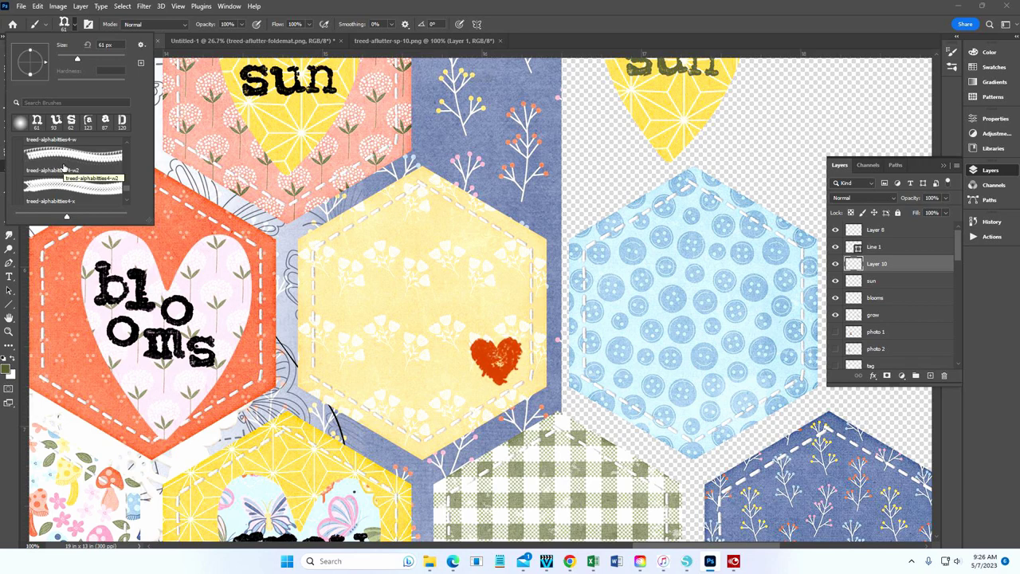
pyautogui.scroll(-3, 75, 166)
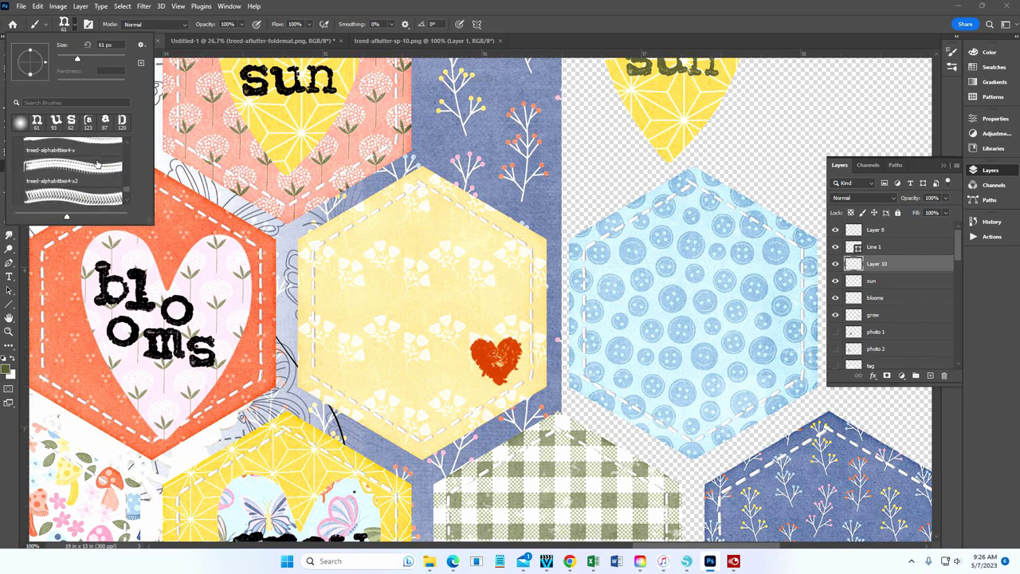
pyautogui.scroll(-4, 97, 164)
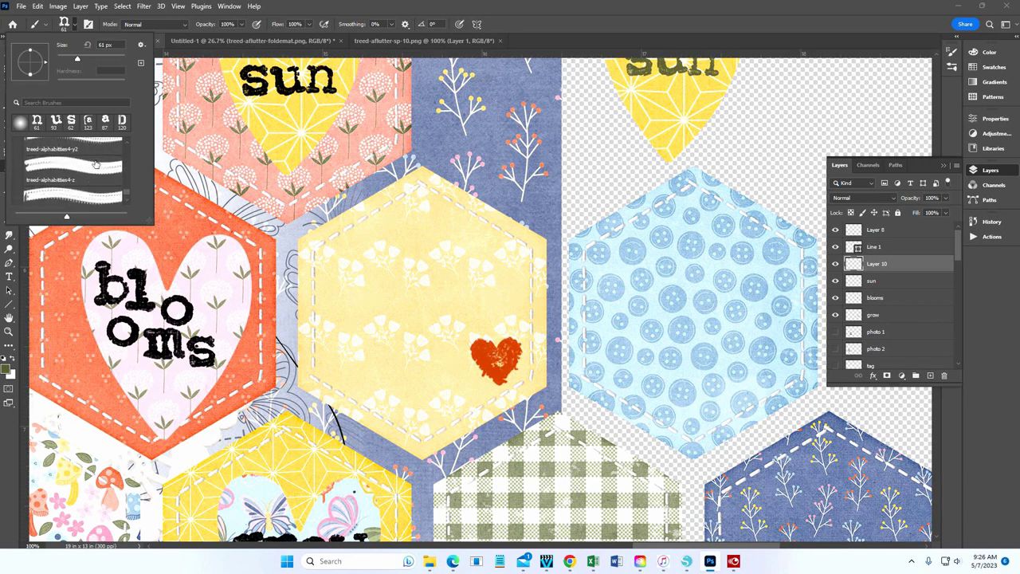
pyautogui.scroll(-3, 95, 164)
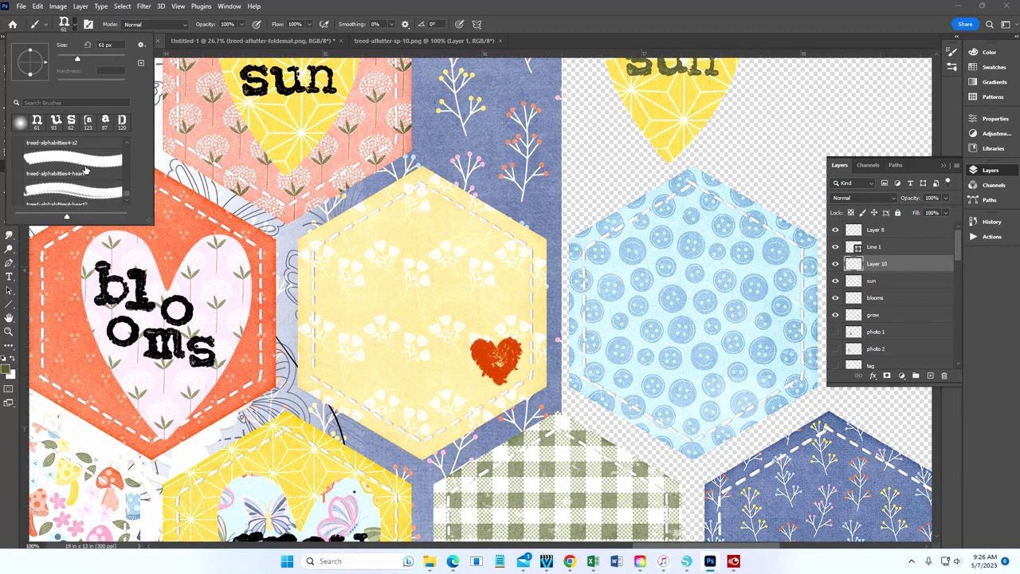
pyautogui.scroll(-1, 85, 169)
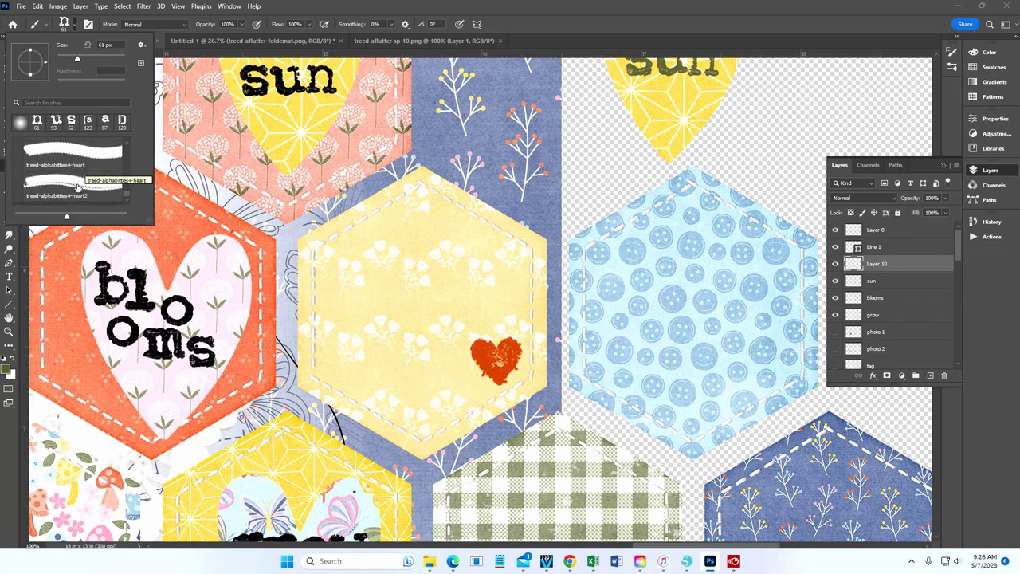
pyautogui.click(77, 185)
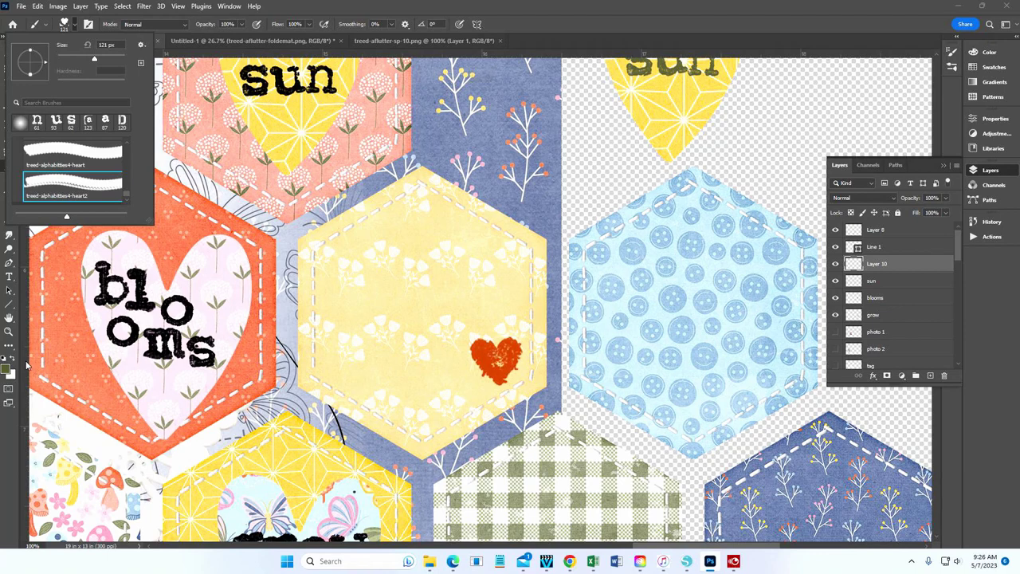
# Set the foreground colour to the near-white fcfcfa
pyautogui.click(7, 371)
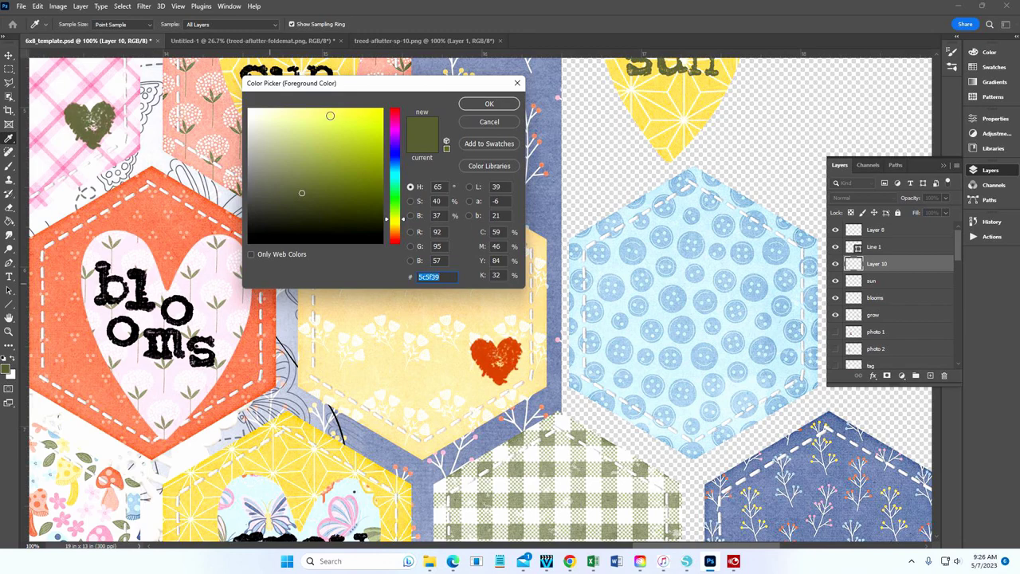
pyautogui.click(249, 109)
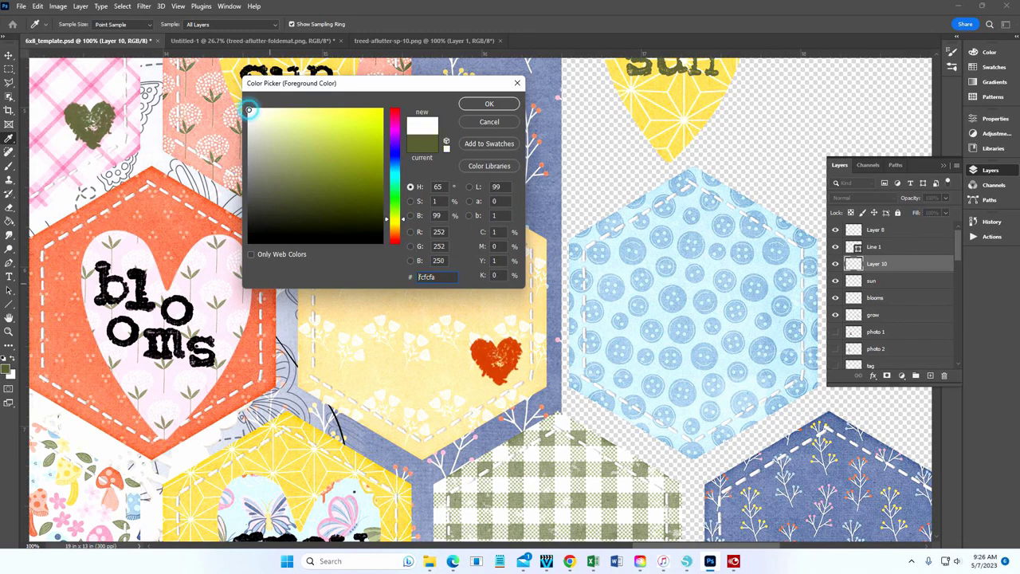
pyautogui.click(477, 108)
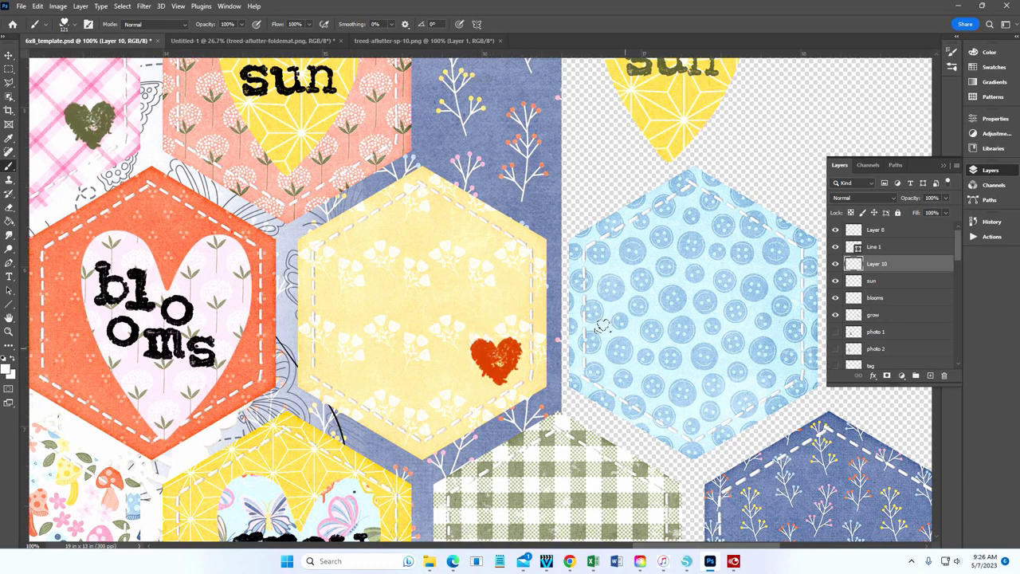
# Try stamping a white heart on the blue button-print hexagon, and undo the stamp
pyautogui.click(618, 345)
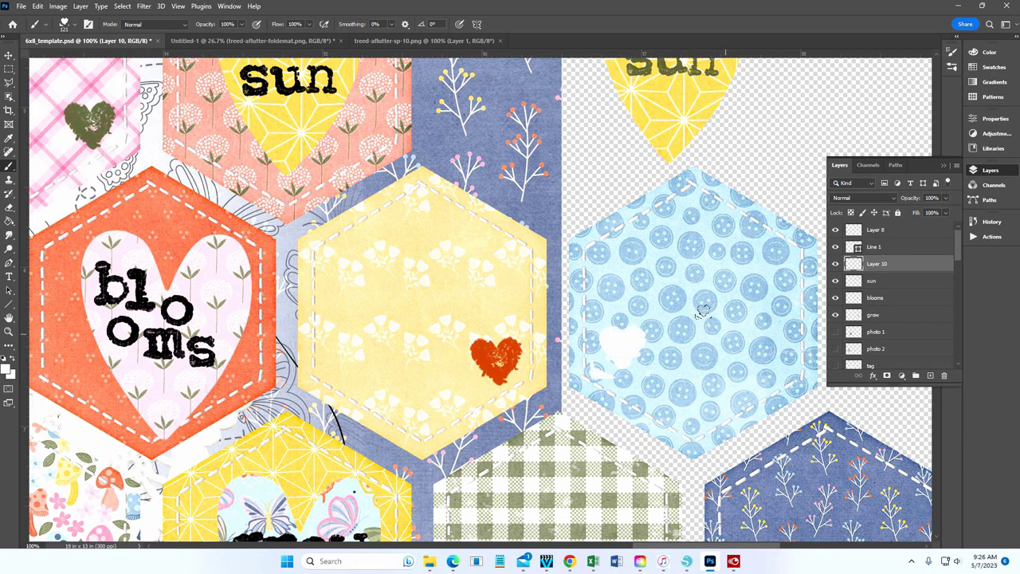
pyautogui.click(37, 8)
pyautogui.click(38, 19)
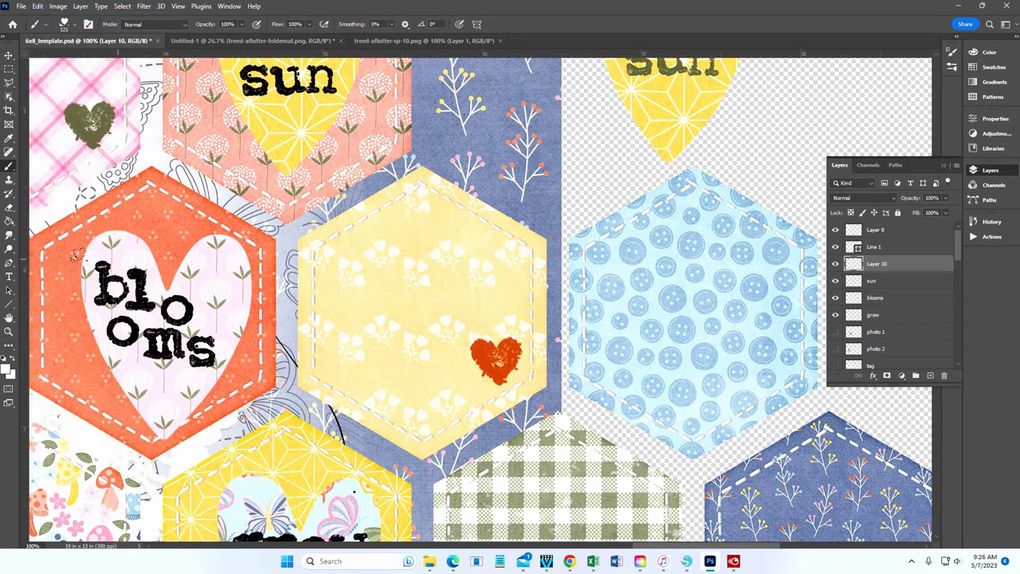
# Fit the whole spread in view and make the hidden HELLO and MAY title layers visible
pyautogui.click(9, 332)
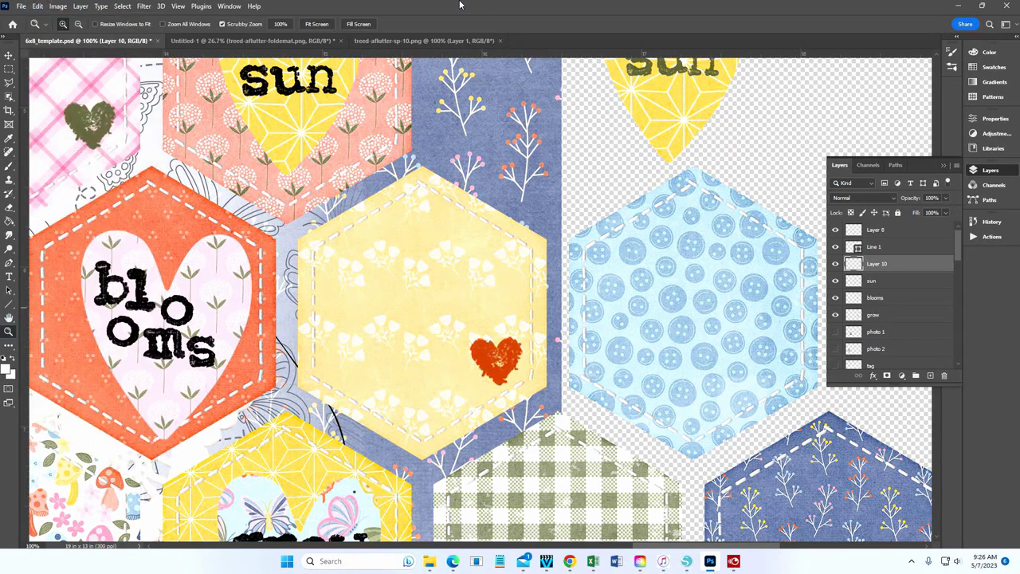
pyautogui.click(317, 25)
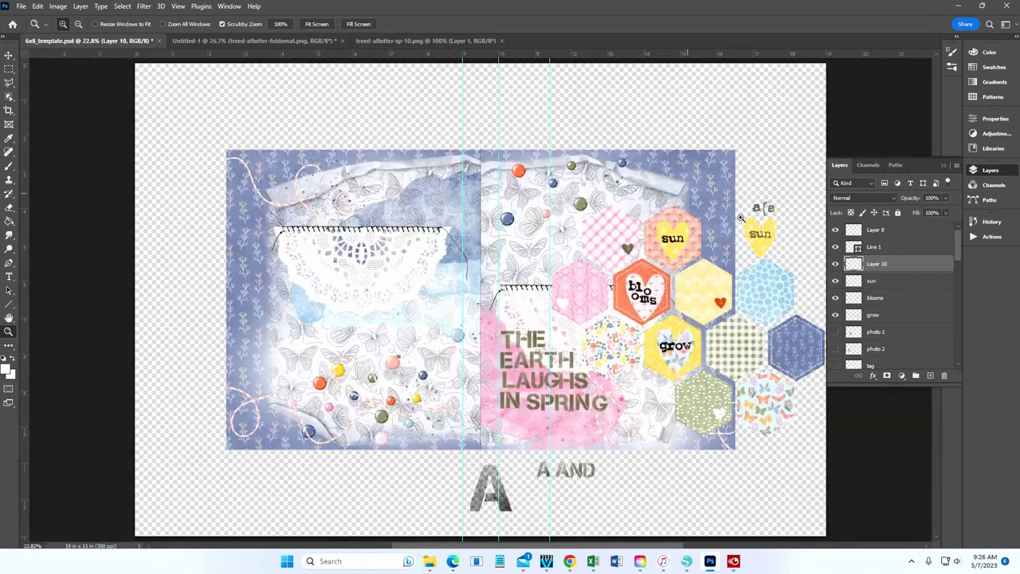
pyautogui.click(8, 56)
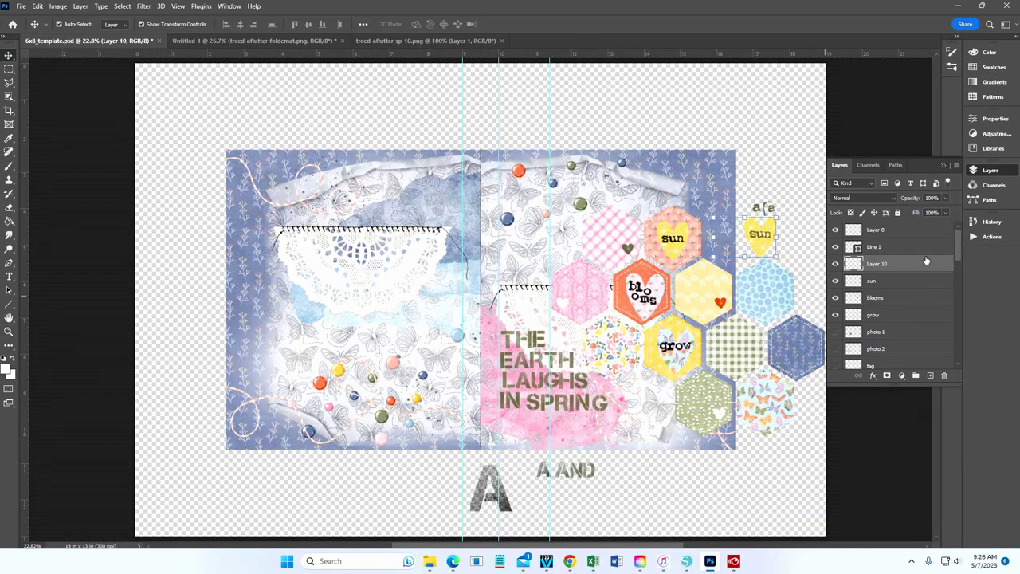
pyautogui.moveTo(958, 244); pyautogui.dragTo(957, 277)
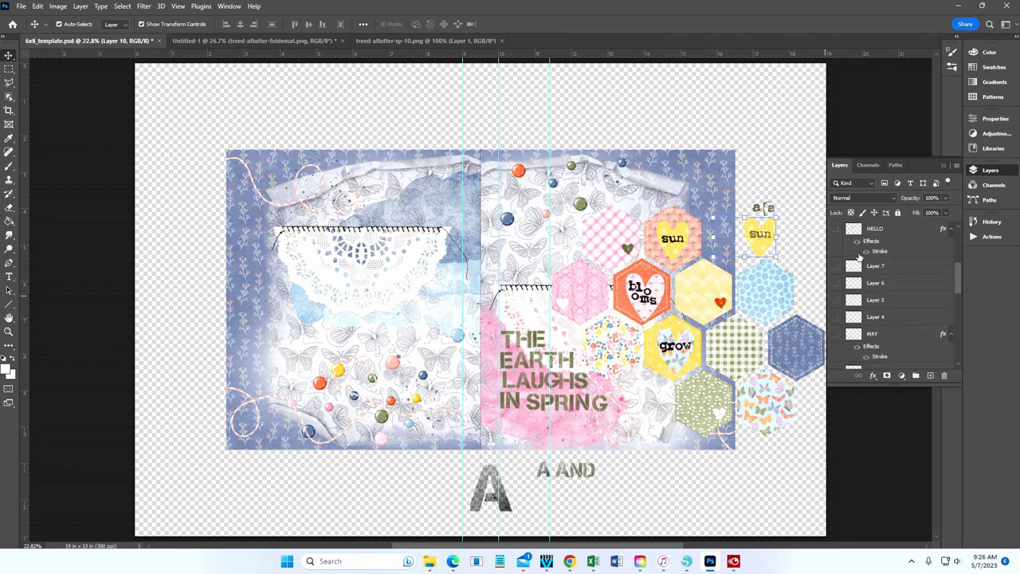
pyautogui.click(836, 229)
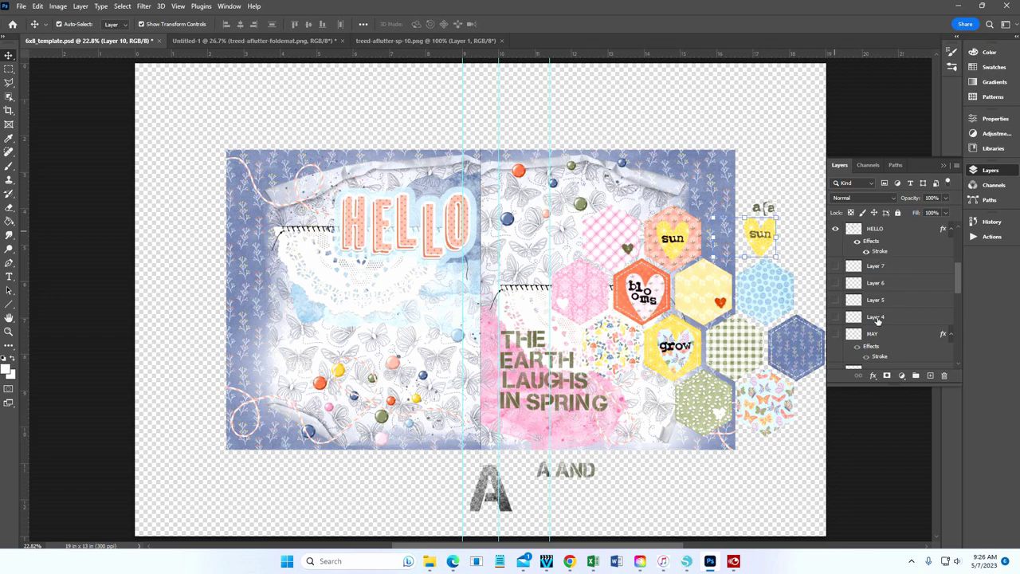
pyautogui.click(835, 335)
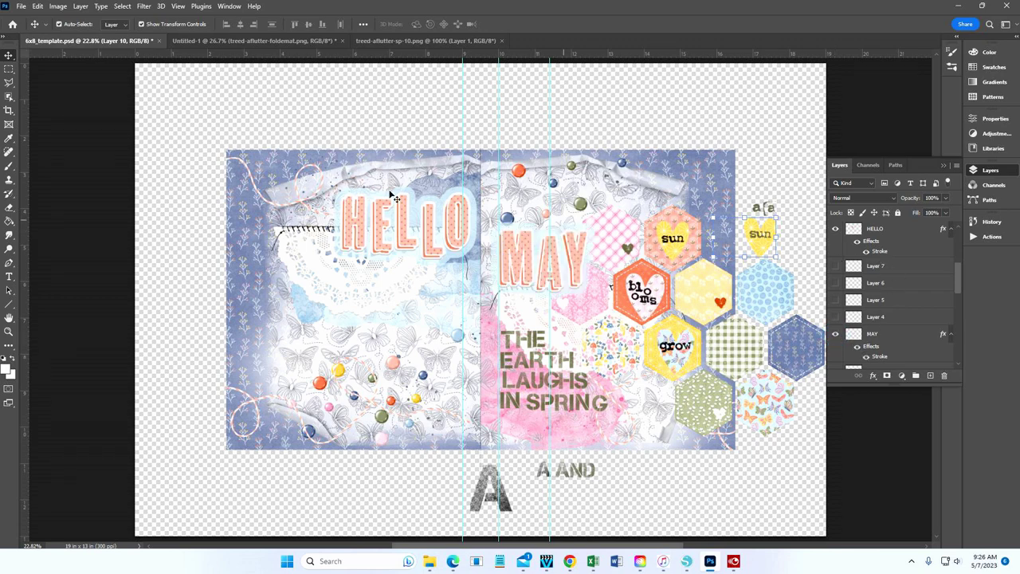
# Move the words HELLO and MAY off the spread onto the empty canvas above it, side by side
pyautogui.click(10, 56)
pyautogui.moveTo(429, 239); pyautogui.dragTo(444, 118)
pyautogui.moveTo(553, 251); pyautogui.dragTo(572, 91)
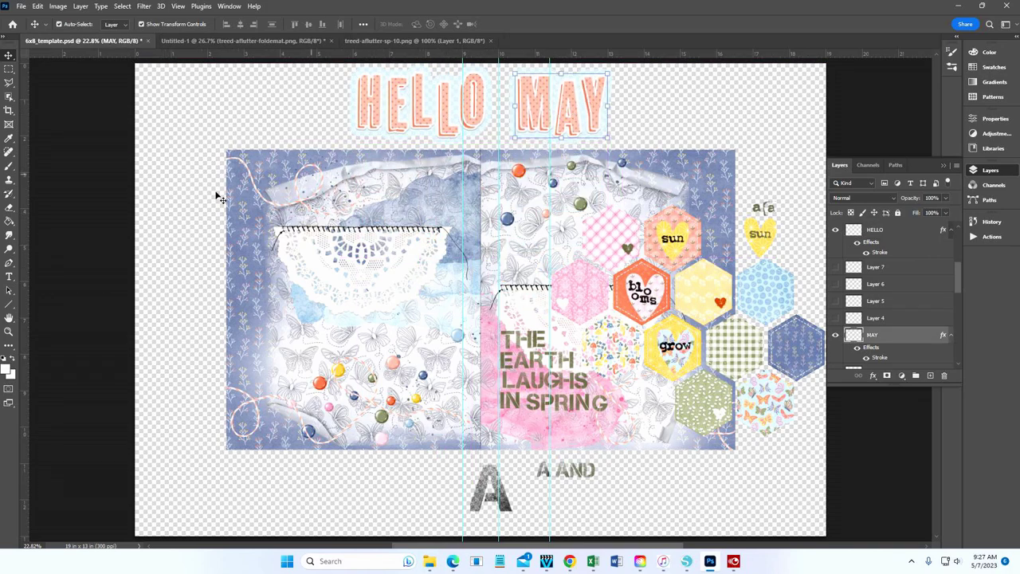
# Start the Load Files into Stack script and browse for individual source files
pyautogui.click(9, 331)
pyautogui.click(510, 107)
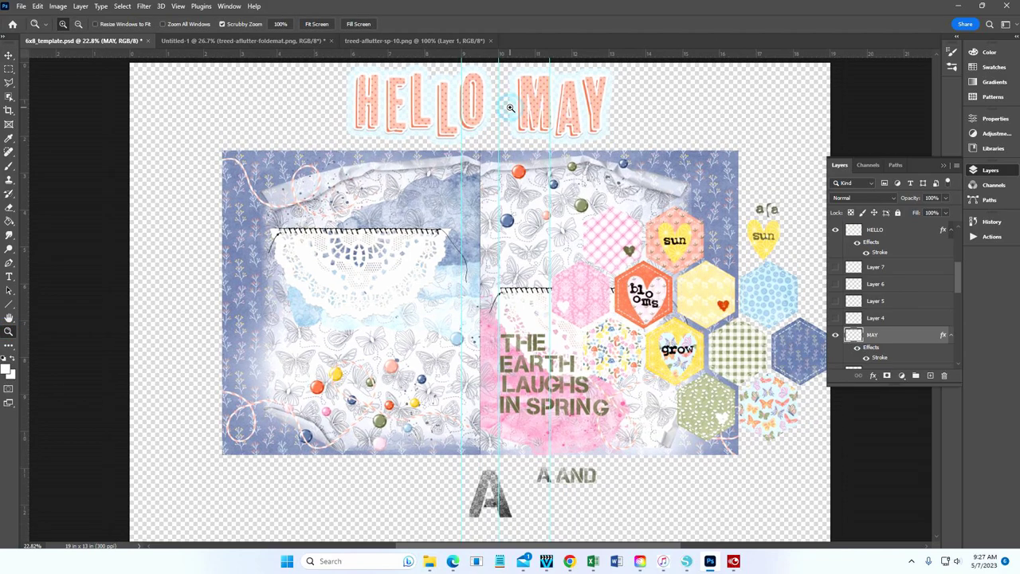
pyautogui.click(510, 107)
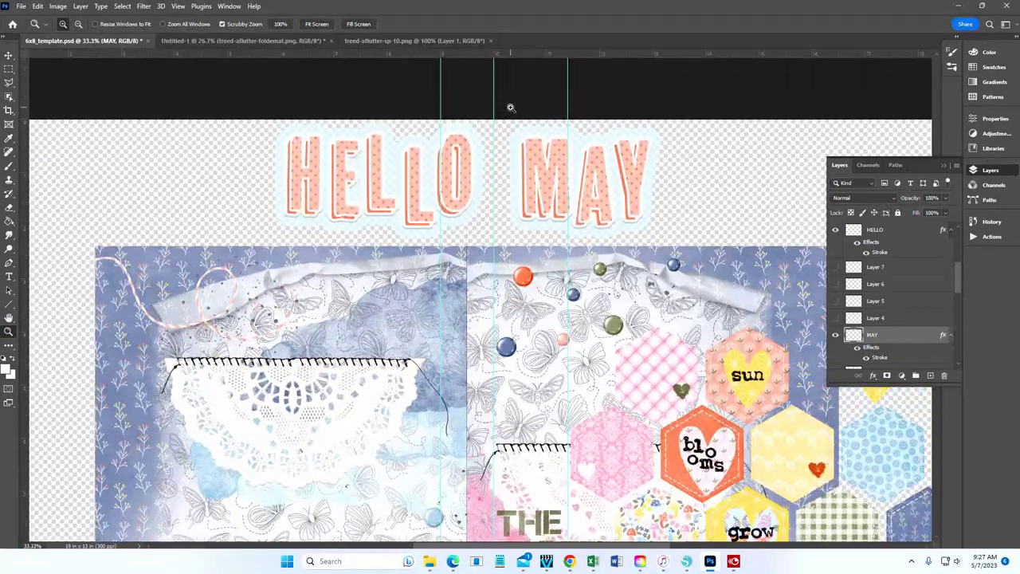
pyautogui.click(517, 197)
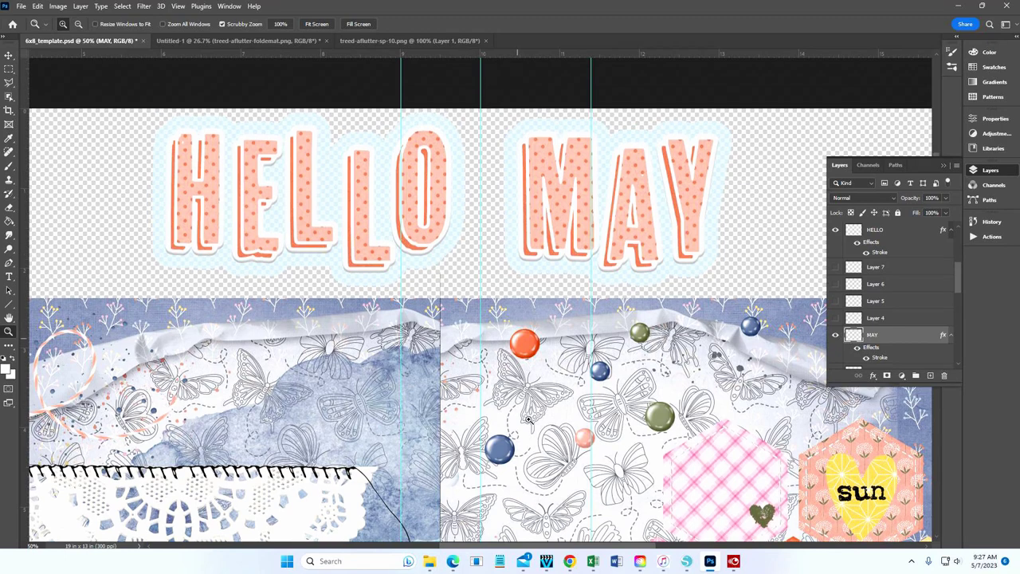
pyautogui.hscroll(3, 594, 548)
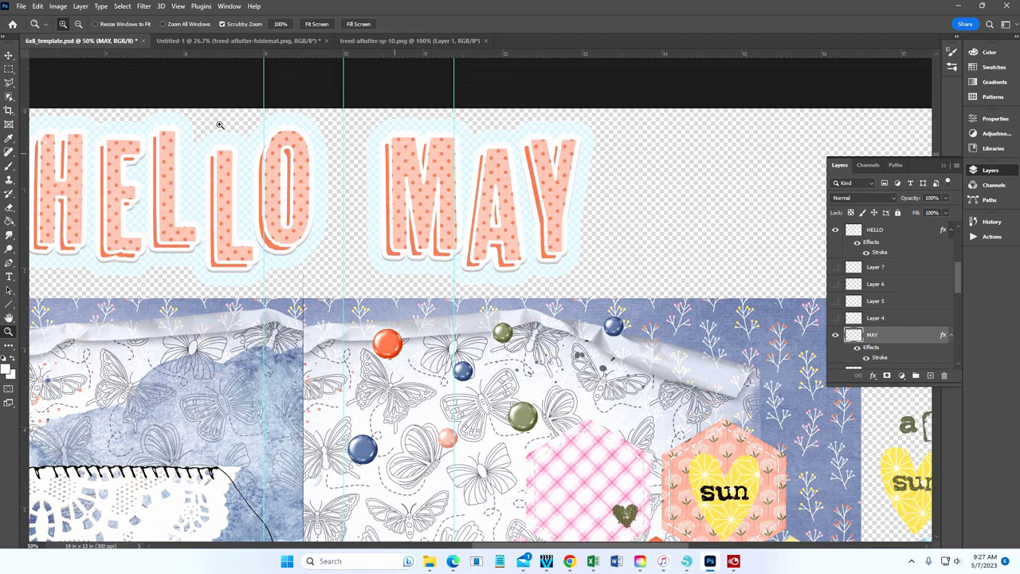
pyautogui.click(21, 7)
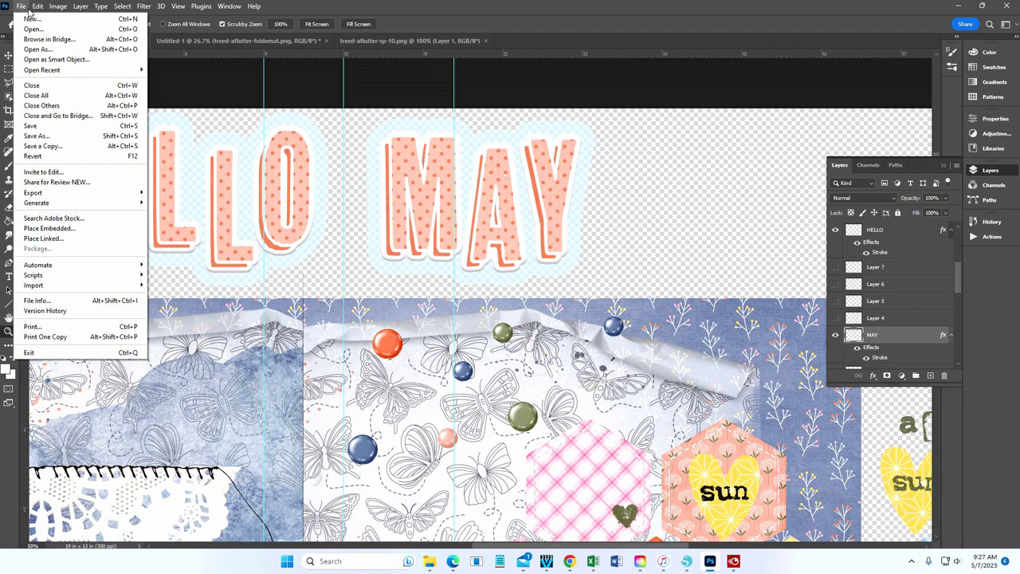
pyautogui.moveTo(38, 9)
pyautogui.moveTo(43, 268)
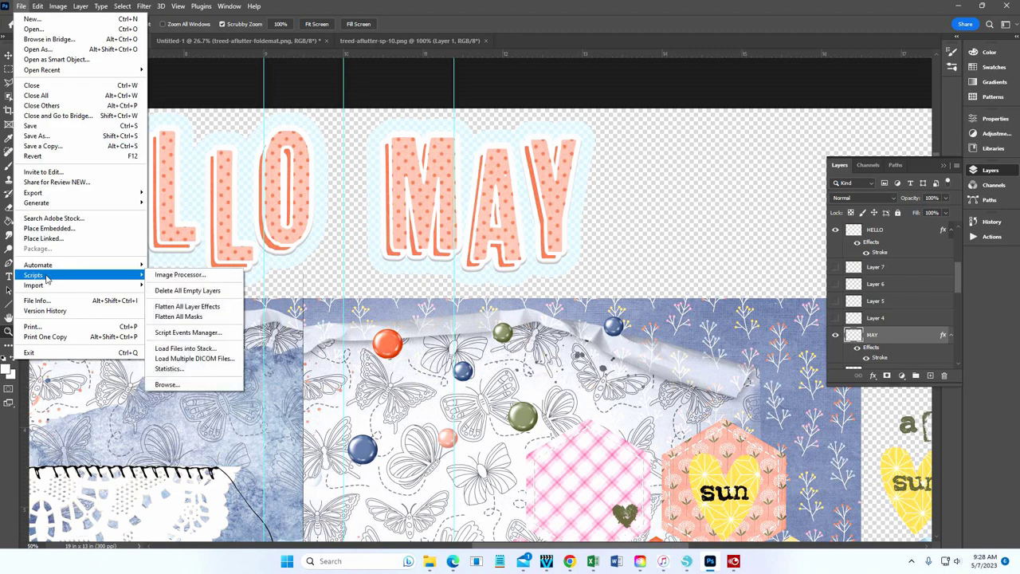
pyautogui.click(170, 350)
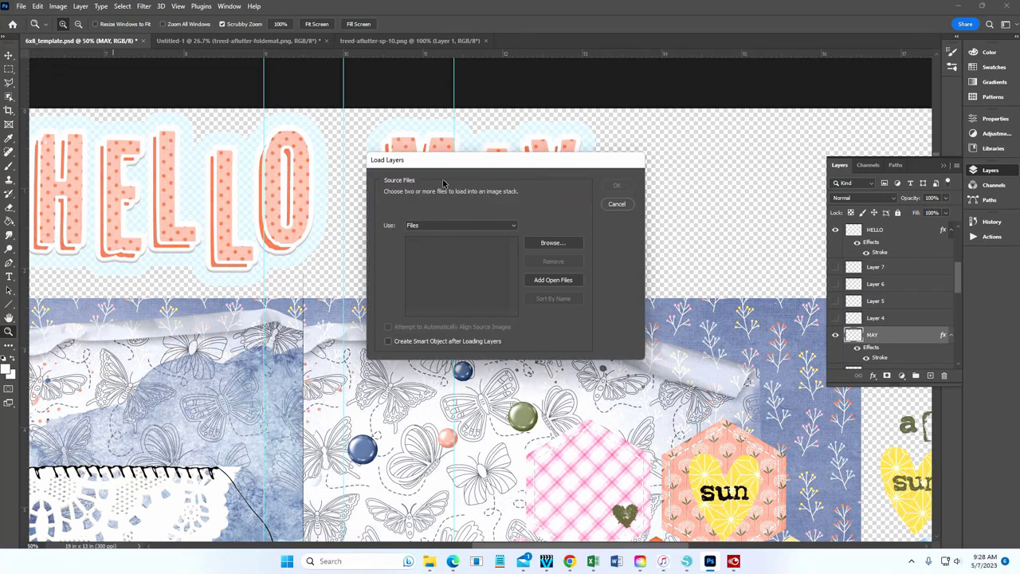
pyautogui.click(552, 244)
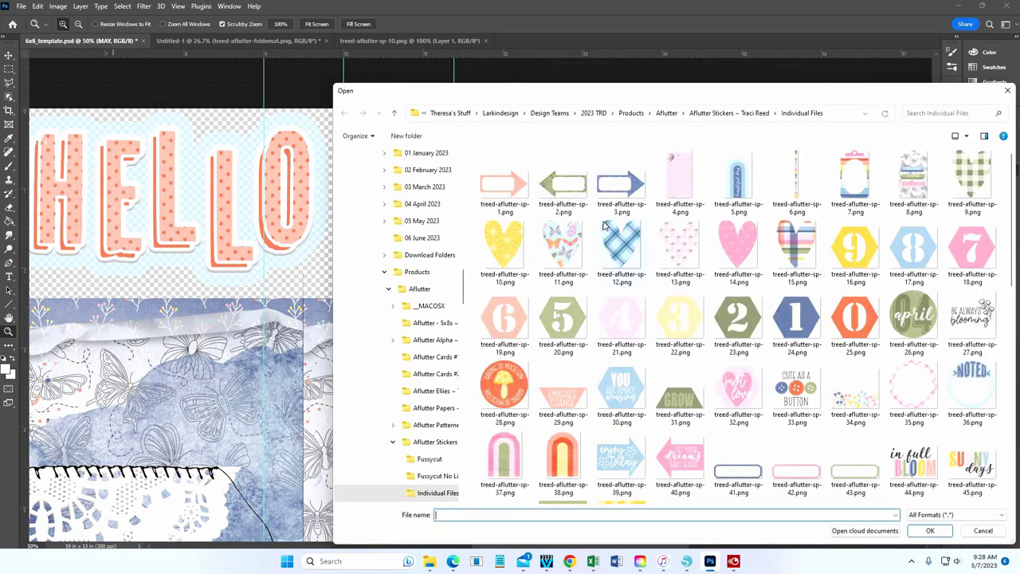
# Go to the Aflutter Alpha folder, look through the Blue and Green letter sets, and open the Pink set
pyautogui.click(667, 113)
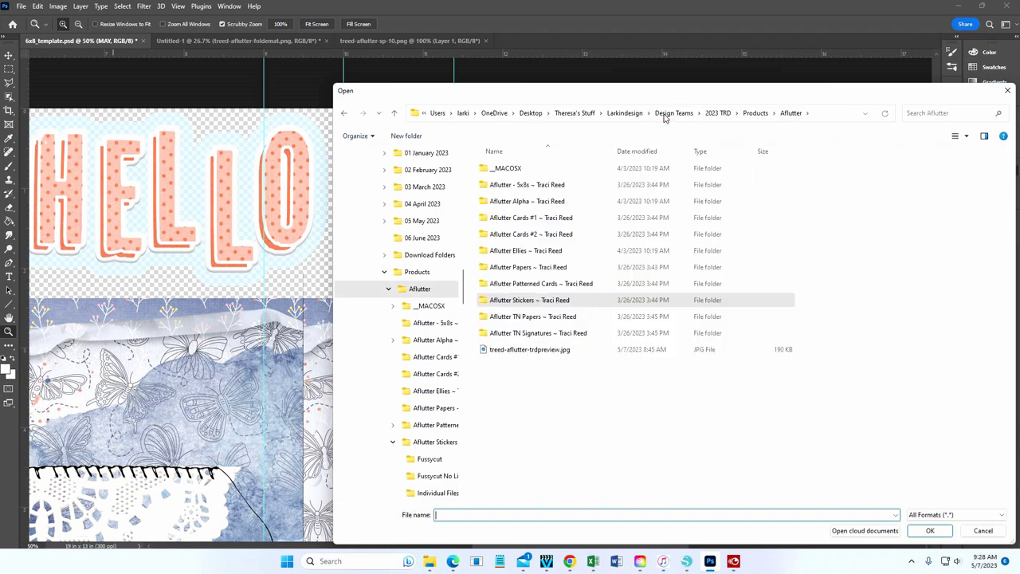
pyautogui.doubleClick(502, 202)
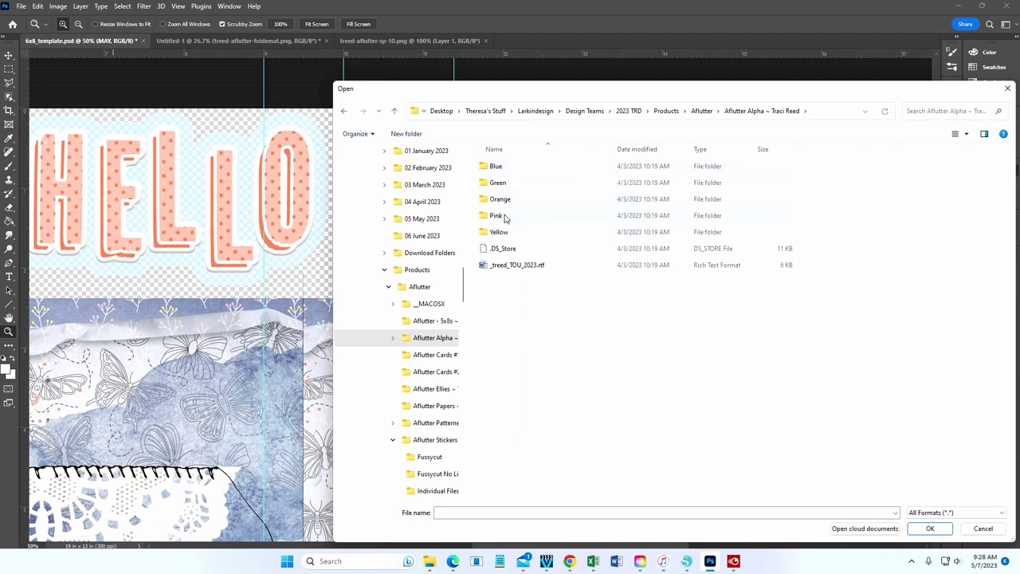
pyautogui.doubleClick(497, 167)
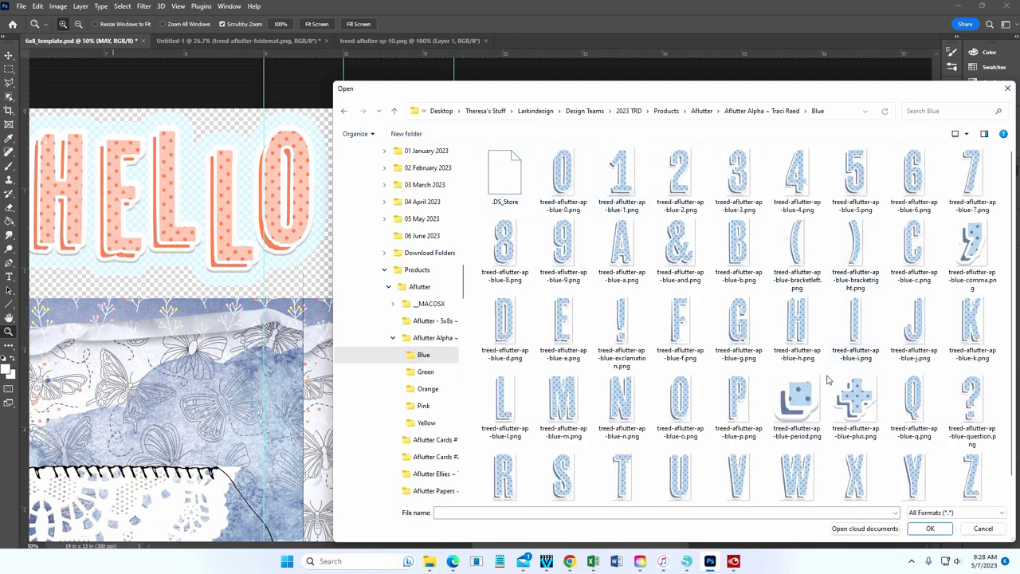
pyautogui.click(735, 114)
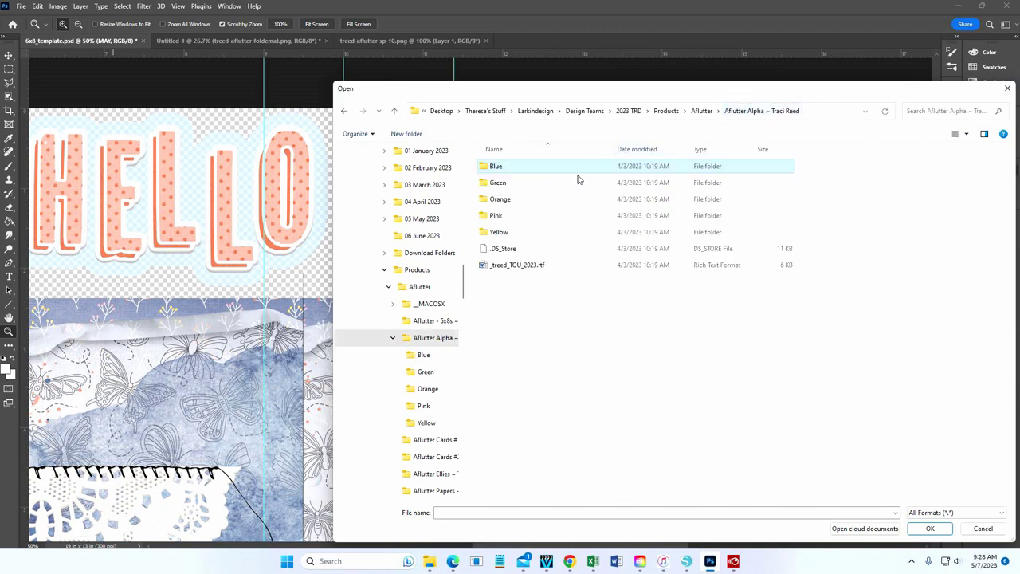
pyautogui.doubleClick(496, 183)
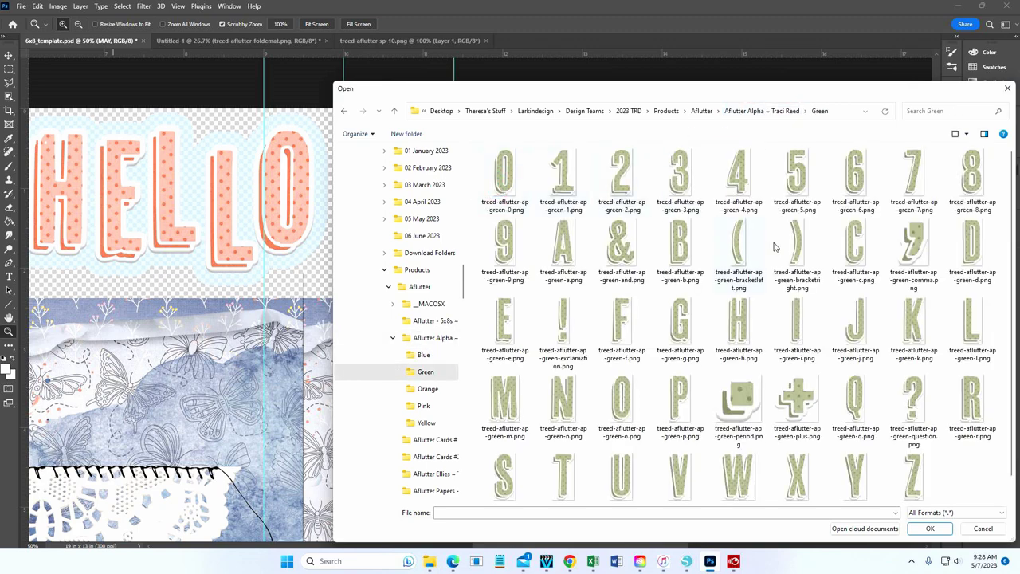
pyautogui.click(764, 114)
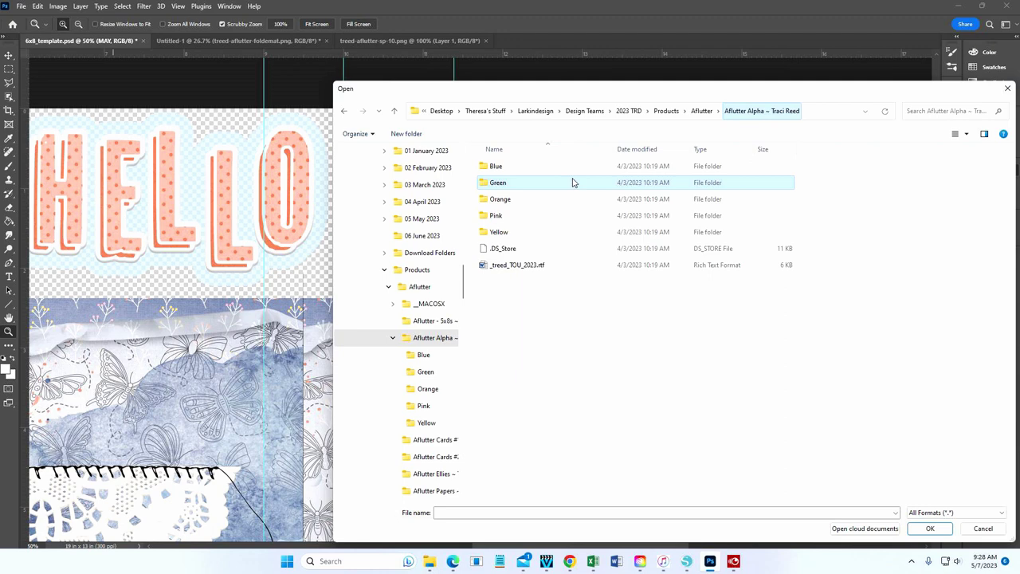
pyautogui.doubleClick(511, 217)
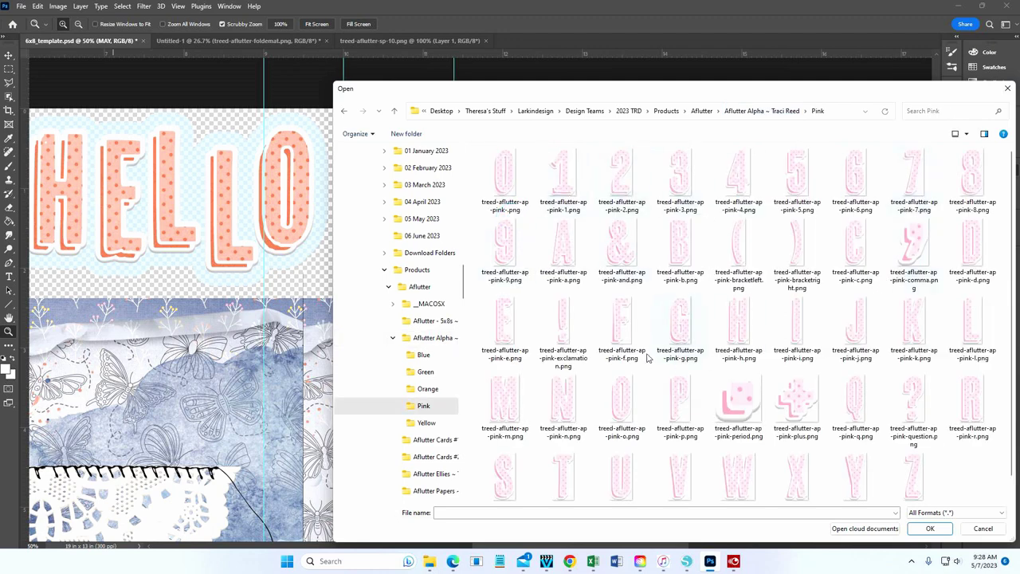
# Select the pink files from A to Z, leaving out the ampersand, brackets, comma, period, plus and question mark
pyautogui.click(566, 249)
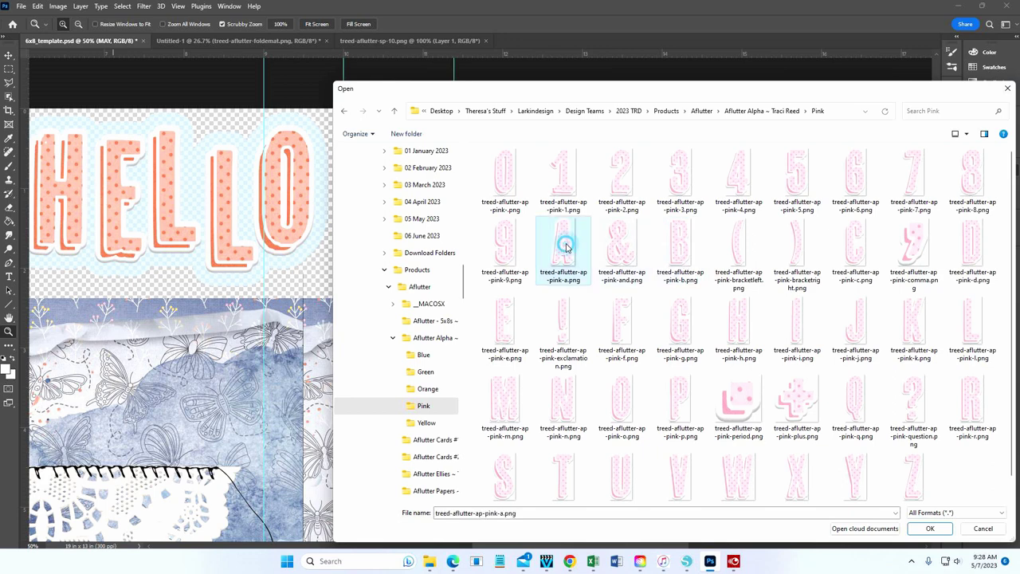
pyautogui.keyDown('shift'); pyautogui.click(914, 481); pyautogui.keyUp('shift')
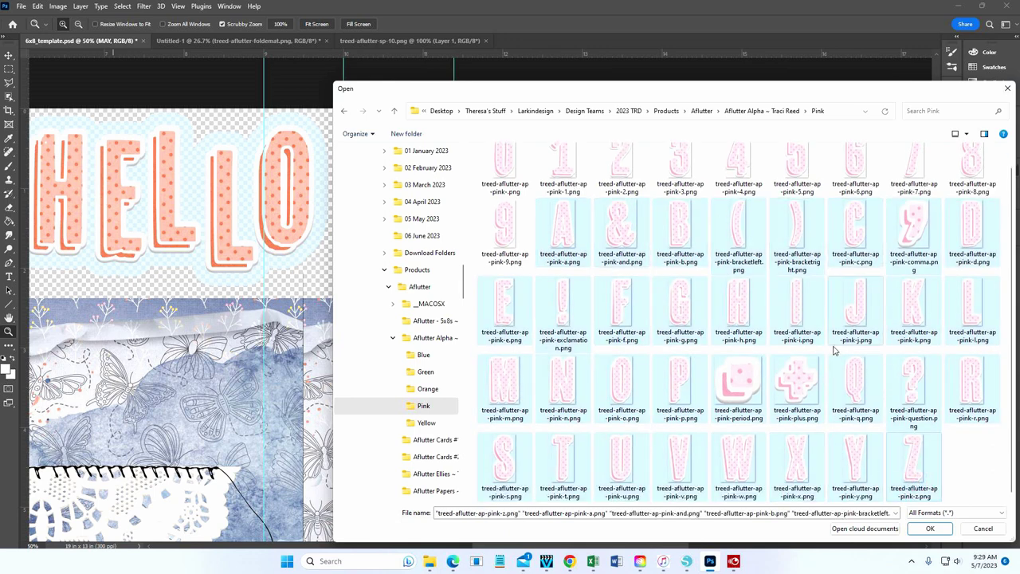
pyautogui.keyDown('ctrl'); pyautogui.click(600, 226); pyautogui.keyUp('ctrl')
pyautogui.keyDown('ctrl'); pyautogui.click(757, 224); pyautogui.keyUp('ctrl')
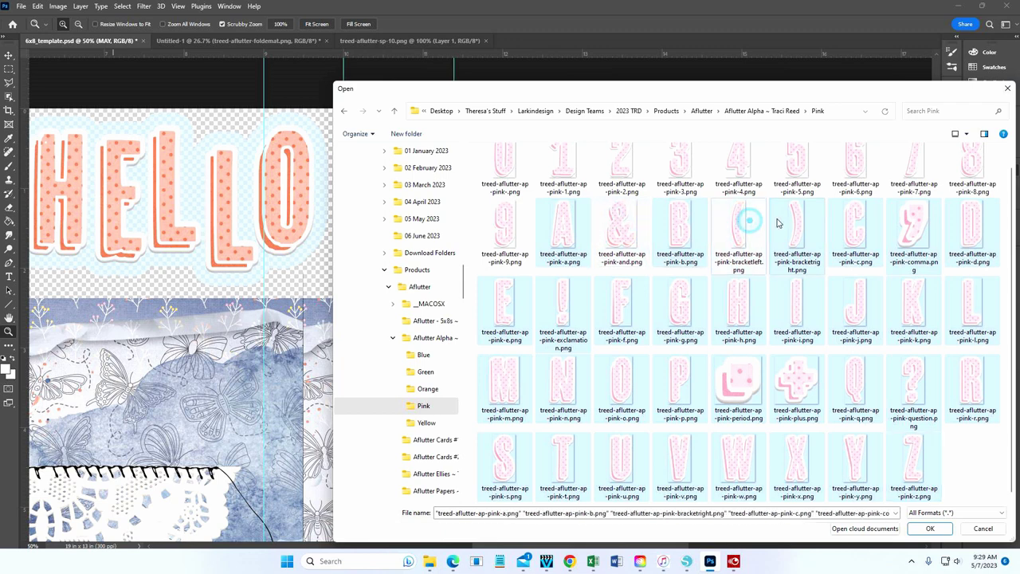
pyautogui.keyDown('ctrl'); pyautogui.click(785, 223); pyautogui.keyUp('ctrl')
pyautogui.keyDown('ctrl'); pyautogui.click(922, 219); pyautogui.keyUp('ctrl')
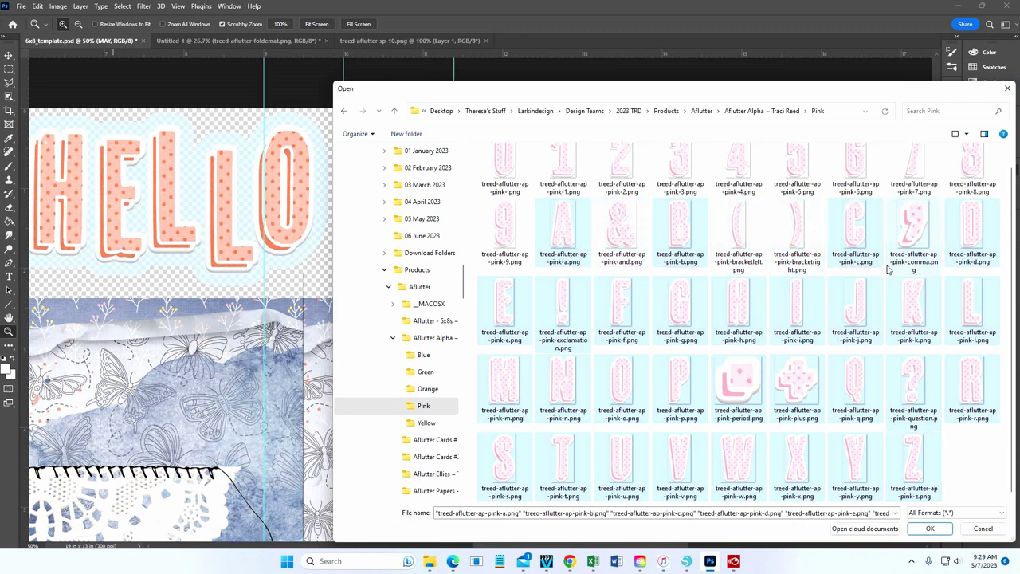
pyautogui.keyDown('ctrl'); pyautogui.click(732, 385); pyautogui.keyUp('ctrl')
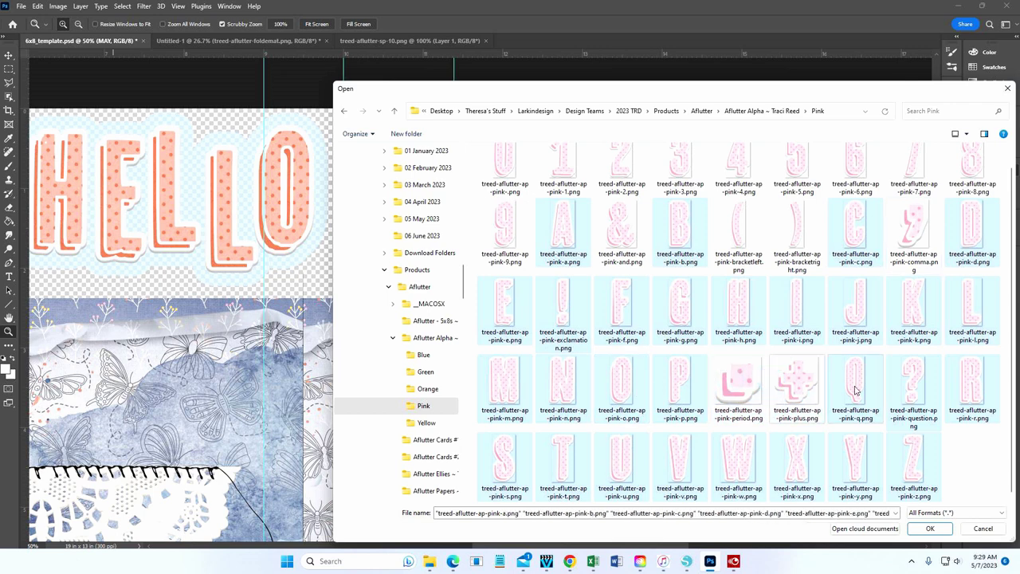
pyautogui.keyDown('ctrl'); pyautogui.click(921, 388); pyautogui.keyUp('ctrl')
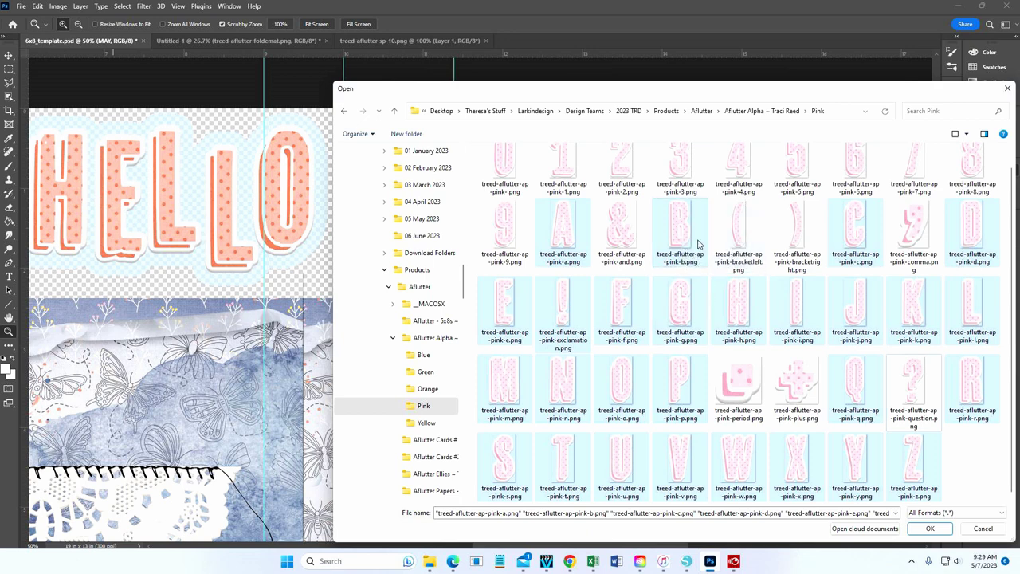
# Add only the pink letters A, E, H, L, M, O and Y to the list of source files
pyautogui.click(576, 233)
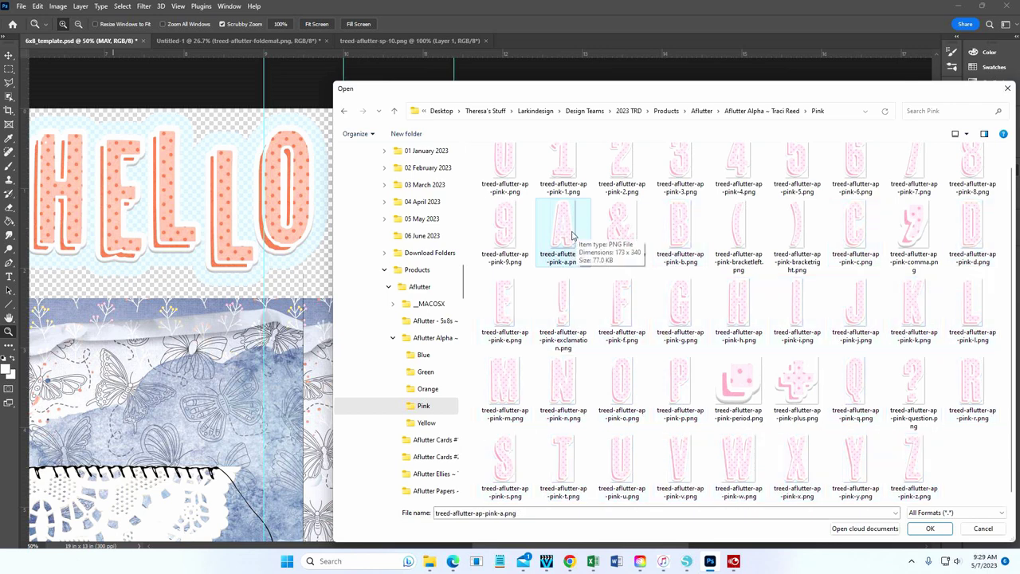
pyautogui.keyDown('ctrl'); pyautogui.click(506, 310); pyautogui.keyUp('ctrl')
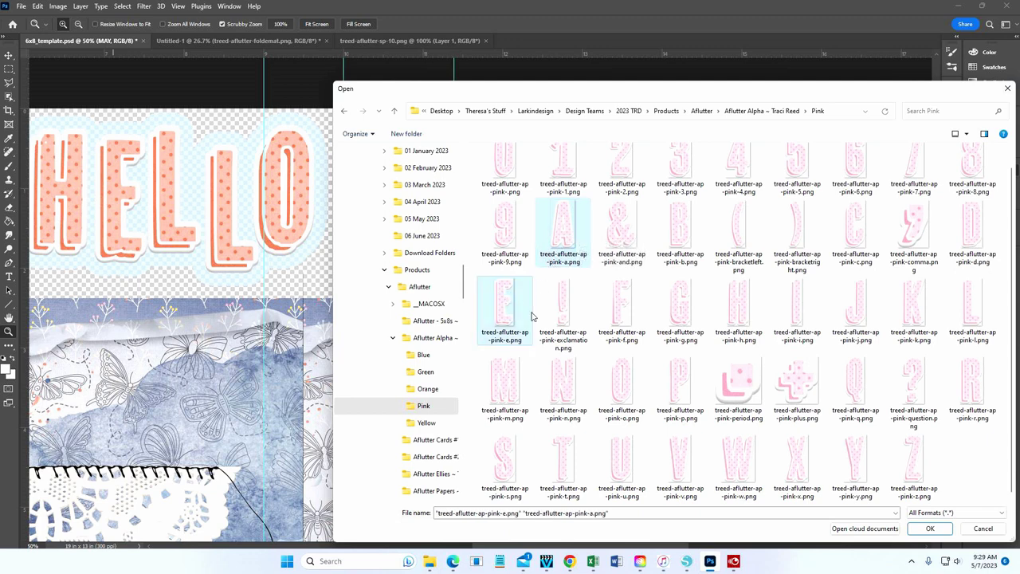
pyautogui.keyDown('ctrl'); pyautogui.click(729, 306); pyautogui.keyUp('ctrl')
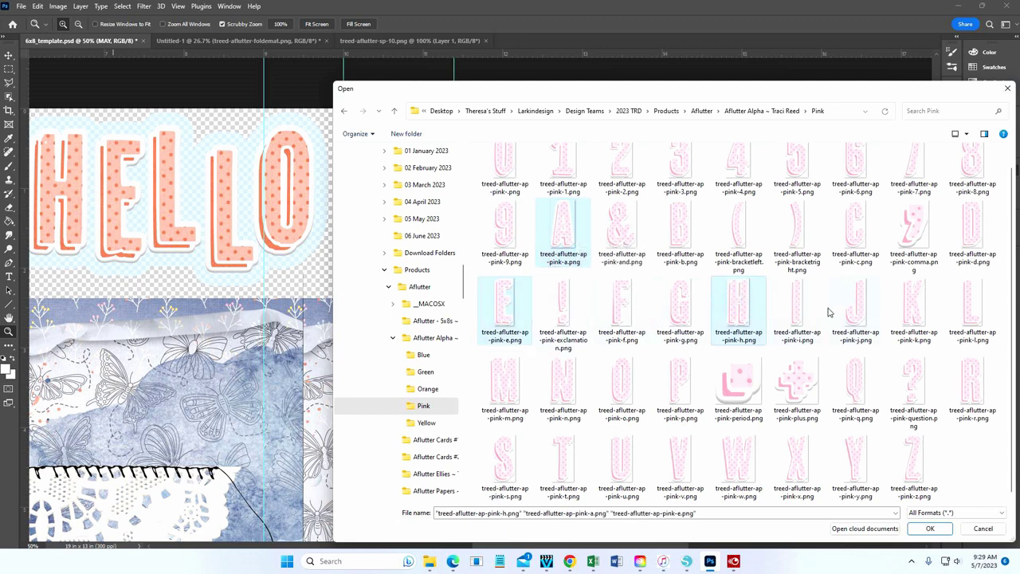
pyautogui.keyDown('ctrl'); pyautogui.click(964, 312); pyautogui.keyUp('ctrl')
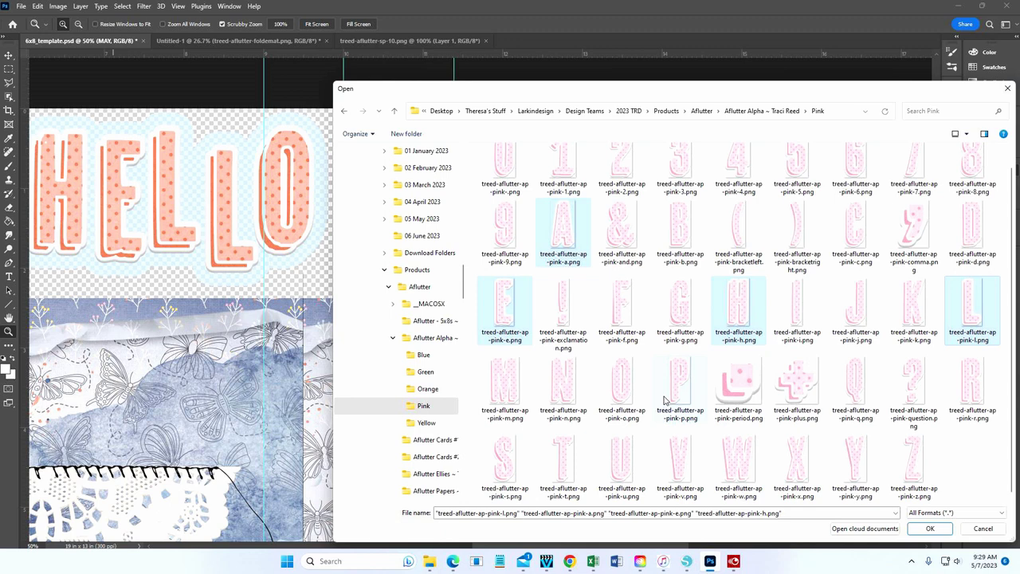
pyautogui.keyDown('ctrl'); pyautogui.click(504, 384); pyautogui.keyUp('ctrl')
pyautogui.keyDown('ctrl'); pyautogui.click(625, 386); pyautogui.keyUp('ctrl')
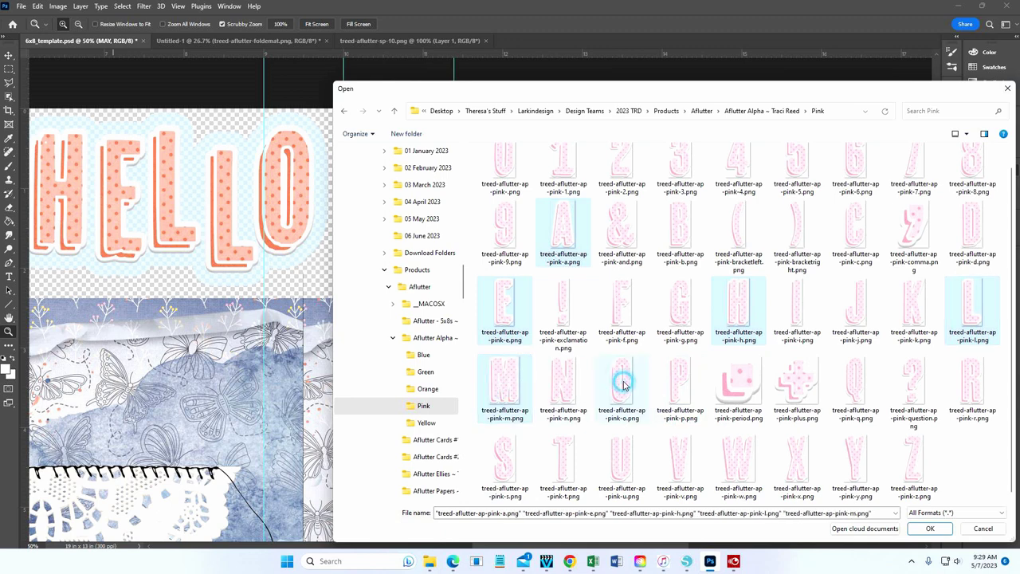
pyautogui.keyDown('ctrl'); pyautogui.click(857, 462); pyautogui.keyUp('ctrl')
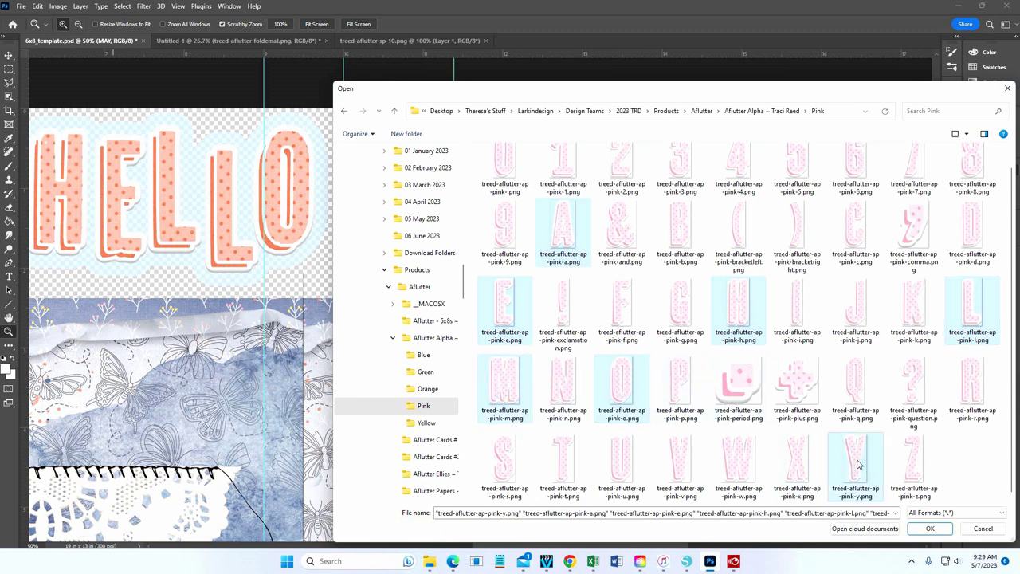
pyautogui.click(927, 530)
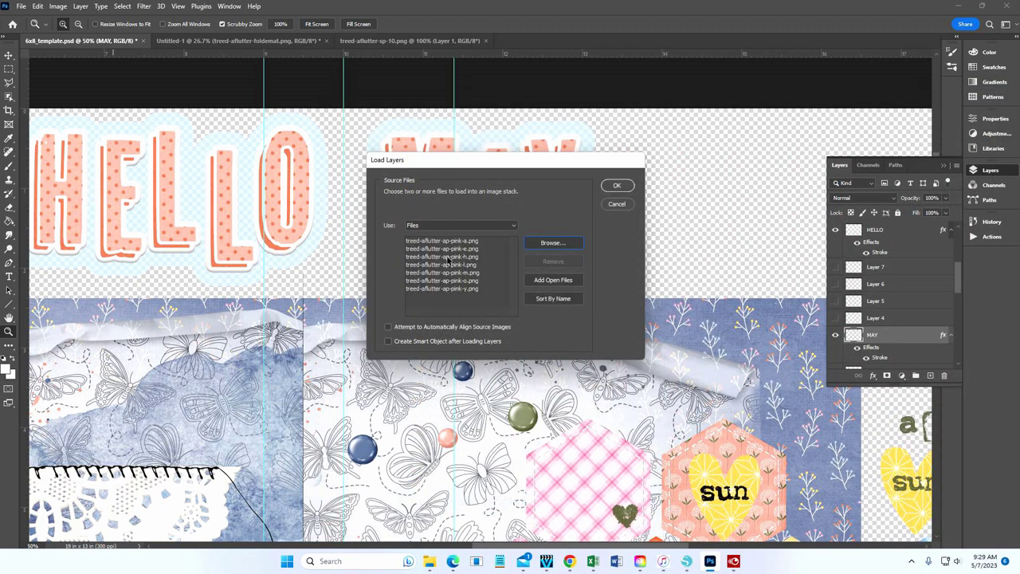
# Add the green 0 and 6 from the Green folder to the source files and load everything into a layer stack
pyautogui.click(551, 244)
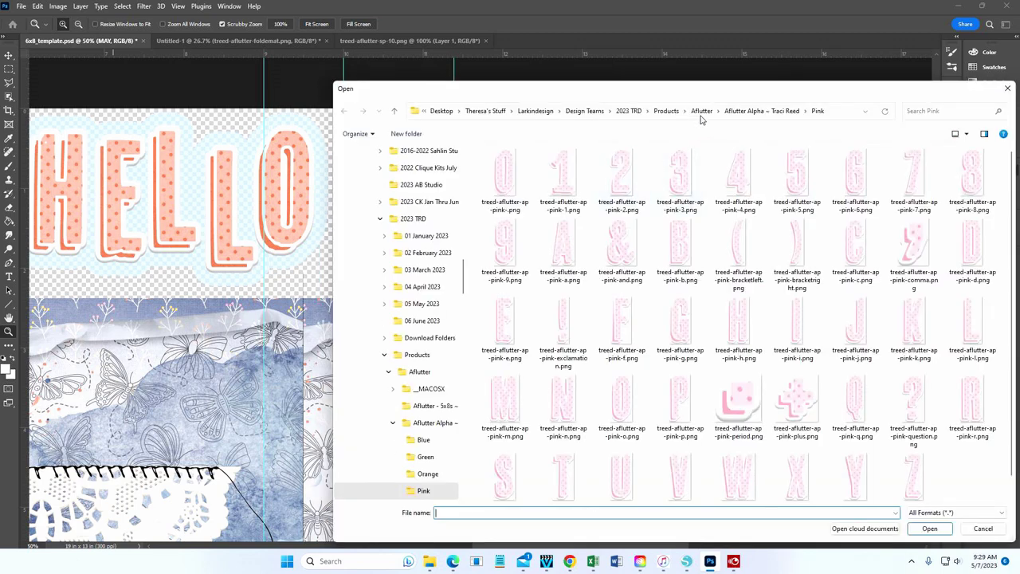
pyautogui.click(753, 112)
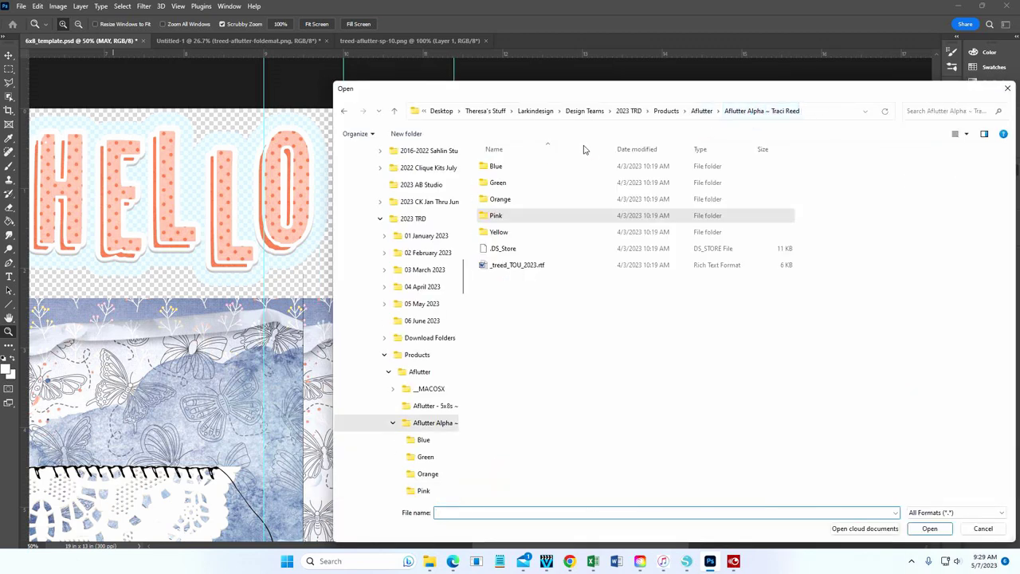
pyautogui.doubleClick(515, 185)
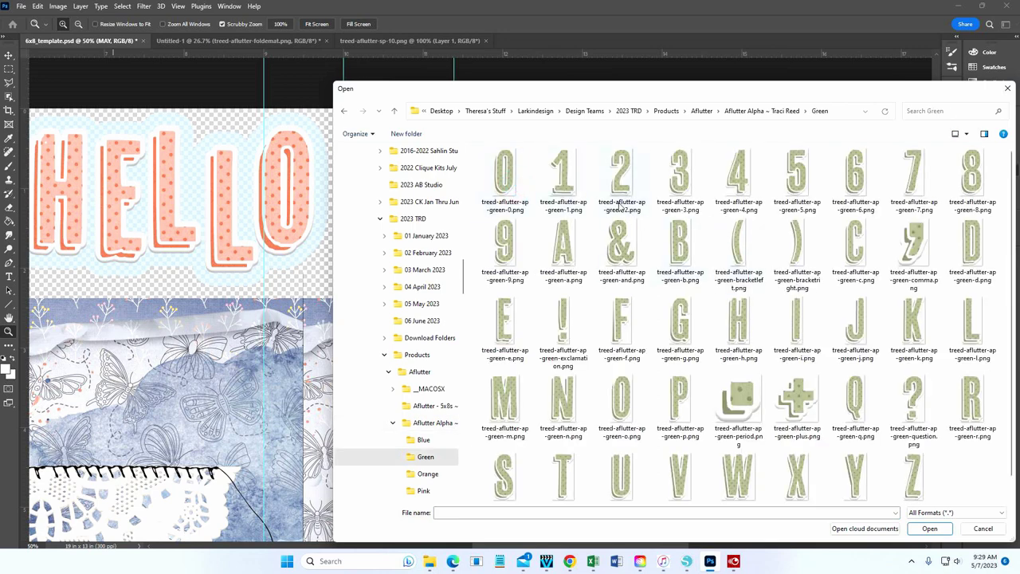
pyautogui.click(505, 174)
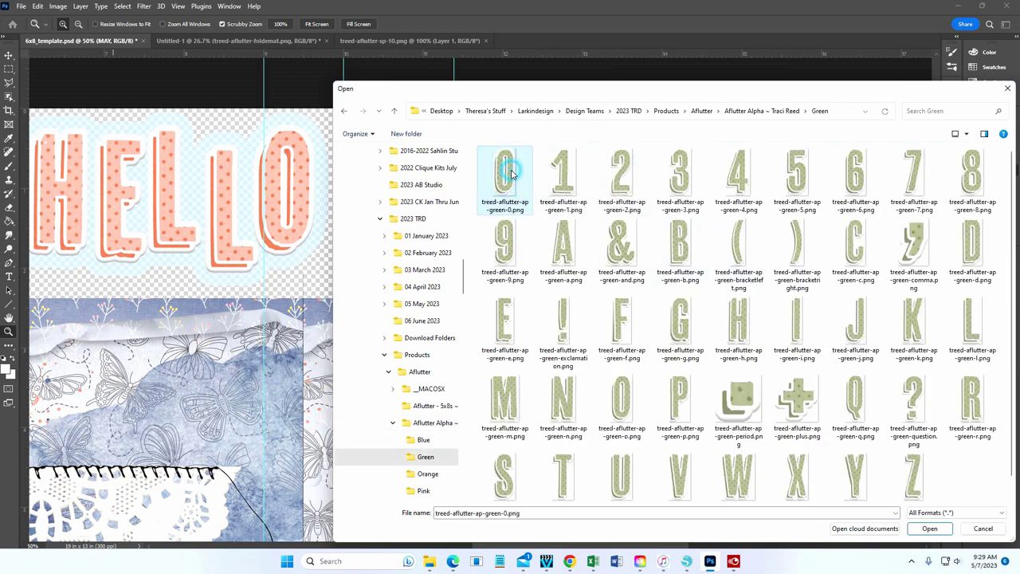
pyautogui.keyDown('ctrl'); pyautogui.click(845, 172); pyautogui.keyUp('ctrl')
pyautogui.click(929, 527)
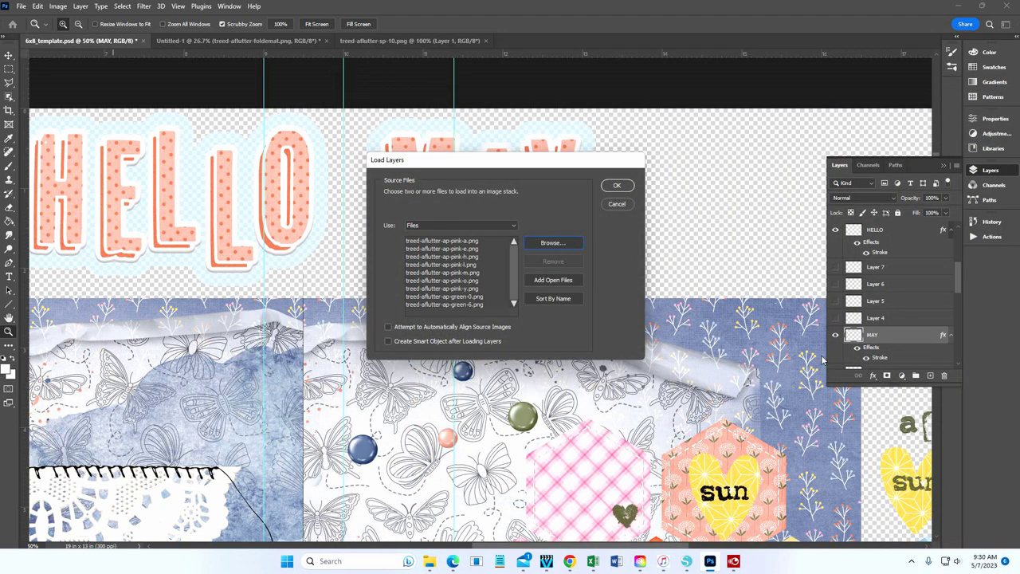
pyautogui.click(614, 188)
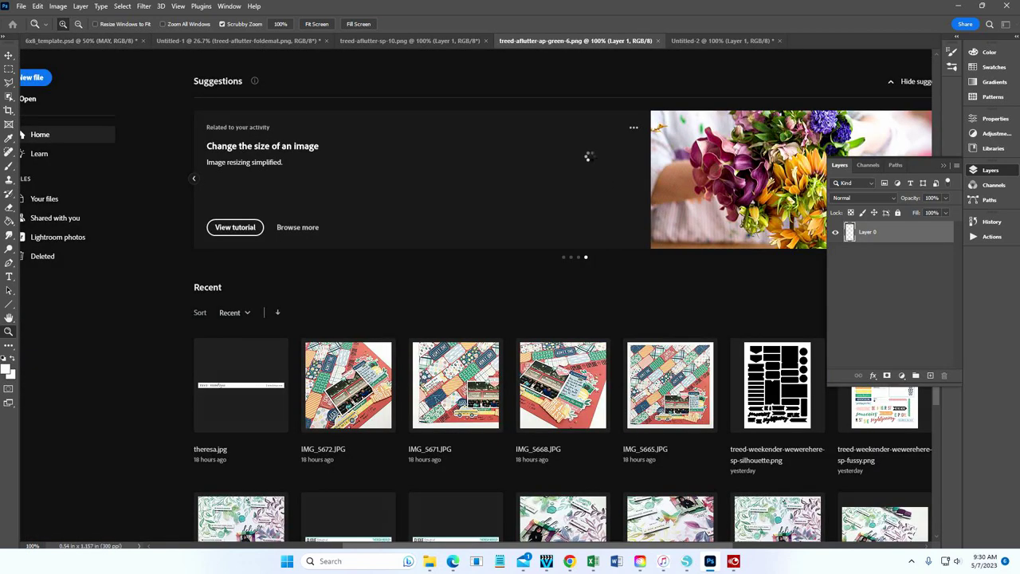
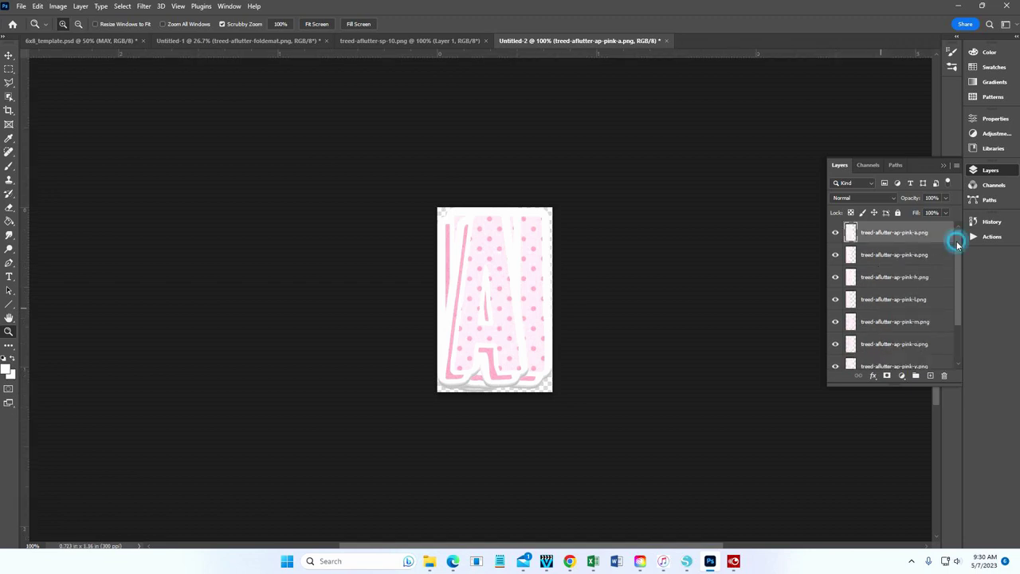
# Select every layer in the letter stack, from the pink A down to the green 6
pyautogui.moveTo(957, 240); pyautogui.dragTo(965, 299)
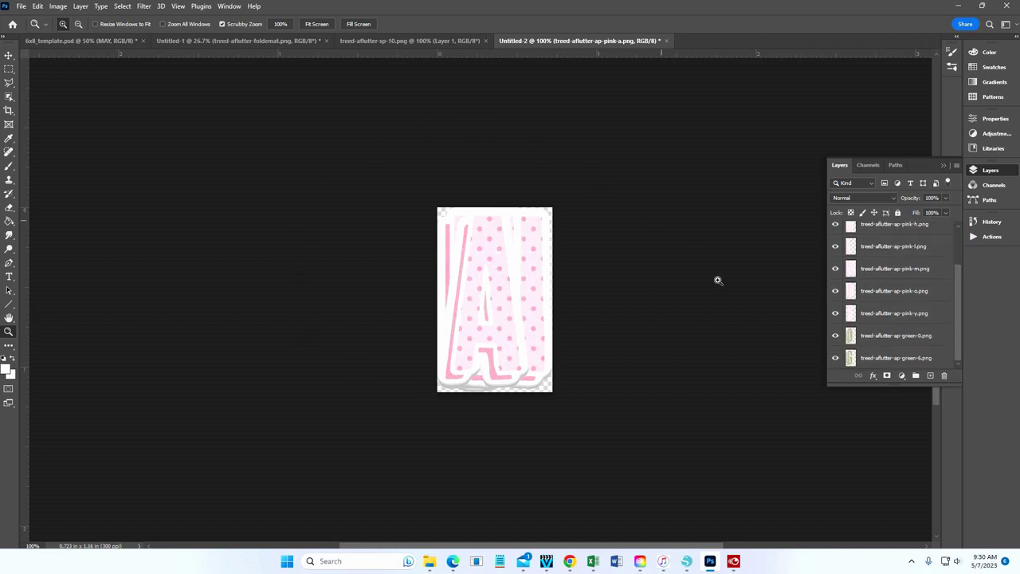
pyautogui.keyDown('shift'); pyautogui.click(879, 359); pyautogui.keyUp('shift')
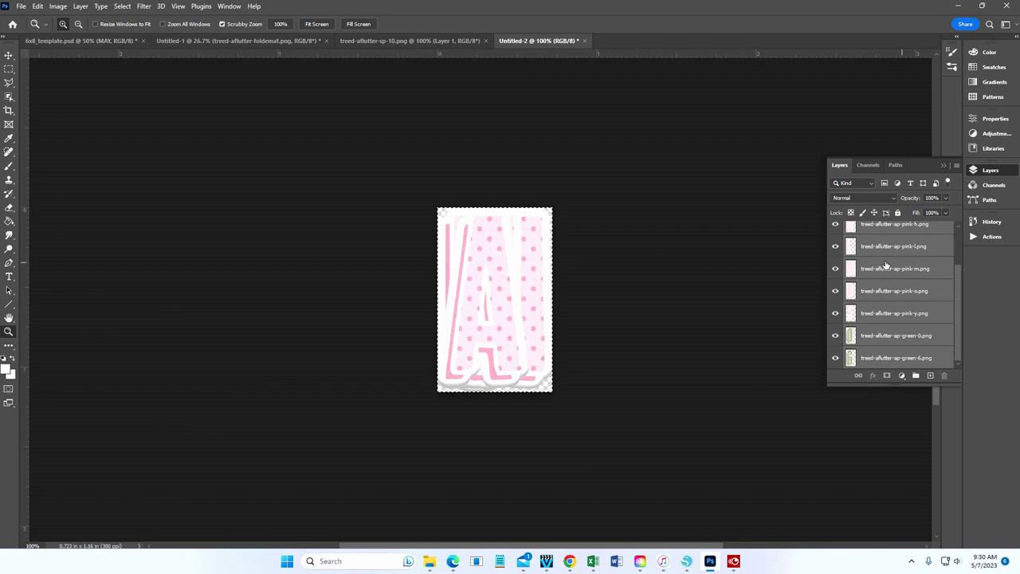
# In 6x8_template.psd, move the single pink A off the page into the empty area beside the MAY title
pyautogui.click(102, 42)
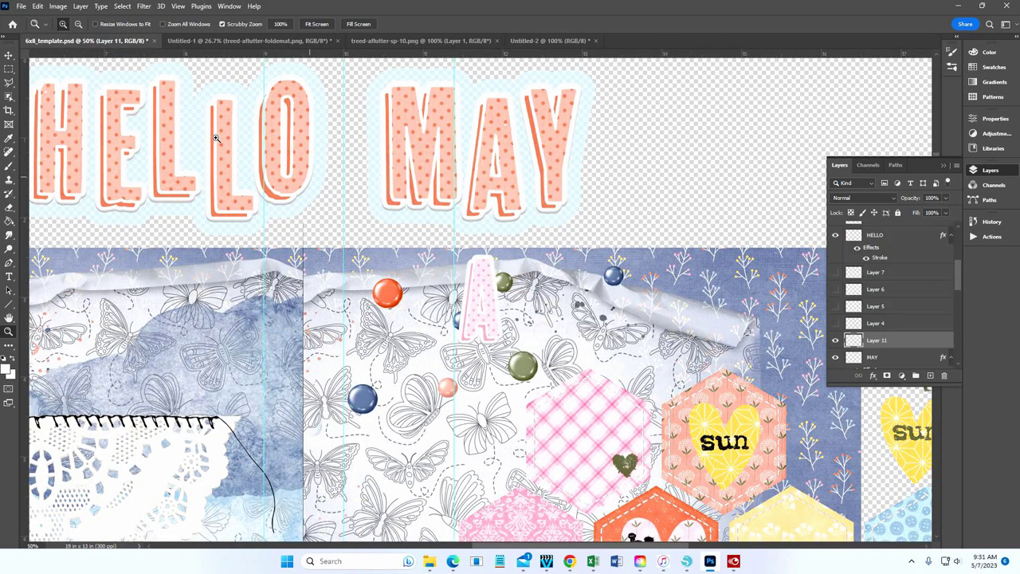
pyautogui.click(8, 55)
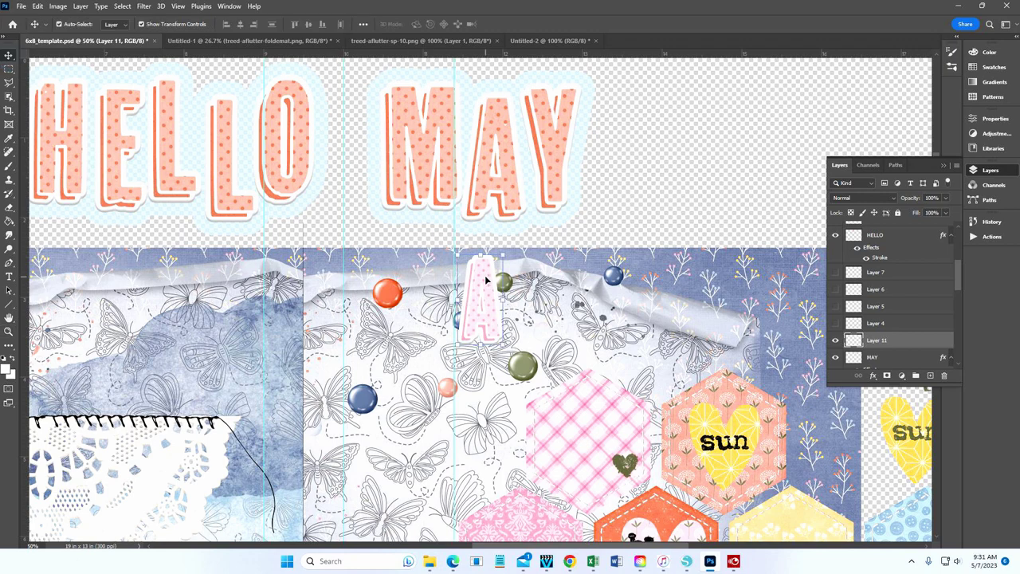
pyautogui.moveTo(485, 275); pyautogui.dragTo(637, 125)
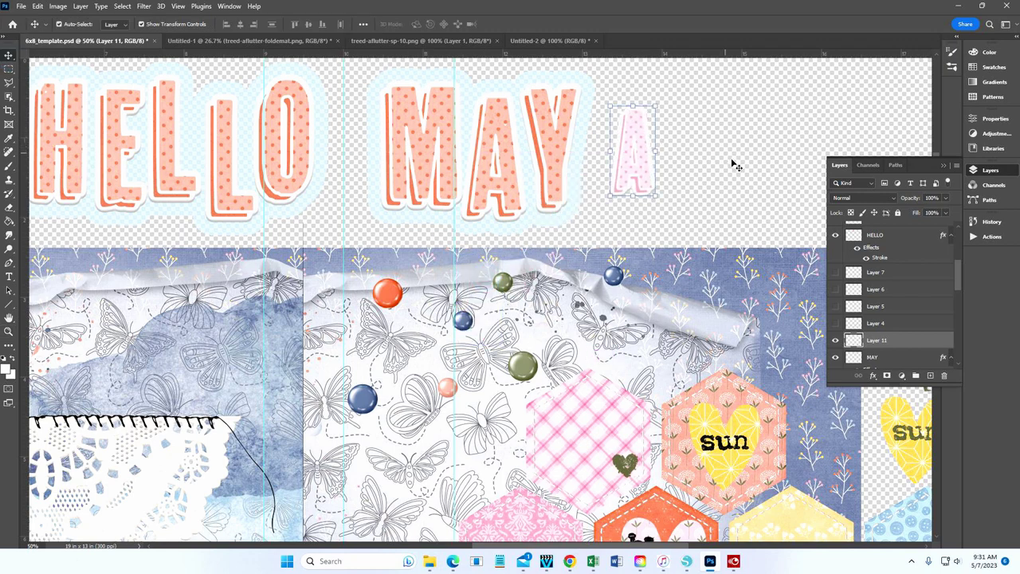
pyautogui.scroll(2, 742, 167)
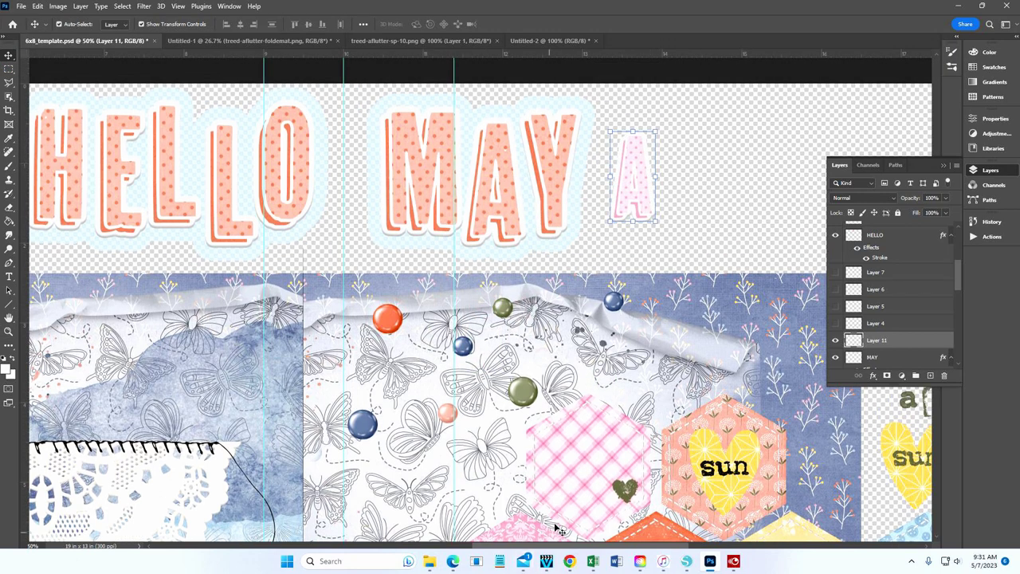
pyautogui.hscroll(5, 590, 478)
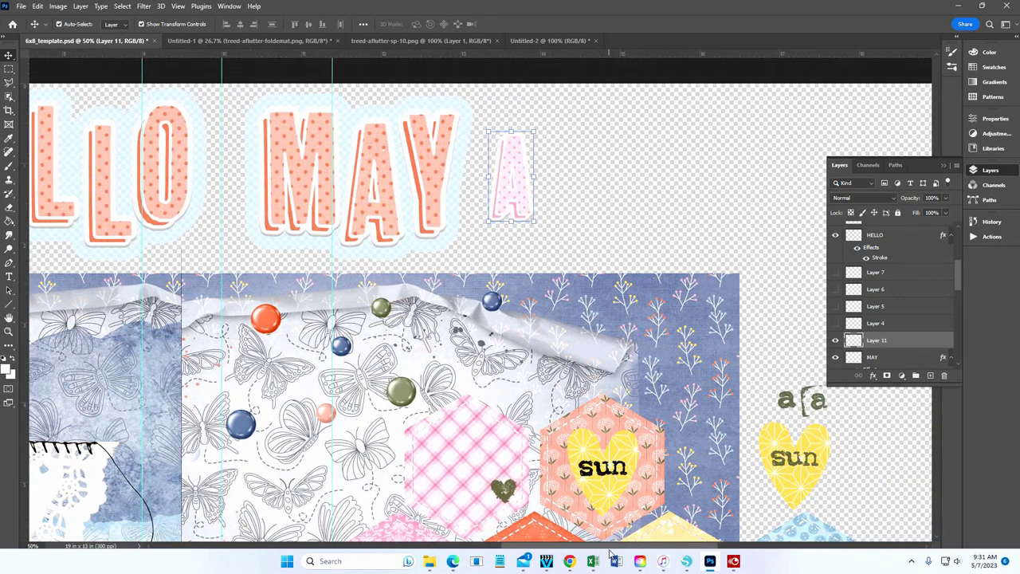
# Scale the single pink A to about 138% so it matches the MAY letters, and nudge it up slightly
pyautogui.click(534, 220)
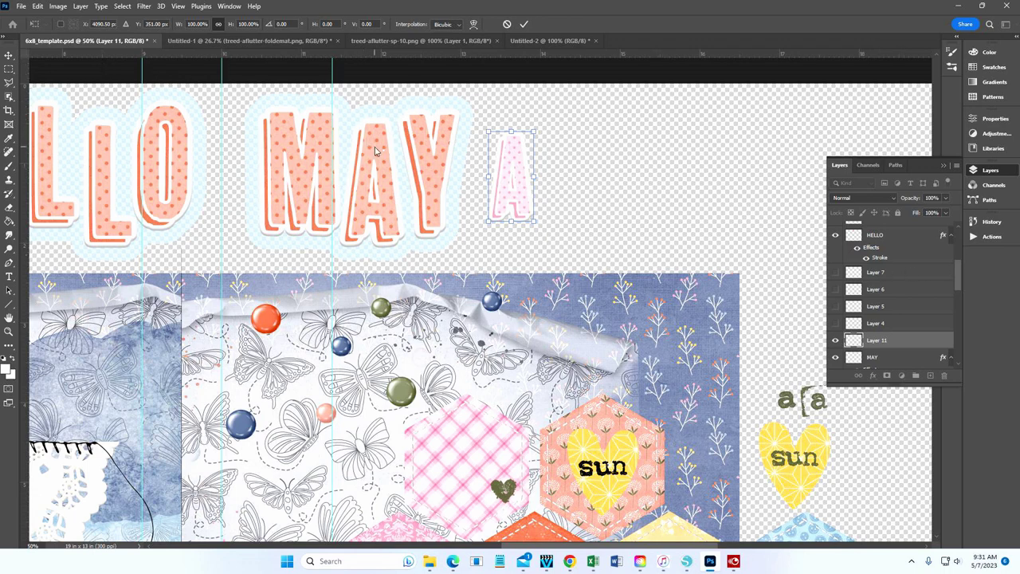
pyautogui.click(10, 56)
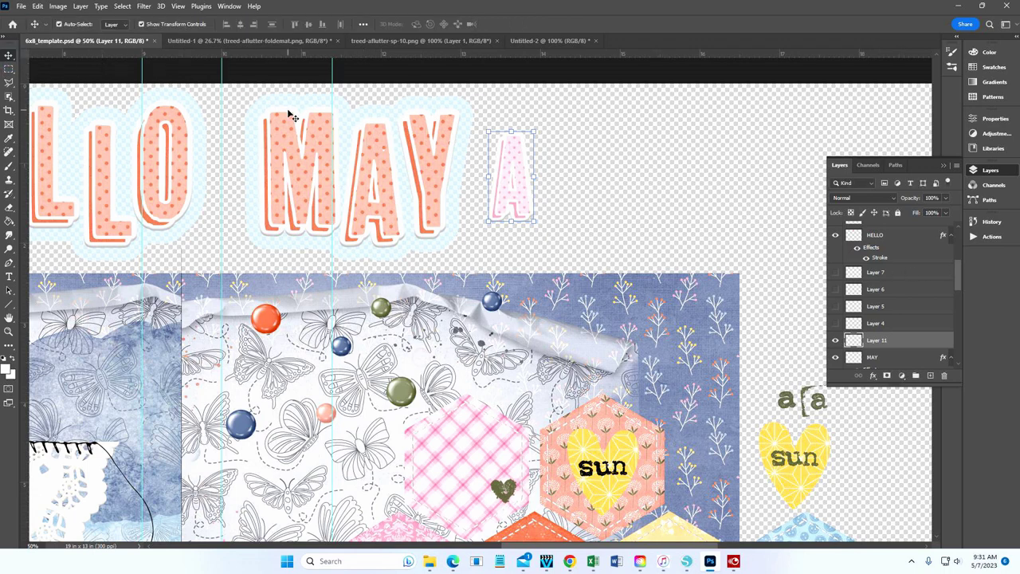
pyautogui.click(534, 219)
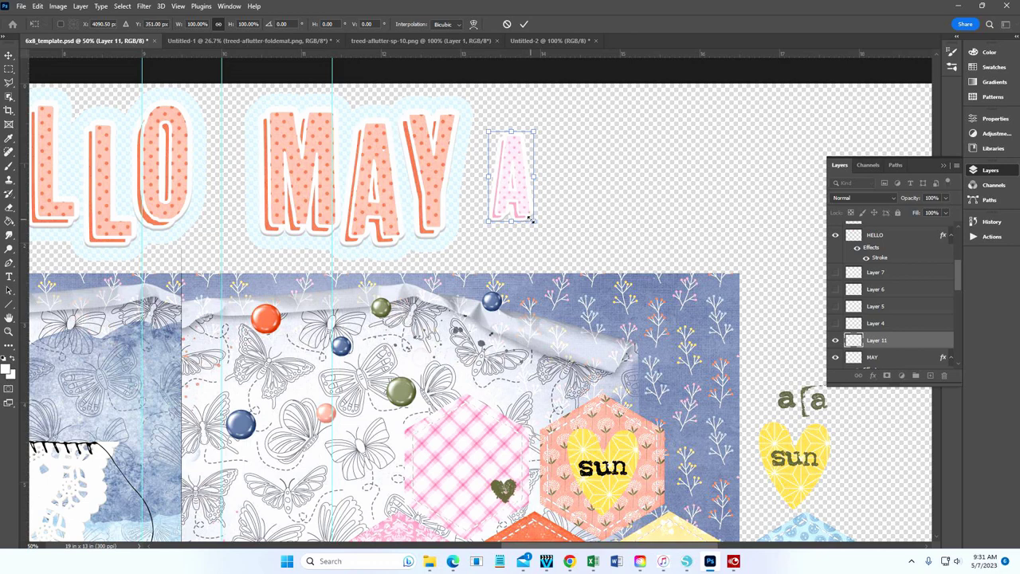
pyautogui.moveTo(530, 219); pyautogui.dragTo(545, 237)
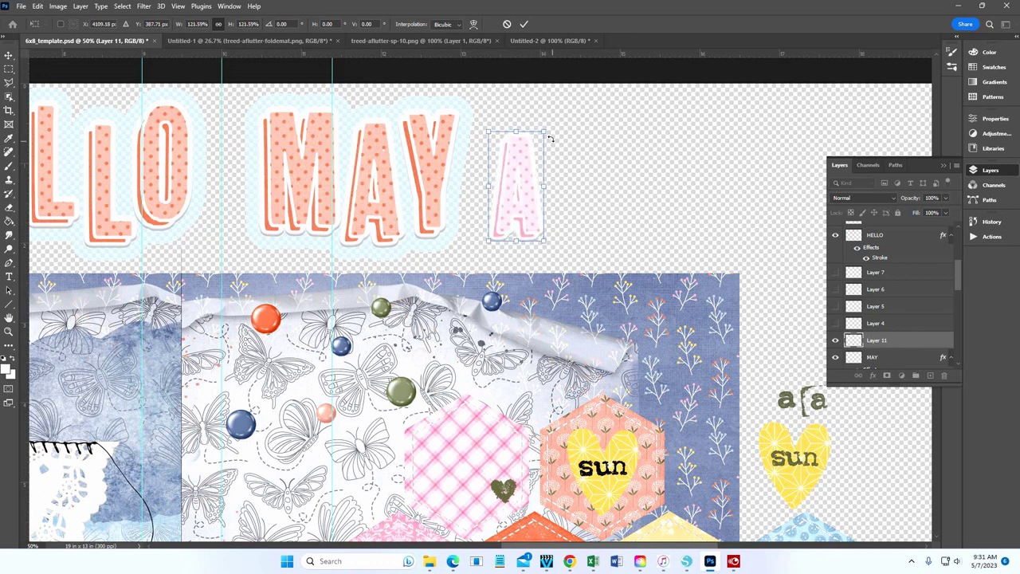
pyautogui.moveTo(546, 133); pyautogui.dragTo(555, 117)
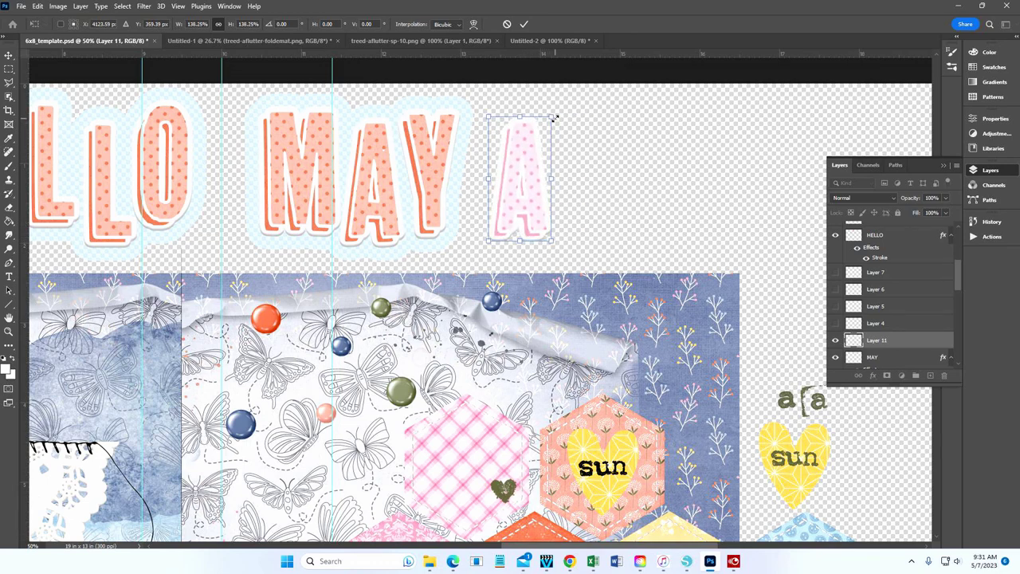
pyautogui.click(525, 25)
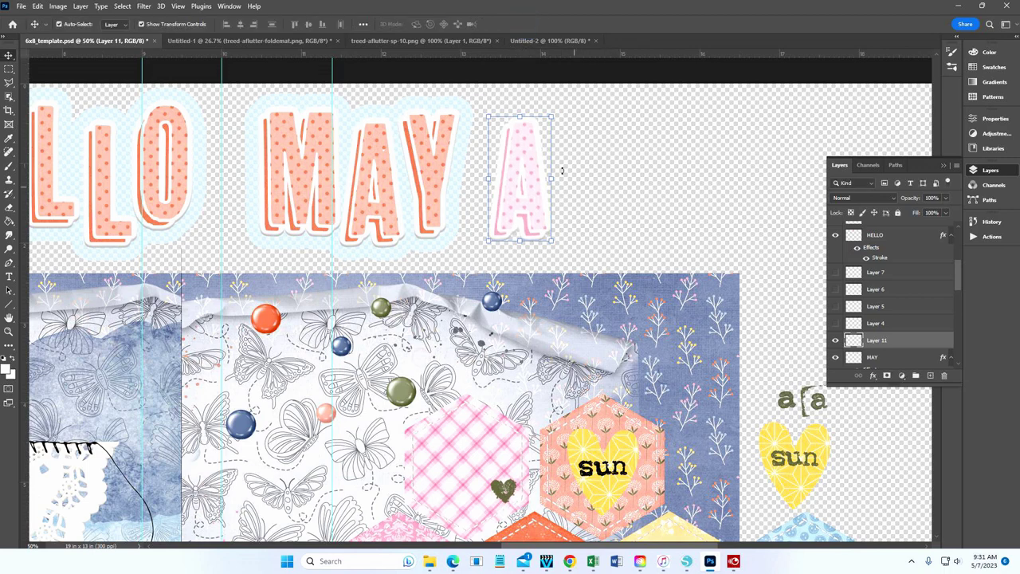
pyautogui.moveTo(534, 156)
pyautogui.mouseDown()
pyautogui.moveTo(602, 151)
pyautogui.moveTo(533, 153)
pyautogui.mouseUp()
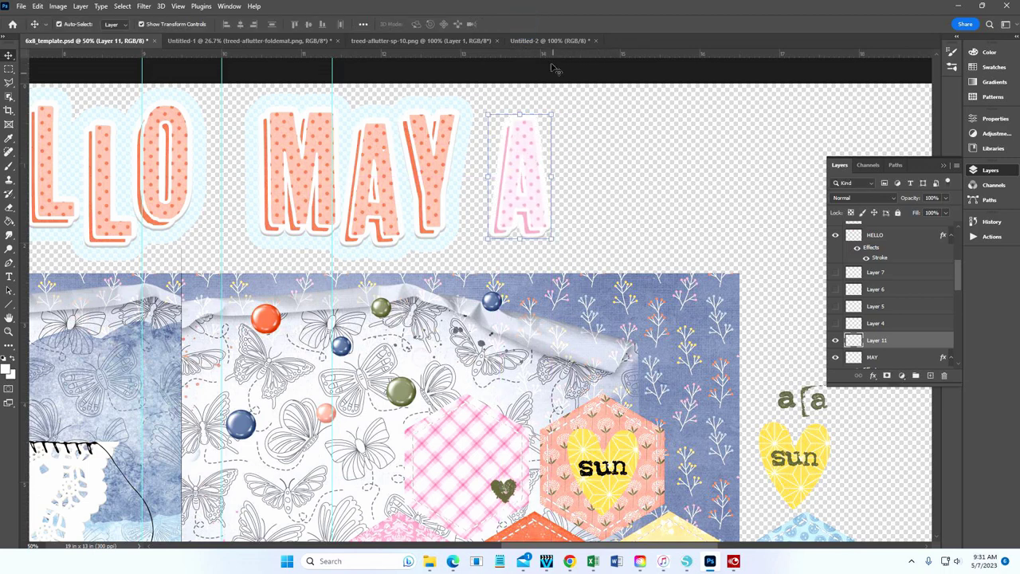
# Duplicate the selected letter and number layers from Untitled-2 into 6x8_template.psd
pyautogui.click(550, 40)
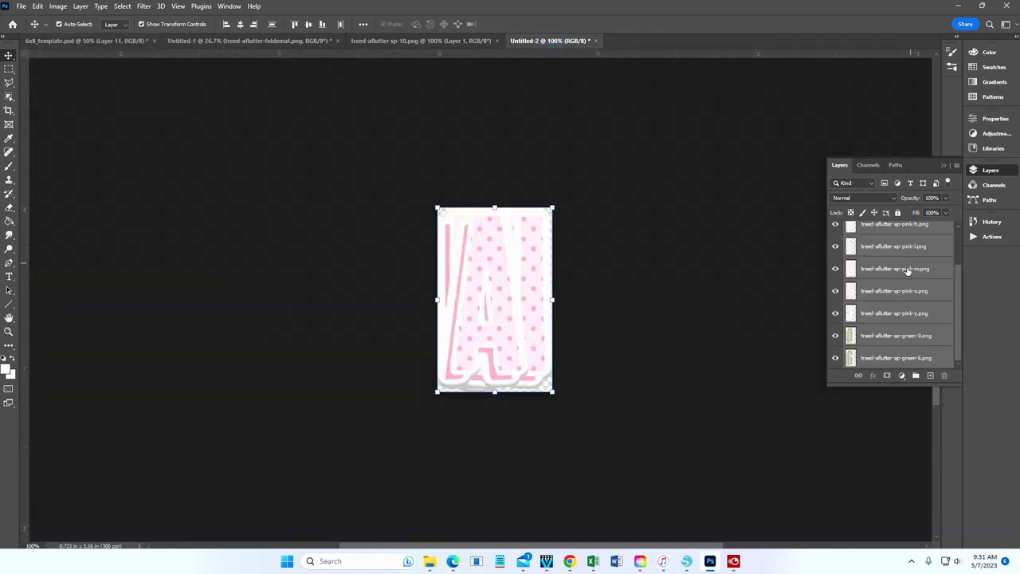
pyautogui.rightClick(894, 270)
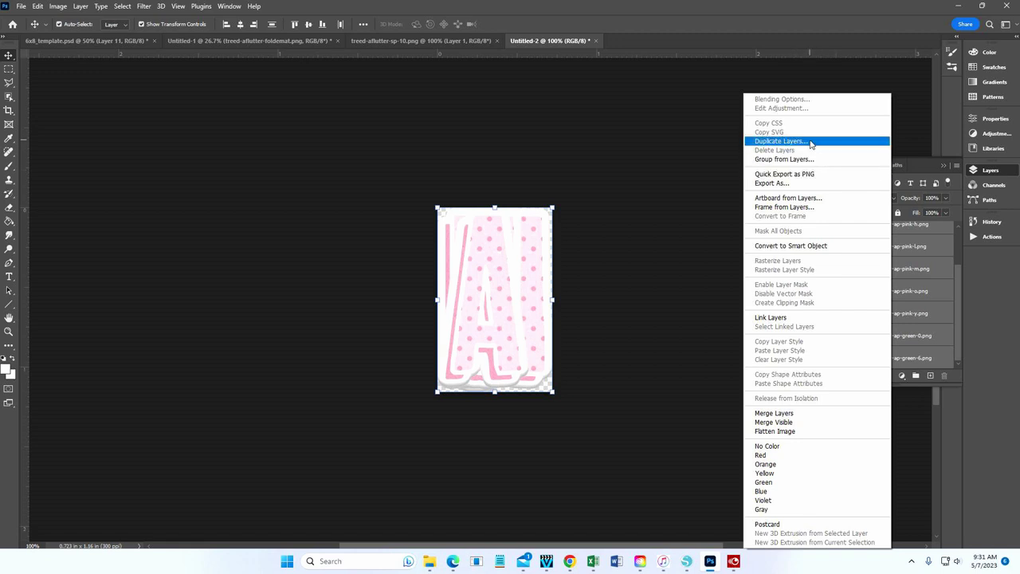
pyautogui.click(812, 144)
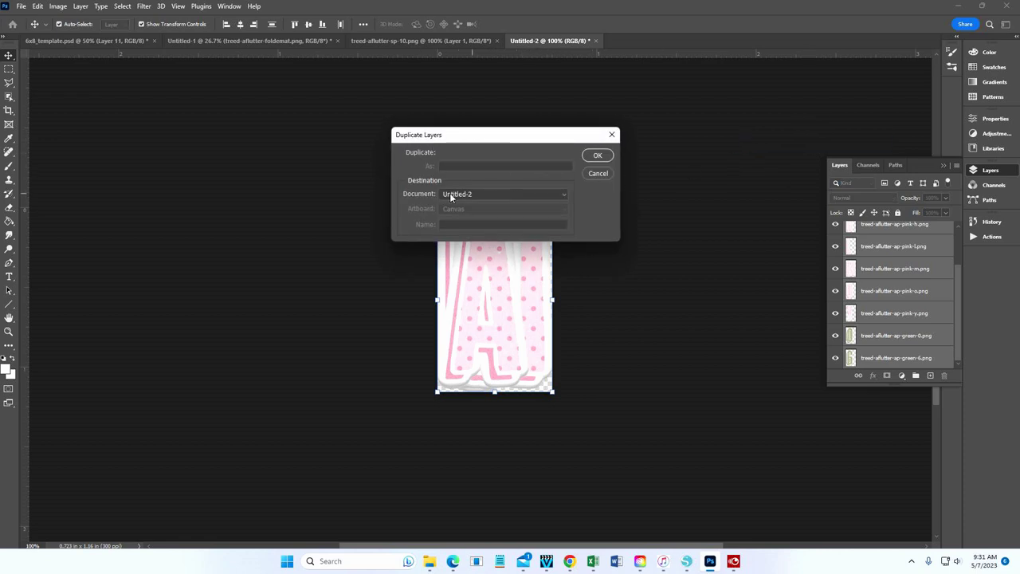
pyautogui.click(487, 195)
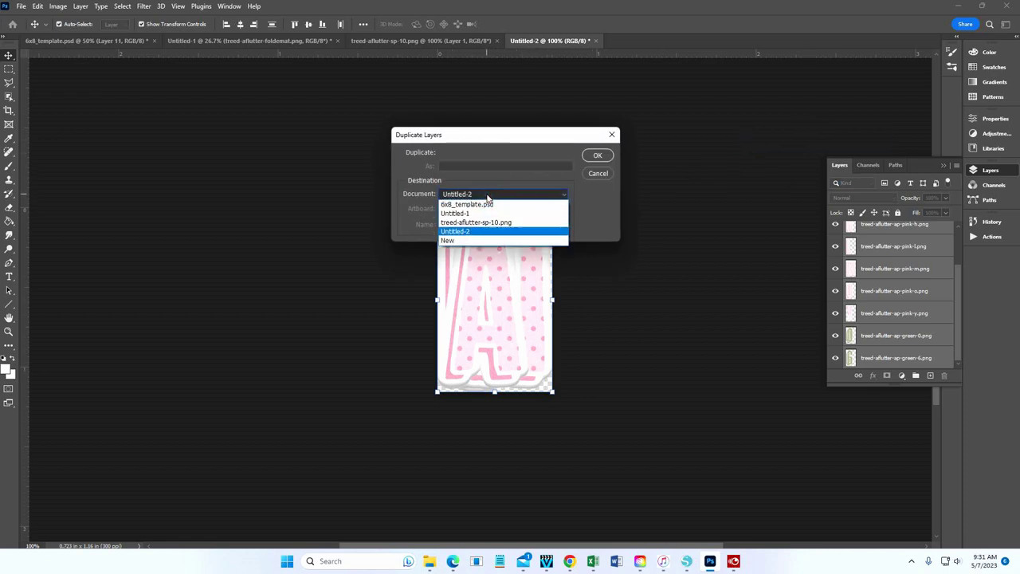
pyautogui.click(486, 206)
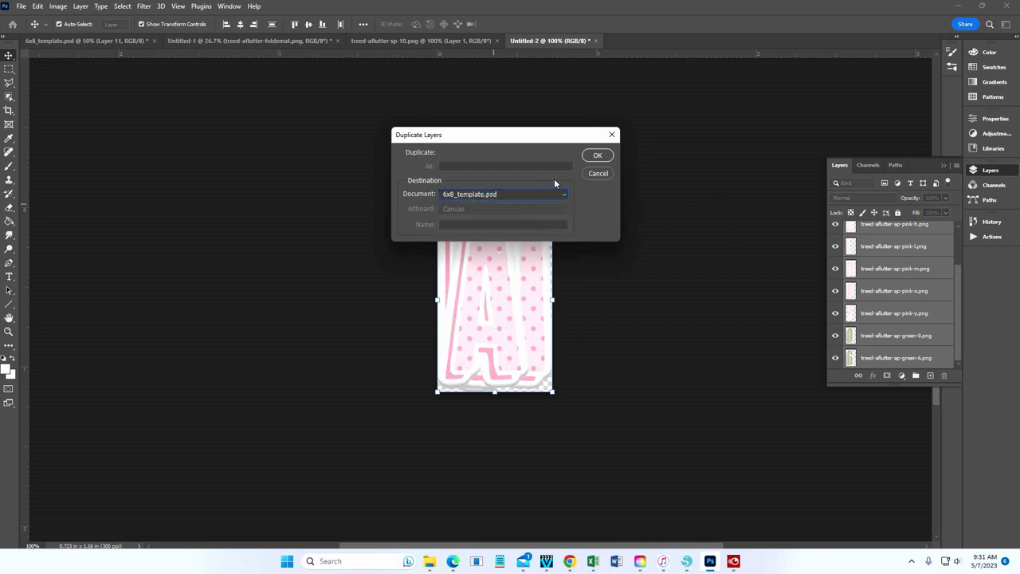
pyautogui.click(596, 156)
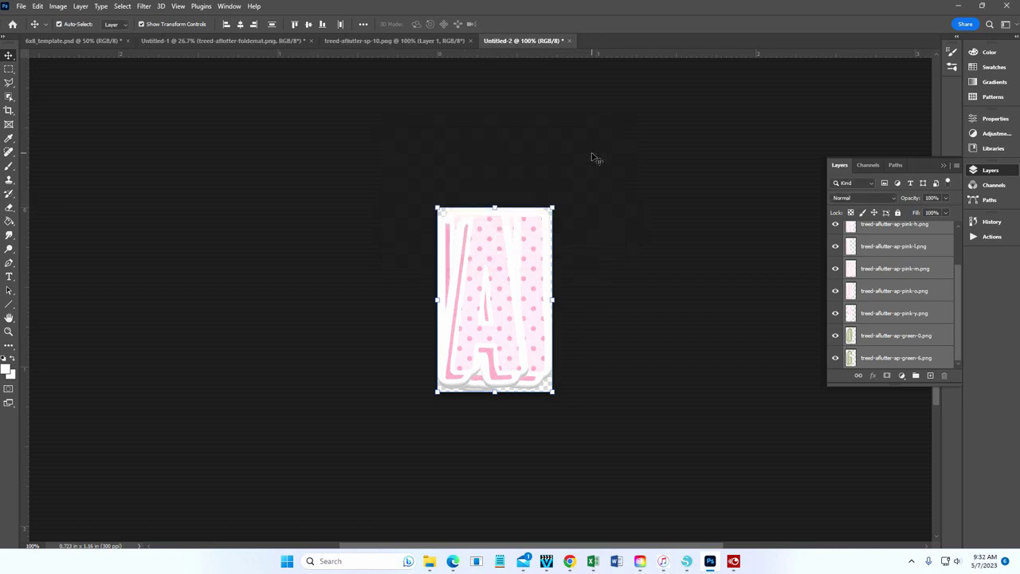
# In 6x8_template.psd, move the duplicated pink letter and green number layers to the top of the layer stack
pyautogui.click(66, 40)
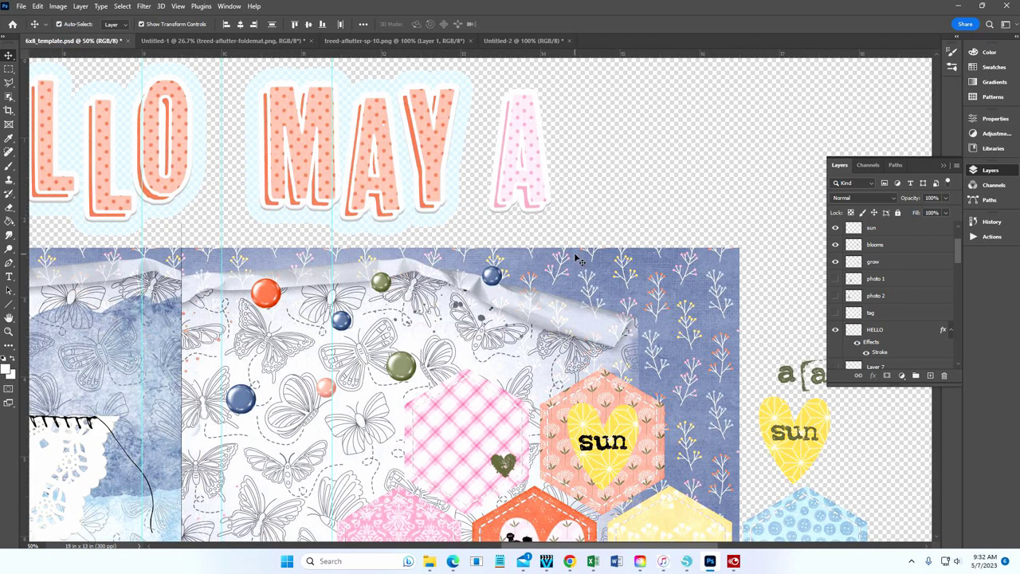
pyautogui.scroll(-5, 574, 252)
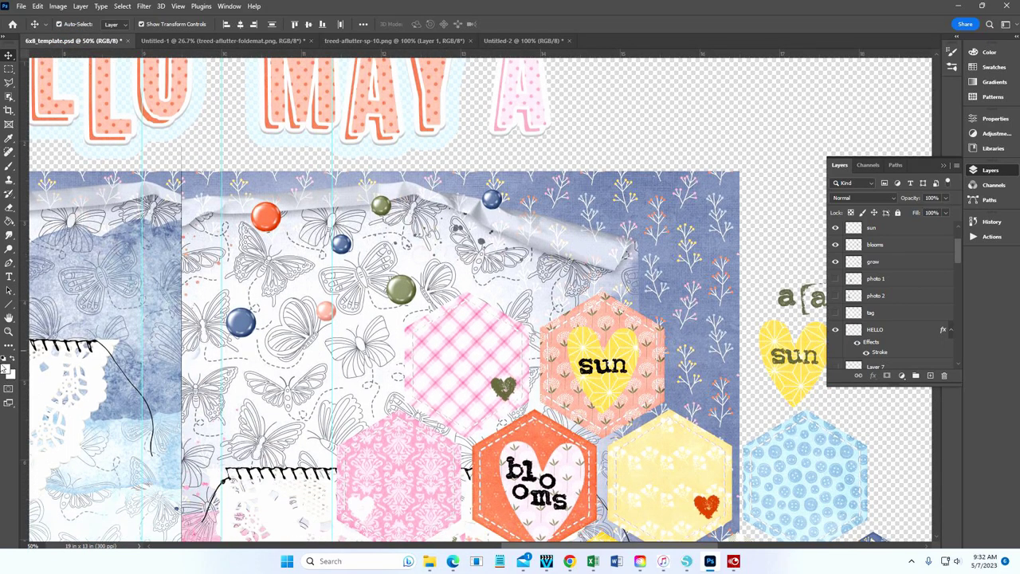
pyautogui.click(8, 332)
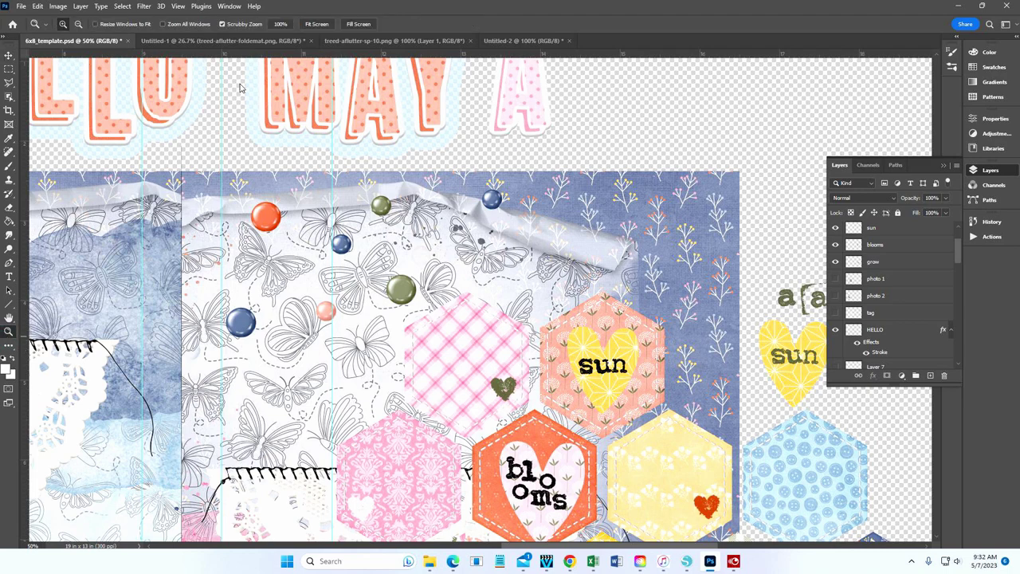
pyautogui.click(317, 24)
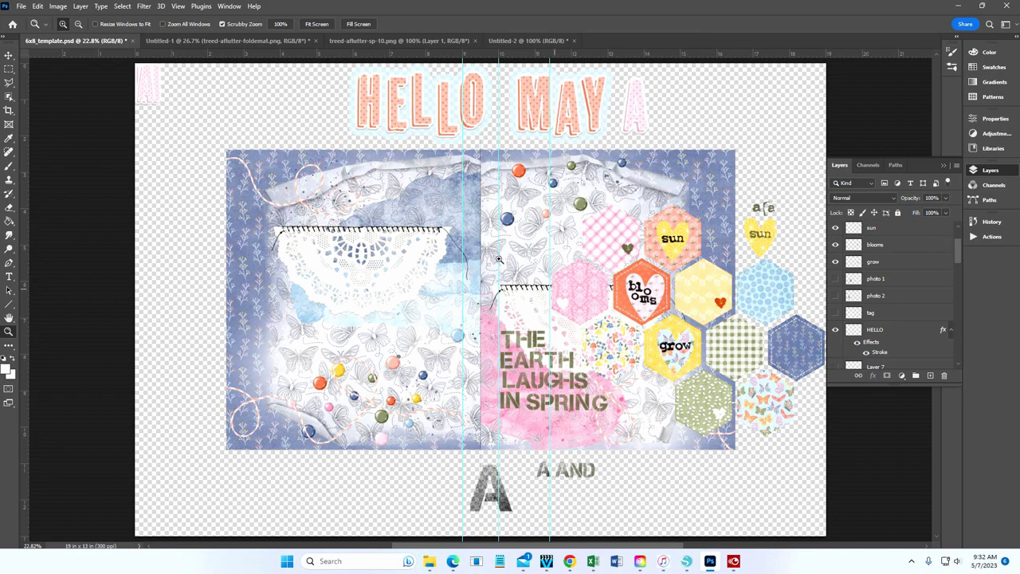
pyautogui.moveTo(959, 243); pyautogui.dragTo(960, 280)
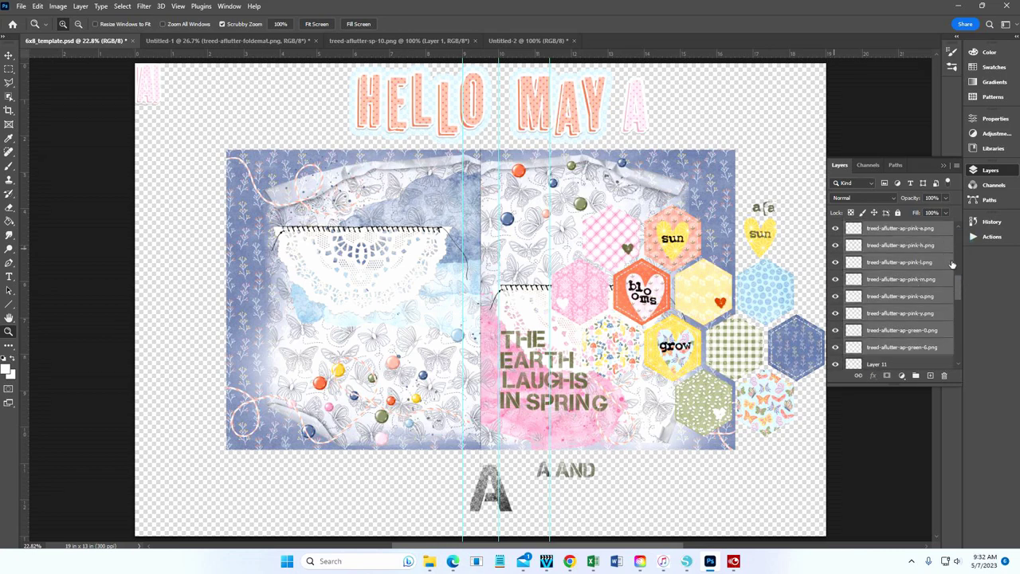
pyautogui.scroll(2, 960, 281)
pyautogui.scroll(3, 960, 277)
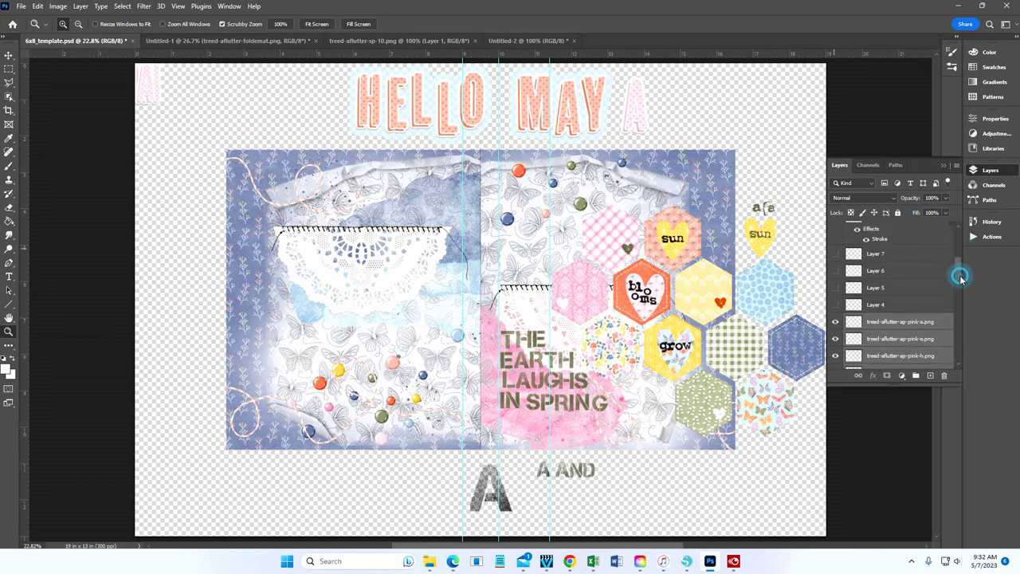
pyautogui.moveTo(936, 341); pyautogui.dragTo(922, 238)
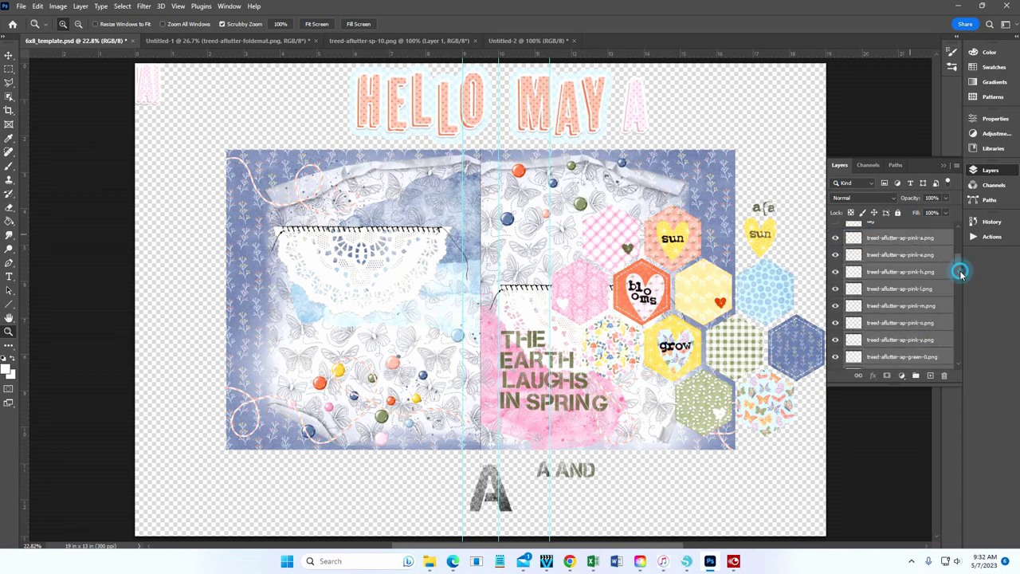
pyautogui.moveTo(960, 270); pyautogui.dragTo(959, 254)
pyautogui.moveTo(922, 346); pyautogui.dragTo(958, 236)
pyautogui.scroll(-3, 915, 283)
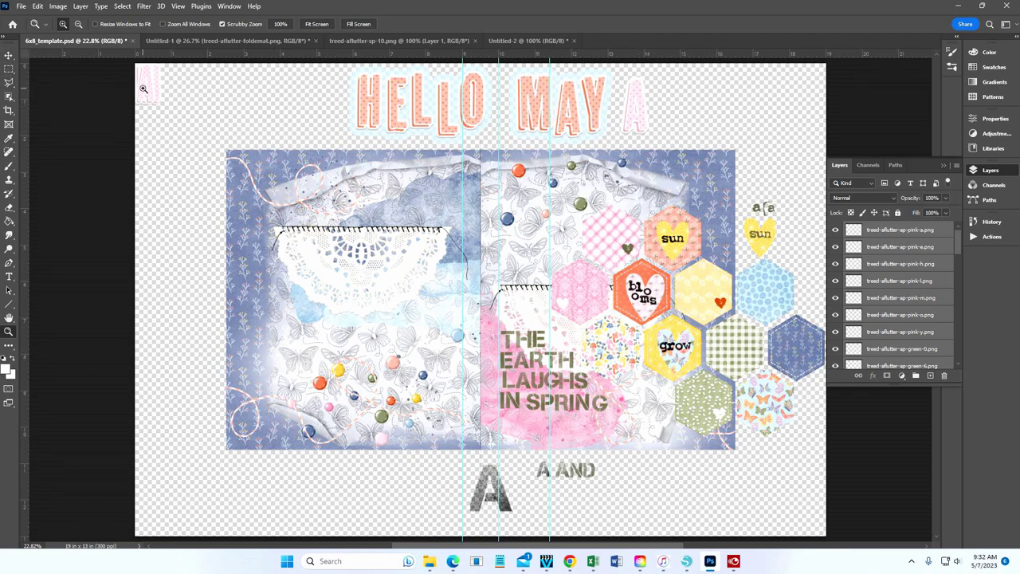
# Move the pile of duplicated letters from the canvas corner to beside the MAY title and delete the older single pink A
pyautogui.click(9, 54)
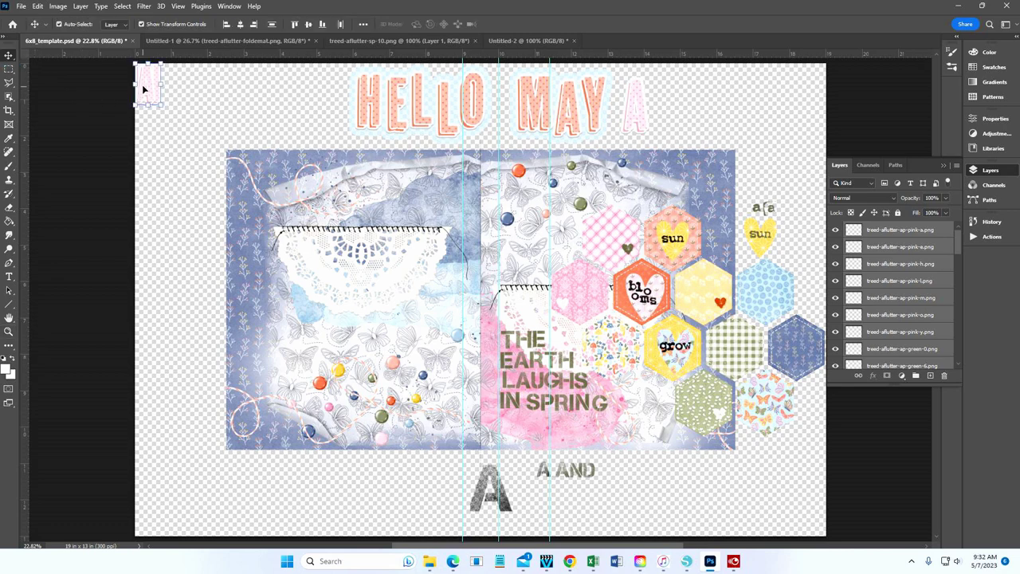
pyautogui.moveTo(142, 85); pyautogui.dragTo(635, 96)
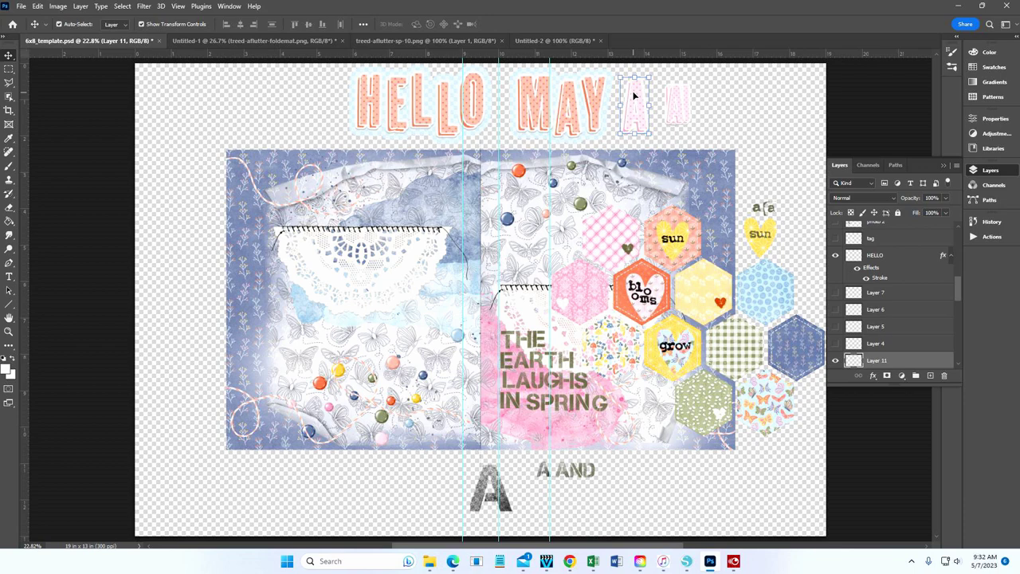
pyautogui.press('Delete')
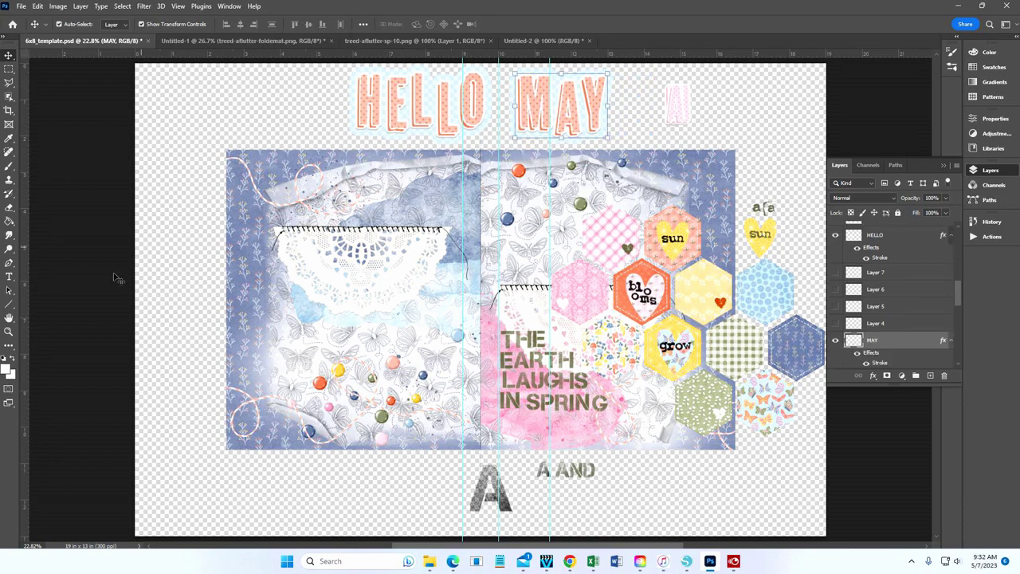
# Select all the duplicated pink letter and green number layers and scale the pile beside MAY to about 148%
pyautogui.click(8, 334)
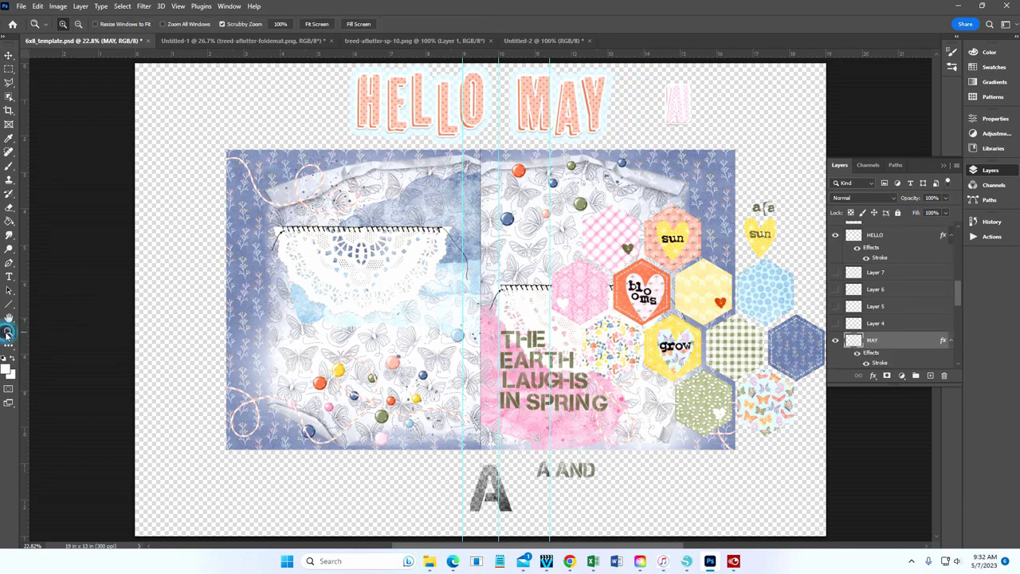
pyautogui.click(683, 113)
pyautogui.moveTo(684, 113); pyautogui.dragTo(710, 126)
pyautogui.scroll(1, 710, 125)
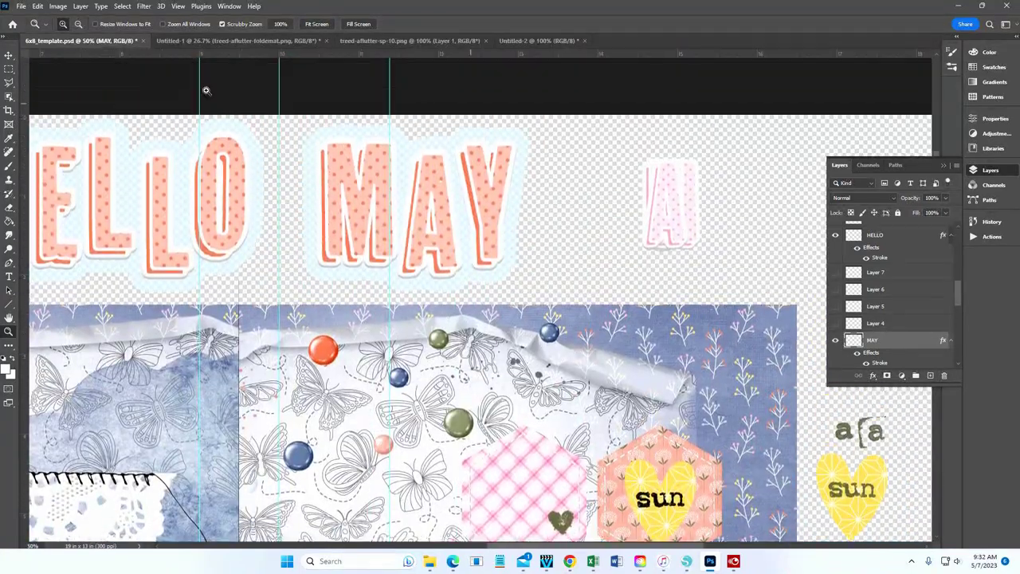
pyautogui.click(9, 55)
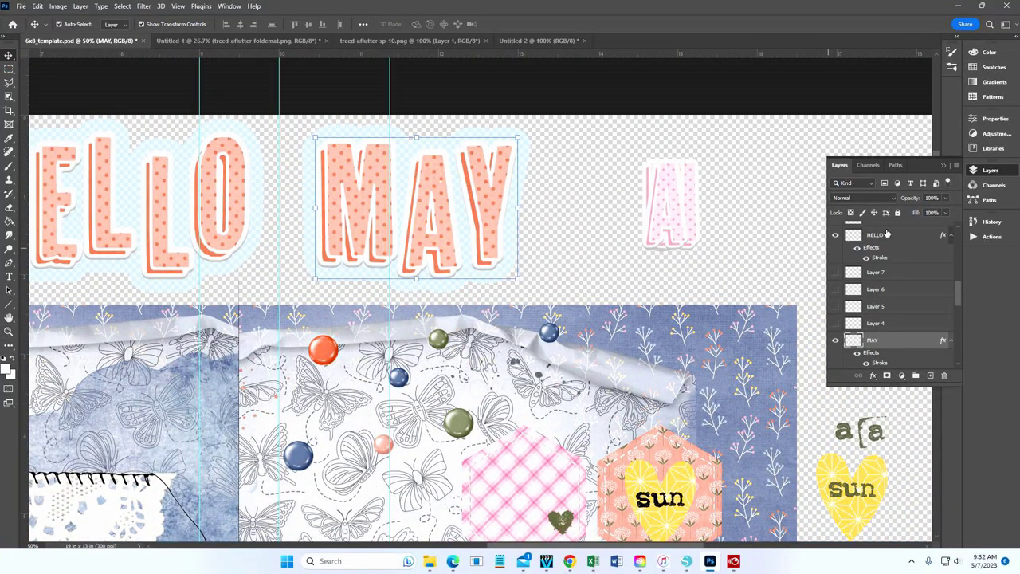
pyautogui.moveTo(958, 296); pyautogui.dragTo(959, 231)
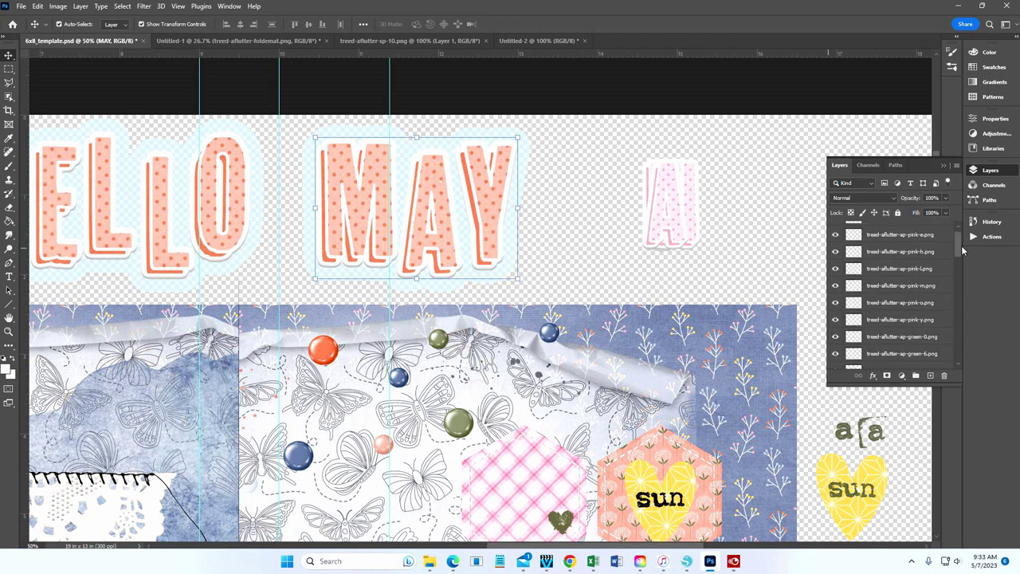
pyautogui.click(890, 230)
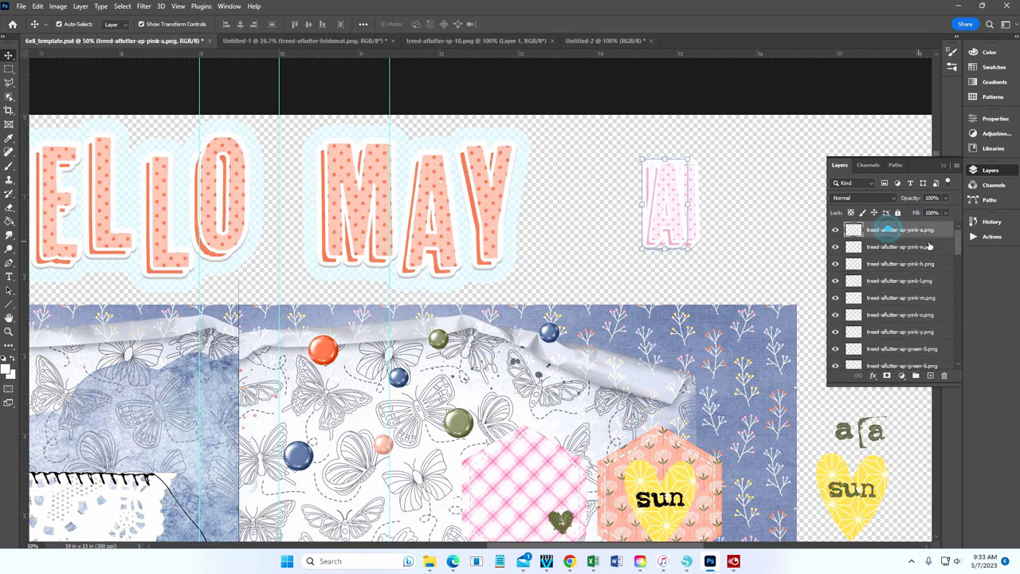
pyautogui.moveTo(956, 237); pyautogui.dragTo(961, 251)
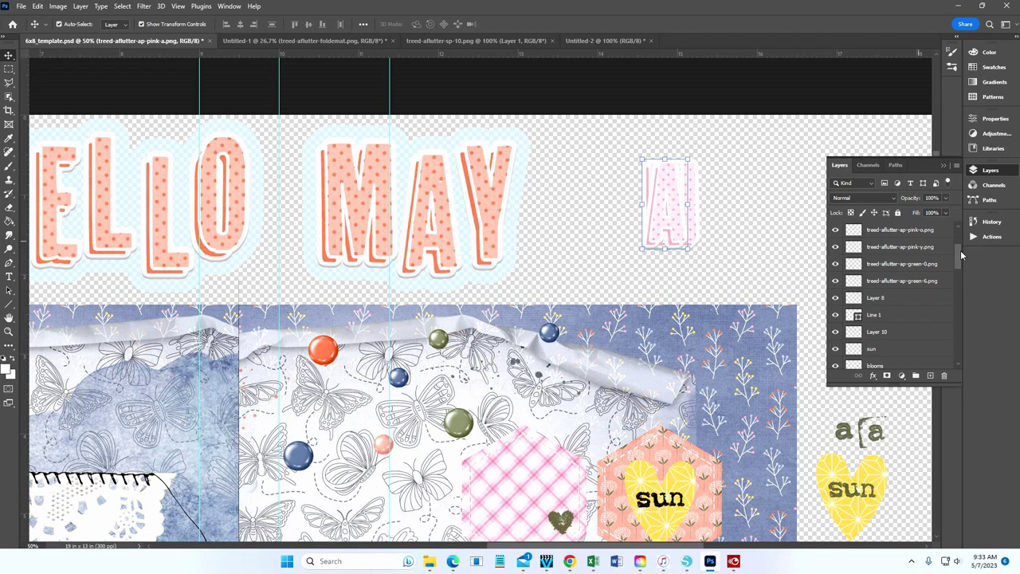
pyautogui.keyDown('shift'); pyautogui.click(907, 282); pyautogui.keyUp('shift')
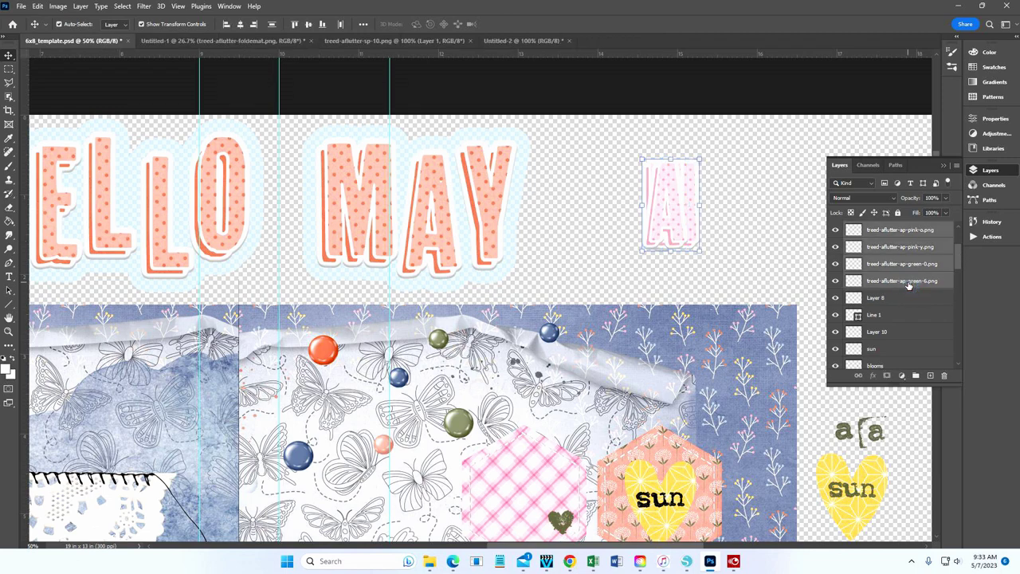
pyautogui.click(698, 250)
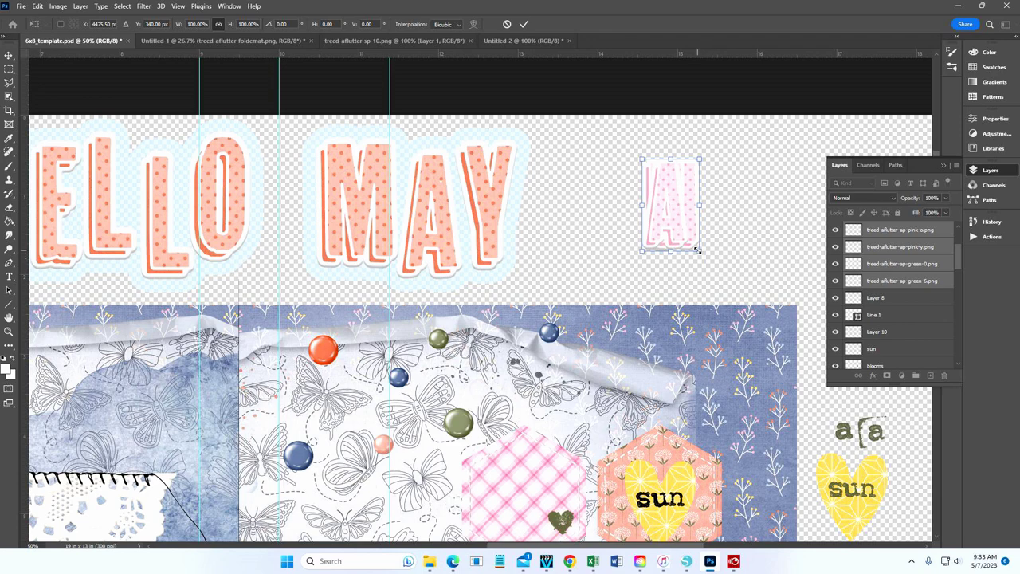
pyautogui.moveTo(699, 250); pyautogui.dragTo(704, 260)
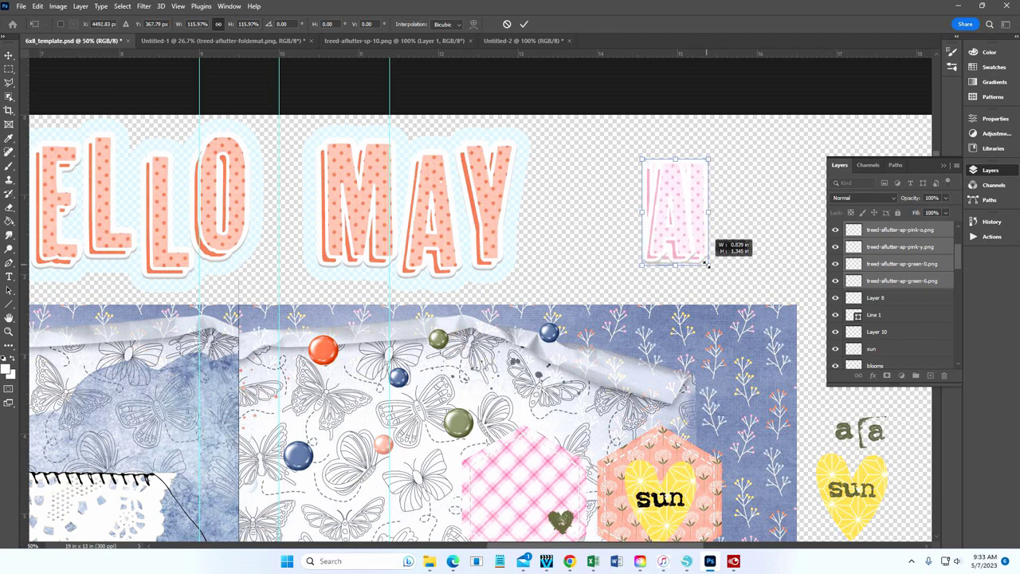
pyautogui.moveTo(707, 266); pyautogui.dragTo(715, 277)
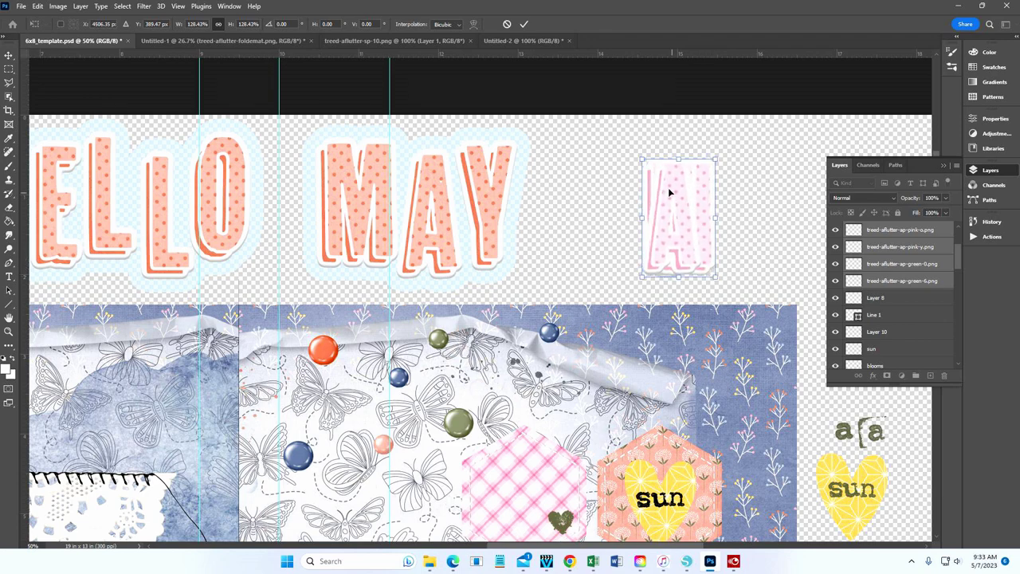
pyautogui.moveTo(643, 159); pyautogui.dragTo(631, 141)
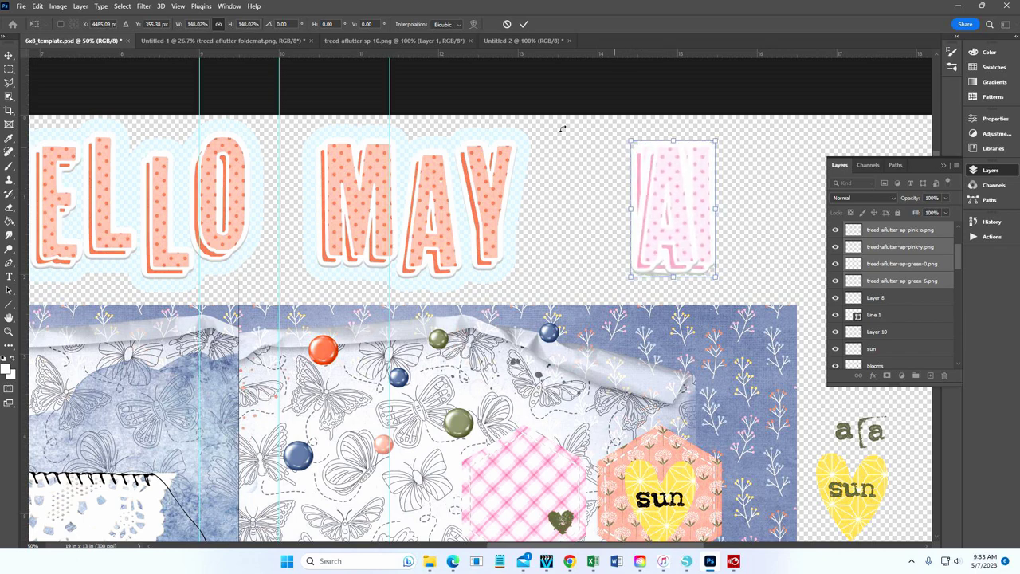
pyautogui.click(524, 24)
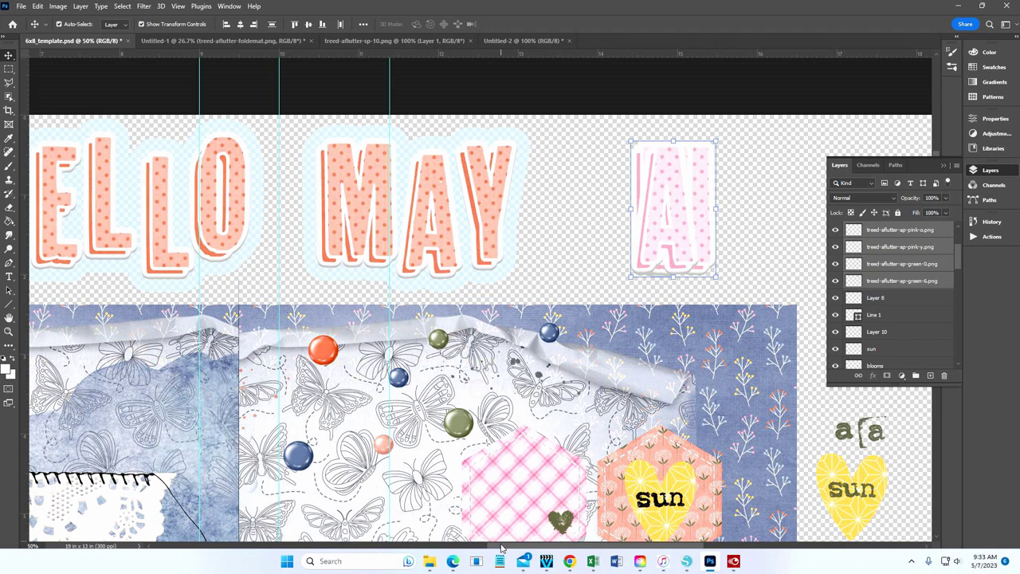
# Spread out the letter pile by moving the pink A, E, H, M, O and Y apart from one another
pyautogui.moveTo(503, 549); pyautogui.dragTo(526, 548)
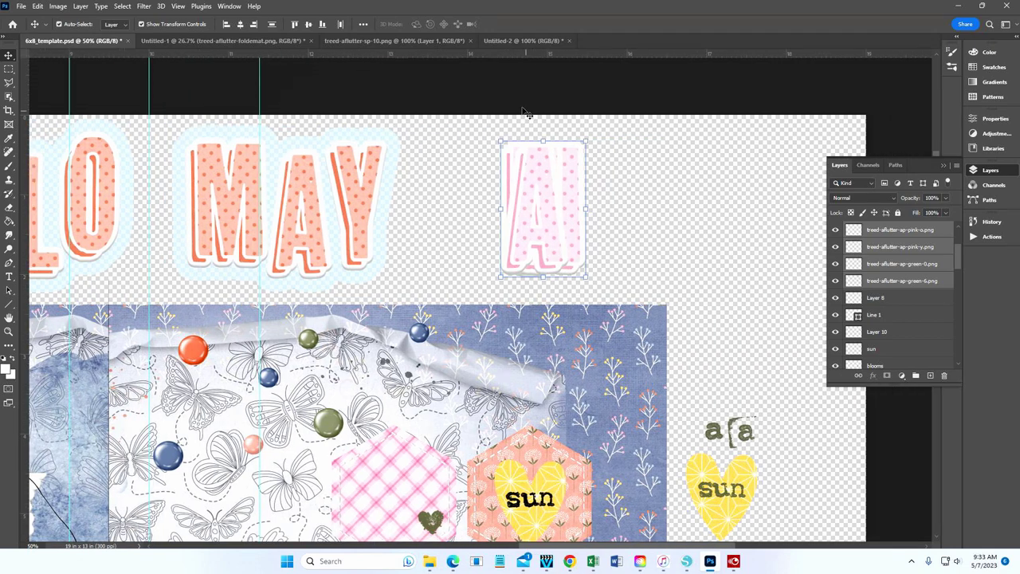
pyautogui.click(641, 157)
pyautogui.moveTo(542, 175); pyautogui.dragTo(767, 170)
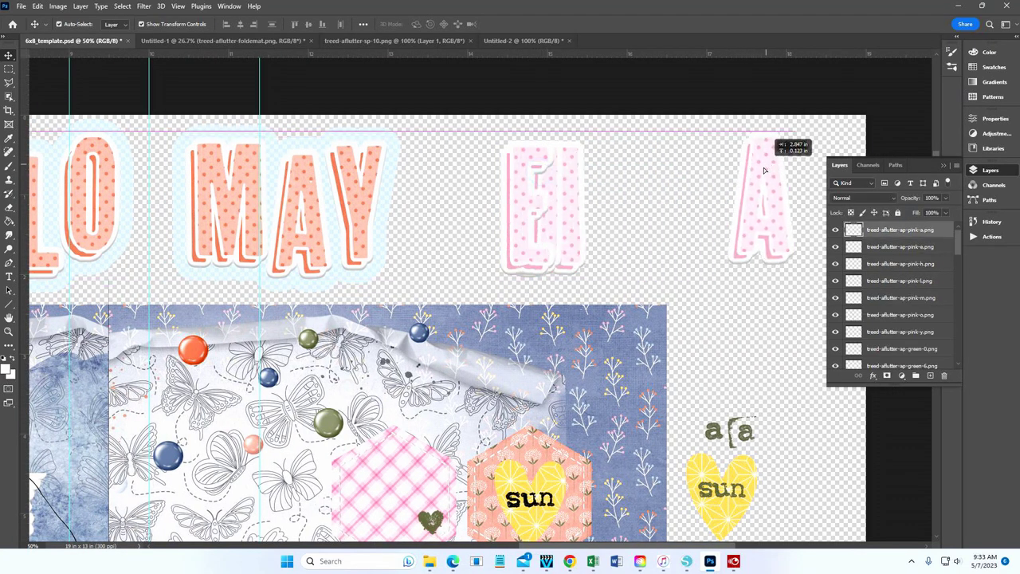
pyautogui.moveTo(517, 205); pyautogui.dragTo(415, 217)
pyautogui.moveTo(572, 195); pyautogui.dragTo(710, 184)
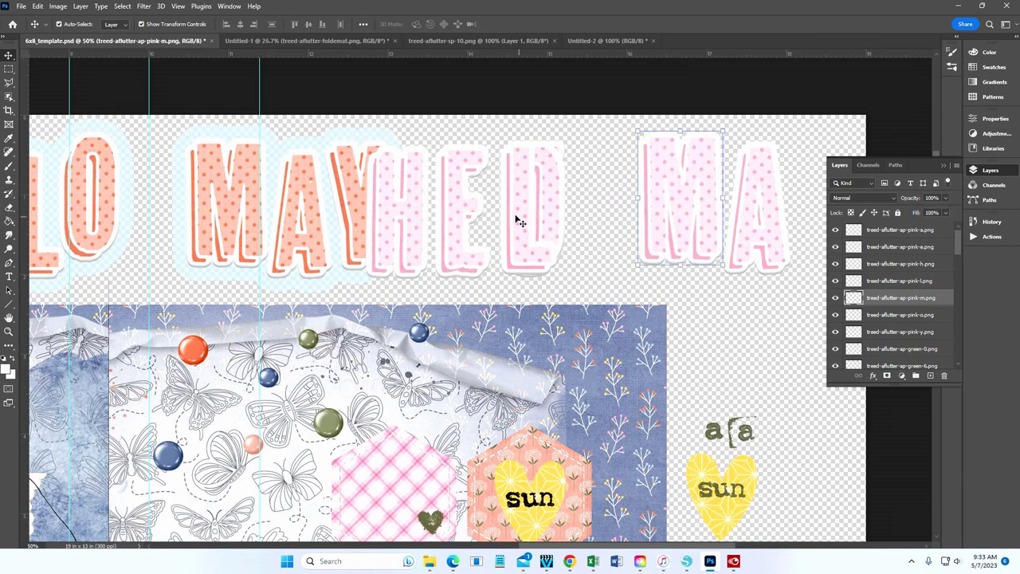
pyautogui.click(554, 187)
pyautogui.moveTo(572, 180); pyautogui.dragTo(641, 190)
pyautogui.moveTo(550, 192); pyautogui.dragTo(821, 158)
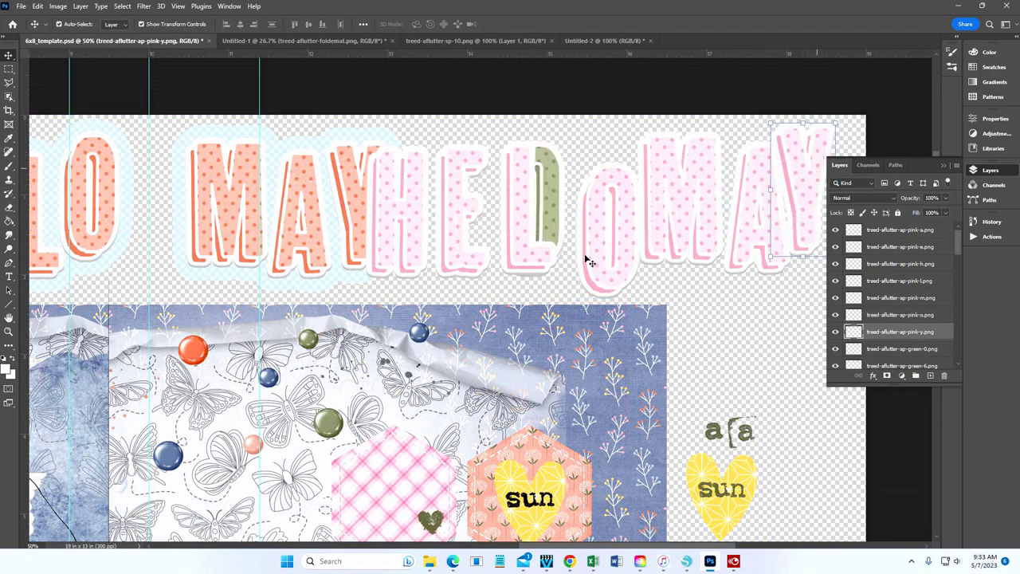
# Duplicate the pink L layer within 6x8_template.psd and move the green 0 and 6 below the pink MAY
pyautogui.click(523, 231)
pyautogui.rightClick(904, 290)
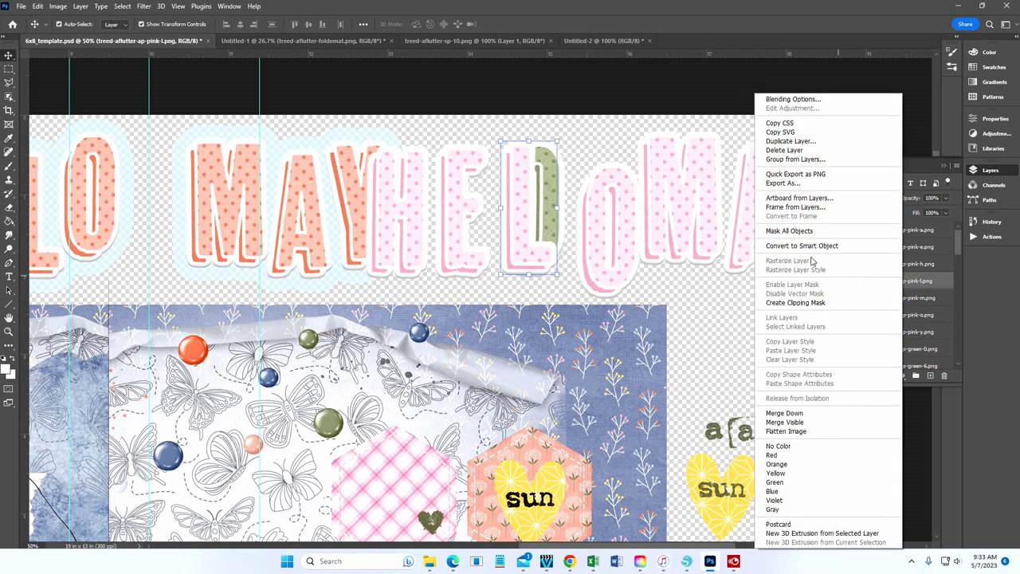
pyautogui.click(806, 143)
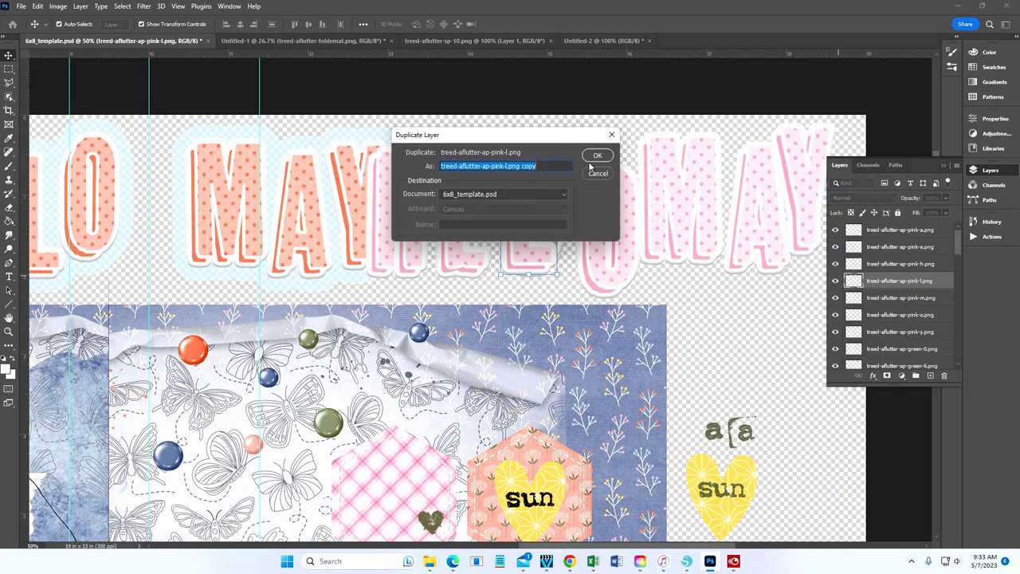
pyautogui.click(598, 163)
pyautogui.moveTo(526, 226); pyautogui.dragTo(740, 321)
pyautogui.moveTo(548, 212); pyautogui.dragTo(806, 361)
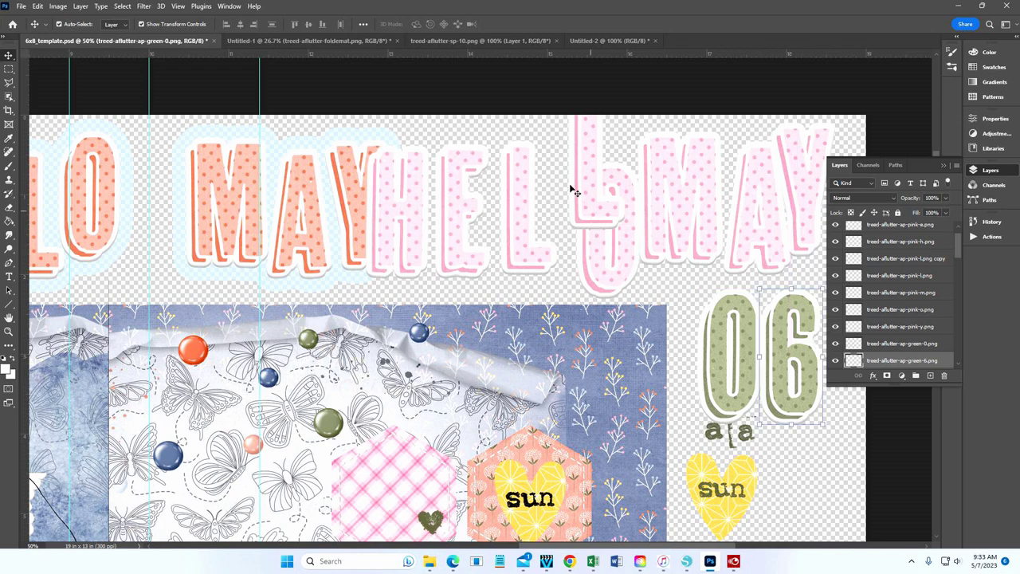
# Place the duplicate pink L beside the first L and move the pink O over the first L
pyautogui.click(580, 185)
pyautogui.moveTo(565, 212)
pyautogui.mouseDown()
pyautogui.moveTo(566, 192)
pyautogui.moveTo(561, 214)
pyautogui.mouseUp()
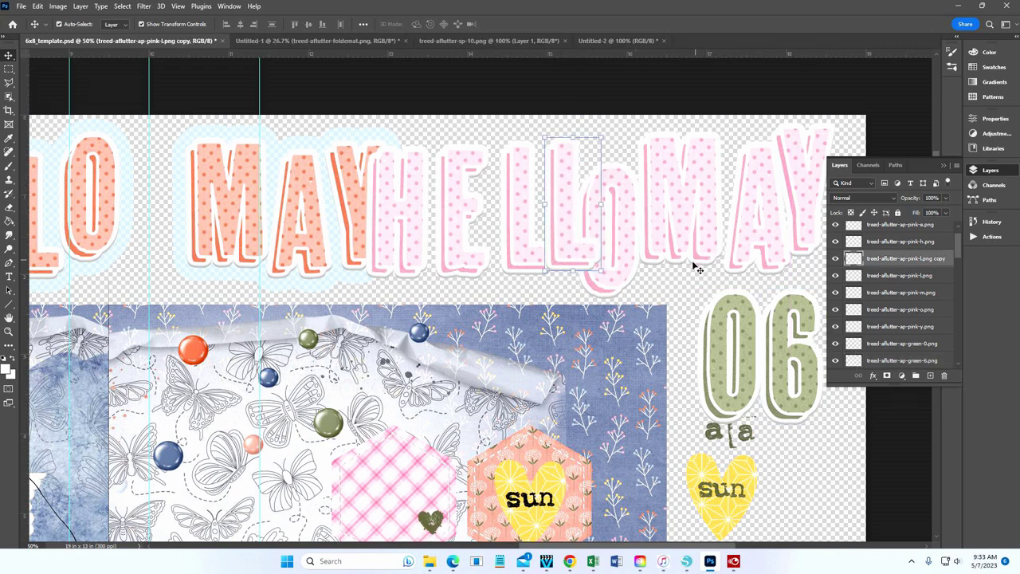
pyautogui.moveTo(629, 228); pyautogui.dragTo(533, 192)
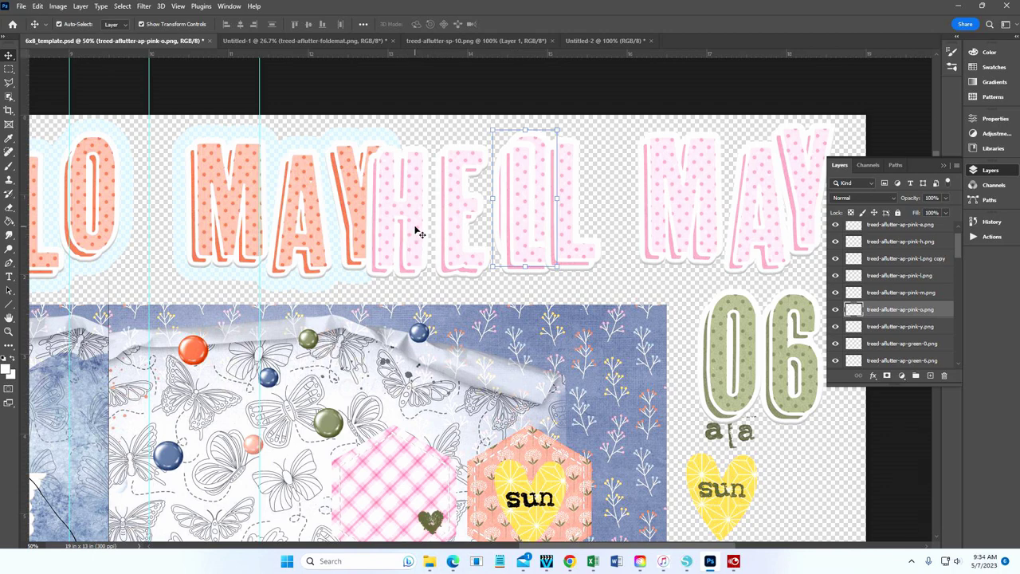
# Duplicate all eight pink letter layers, from A through Y and including the L copy, into a new document
pyautogui.scroll(-3, 416, 232)
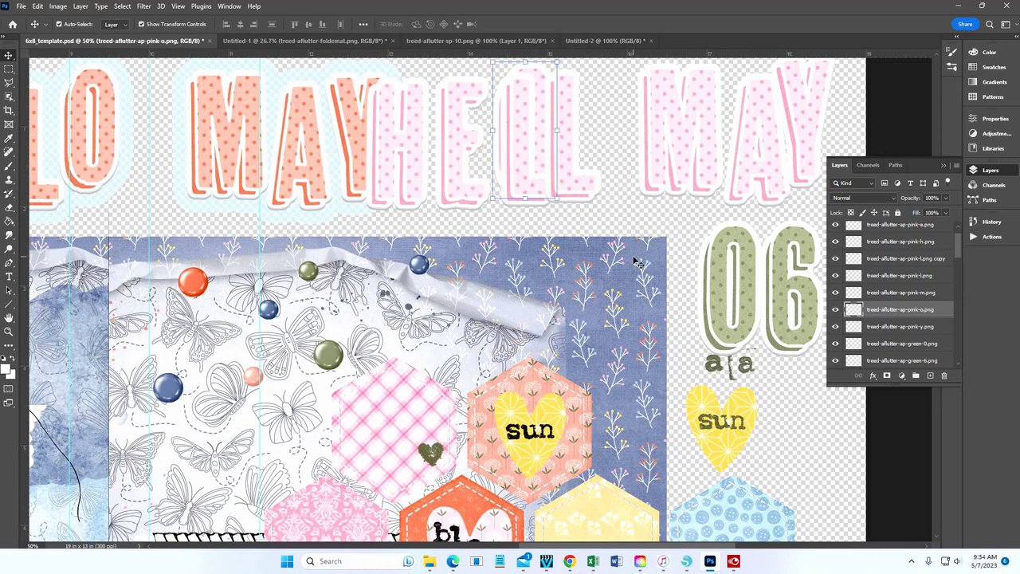
pyautogui.scroll(2, 636, 261)
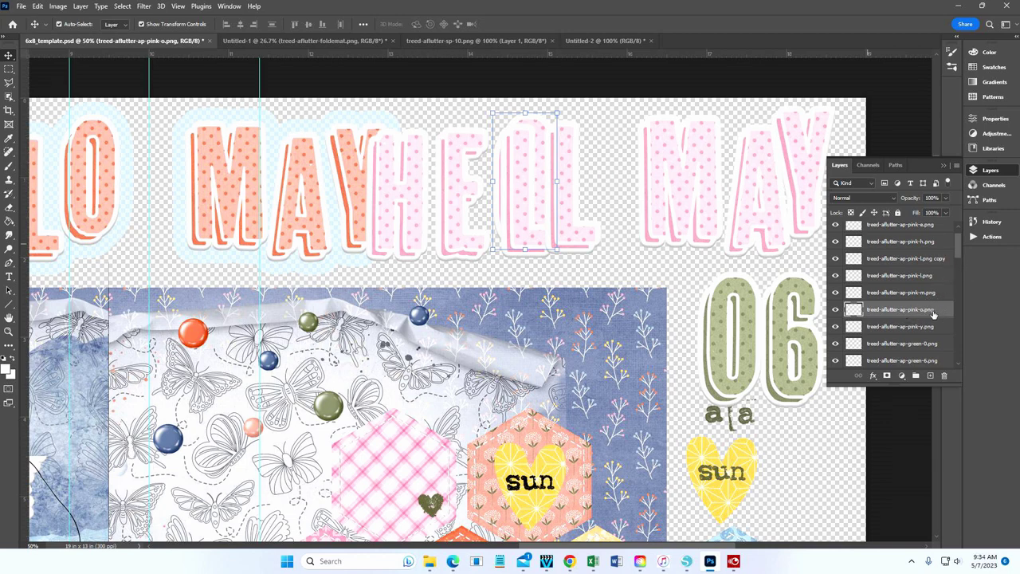
pyautogui.click(909, 328)
pyautogui.scroll(1, 930, 240)
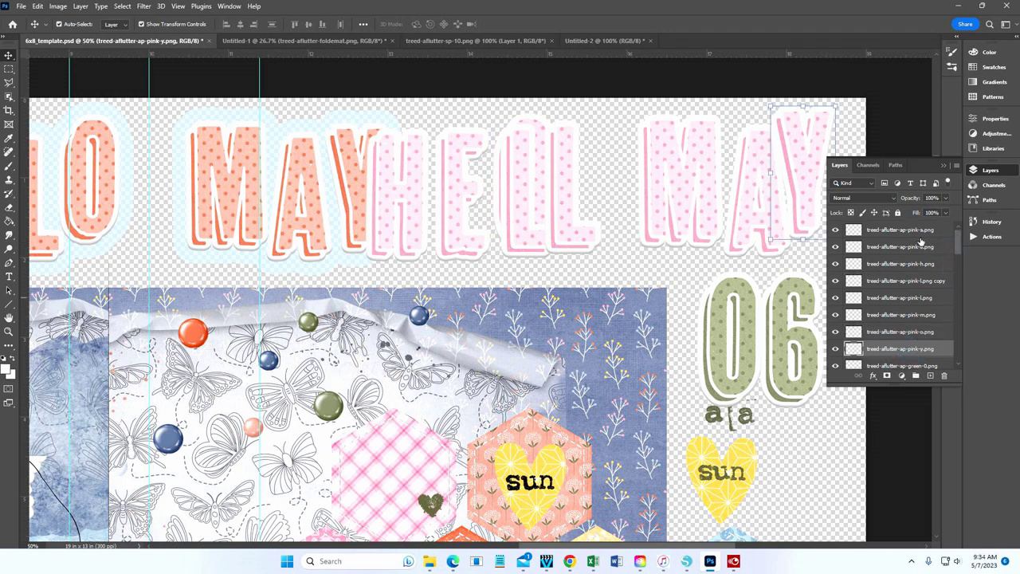
pyautogui.keyDown('shift'); pyautogui.click(913, 231); pyautogui.keyUp('shift')
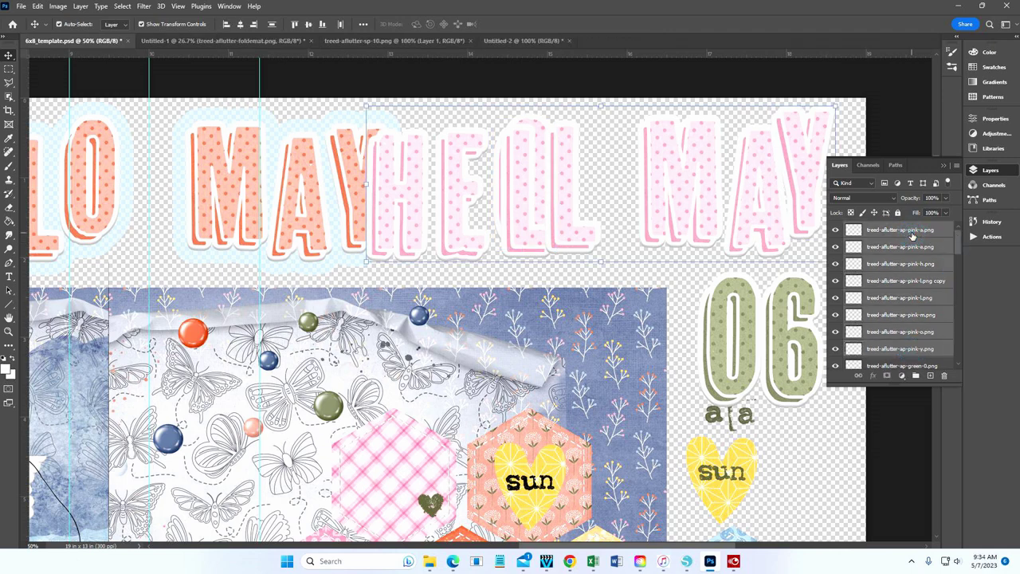
pyautogui.rightClick(913, 231)
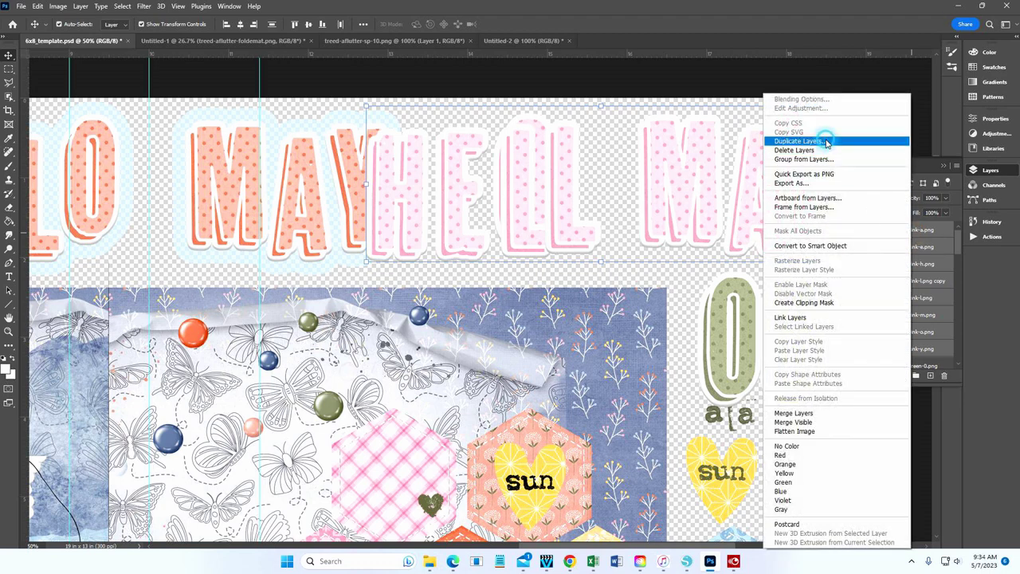
pyautogui.click(827, 142)
pyautogui.click(558, 194)
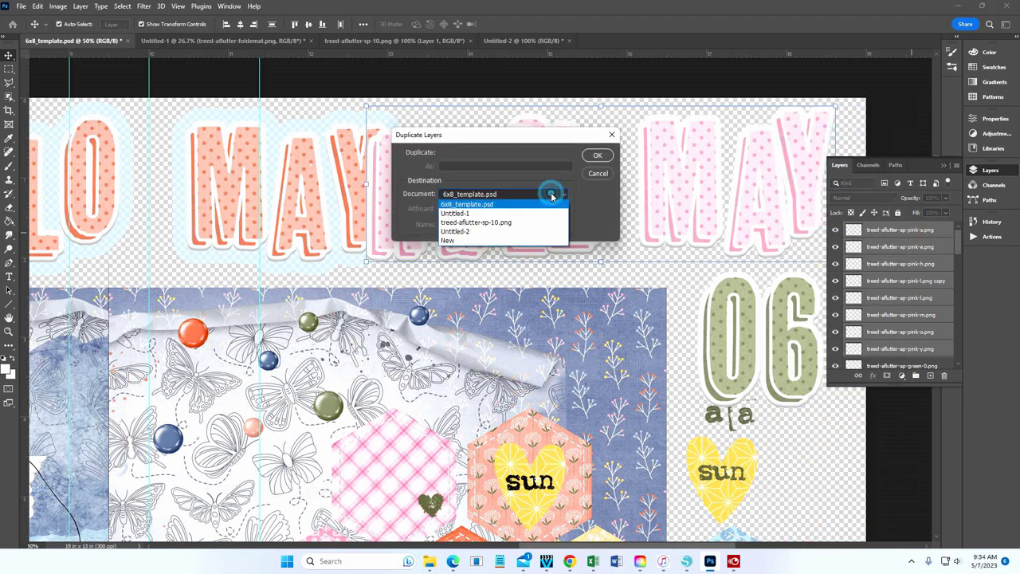
pyautogui.click(478, 239)
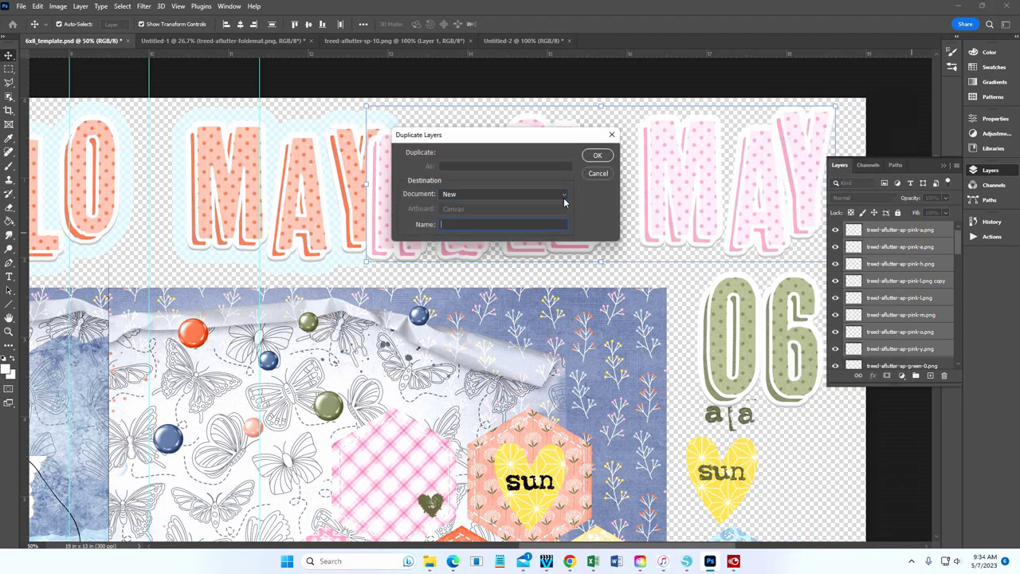
pyautogui.click(590, 158)
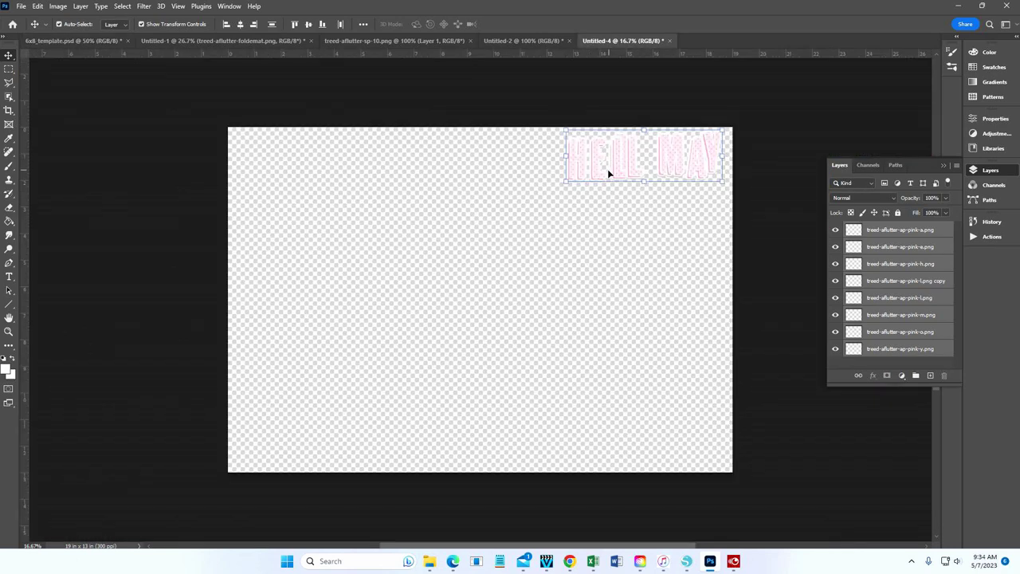
# In the new document, arrange the pink H, E, both Ls and O at staggered heights to spell HELLO
pyautogui.click(611, 232)
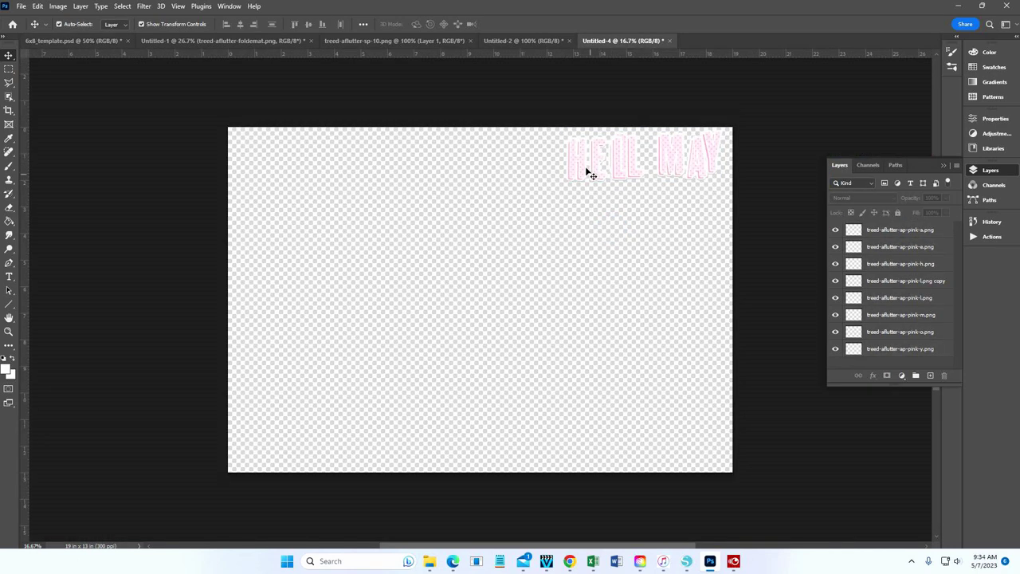
pyautogui.moveTo(586, 164); pyautogui.dragTo(436, 209)
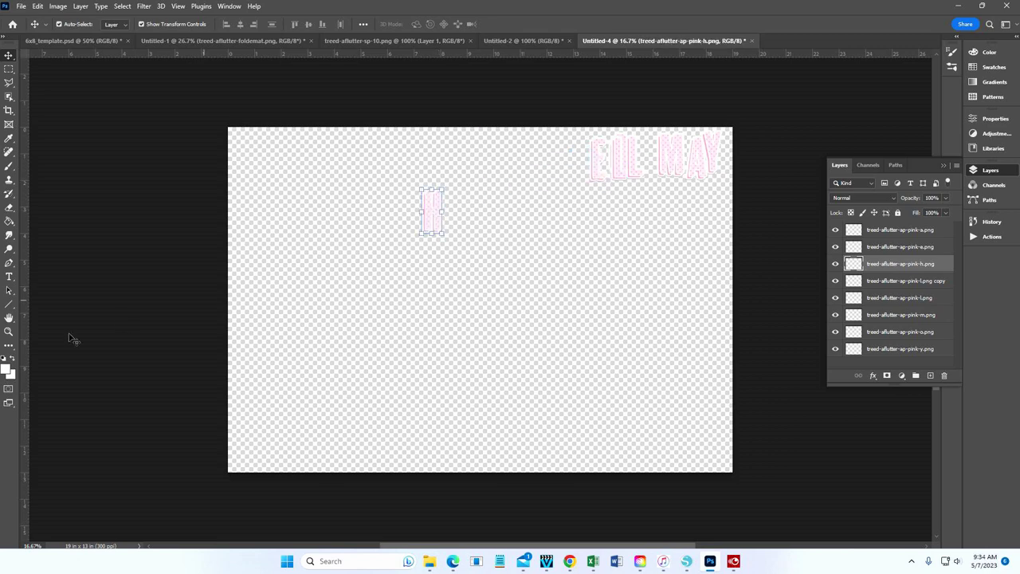
pyautogui.click(9, 331)
pyautogui.click(481, 225)
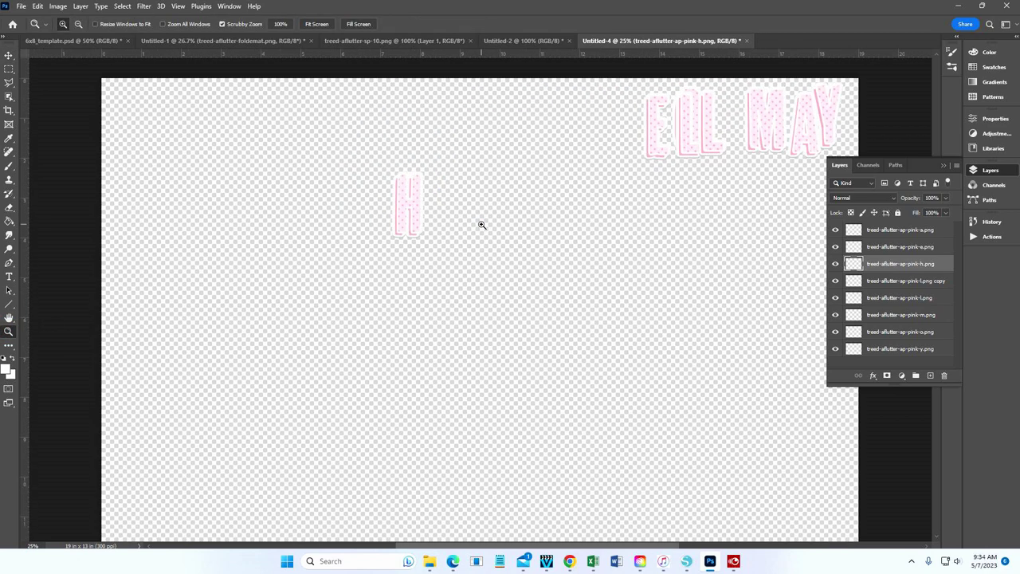
pyautogui.click(563, 272)
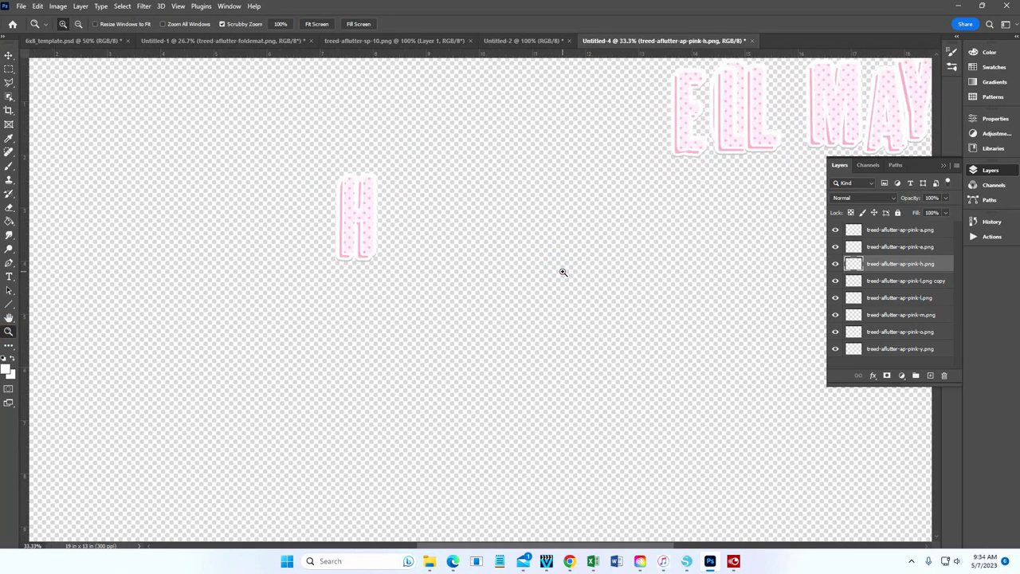
pyautogui.scroll(1, 563, 272)
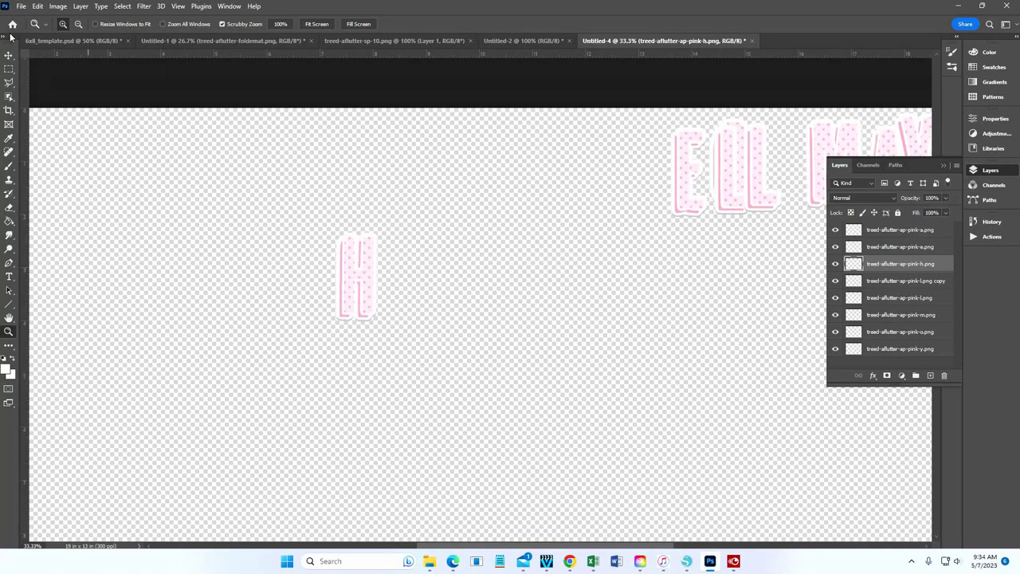
pyautogui.click(9, 54)
pyautogui.moveTo(682, 163); pyautogui.dragTo(391, 257)
pyautogui.moveTo(729, 178); pyautogui.dragTo(437, 283)
pyautogui.moveTo(758, 182); pyautogui.dragTo(468, 265)
pyautogui.moveTo(727, 186); pyautogui.dragTo(512, 293)
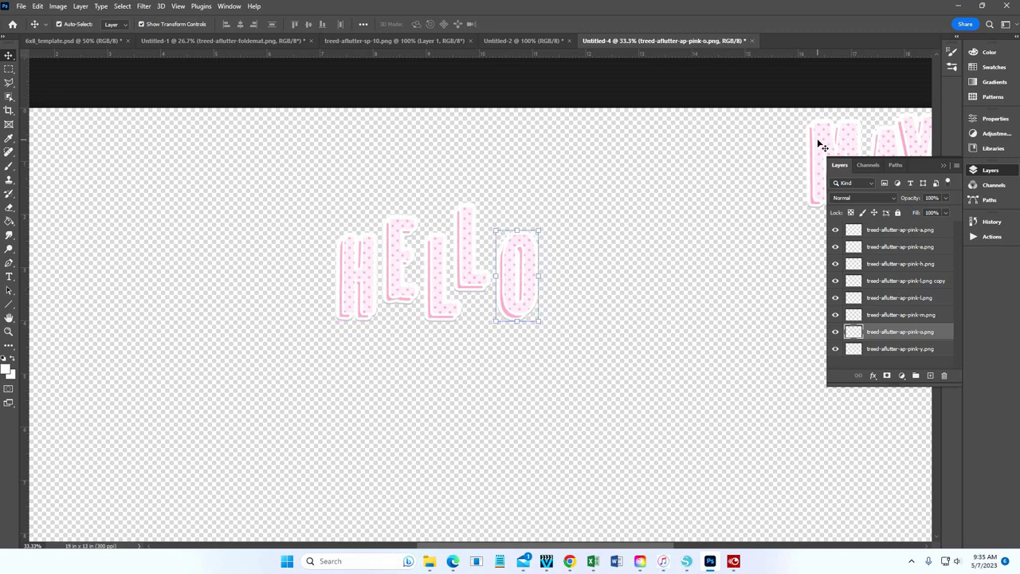
# Arrange the pink M, A and Y at staggered heights beneath HELLO and raise the O slightly
pyautogui.moveTo(821, 146); pyautogui.dragTo(378, 349)
pyautogui.moveTo(894, 141); pyautogui.dragTo(450, 335)
pyautogui.moveTo(919, 140); pyautogui.dragTo(483, 340)
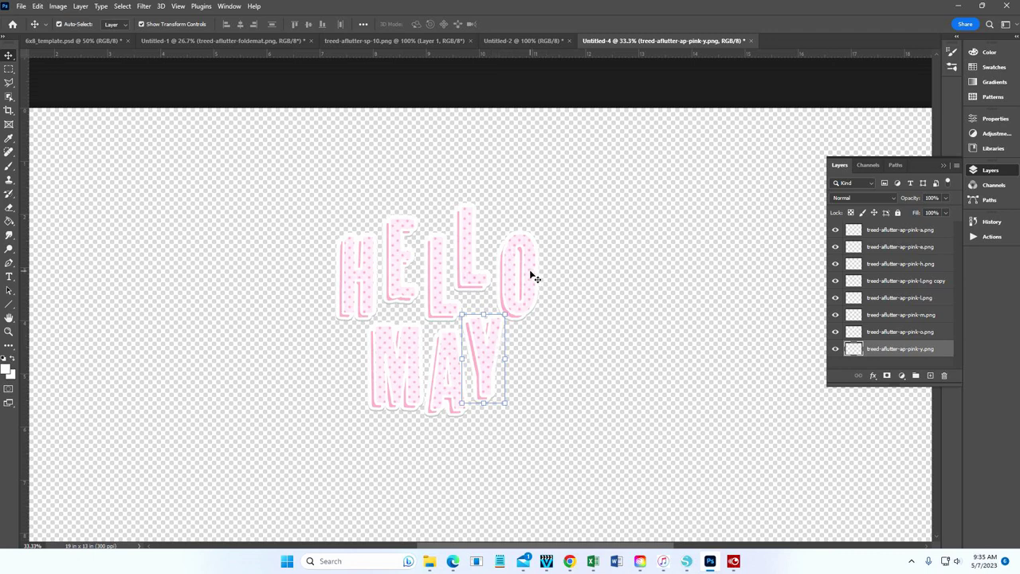
pyautogui.moveTo(531, 275); pyautogui.dragTo(530, 274)
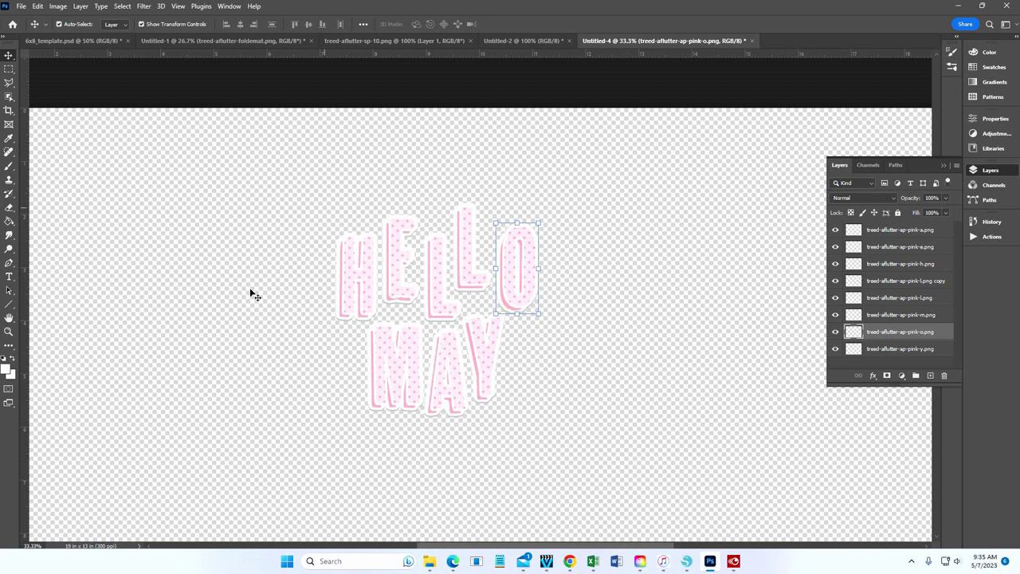
# Merge all eight pink letter layers into one and add a new empty layer beneath the merged title
pyautogui.click(901, 349)
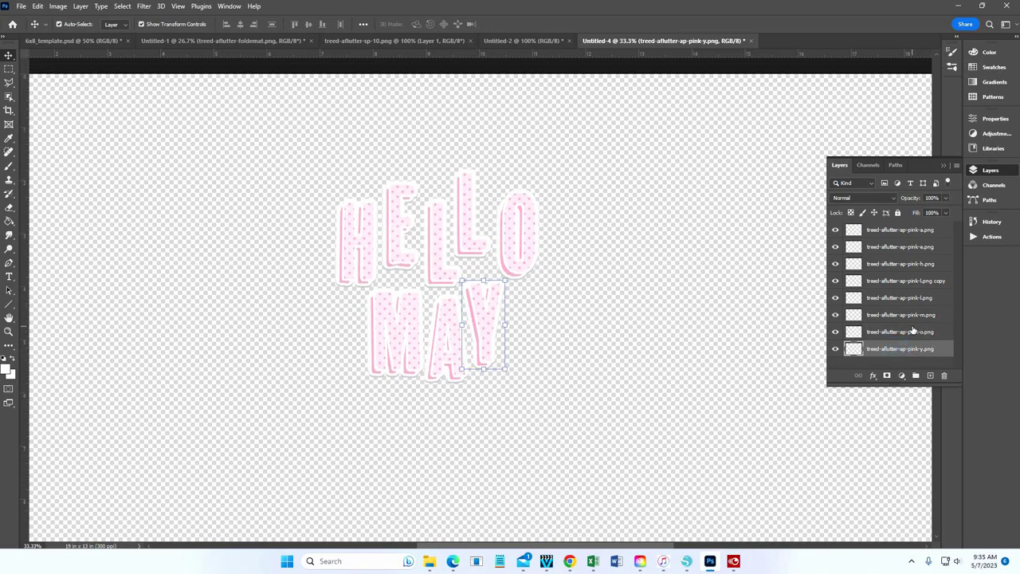
pyautogui.keyDown('shift'); pyautogui.click(909, 231); pyautogui.keyUp('shift')
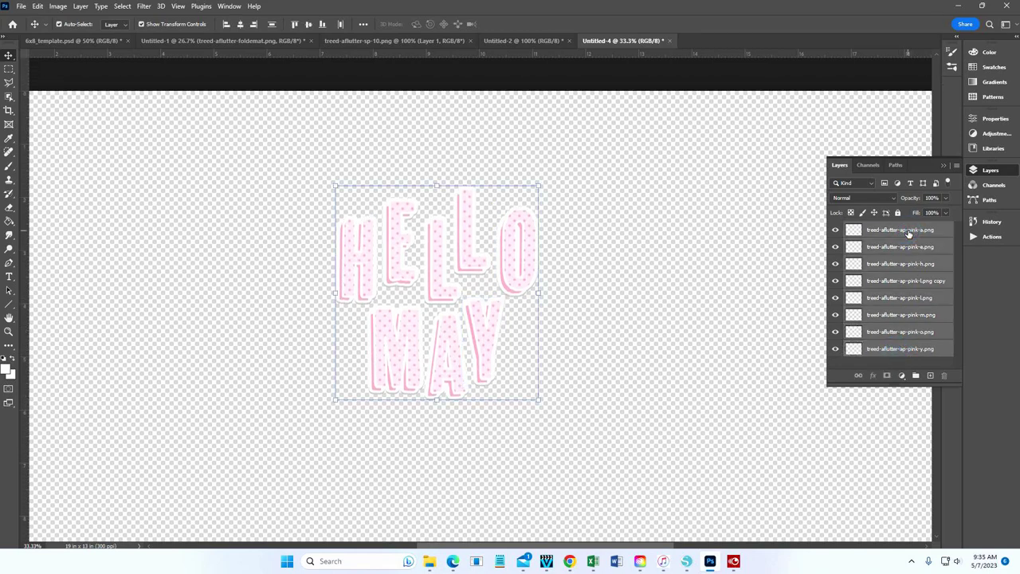
pyautogui.rightClick(910, 230)
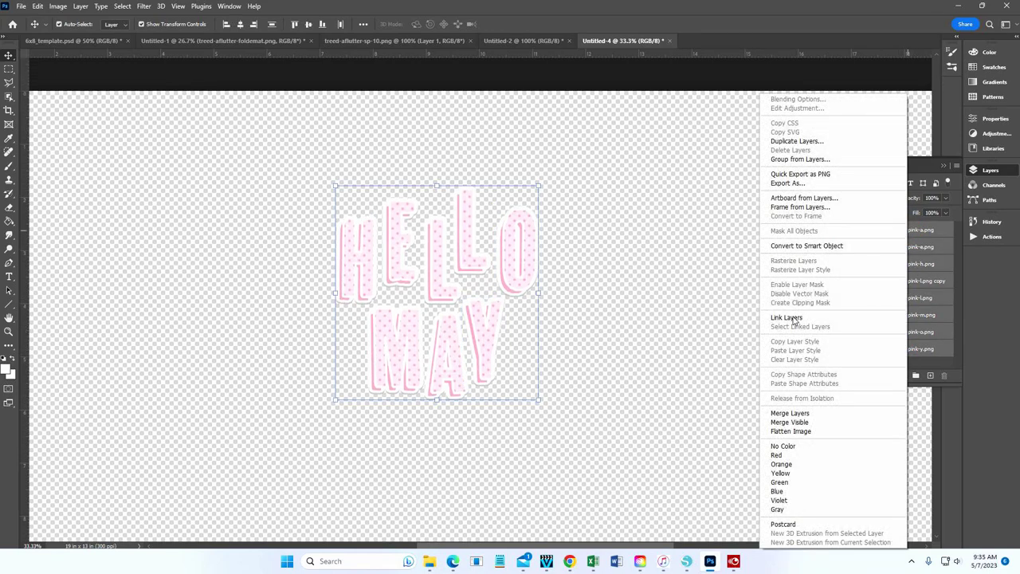
pyautogui.click(788, 414)
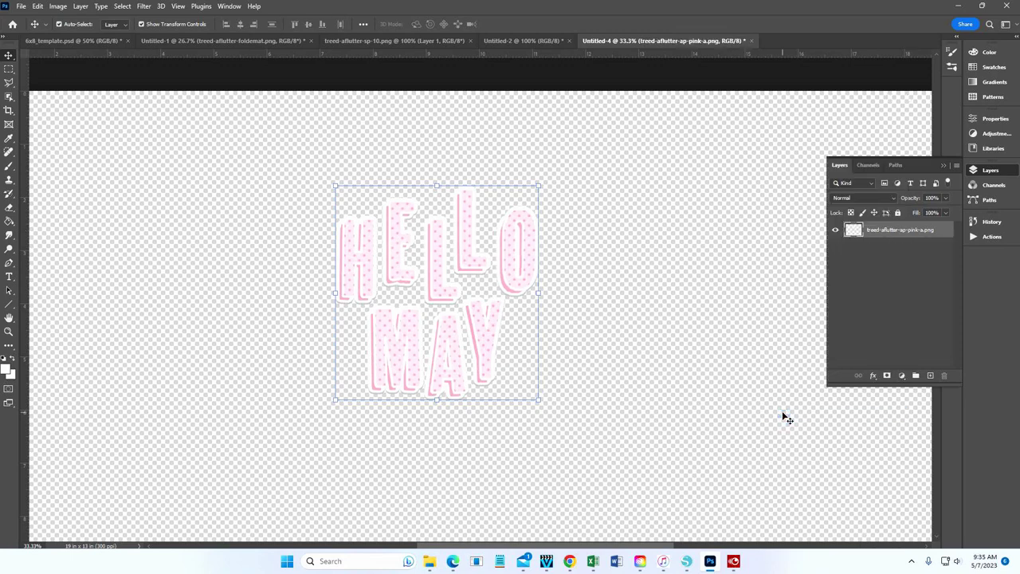
pyautogui.click(931, 376)
pyautogui.moveTo(908, 233); pyautogui.dragTo(902, 267)
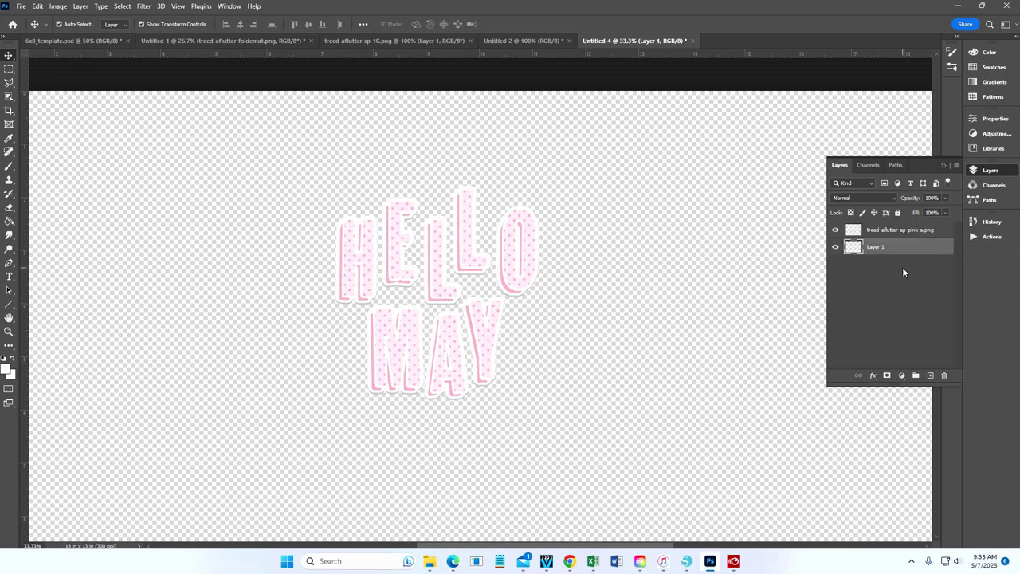
# Add a 49 px Stroke effect in light blue #d1ecf9 to the merged HELLO MAY layer
pyautogui.click(901, 230)
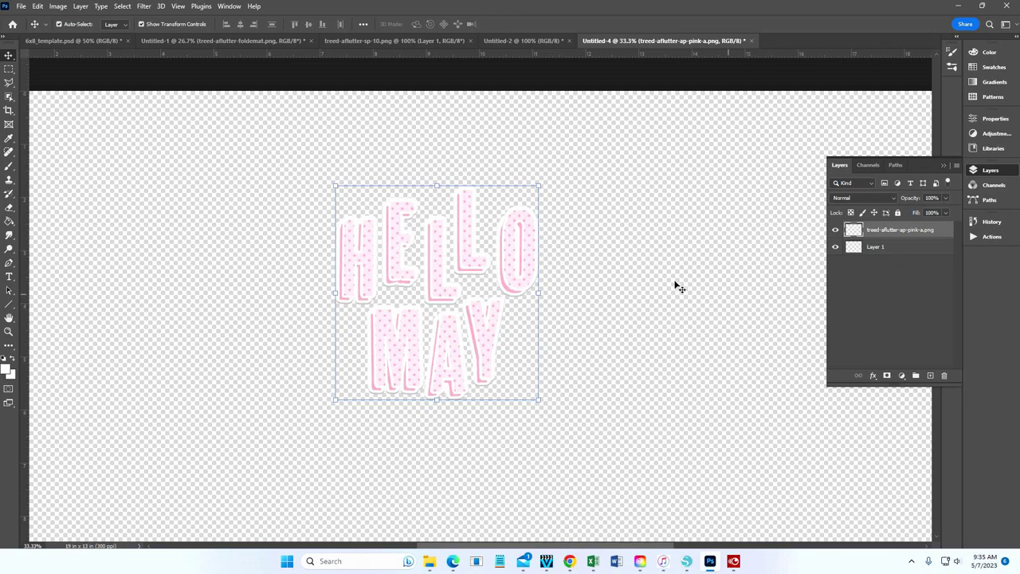
pyautogui.click(872, 376)
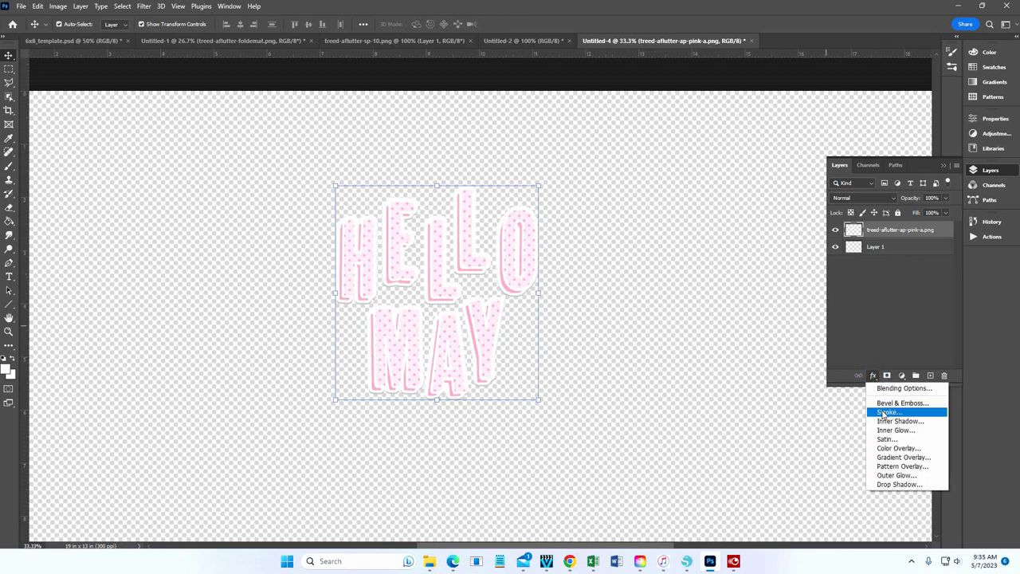
pyautogui.click(885, 412)
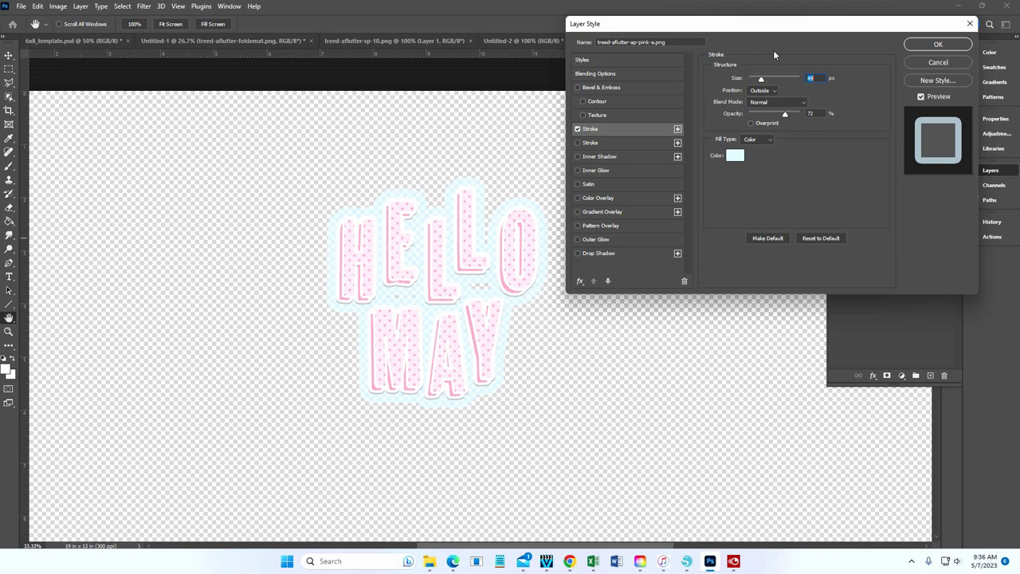
pyautogui.click(735, 156)
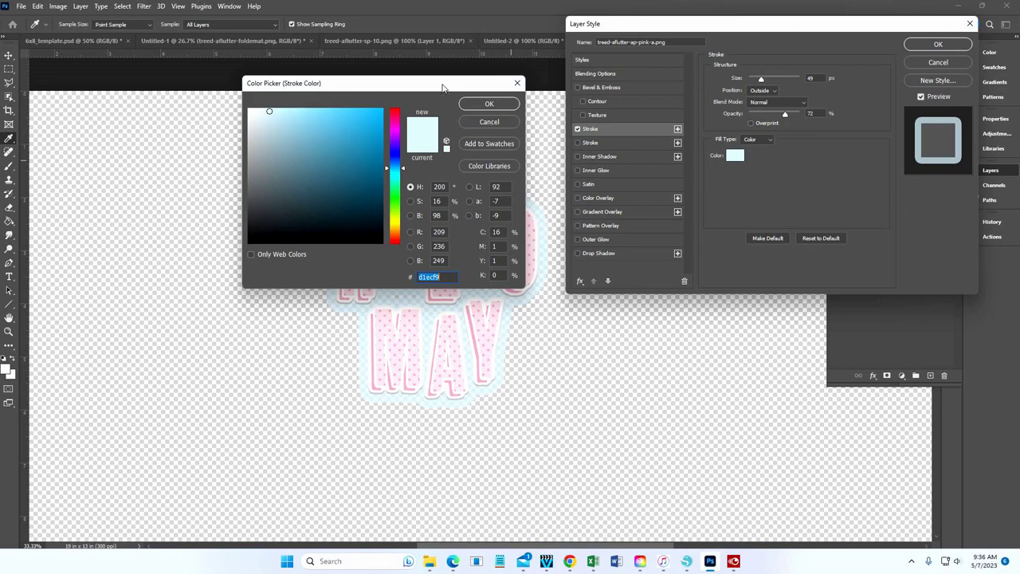
pyautogui.click(490, 106)
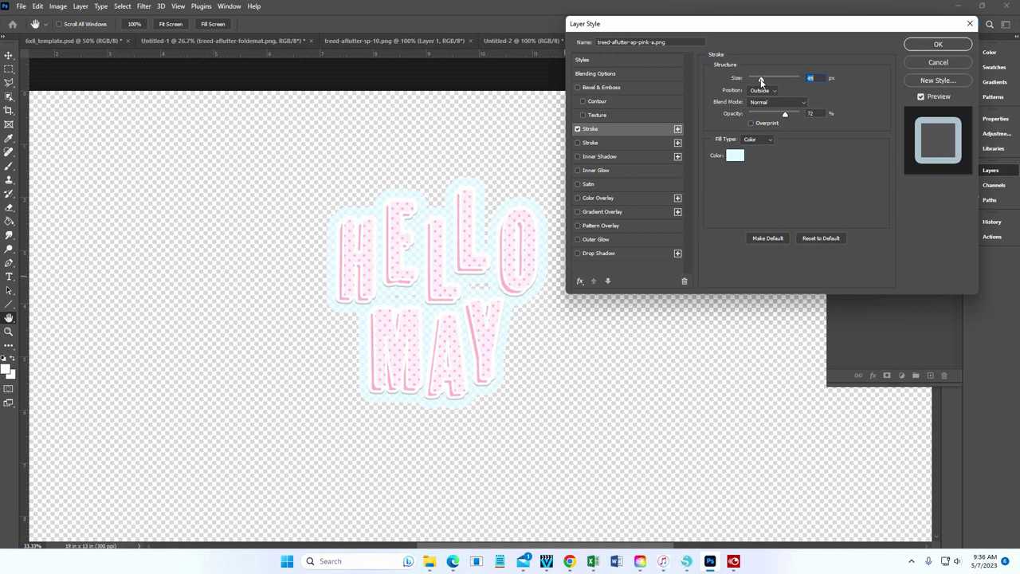
pyautogui.moveTo(762, 81)
pyautogui.mouseDown()
pyautogui.moveTo(779, 79)
pyautogui.moveTo(762, 80)
pyautogui.mouseUp()
# Try the Inside and Center positions for the title's stroke and return it to Outside
pyautogui.click(766, 108)
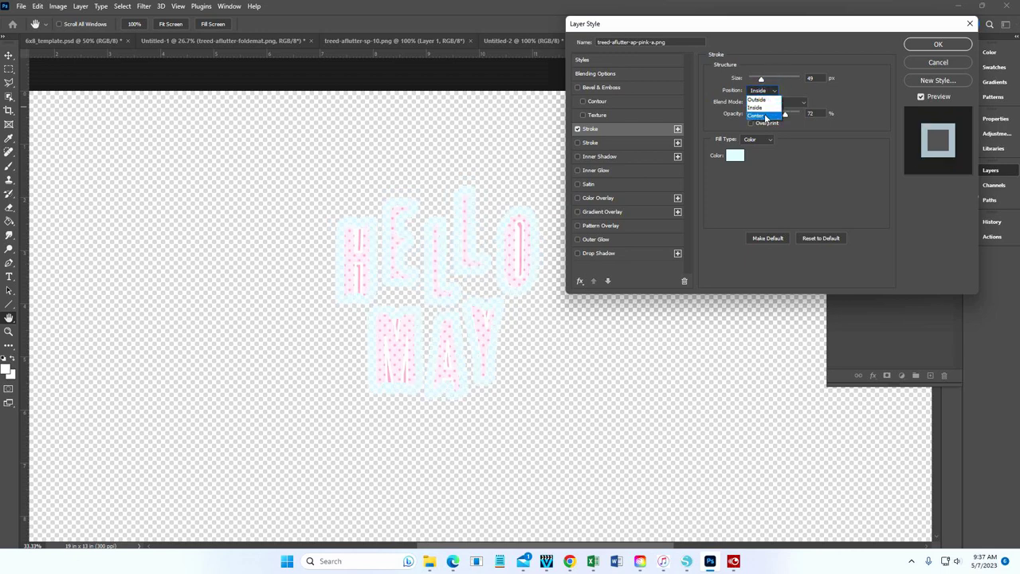
pyautogui.click(766, 119)
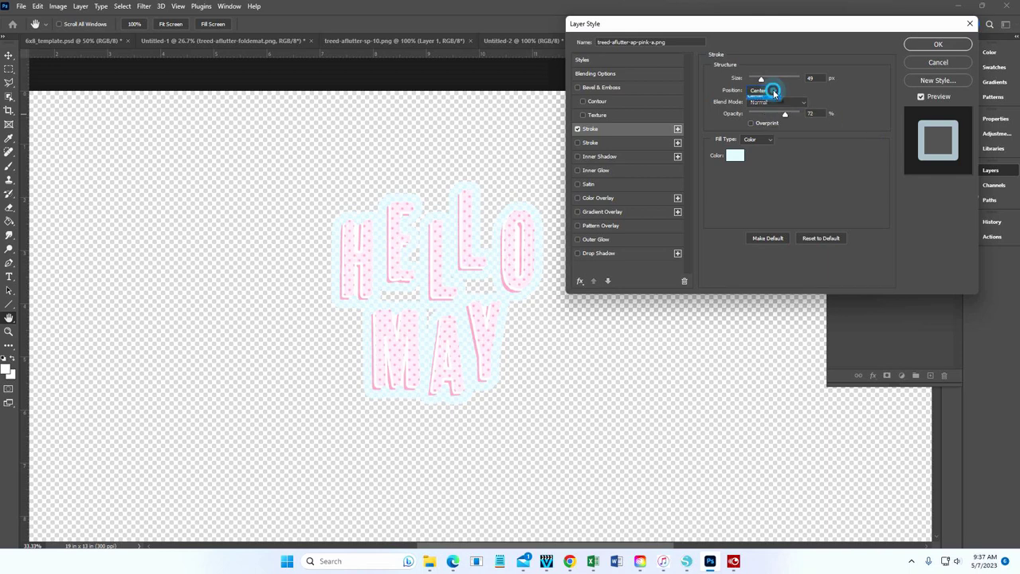
pyautogui.click(773, 90)
pyautogui.click(769, 98)
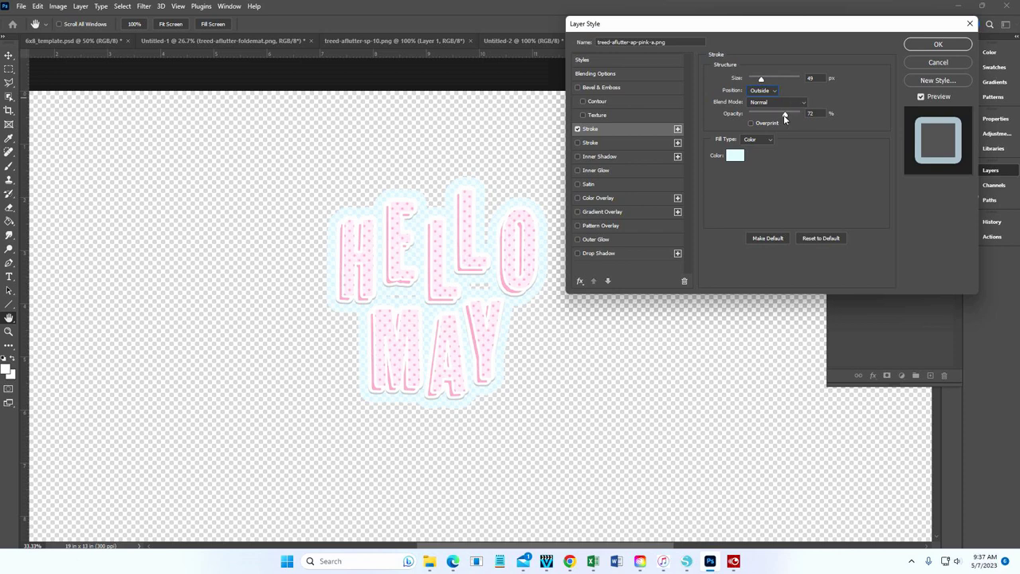
# Compare the title's stroke at 100% opacity and set its opacity to 67%
pyautogui.moveTo(786, 116)
pyautogui.mouseDown()
pyautogui.moveTo(775, 118)
pyautogui.moveTo(802, 120)
pyautogui.mouseUp()
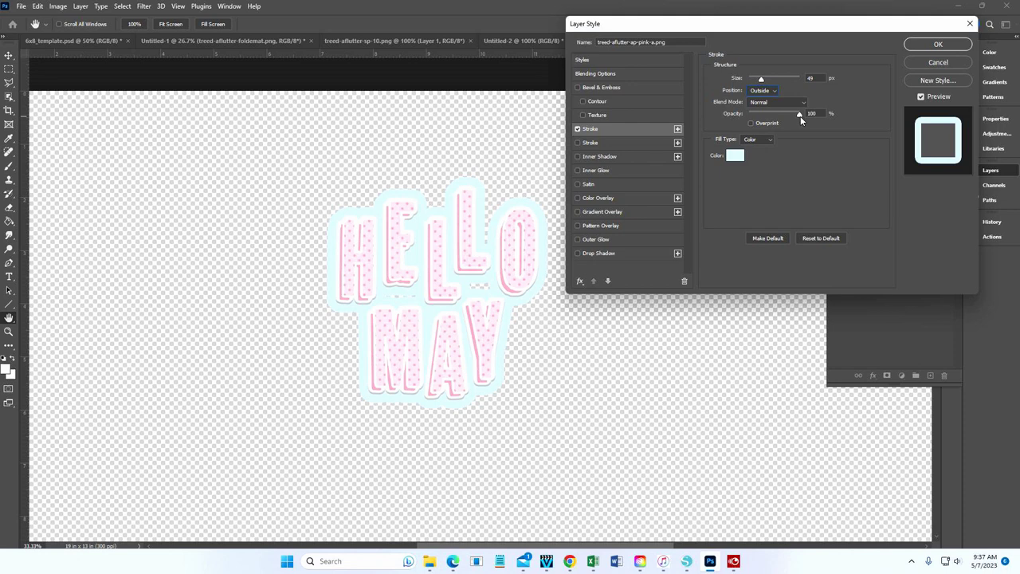
pyautogui.moveTo(801, 120)
pyautogui.mouseDown()
pyautogui.moveTo(786, 117)
pyautogui.moveTo(800, 121)
pyautogui.mouseUp()
pyautogui.moveTo(802, 120); pyautogui.dragTo(782, 117)
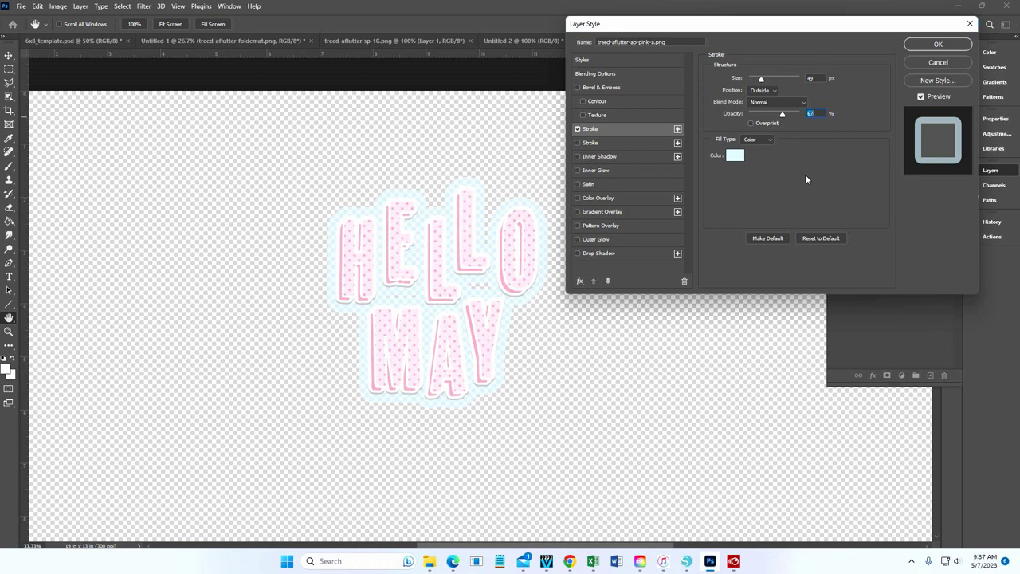
# Try a Pattern fill type for the title's stroke and restore the Color fill
pyautogui.click(769, 140)
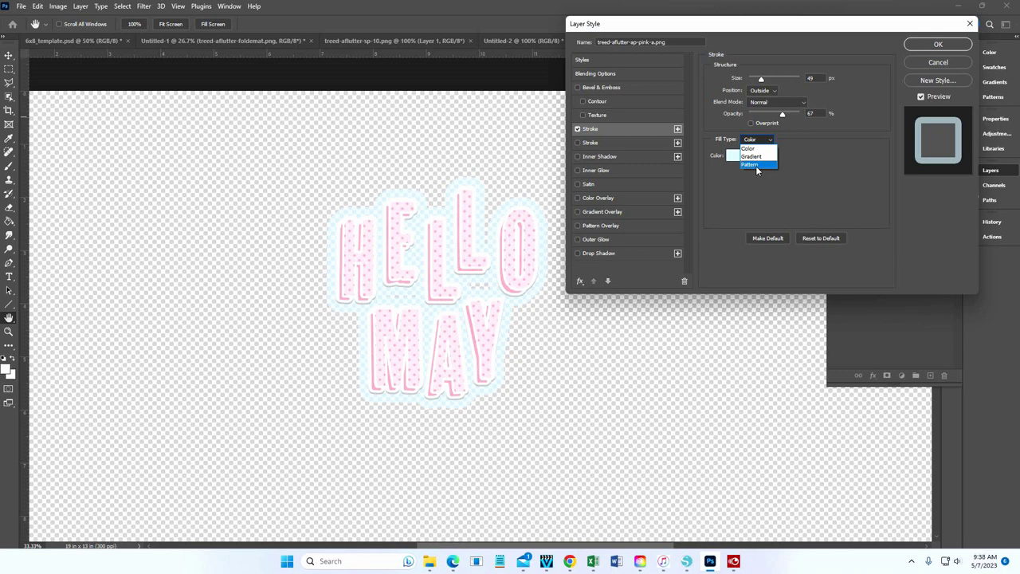
pyautogui.click(756, 165)
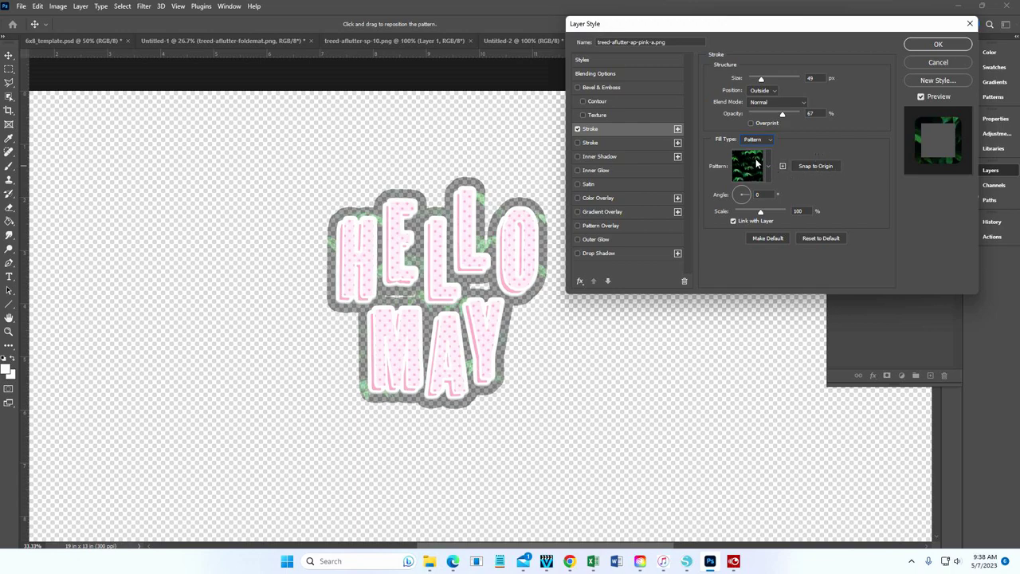
pyautogui.click(782, 167)
pyautogui.click(767, 141)
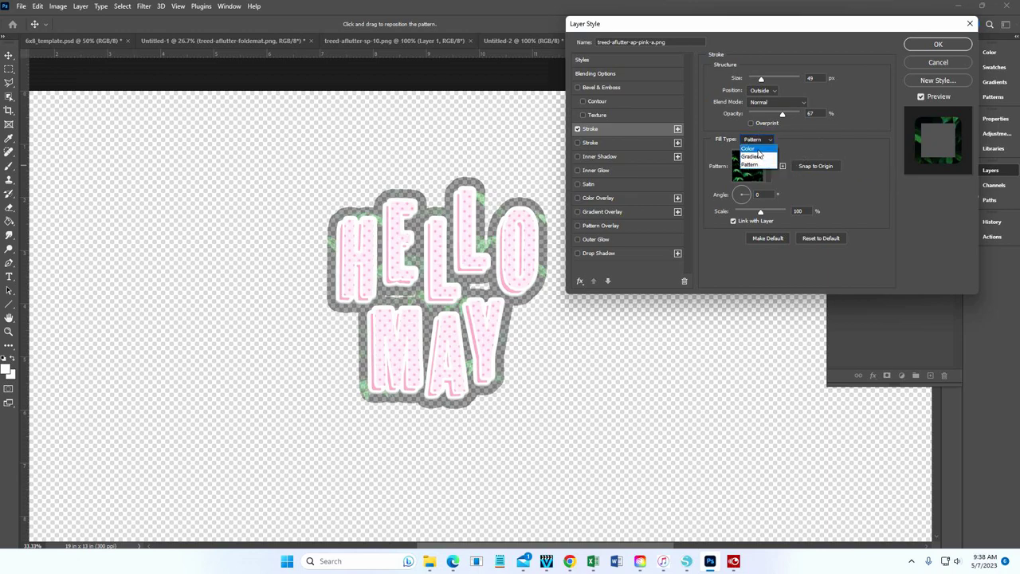
pyautogui.click(757, 149)
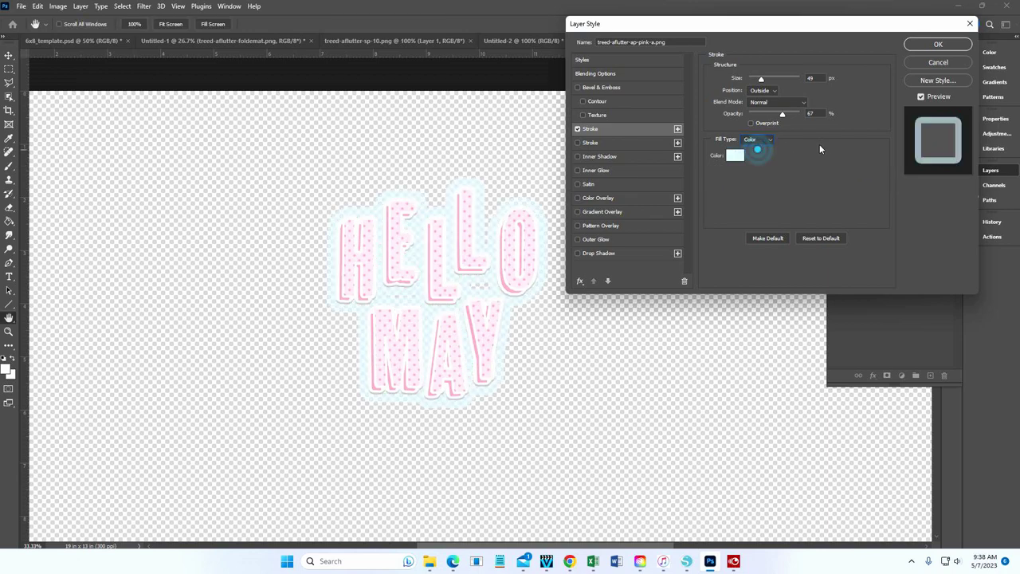
# Apply the stroke settings to the title and return to the 6x8_template.psd document
pyautogui.click(921, 46)
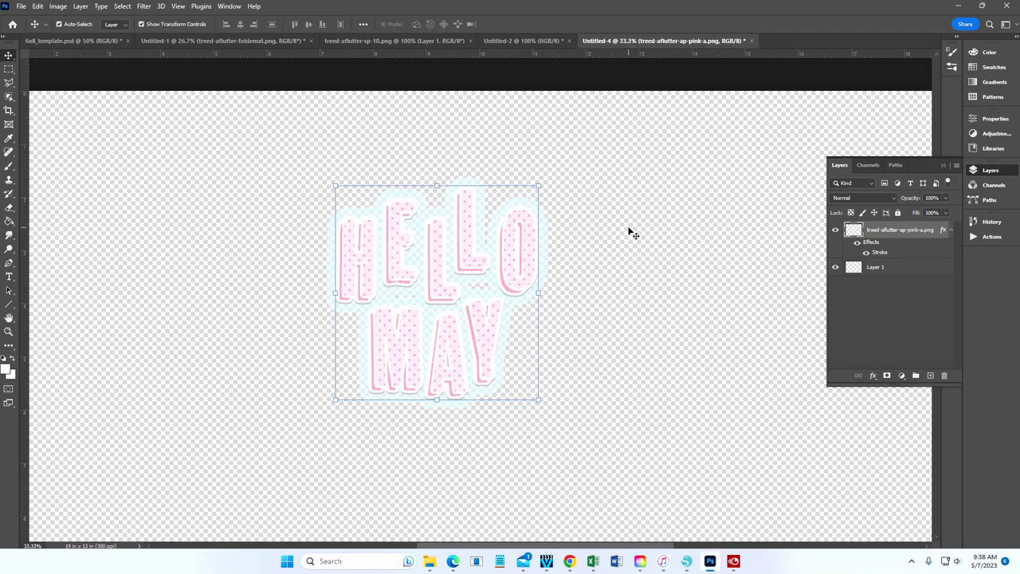
pyautogui.moveTo(629, 232); pyautogui.dragTo(279, 106)
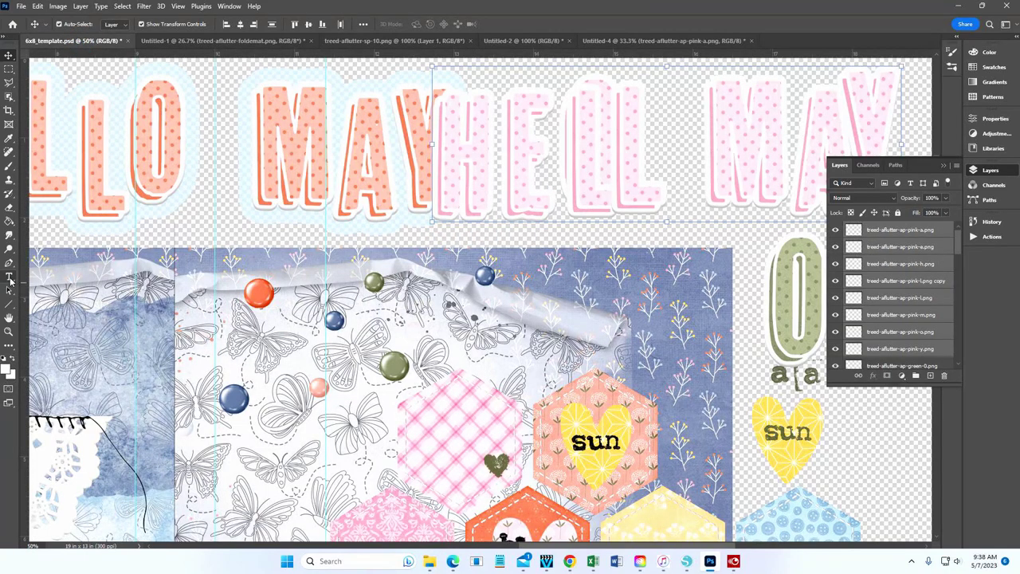
# Move the orange HELLO onto the layout's doily page and the orange MAY above THE EARTH LAUGHS on the facing page
pyautogui.click(9, 332)
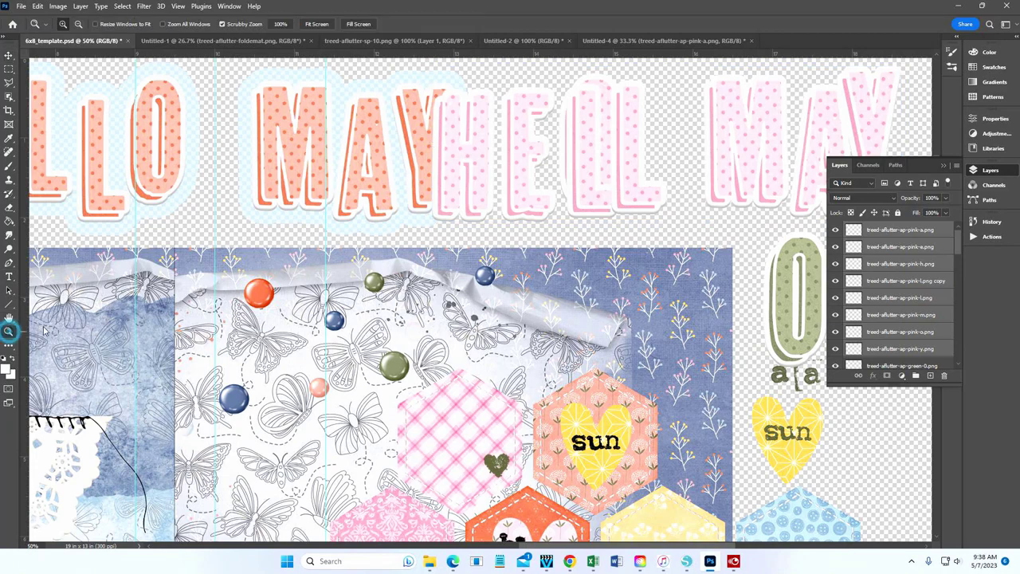
pyautogui.click(315, 24)
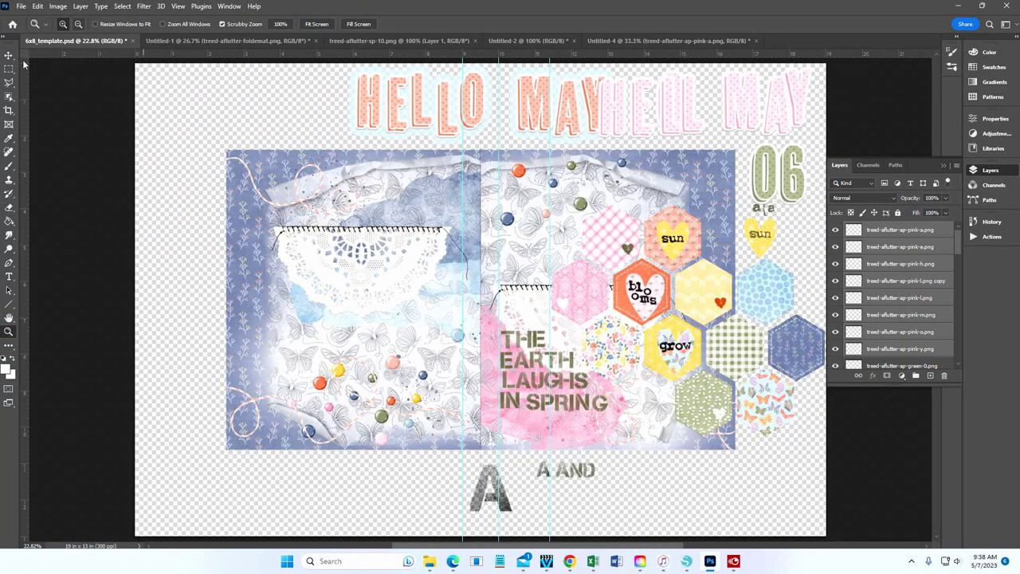
pyautogui.click(9, 55)
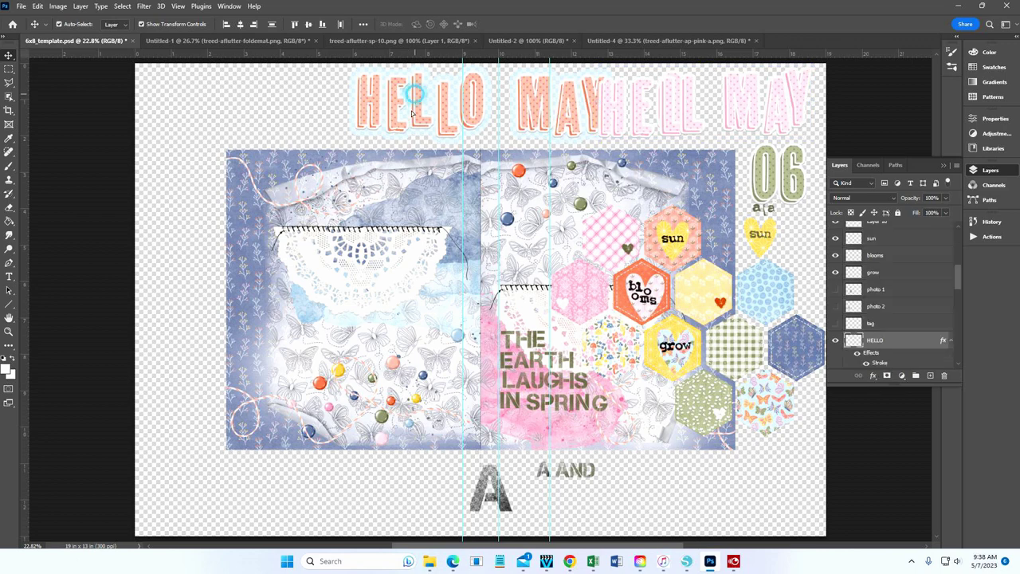
pyautogui.moveTo(420, 102); pyautogui.dragTo(376, 232)
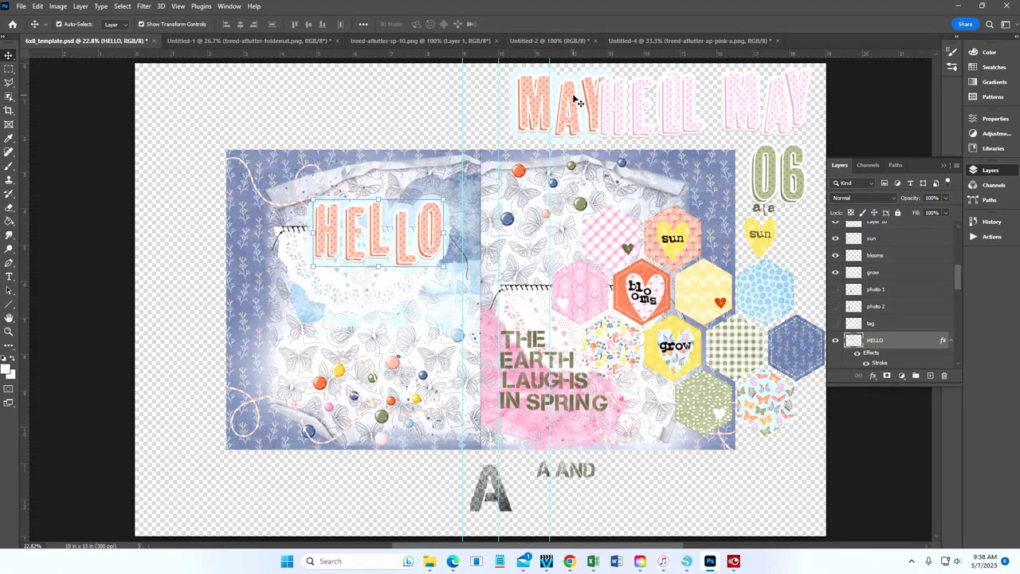
pyautogui.moveTo(575, 110); pyautogui.dragTo(560, 272)
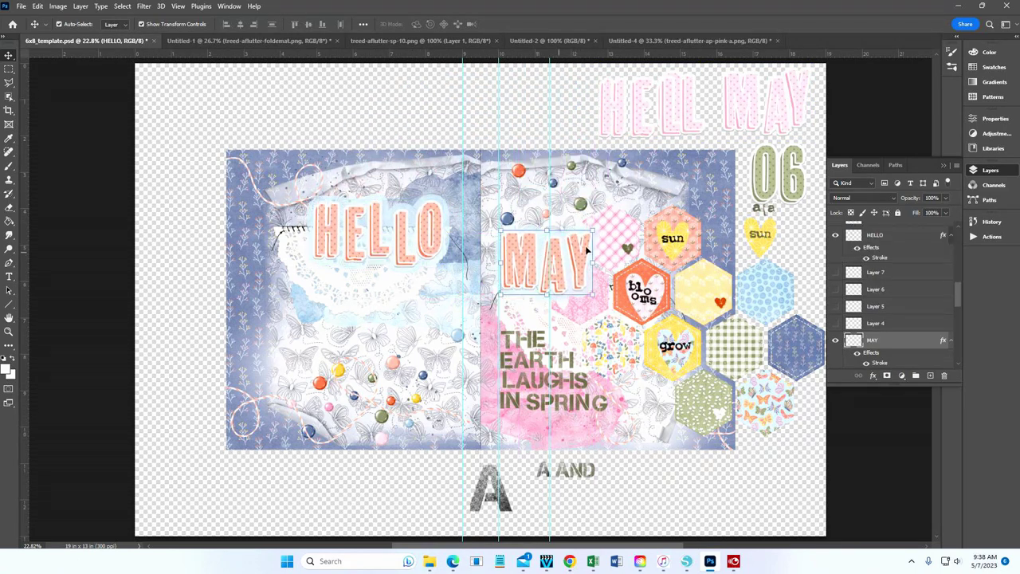